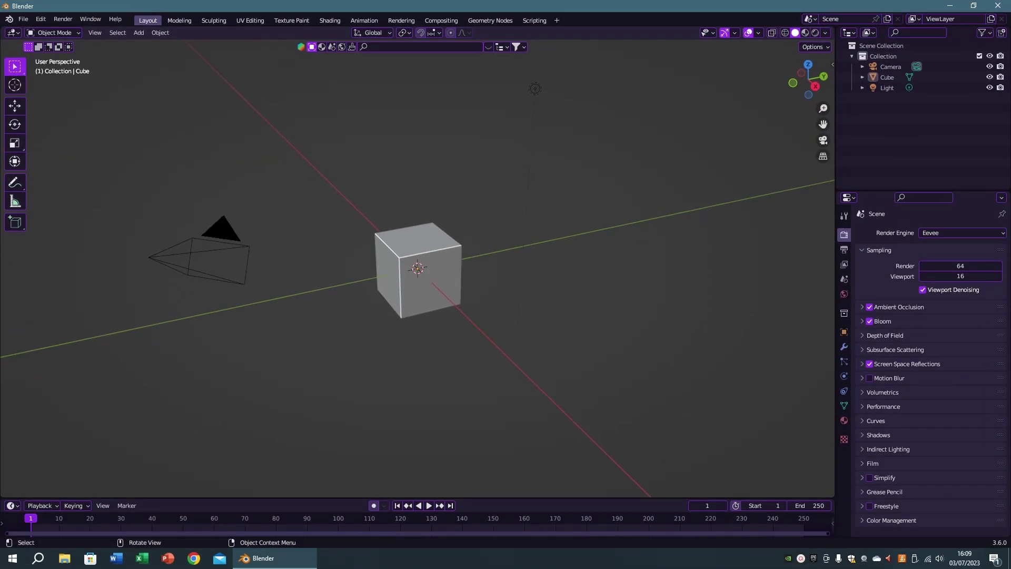
# - Split the 3D viewport and turn the new area into a Geometry Node Editor
pyautogui.scroll(5, 521, 314)
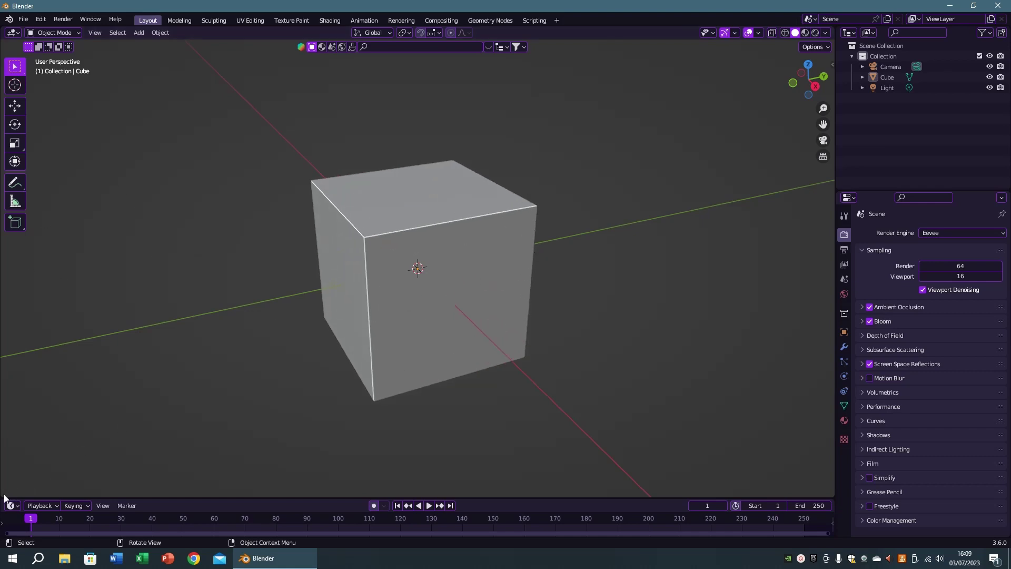
pyautogui.moveTo(2, 495); pyautogui.dragTo(5, 257)
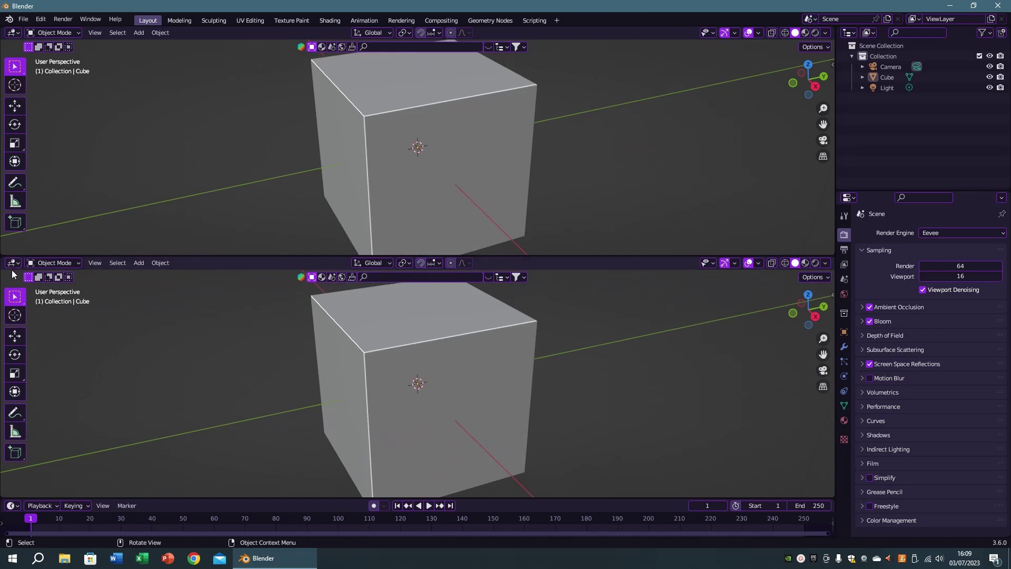
pyautogui.click(11, 263)
pyautogui.click(49, 351)
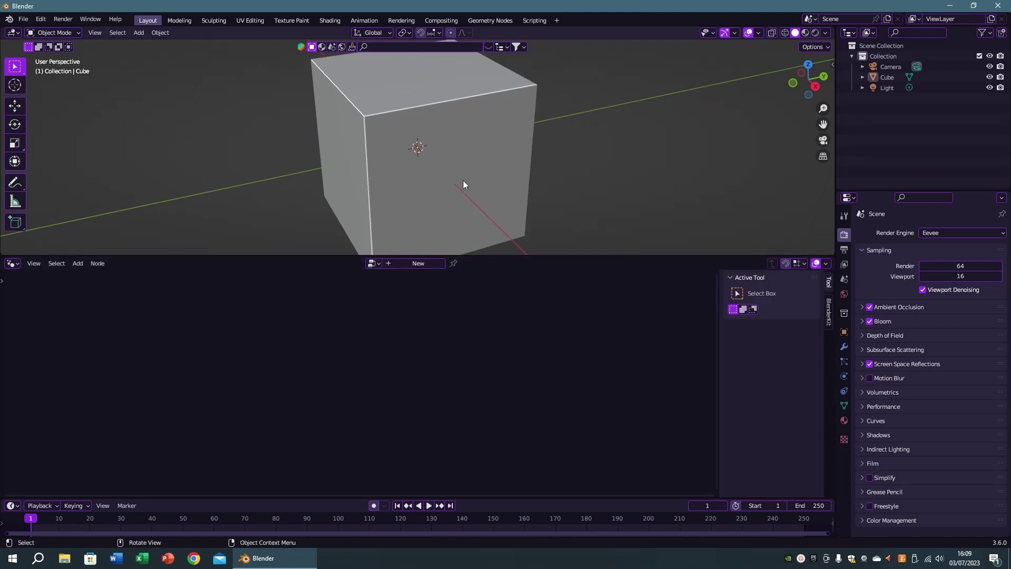
# - Give the Cube a new Geometry Nodes tree, frame its nodes and select Group Input
pyautogui.click(491, 158)
pyautogui.click(419, 263)
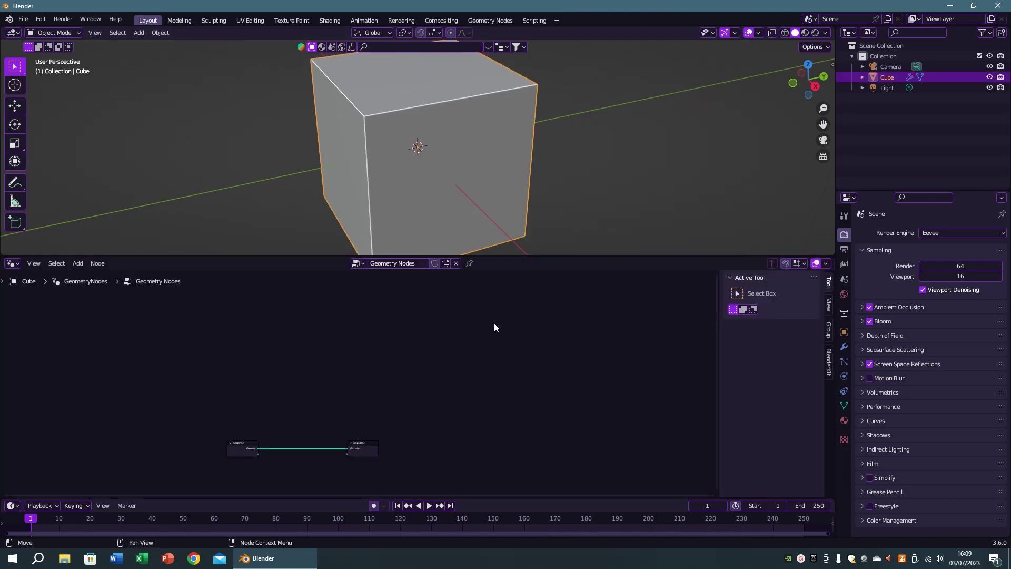
pyautogui.press('Home')
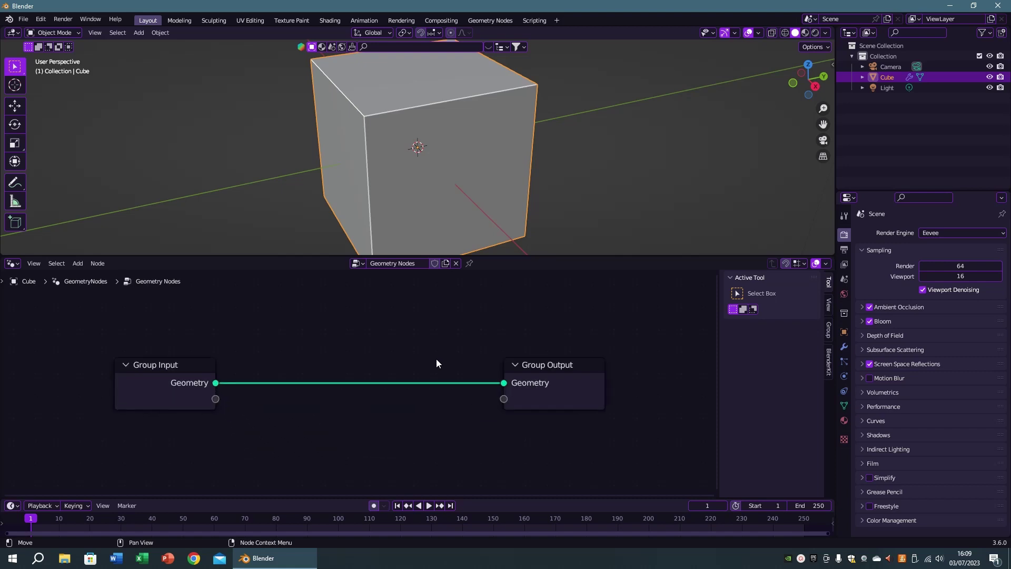
pyautogui.press('n')
pyautogui.click(232, 364)
# - Delete Group Input and add a Points node with Count 10
pyautogui.press('Delete')
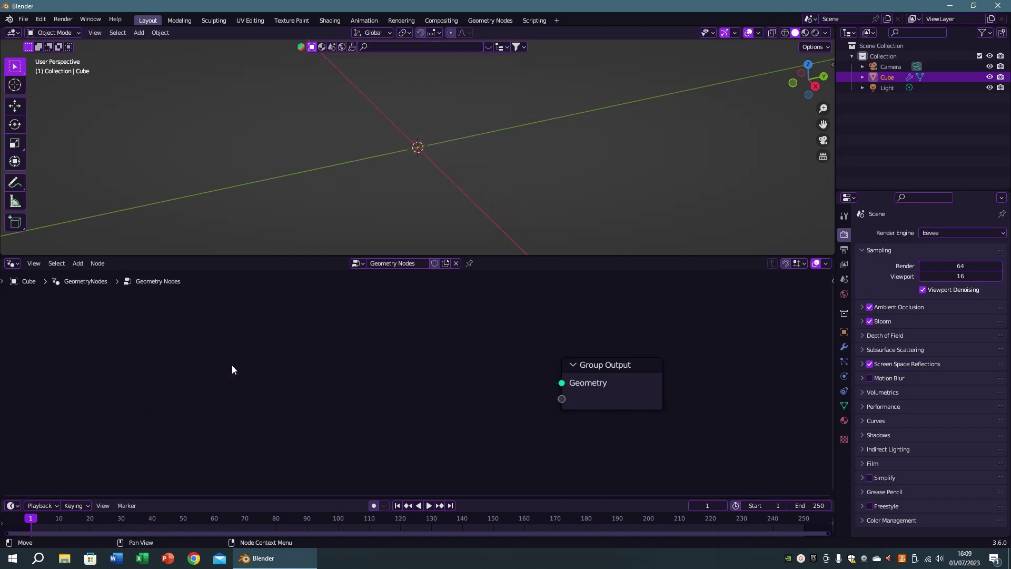
pyautogui.press('F3')
pyautogui.write('po')
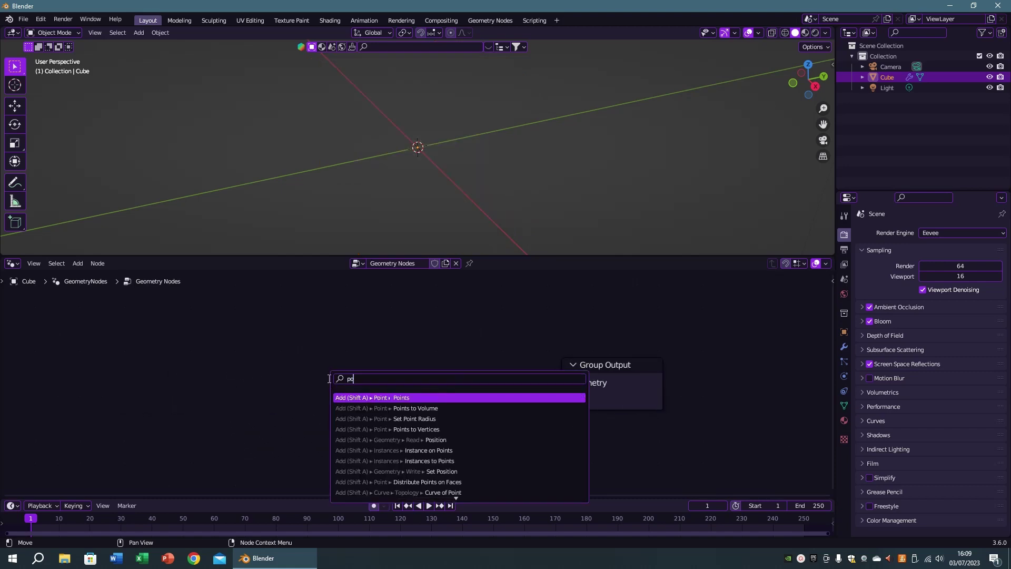
pyautogui.write('int')
pyautogui.press('Return')
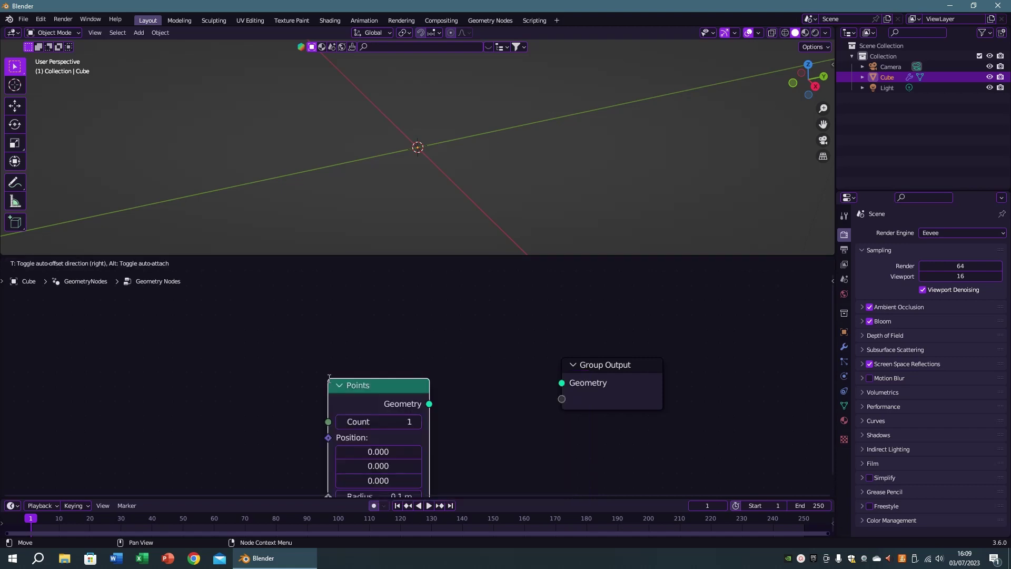
pyautogui.click(103, 316)
pyautogui.click(143, 360)
pyautogui.write('10')
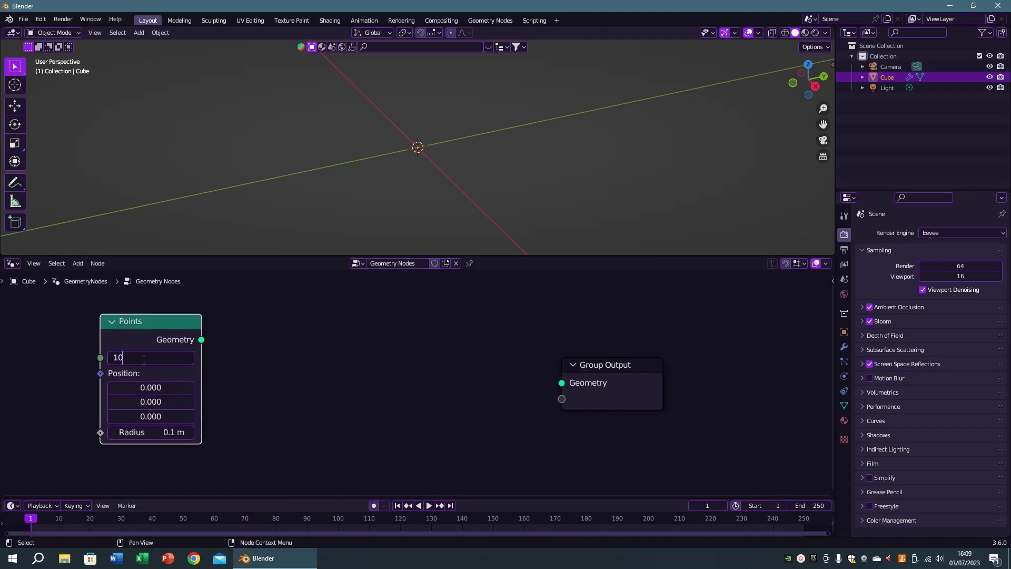
pyautogui.press('Return')
# - Connect the Points geometry to Group Output and set the point Radius to 2 cm
pyautogui.moveTo(201, 340)
pyautogui.mouseDown()
pyautogui.moveTo(471, 387)
pyautogui.moveTo(562, 383)
pyautogui.mouseUp()
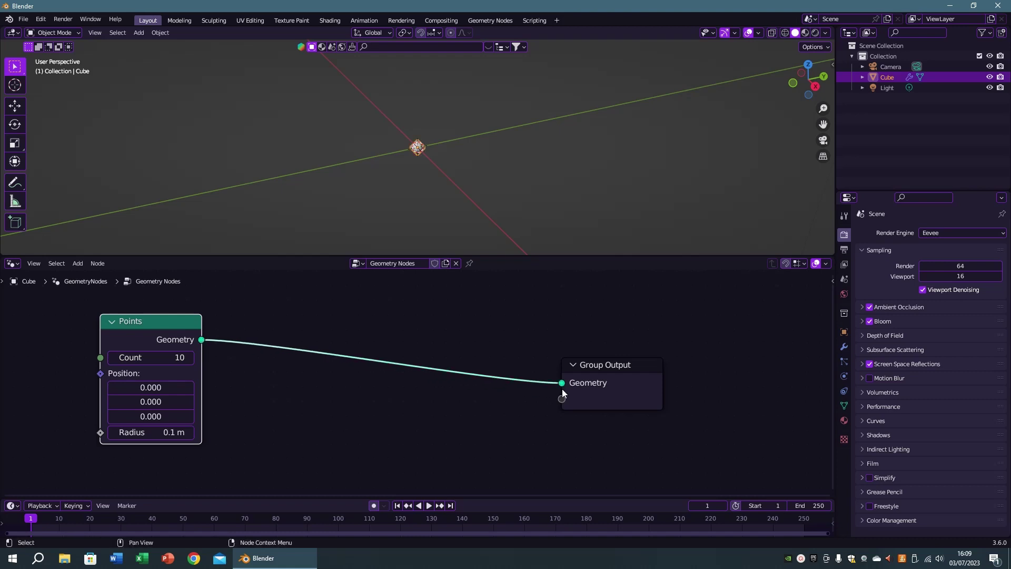
pyautogui.moveTo(652, 364); pyautogui.dragTo(766, 336)
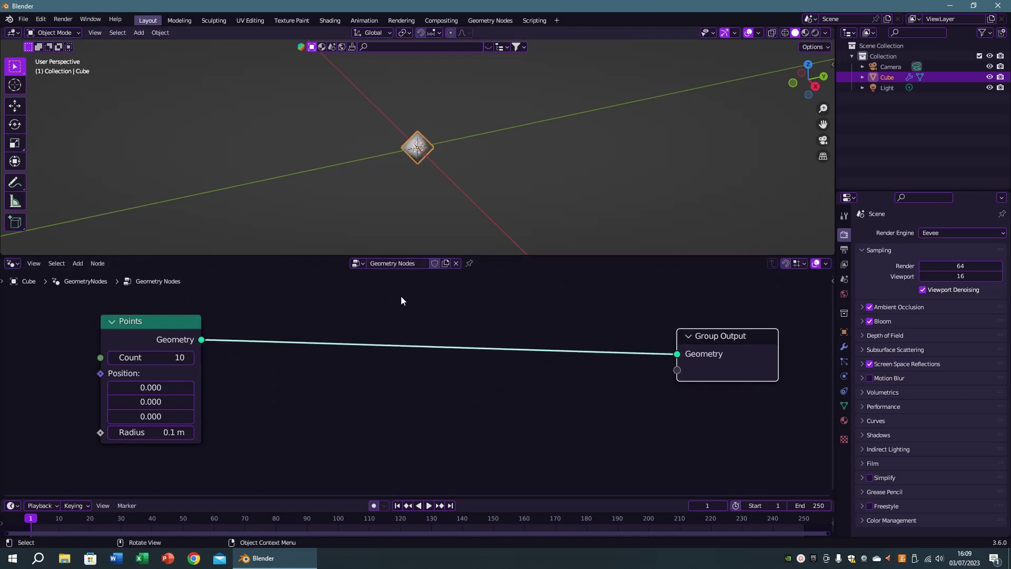
pyautogui.scroll(1, 401, 300)
pyautogui.doubleClick(142, 435)
pyautogui.write('2cm')
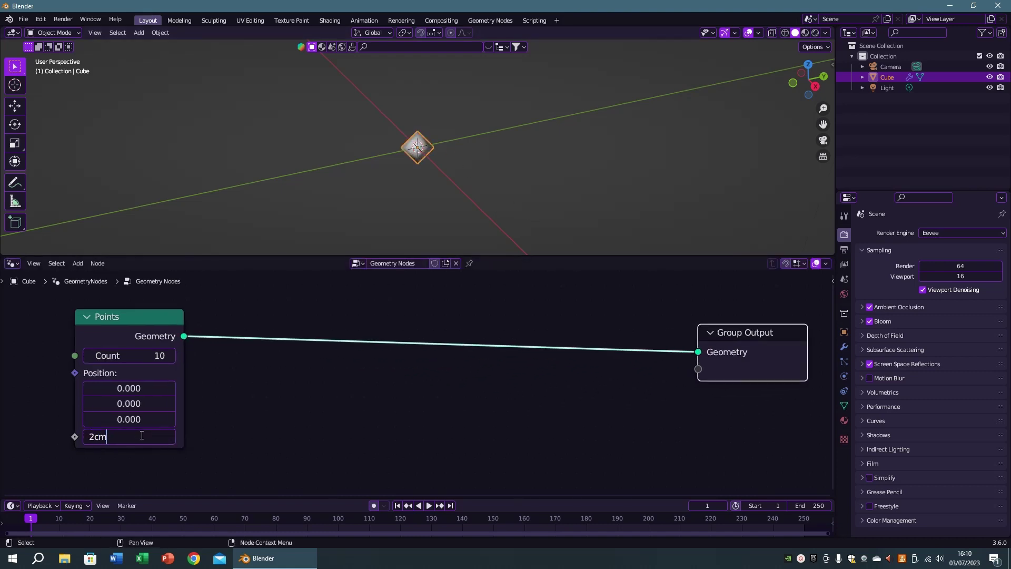
pyautogui.press('Return')
# - Reposition the Group Output node in the node editor
pyautogui.hotkey('shift', 'space')
pyautogui.press('g')
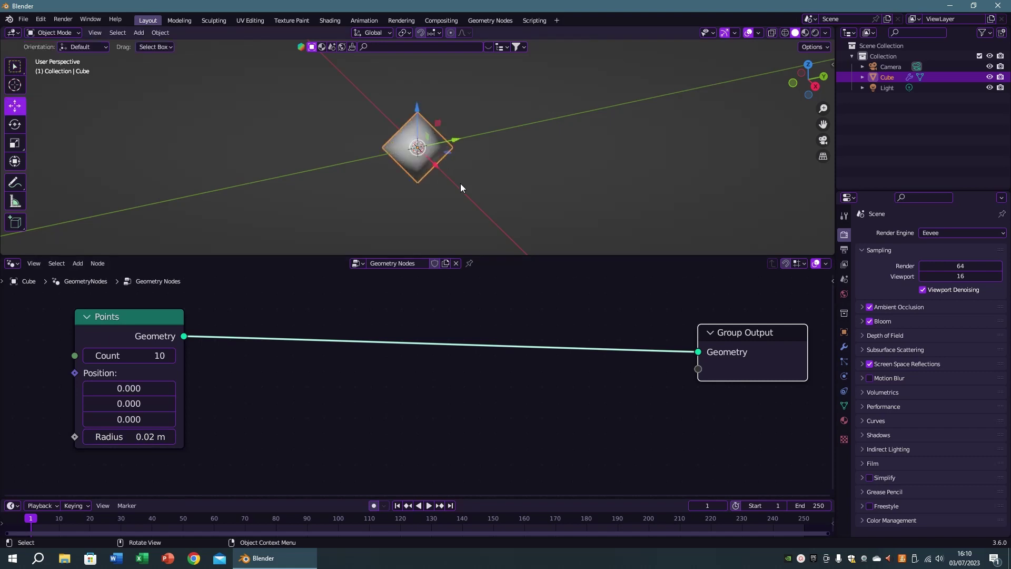
pyautogui.scroll(-1, 631, 371)
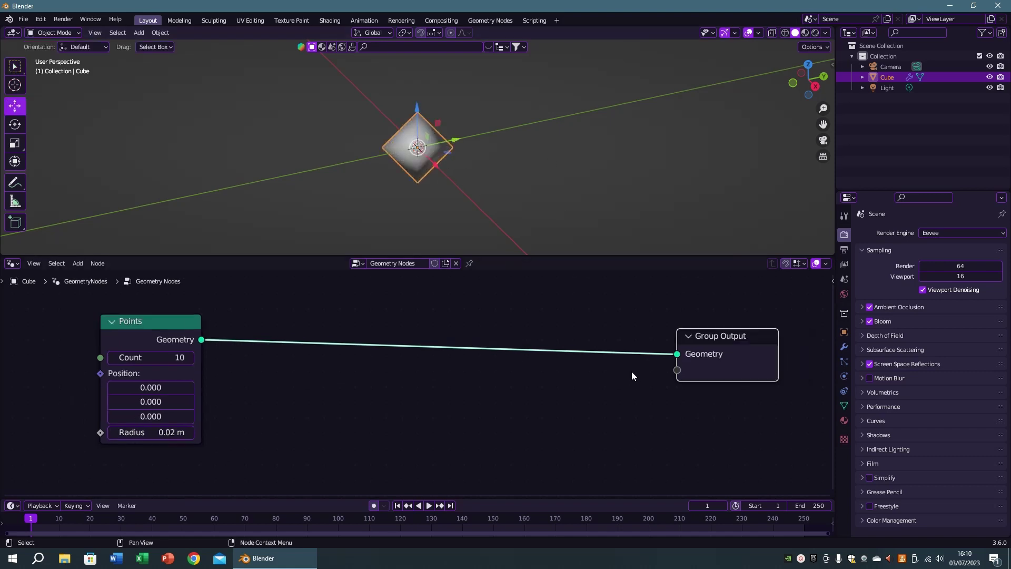
pyautogui.moveTo(724, 337); pyautogui.dragTo(746, 324)
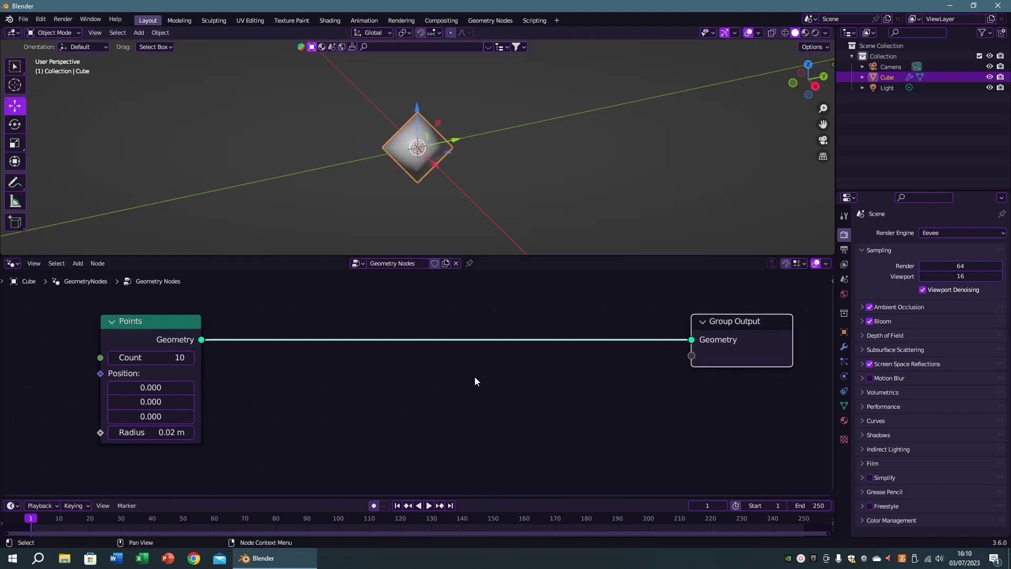
pyautogui.click(465, 412)
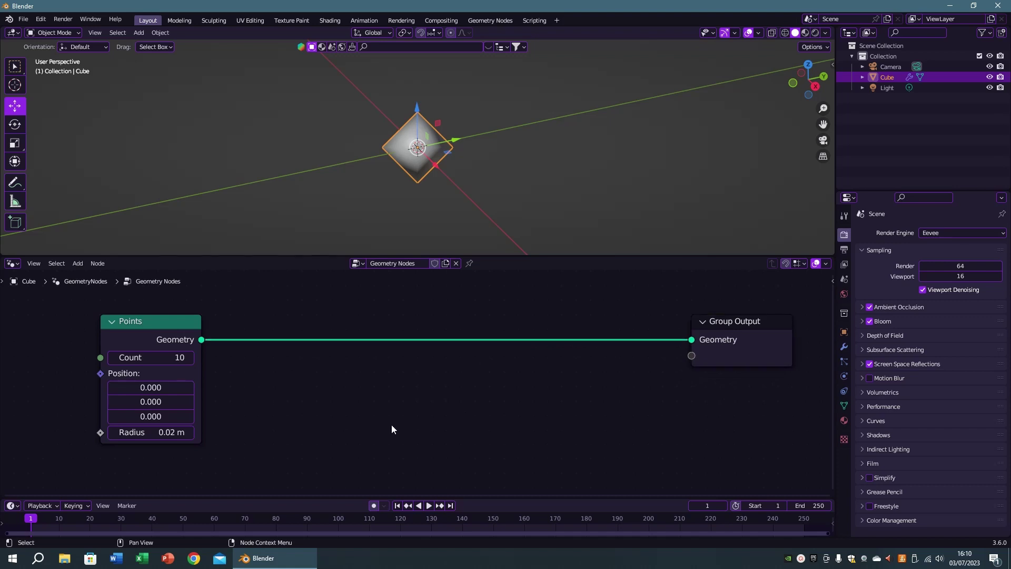
pyautogui.scroll(-1, 447, 413)
# - Maximize the node editor and add a Simulation Zone above the Points node
pyautogui.hotkey('ctrl', 'space')
pyautogui.scroll(1, 369, 443)
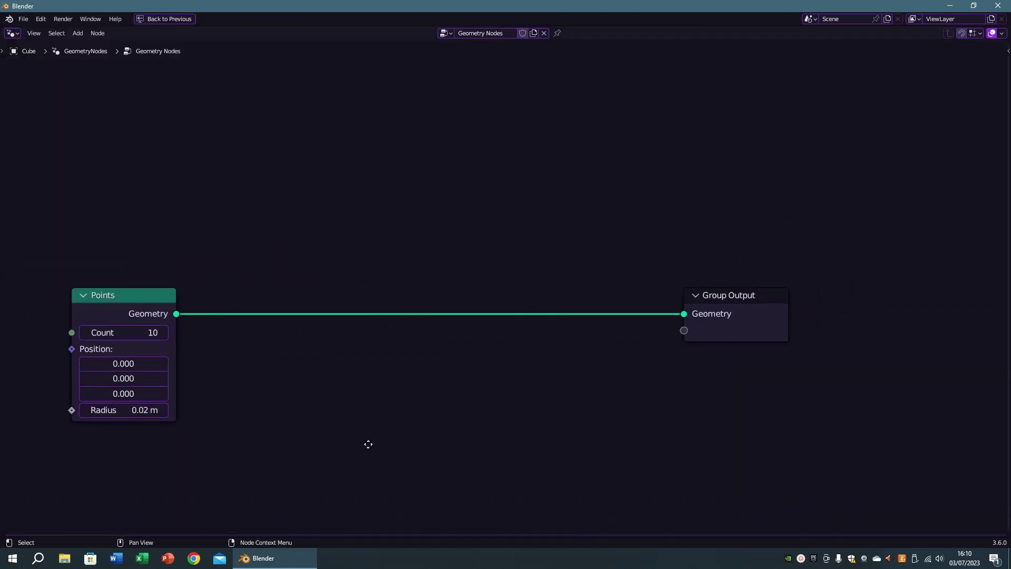
pyautogui.press('F3')
pyautogui.write('ss')
pyautogui.press('BackSpace')
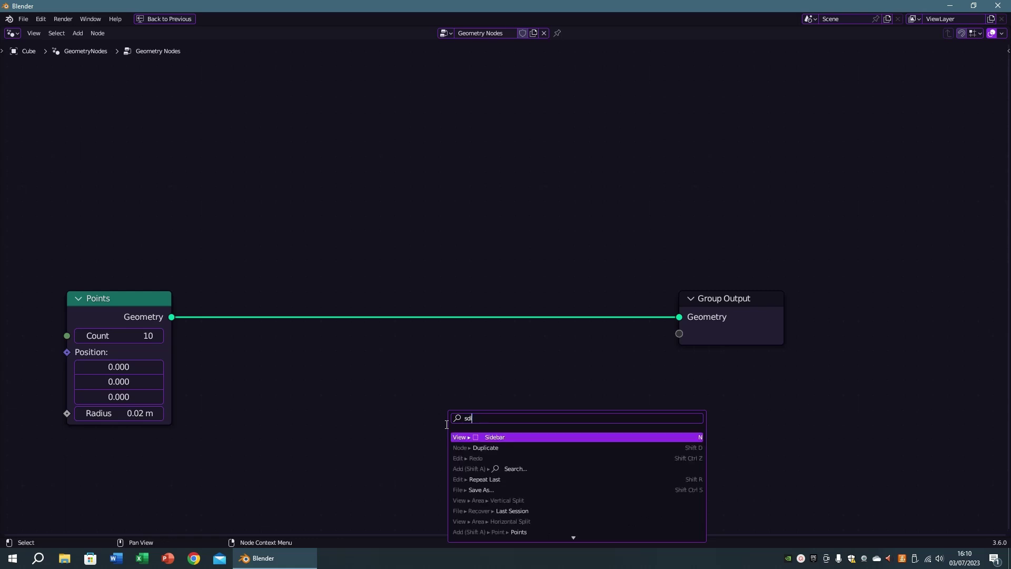
pyautogui.write('imu')
pyautogui.press('Return')
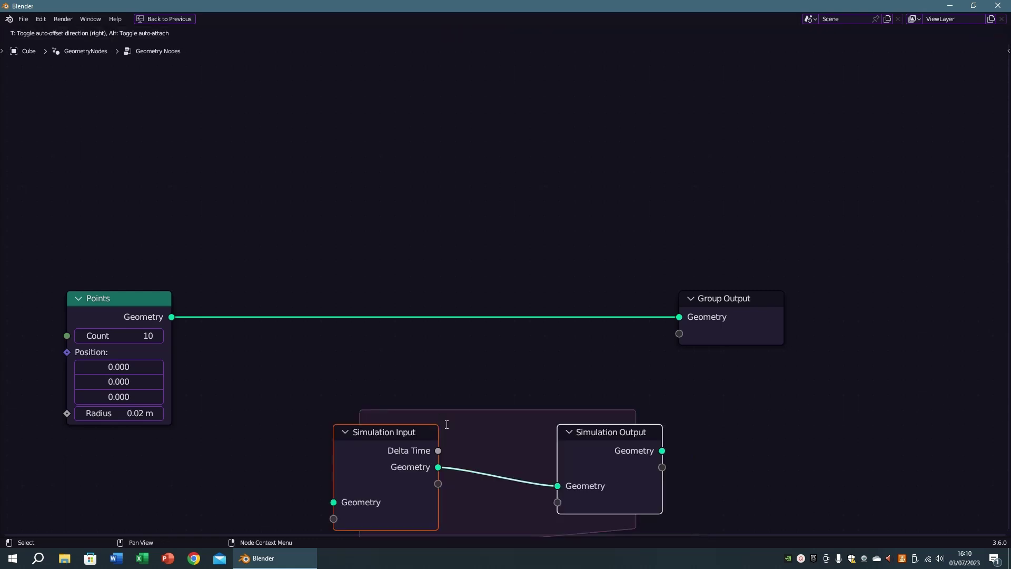
pyautogui.click(402, 153)
pyautogui.click(456, 379)
# - Route the Points through the simulation zone into Group Output and arrange the nodes
pyautogui.scroll(1, 281, 336)
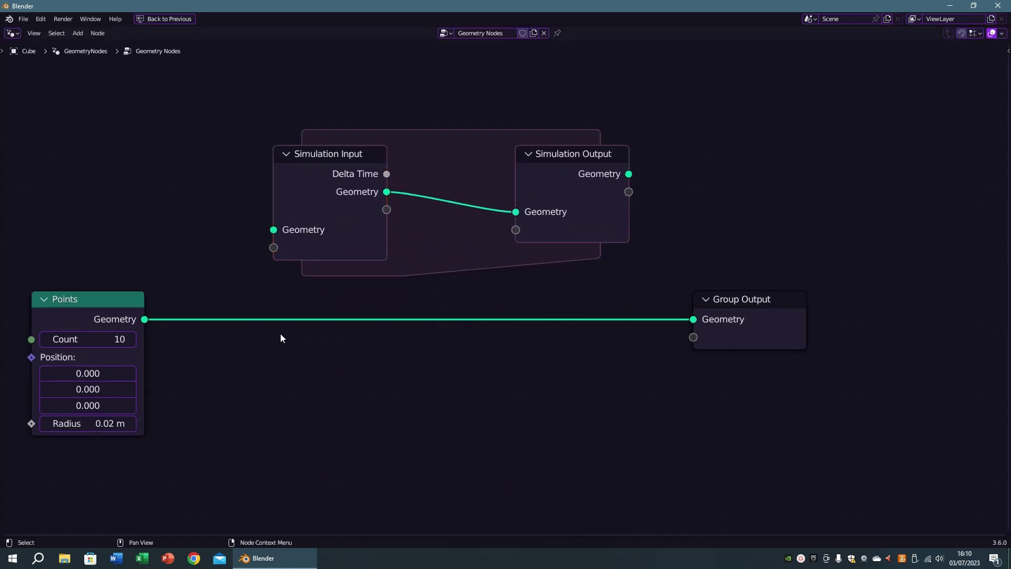
pyautogui.moveTo(144, 319); pyautogui.dragTo(273, 229)
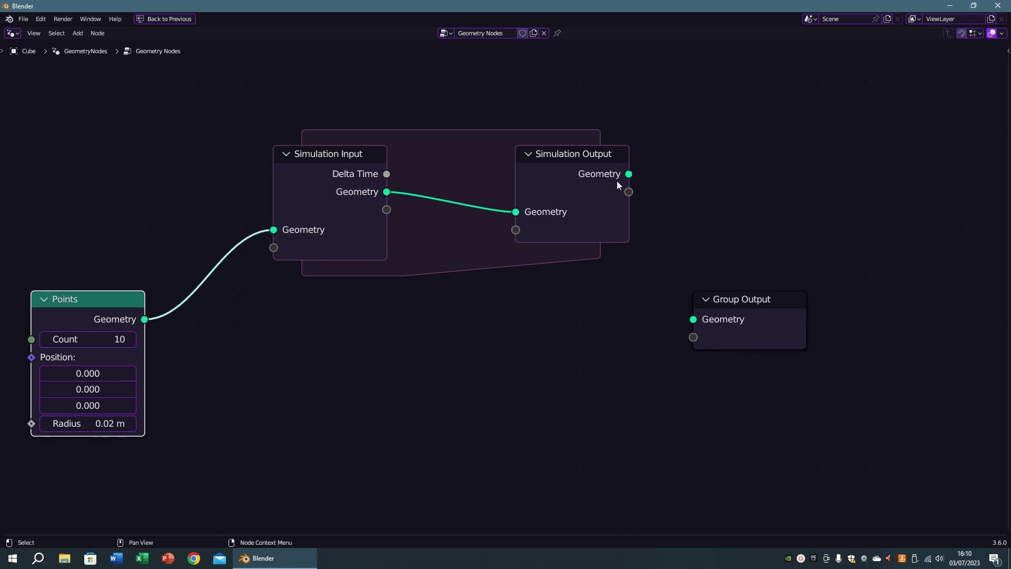
pyautogui.moveTo(629, 174); pyautogui.dragTo(693, 319)
pyautogui.moveTo(751, 298); pyautogui.dragTo(784, 152)
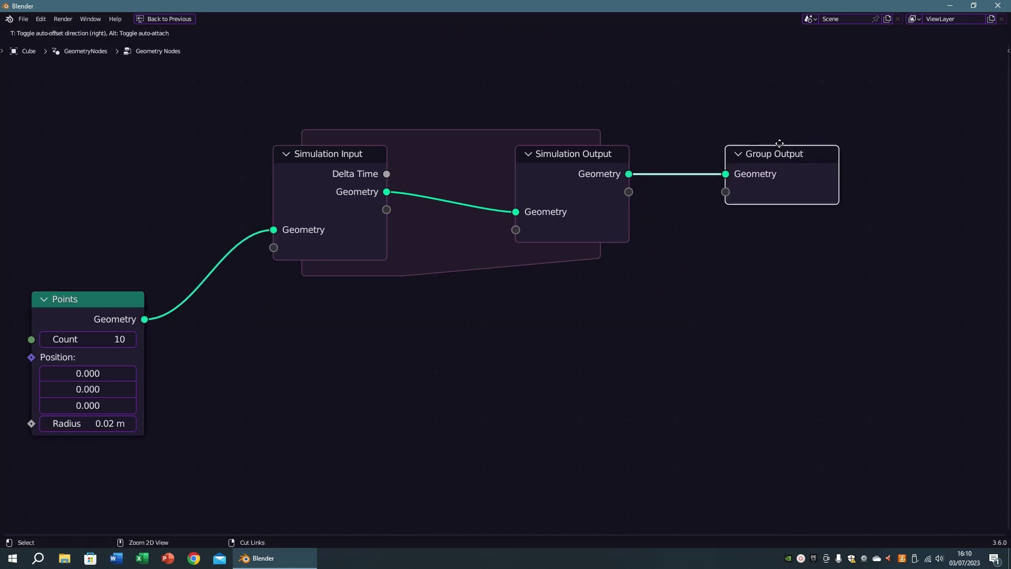
pyautogui.moveTo(79, 296); pyautogui.dragTo(127, 162)
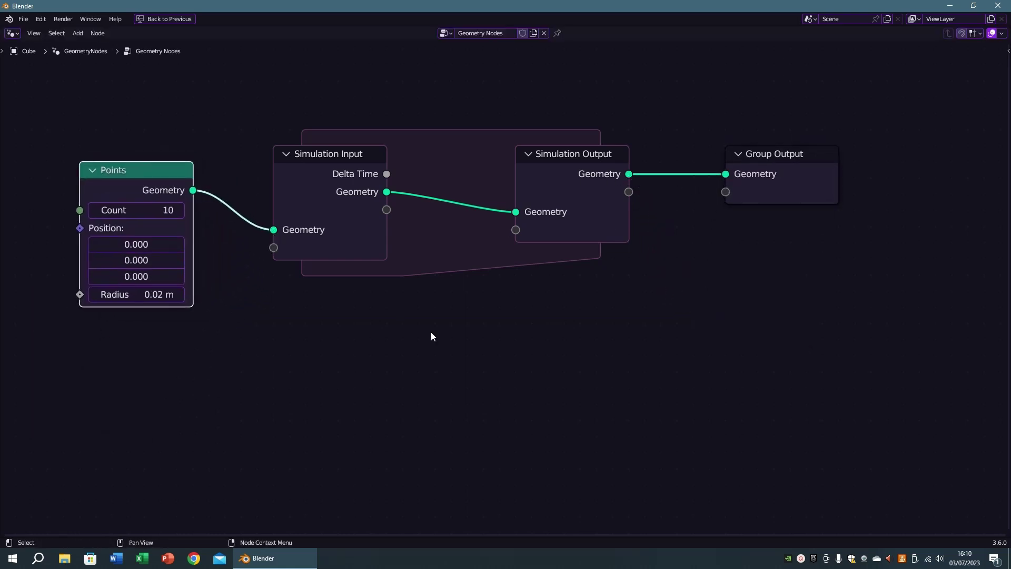
pyautogui.moveTo(554, 369); pyautogui.dragTo(529, 407, button='middle')
pyautogui.moveTo(725, 189); pyautogui.dragTo(789, 189)
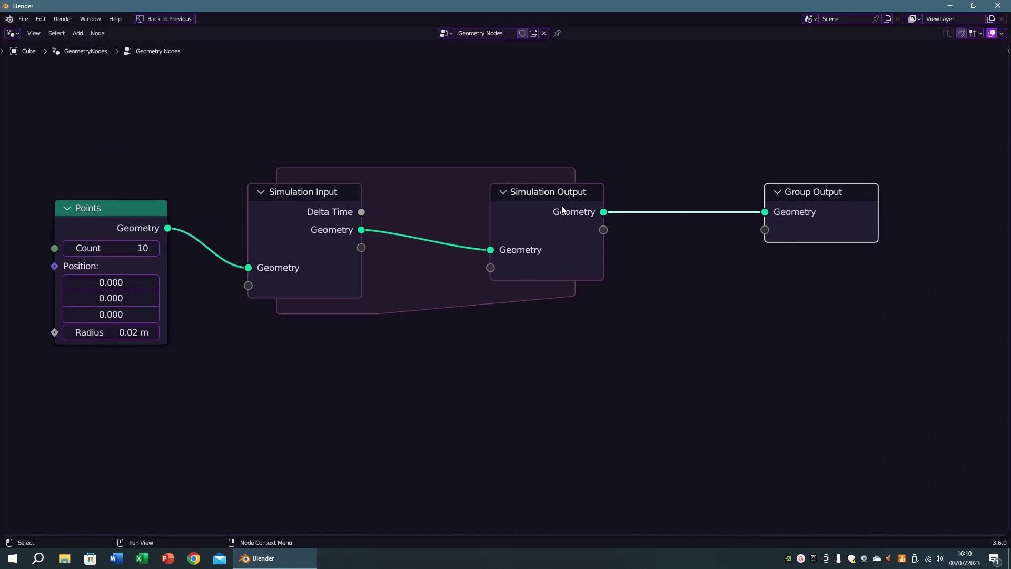
pyautogui.moveTo(581, 201); pyautogui.dragTo(646, 203)
pyautogui.click(623, 333)
# - Insert a Set Position node inside the simulation zone link
pyautogui.press('F3')
pyautogui.write('se')
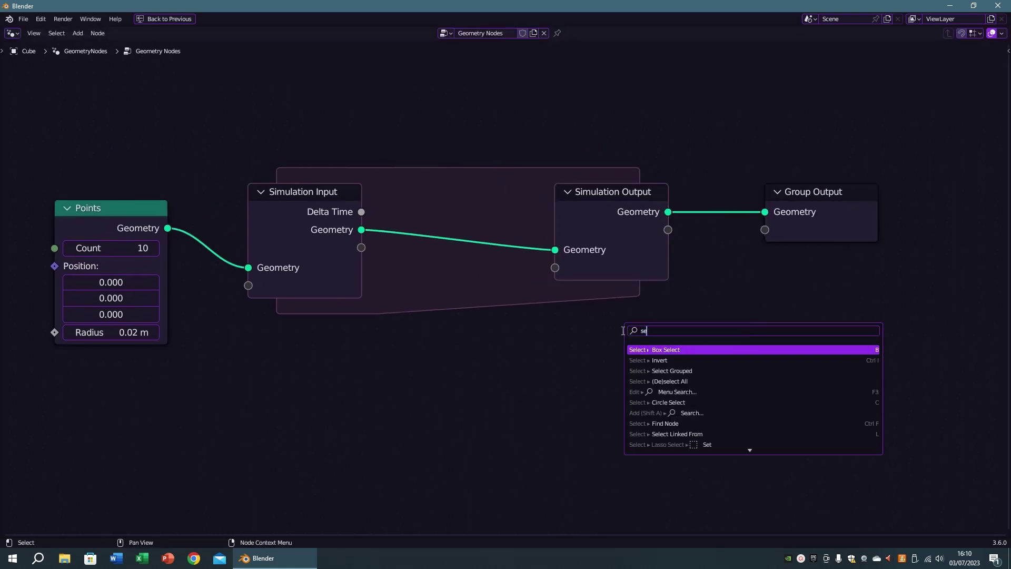
pyautogui.write('t posi')
pyautogui.press('Return')
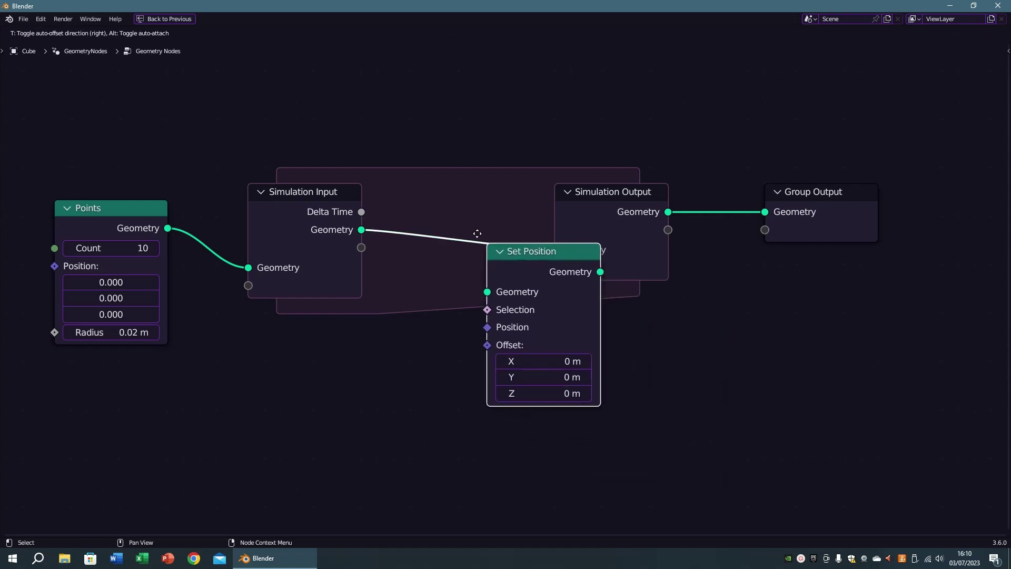
pyautogui.click(419, 189)
# - Restore the normal layout and set the animation end frame to 2500
pyautogui.hotkey('ctrl', 'space')
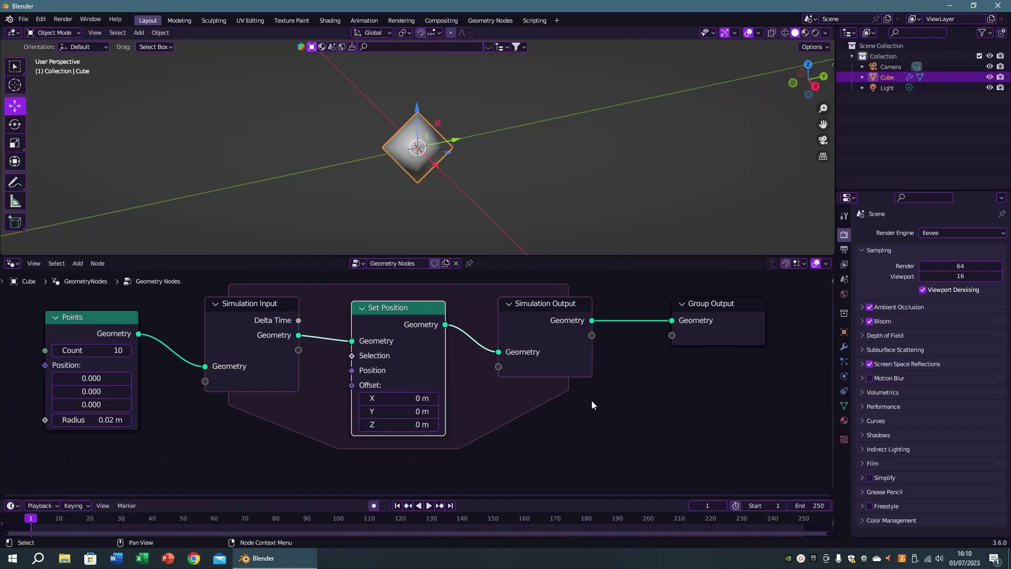
pyautogui.click(813, 504)
pyautogui.write('2500')
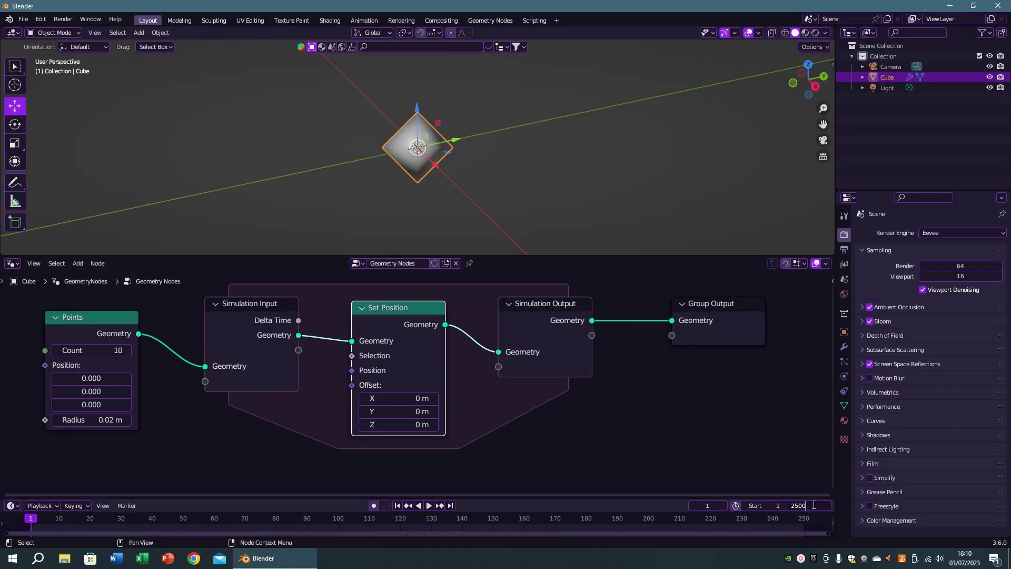
pyautogui.press('Return')
pyautogui.press('space')
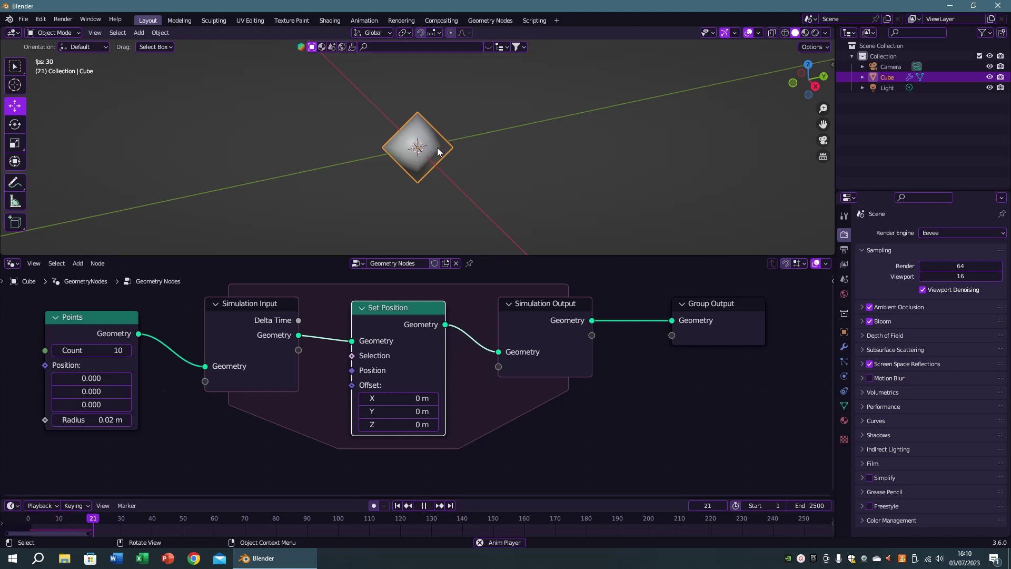
pyautogui.press('Escape')
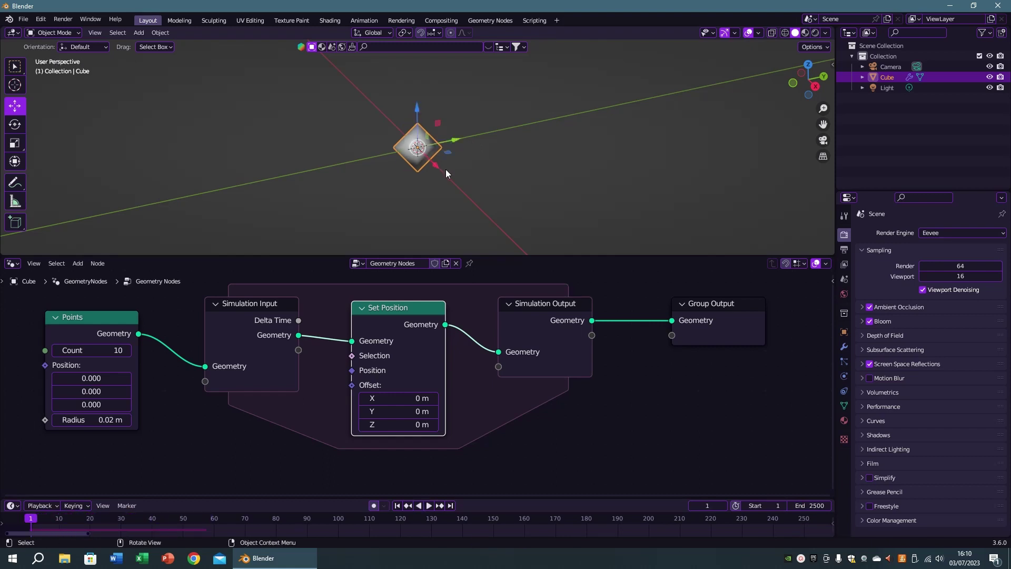
# - Set the Set Position Offset to 0.001 m on X, Y and Z
pyautogui.moveTo(421, 424); pyautogui.dragTo(396, 402)
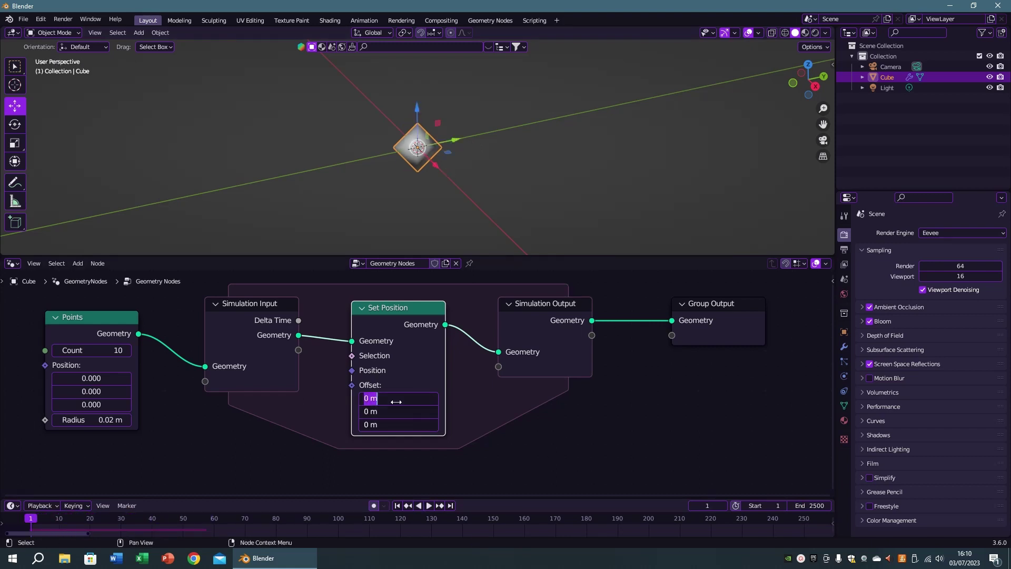
pyautogui.write('0.001')
pyautogui.press('Return')
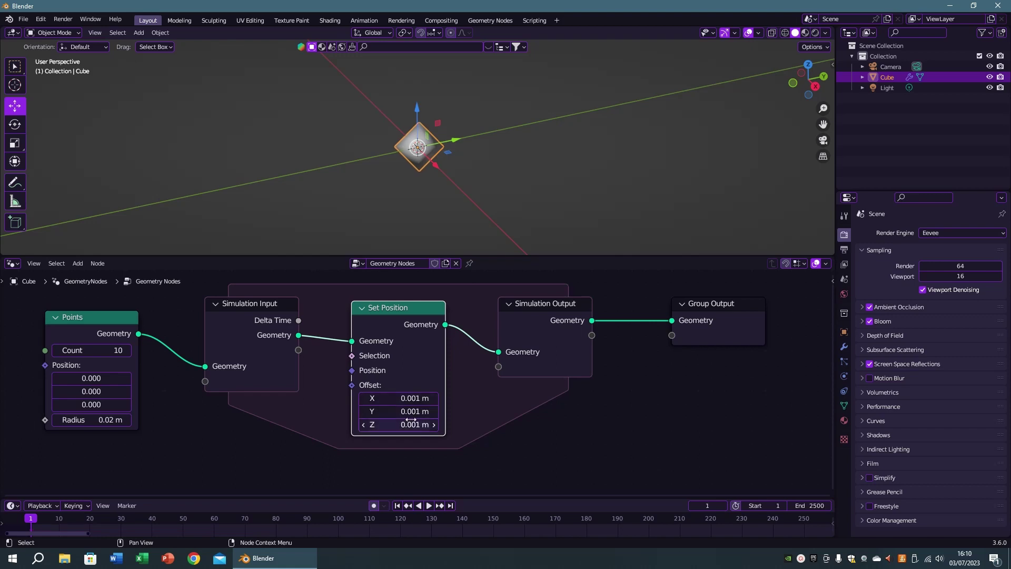
pyautogui.scroll(1, 411, 423)
pyautogui.moveTo(422, 365); pyautogui.dragTo(440, 376, button='middle')
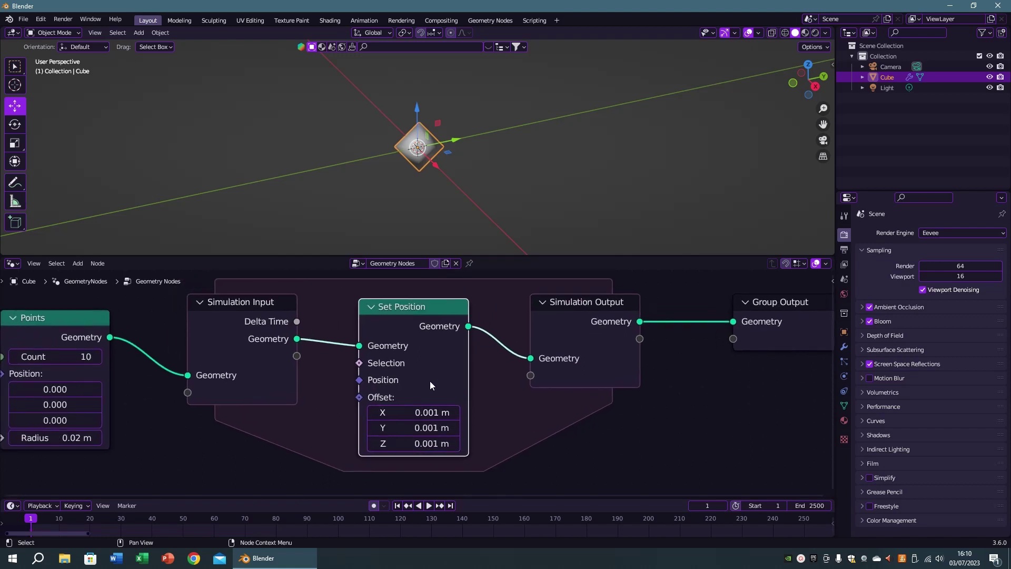
pyautogui.moveTo(383, 379)
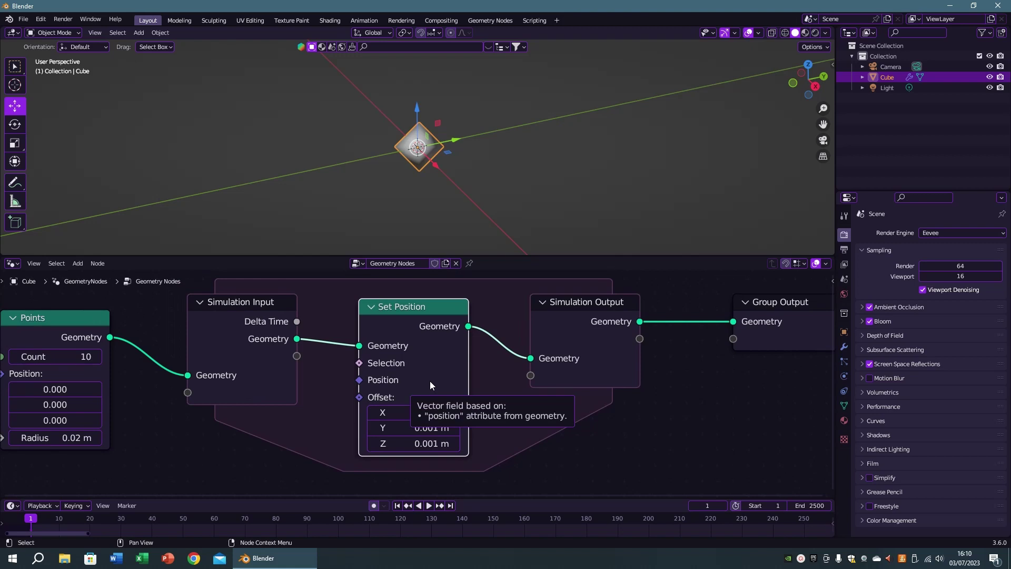
# - Play the simulation and orbit the view to watch the points drift
pyautogui.press('space')
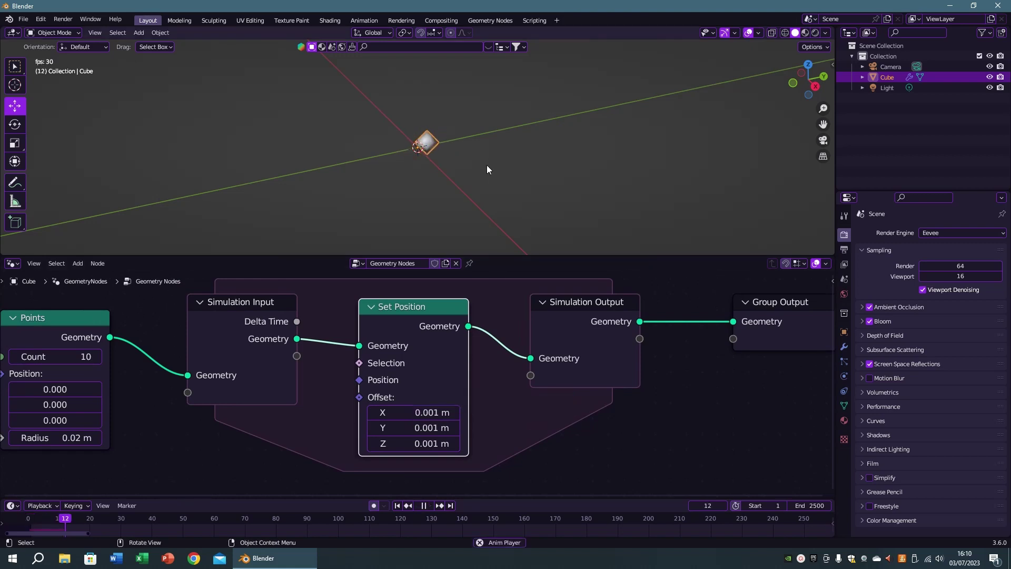
pyautogui.moveTo(452, 147)
pyautogui.mouseDown(button='middle')
pyautogui.moveTo(472, 168)
pyautogui.moveTo(529, 167)
pyautogui.mouseUp(button='middle')
pyautogui.press('space')
# - Replay the drifting simulation from frame 1, then rewind to the first frame
pyautogui.hotkey('shift', 'Left')
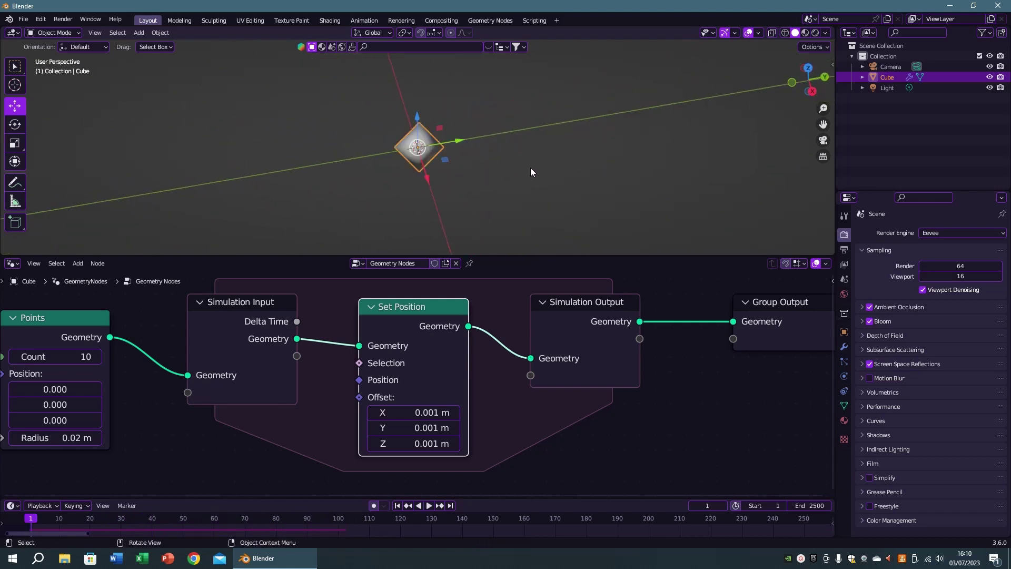
pyautogui.scroll(1, 434, 465)
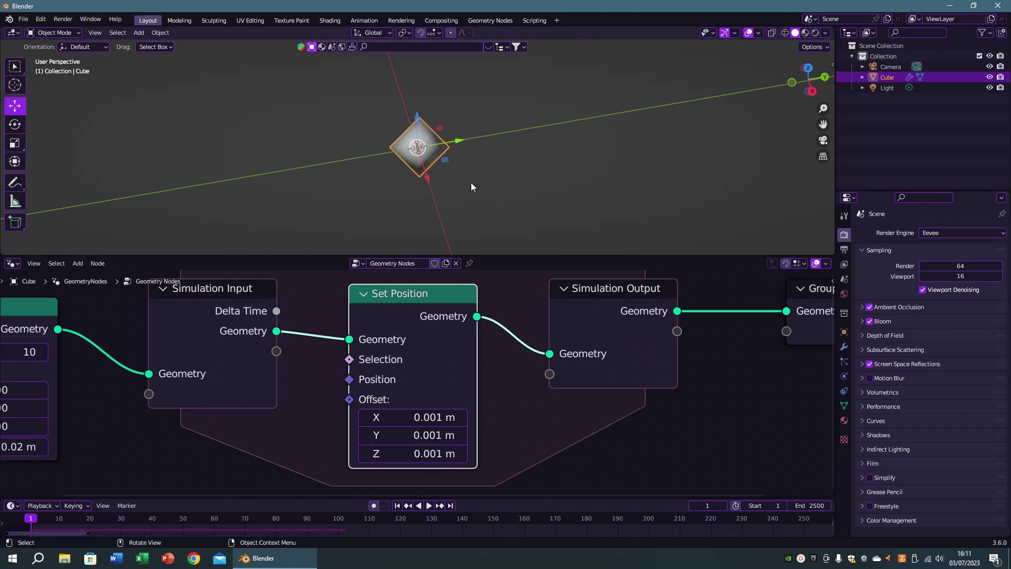
pyautogui.press('space')
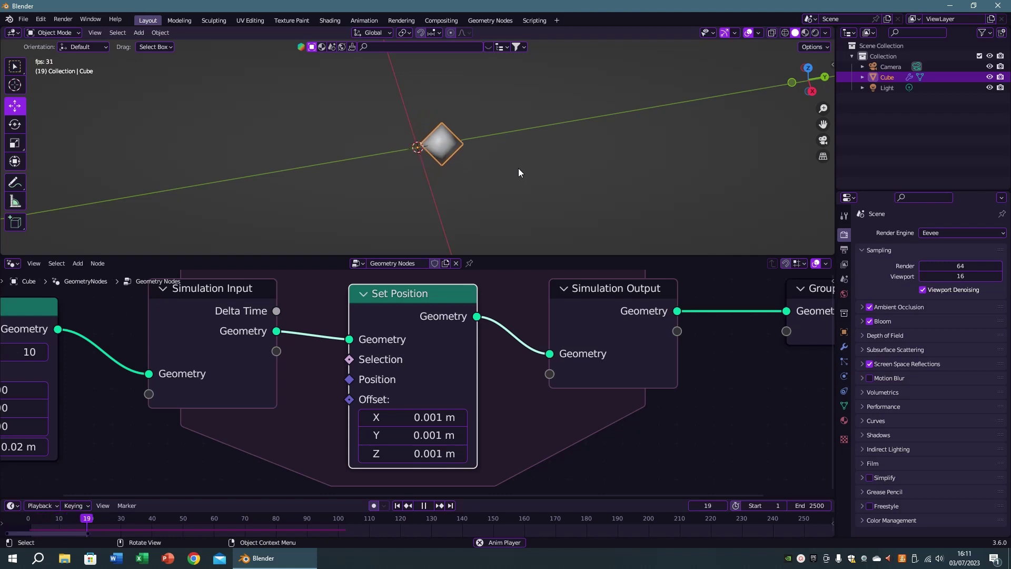
pyautogui.hotkey('shift', 'Left')
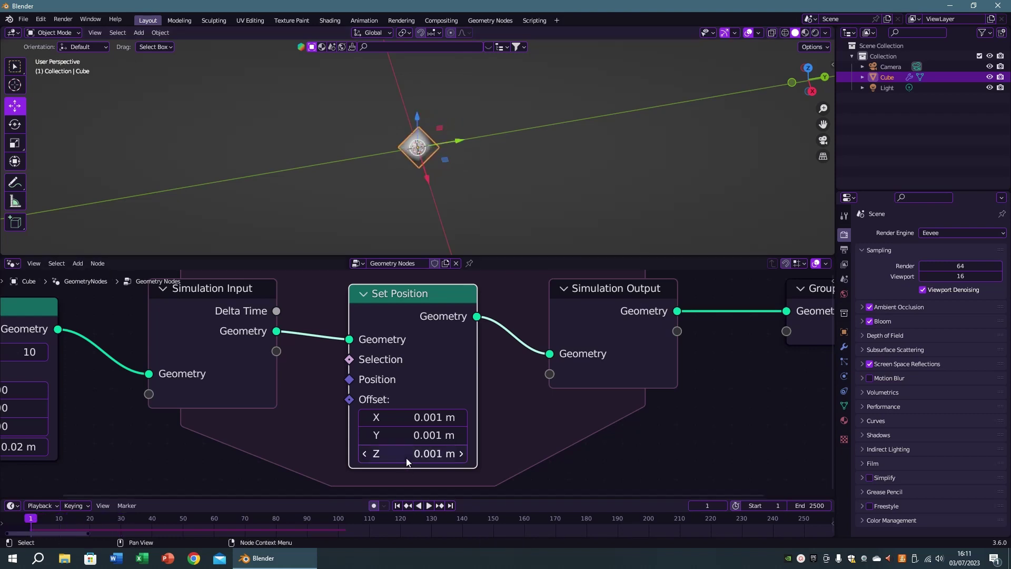
# - Reset the Set Position Offset to 0 m on all three axes
pyautogui.click(419, 417)
pyautogui.write('0')
pyautogui.press('Return')
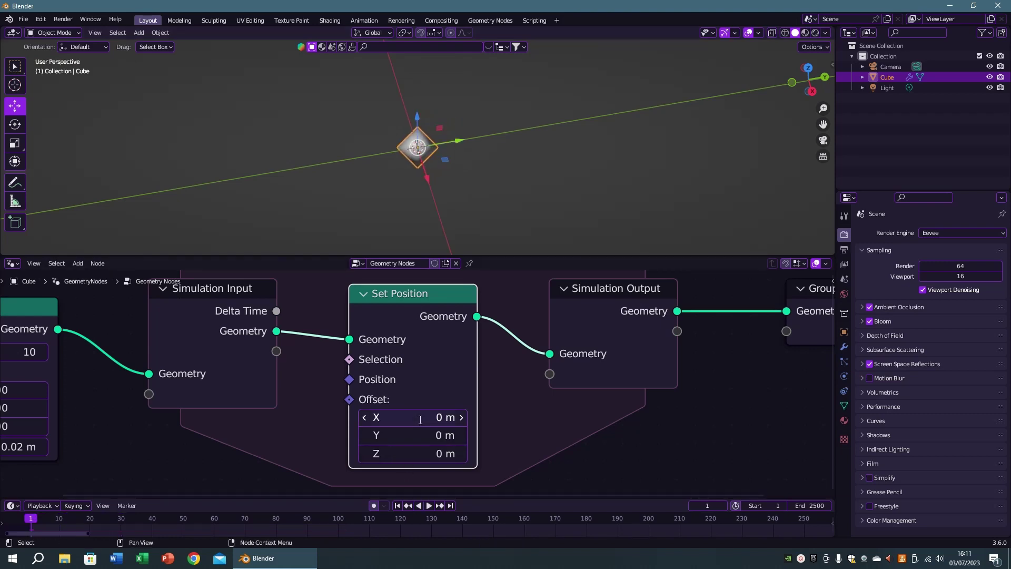
pyautogui.press('Home')
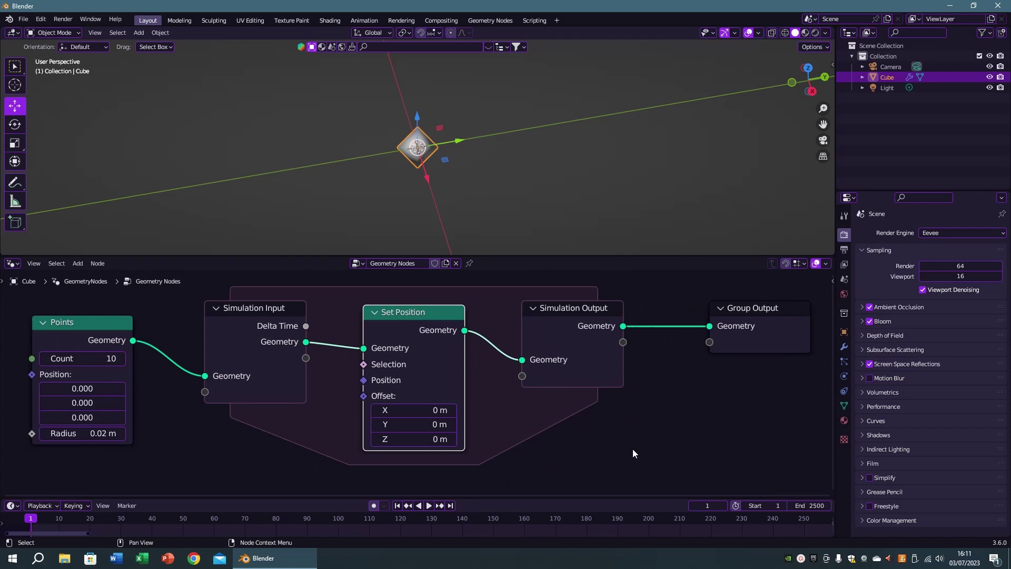
pyautogui.click(542, 398)
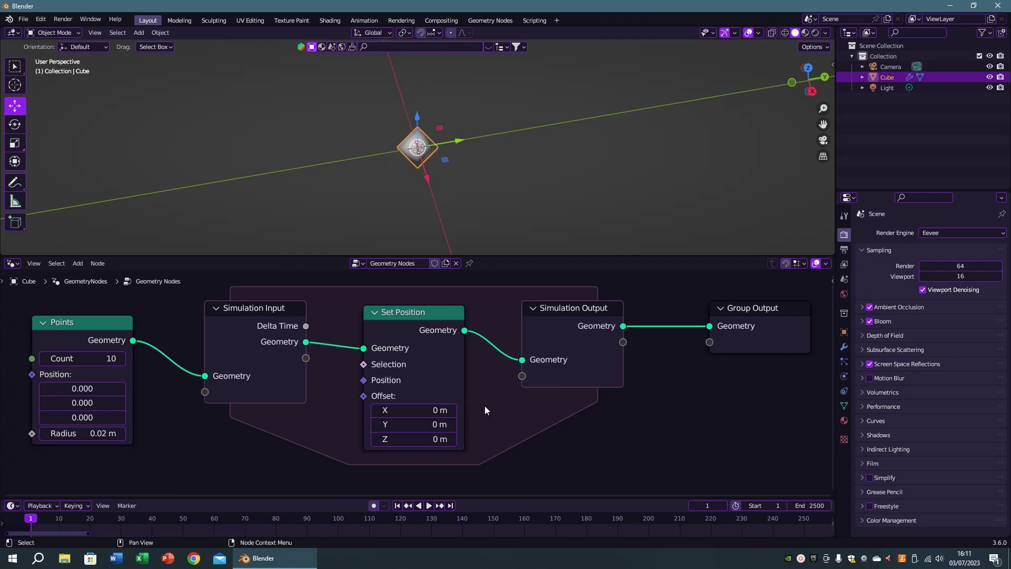
# - Maximize the node editor and move the Points node further left
pyautogui.hotkey('ctrl', 'space')
pyautogui.moveTo(393, 400); pyautogui.dragTo(496, 330, button='middle')
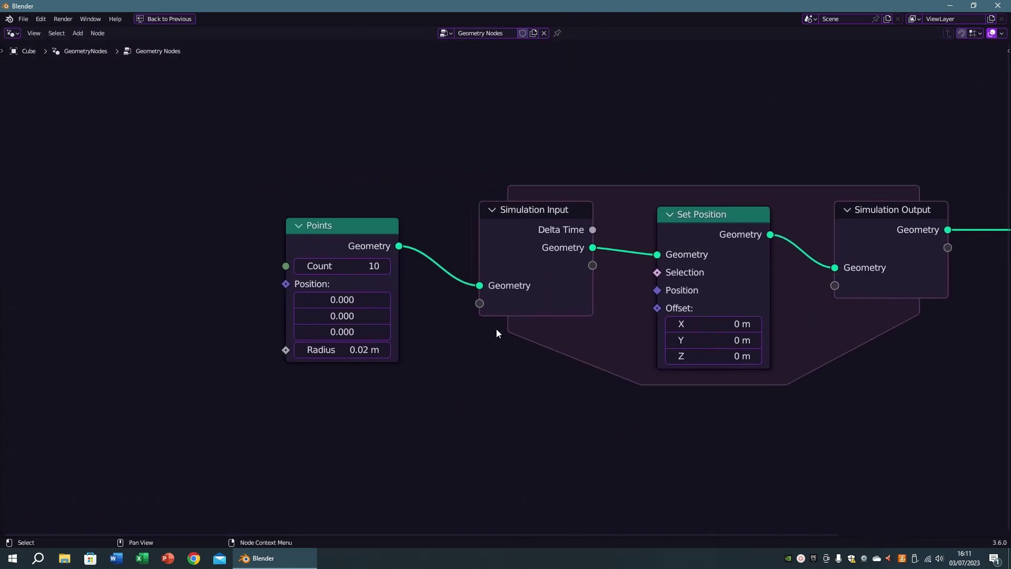
pyautogui.moveTo(343, 227)
pyautogui.mouseDown()
pyautogui.moveTo(251, 202)
pyautogui.moveTo(229, 209)
pyautogui.mouseUp()
pyautogui.click(371, 334)
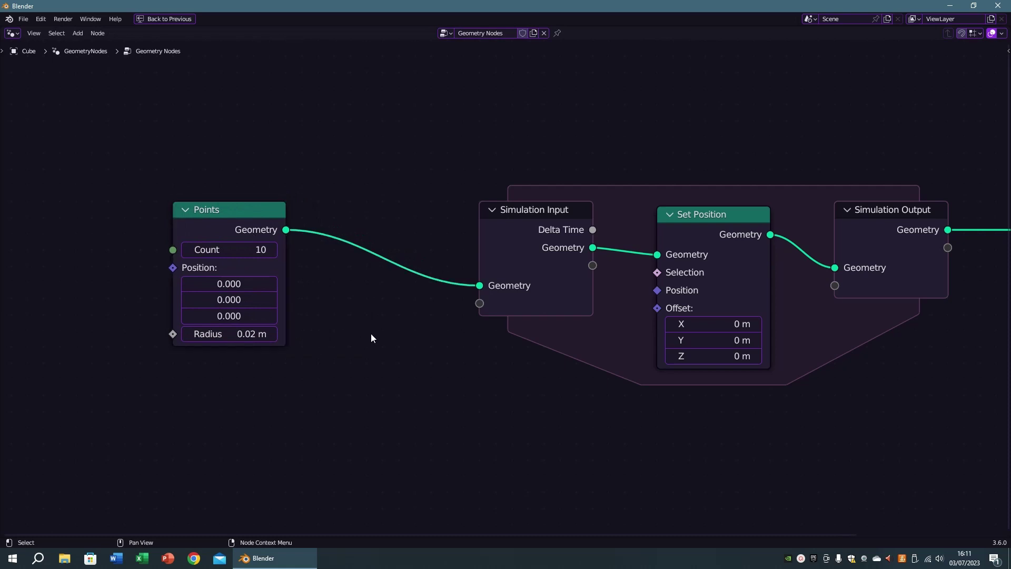
# - Insert a Store Named Attribute node after Points, naming the attribute aceleracao
pyautogui.press('F3')
pyautogui.write('store')
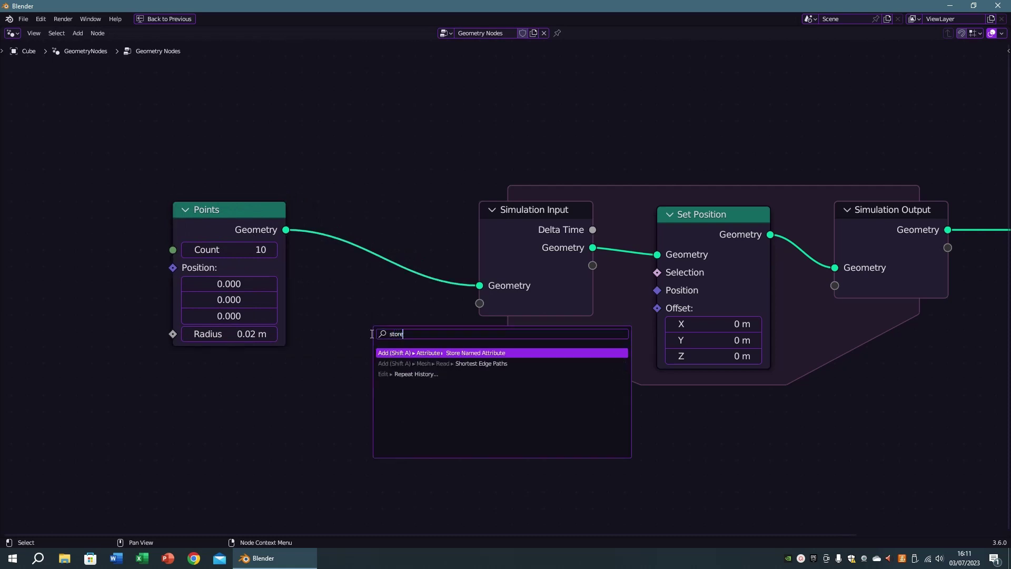
pyautogui.press('Return')
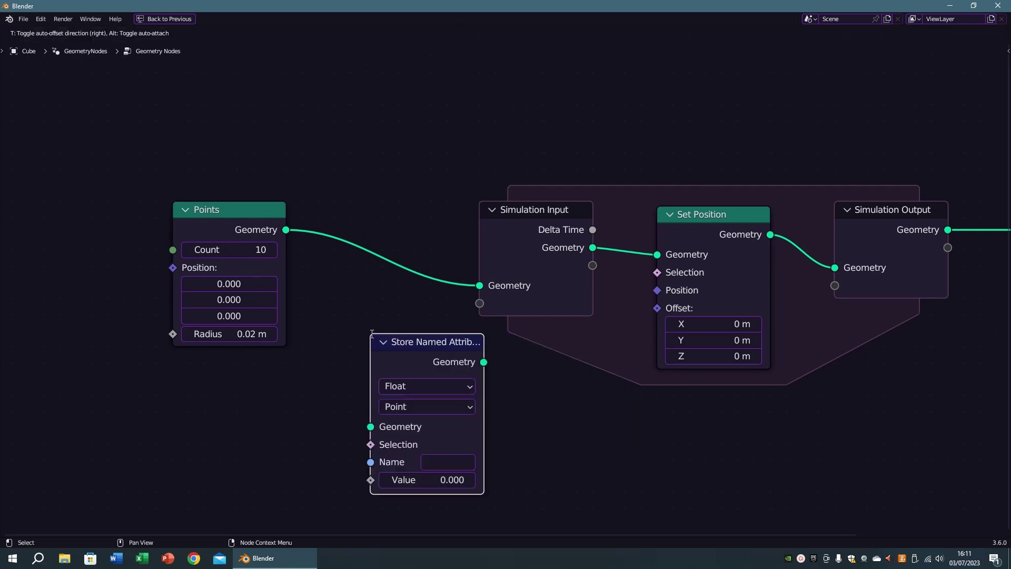
pyautogui.click(350, 201)
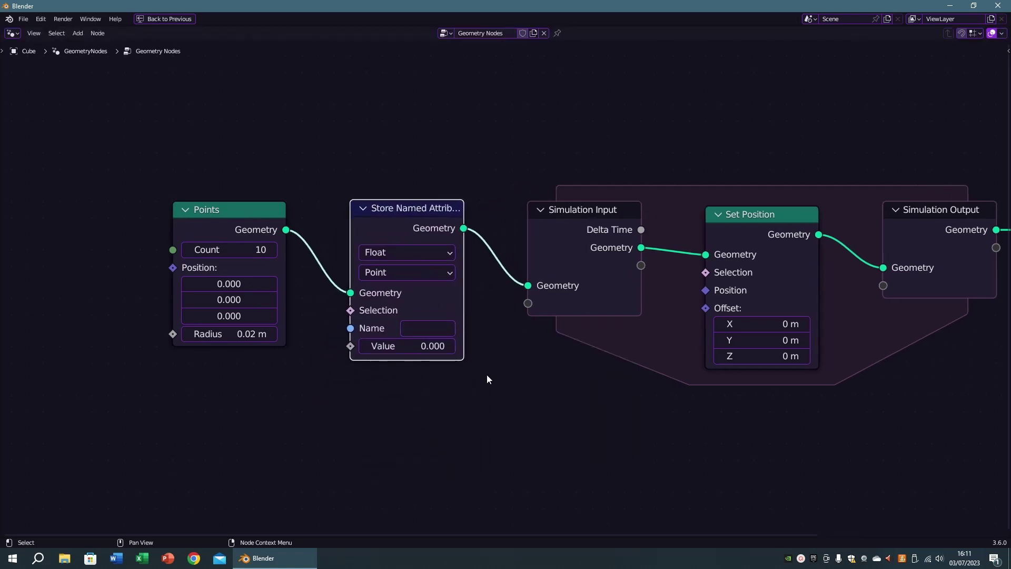
pyautogui.scroll(1, 487, 379)
pyautogui.click(444, 303)
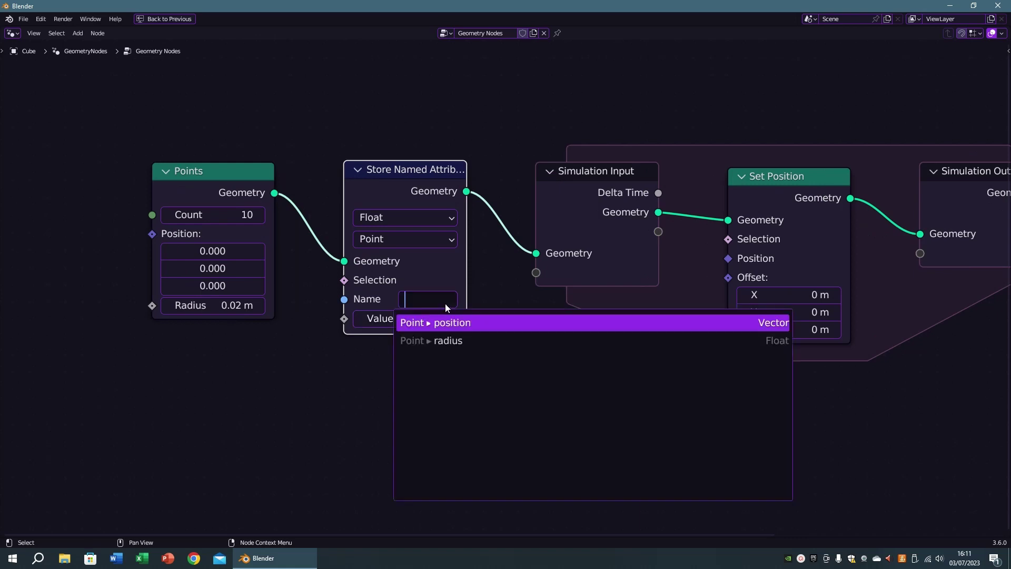
pyautogui.write('acel')
pyautogui.write('cao')
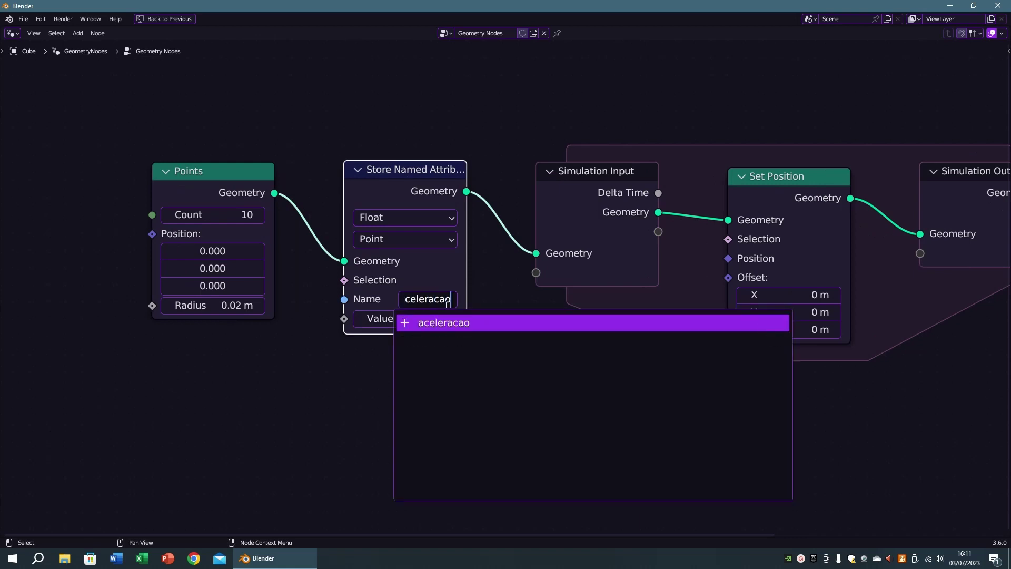
pyautogui.press('Return')
# - Set the stored attribute's data type to Vector
pyautogui.click(403, 220)
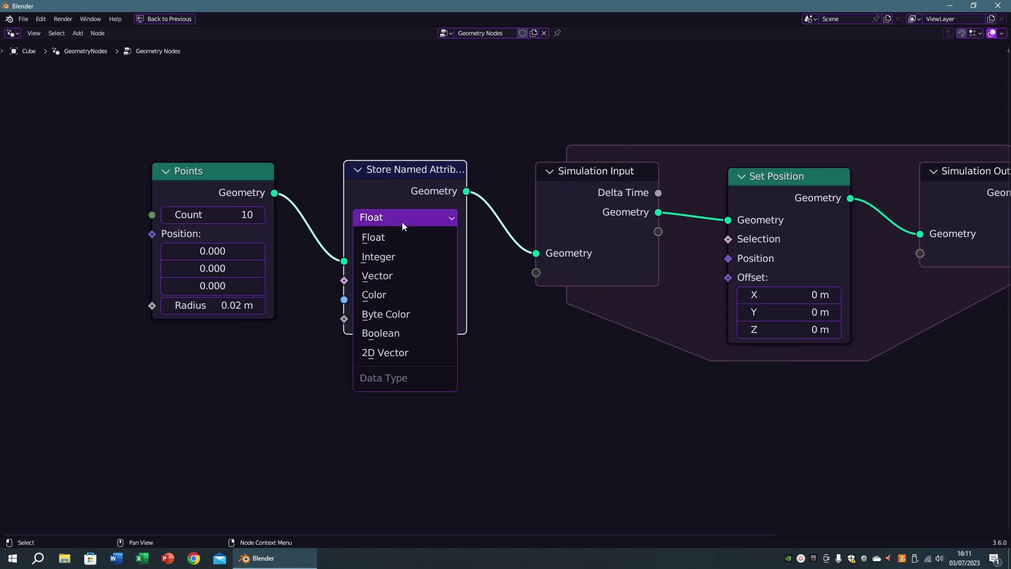
pyautogui.click(401, 275)
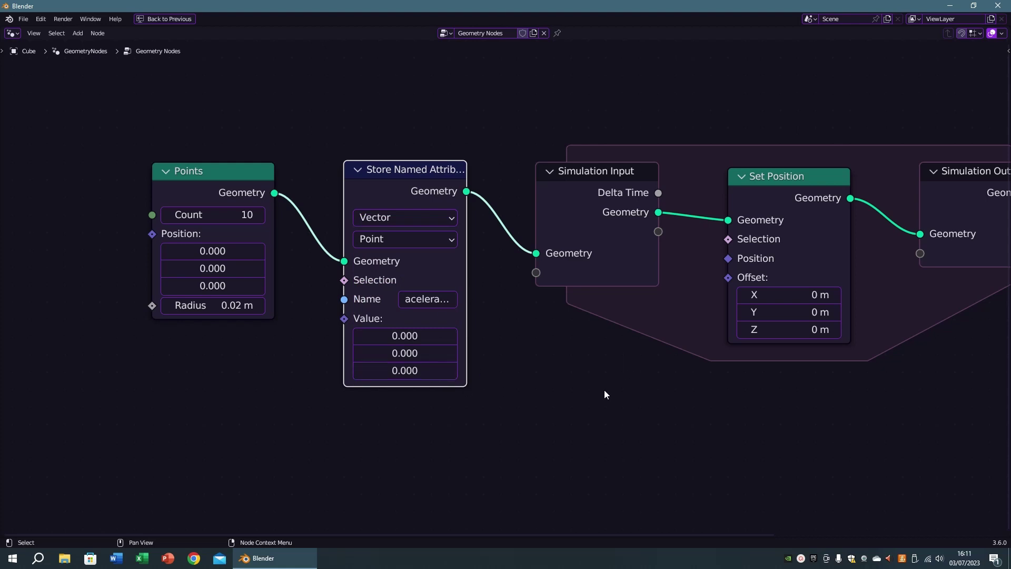
pyautogui.moveTo(596, 386); pyautogui.dragTo(609, 347, button='middle')
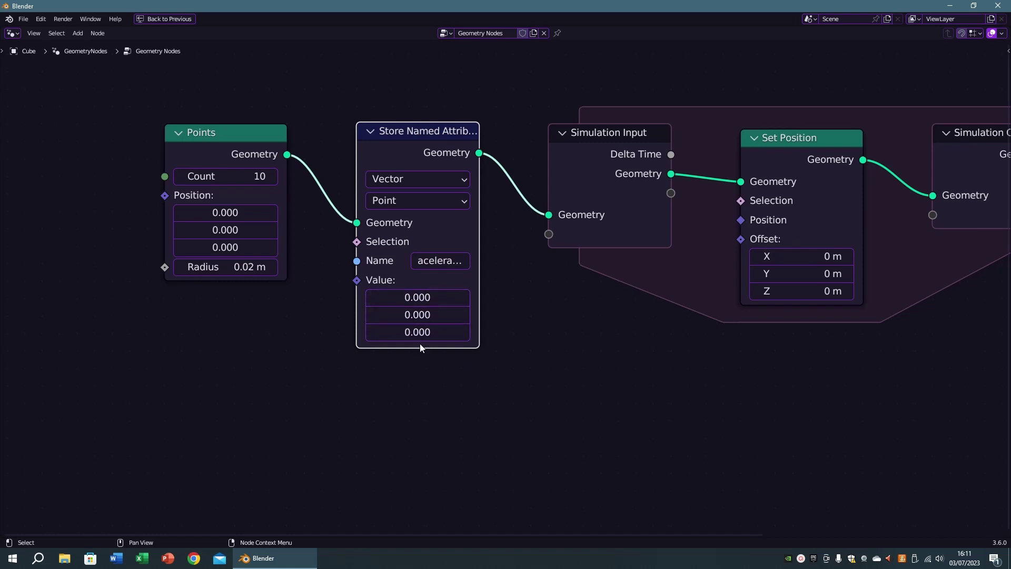
pyautogui.click(547, 373)
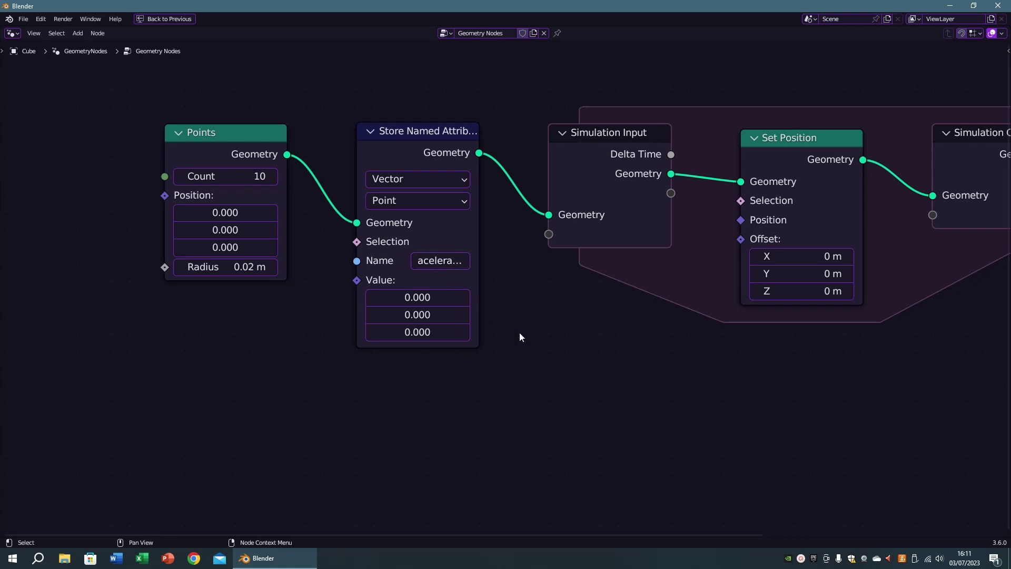
pyautogui.moveTo(519, 333); pyautogui.dragTo(416, 318, button='middle')
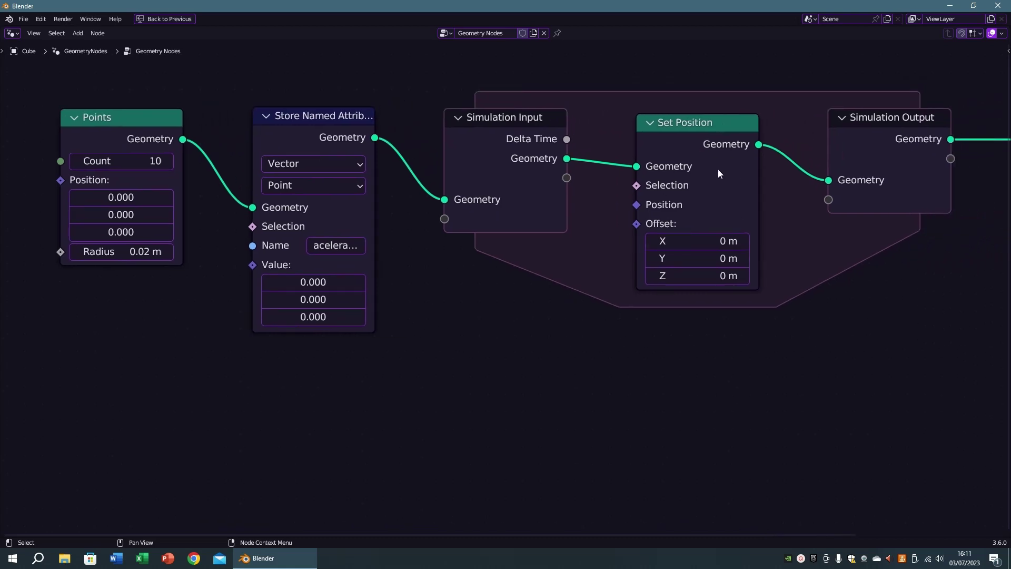
# - Add a vector Named Attribute node reading aceleracao and link it to Set Position's Offset
pyautogui.press('F3')
pyautogui.write('name')
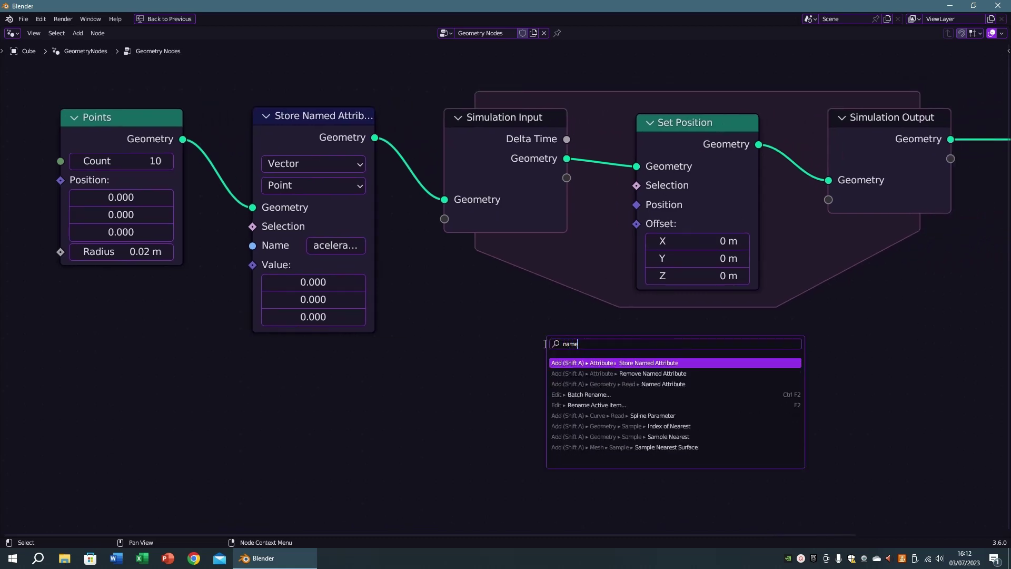
pyautogui.write('d')
pyautogui.press('Down')
pyautogui.press('Down')
pyautogui.press('Return')
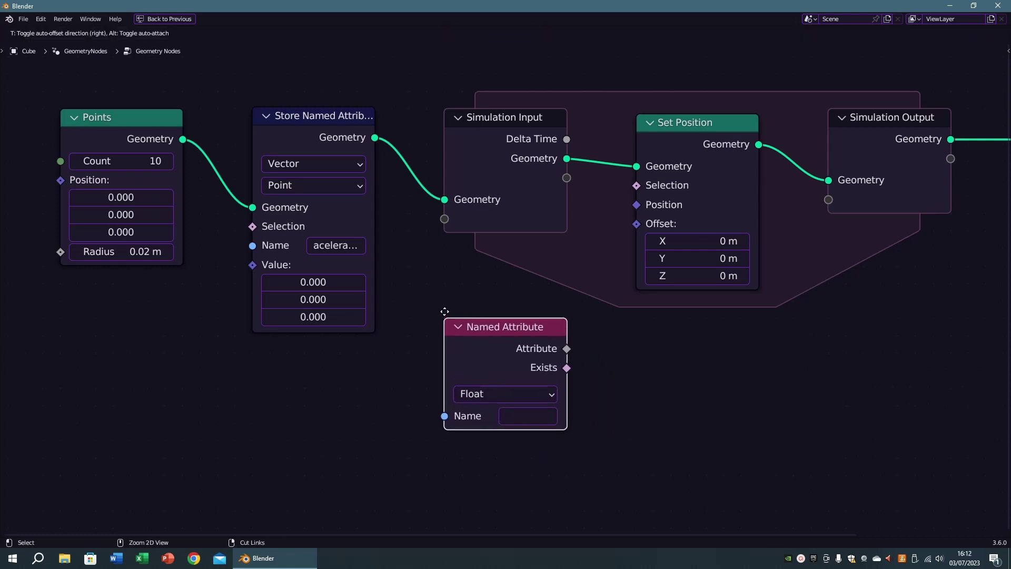
pyautogui.click(524, 402)
pyautogui.click(556, 275)
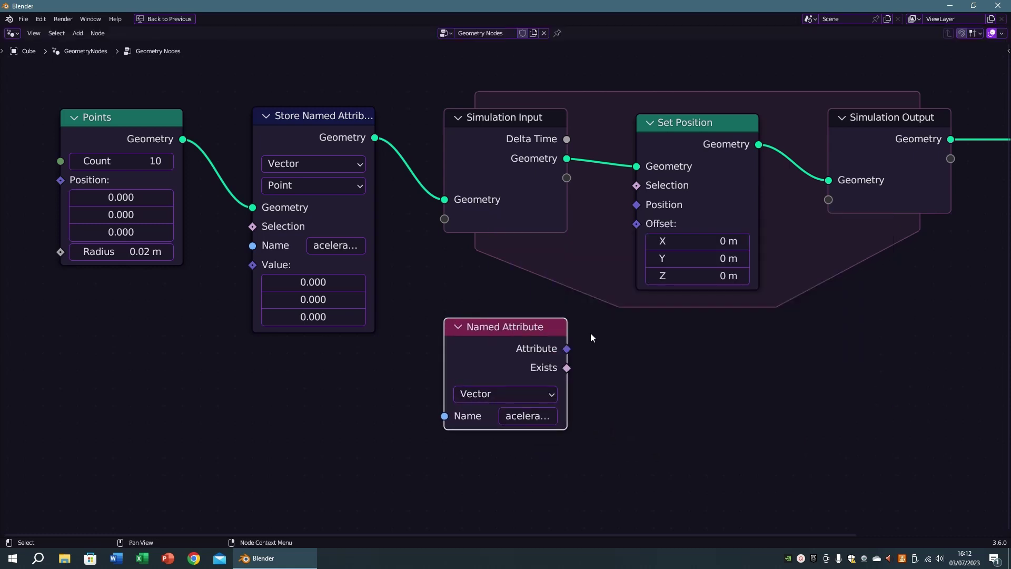
pyautogui.moveTo(566, 349)
pyautogui.mouseDown()
pyautogui.moveTo(582, 341)
pyautogui.moveTo(636, 223)
pyautogui.mouseUp()
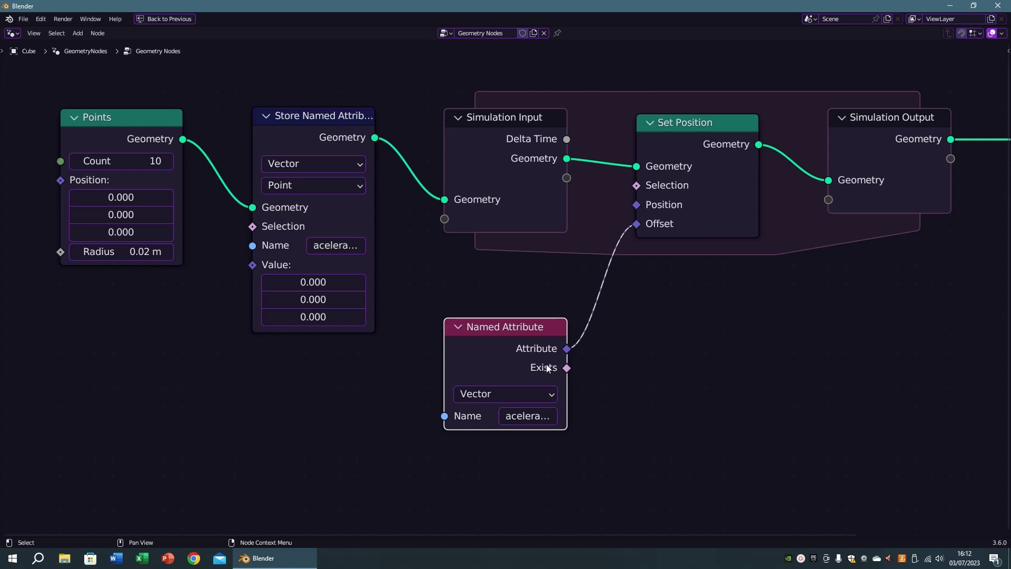
pyautogui.moveTo(548, 368); pyautogui.dragTo(544, 338)
pyautogui.moveTo(366, 373); pyautogui.dragTo(475, 356, button='middle')
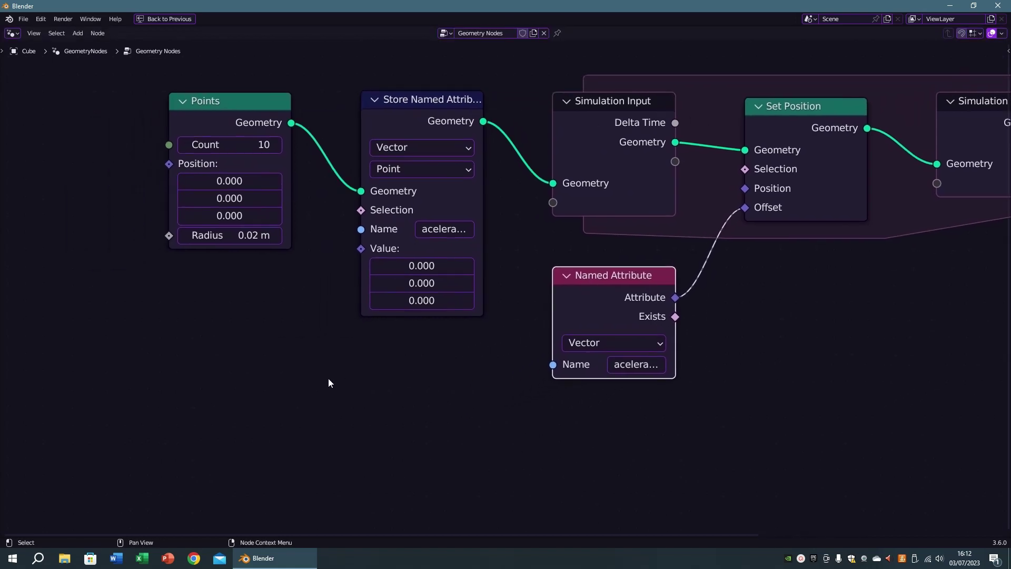
pyautogui.hotkey('shift', 'a')
# - Add a Random Value node under Points with data type Vector
pyautogui.write('random')
pyautogui.press('Return')
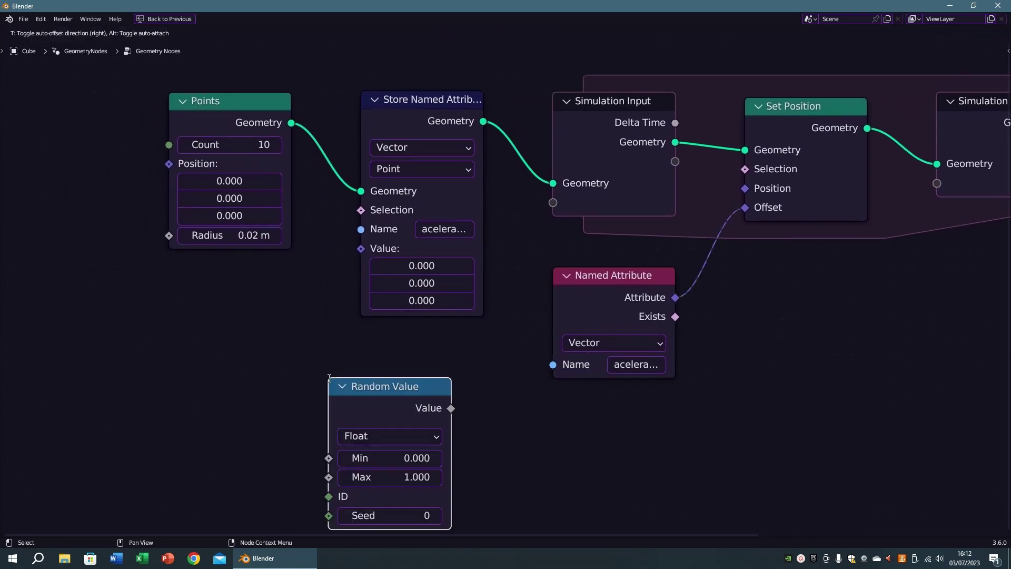
pyautogui.click(169, 285)
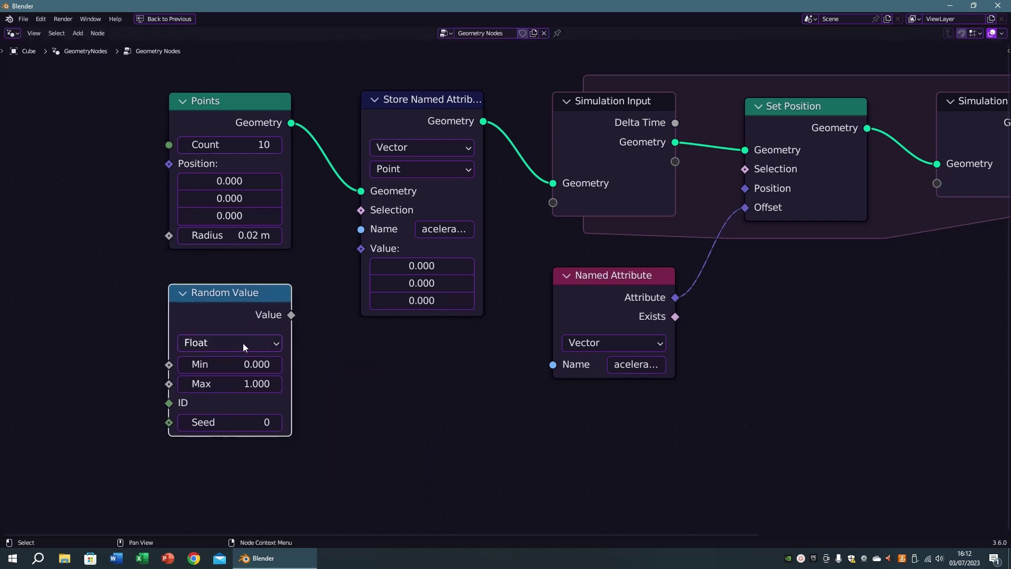
pyautogui.click(229, 342)
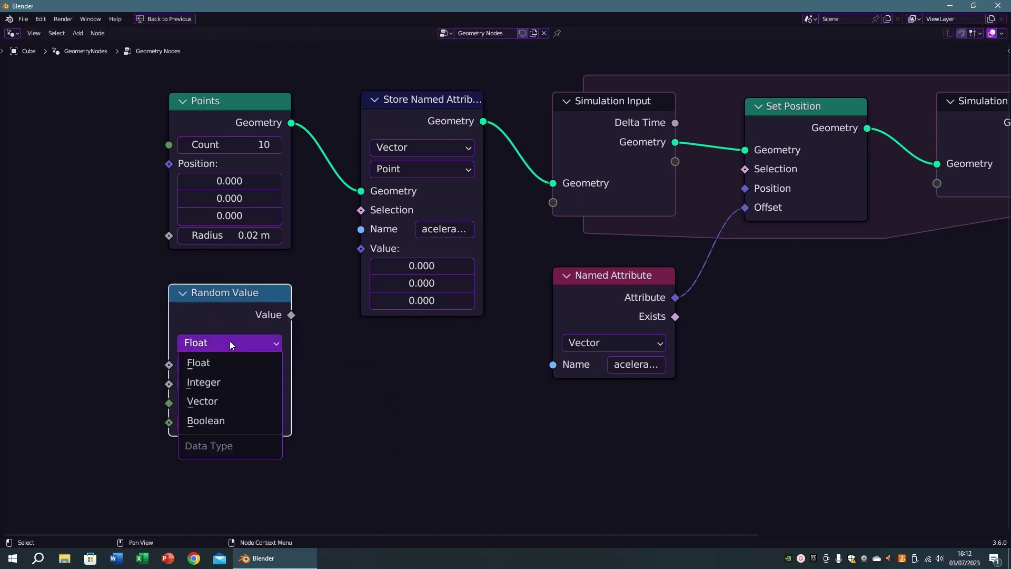
pyautogui.click(222, 399)
pyautogui.moveTo(359, 387); pyautogui.dragTo(381, 342, button='middle')
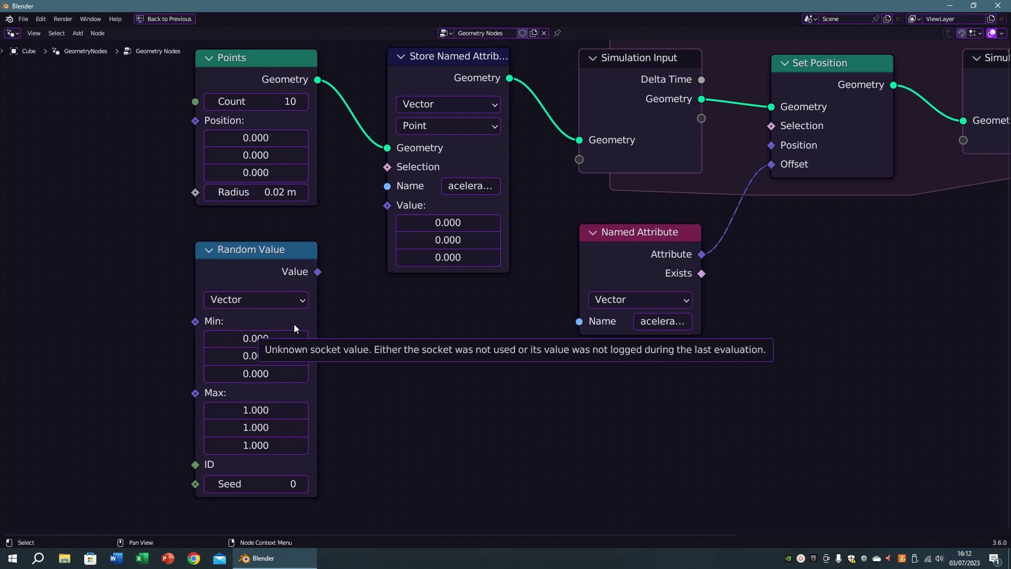
# - Set the Random Value Min to -0.01 and Max to 0.01 on all axes
pyautogui.moveTo(273, 341); pyautogui.dragTo(263, 374)
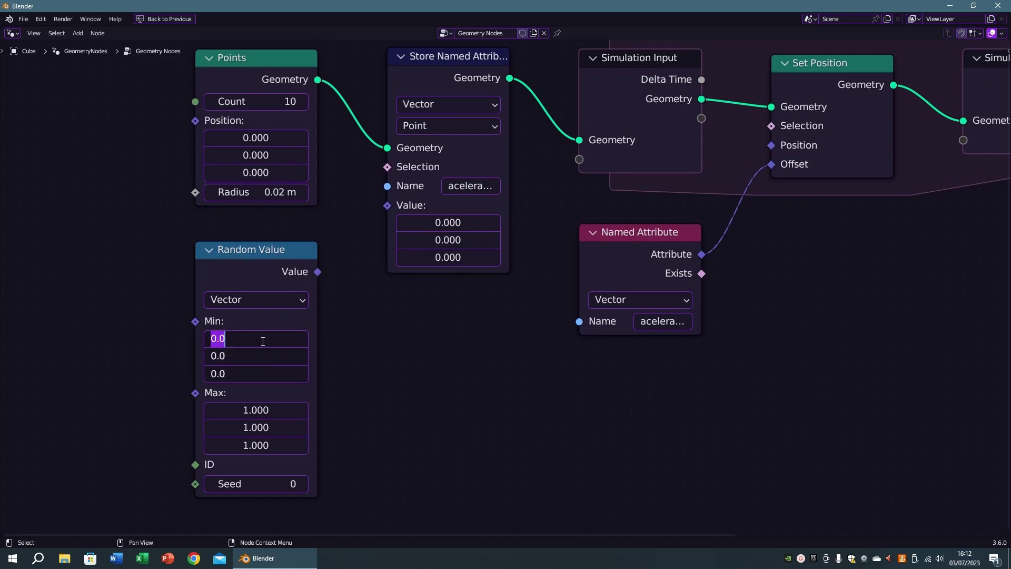
pyautogui.write('-0.01')
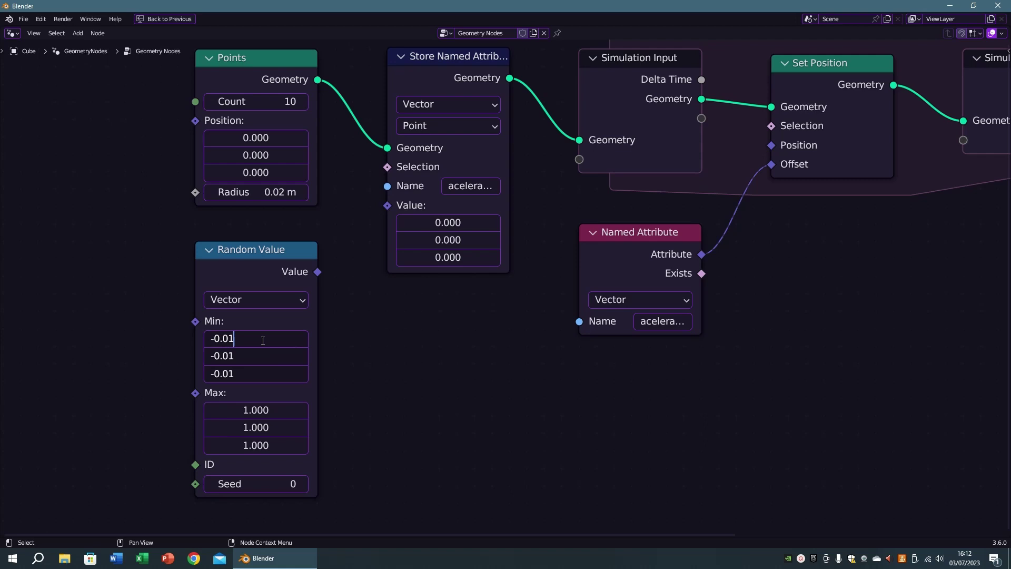
pyautogui.press('Return')
pyautogui.moveTo(258, 410); pyautogui.dragTo(257, 444)
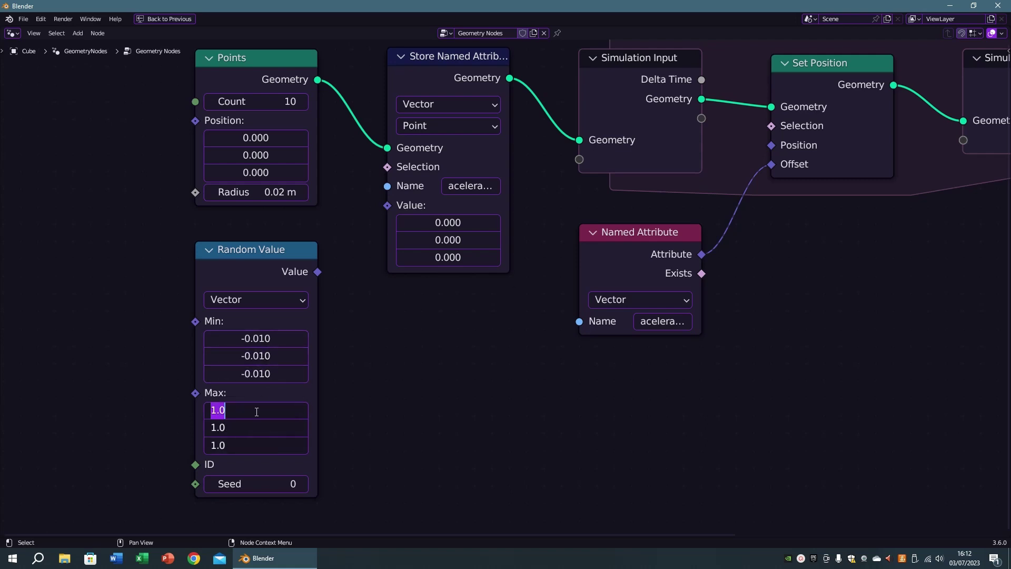
pyautogui.write('0')
pyautogui.press('Return')
pyautogui.moveTo(256, 410); pyautogui.dragTo(256, 445)
pyautogui.write('0.01')
pyautogui.press('Return')
# - Connect the random vector to the Store Named Attribute Value input
pyautogui.scroll(1, 345, 359)
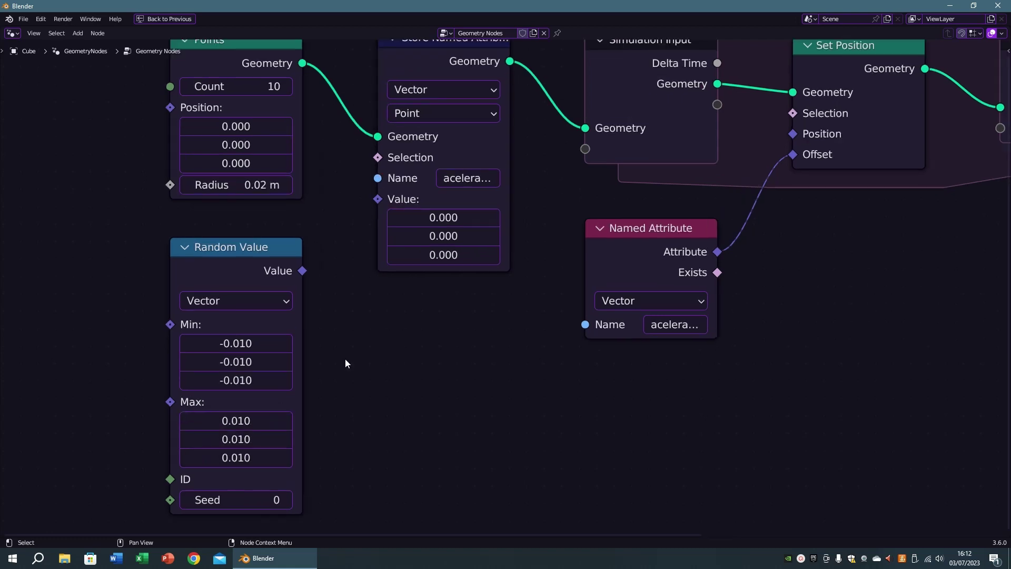
pyautogui.moveTo(249, 247); pyautogui.dragTo(256, 250)
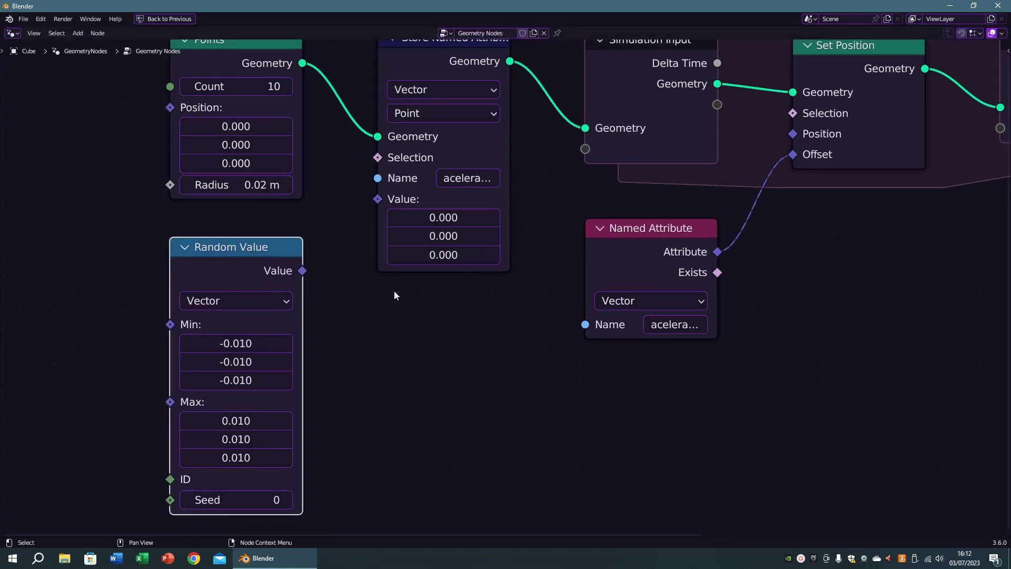
pyautogui.moveTo(395, 294); pyautogui.dragTo(421, 306, button='middle')
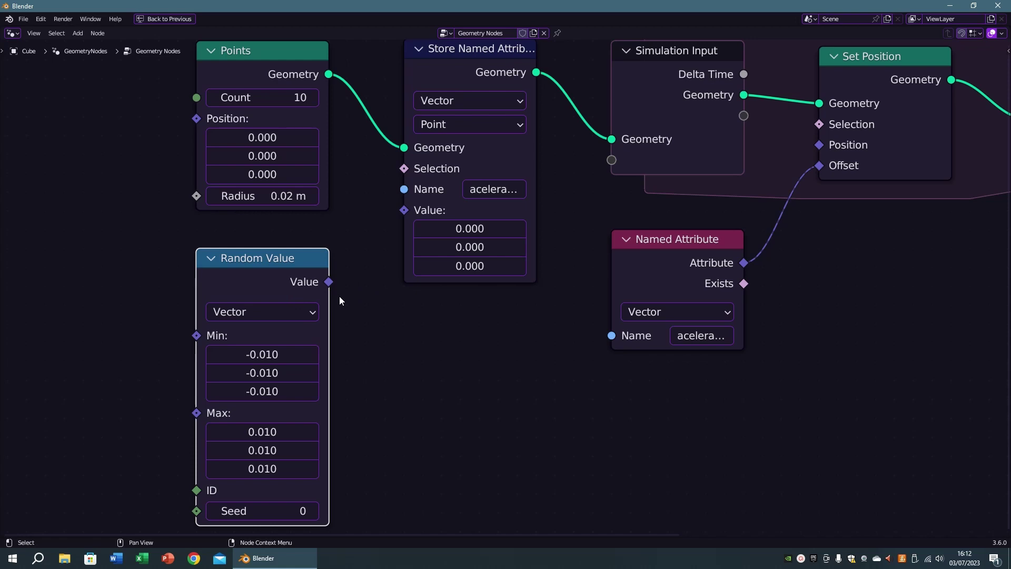
pyautogui.moveTo(385, 305); pyautogui.dragTo(374, 353, button='middle')
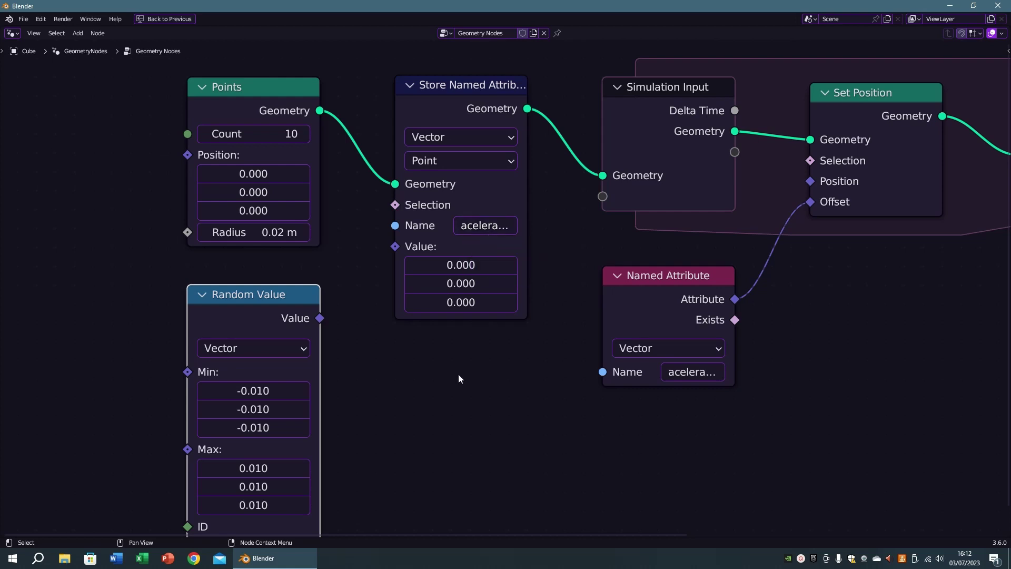
pyautogui.moveTo(458, 374); pyautogui.dragTo(462, 341, button='middle')
pyautogui.scroll(-1, 455, 345)
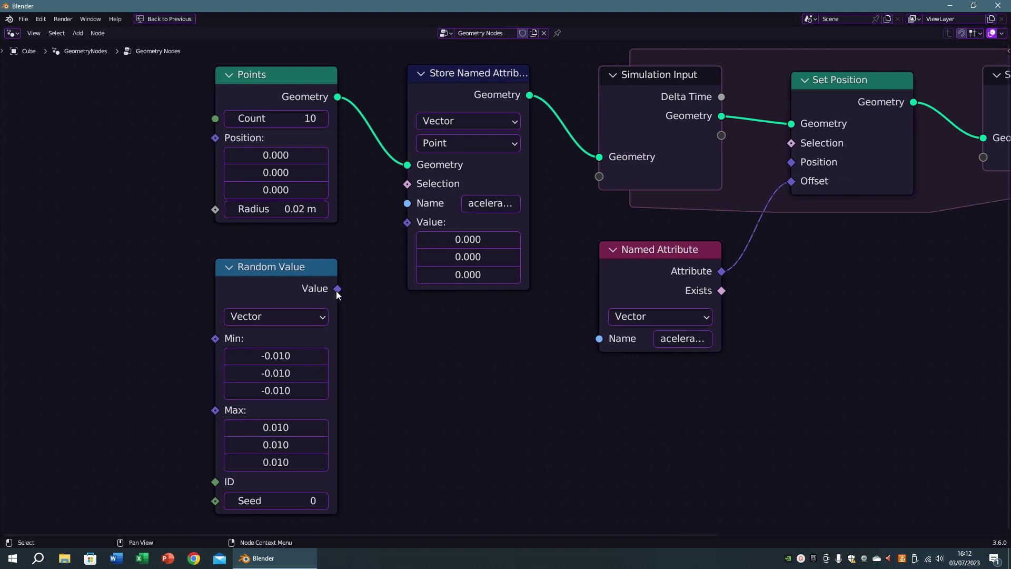
pyautogui.moveTo(338, 289); pyautogui.dragTo(407, 221)
pyautogui.press('Home')
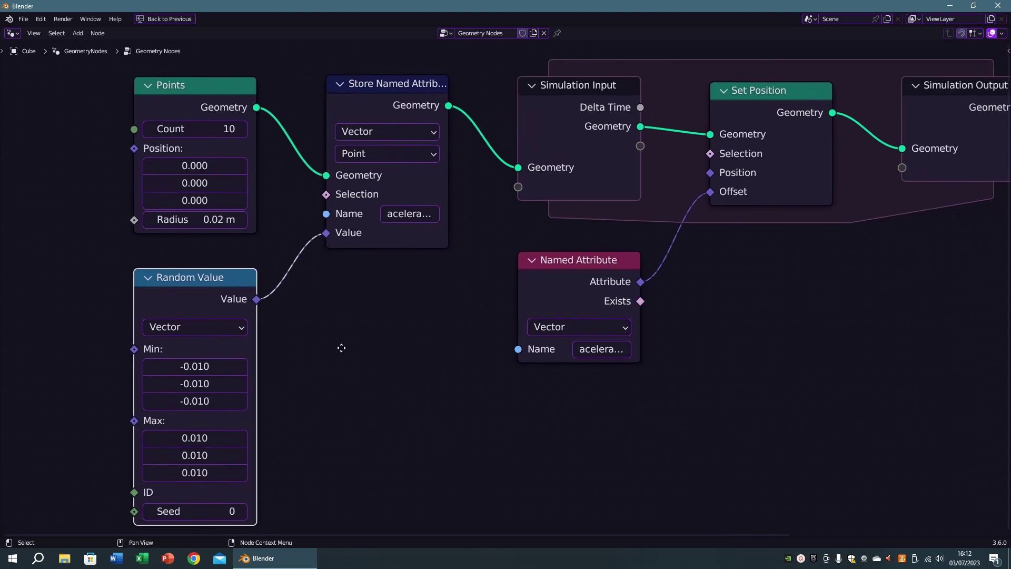
# - Return to the normal layout and zoom the 3D view onto the cube
pyautogui.hotkey('ctrl', 'space')
pyautogui.scroll(4, 424, 203)
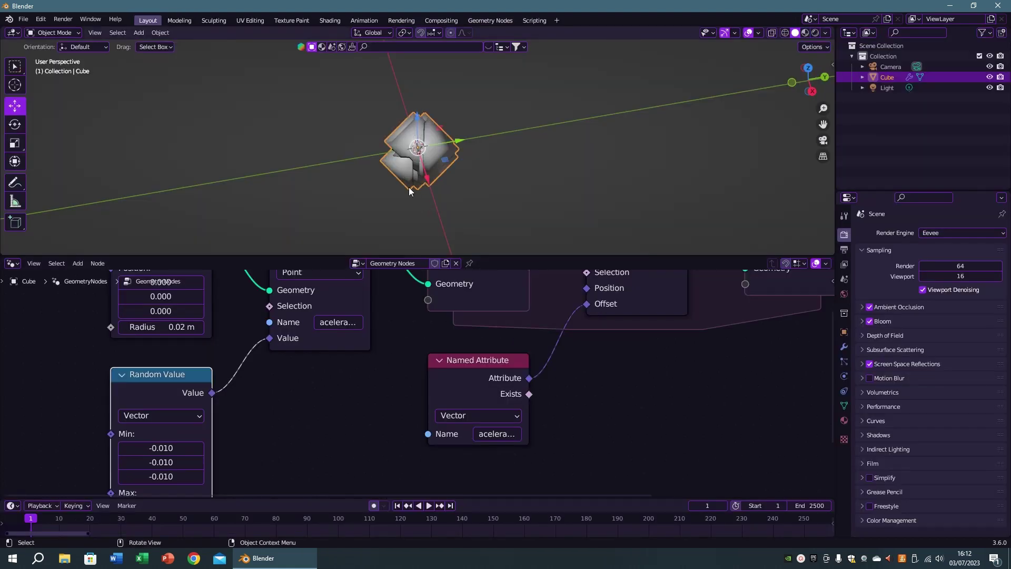
pyautogui.moveTo(424, 202)
pyautogui.mouseDown(button='middle')
pyautogui.moveTo(479, 138)
pyautogui.moveTo(430, 181)
pyautogui.mouseUp(button='middle')
pyautogui.scroll(3, 421, 187)
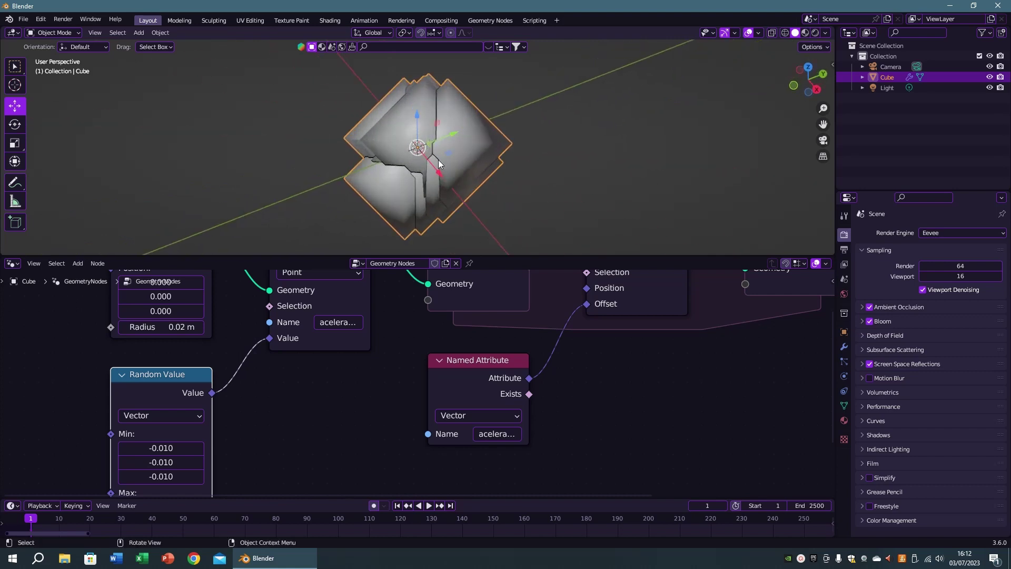
pyautogui.moveTo(298, 414); pyautogui.dragTo(350, 335, button='middle')
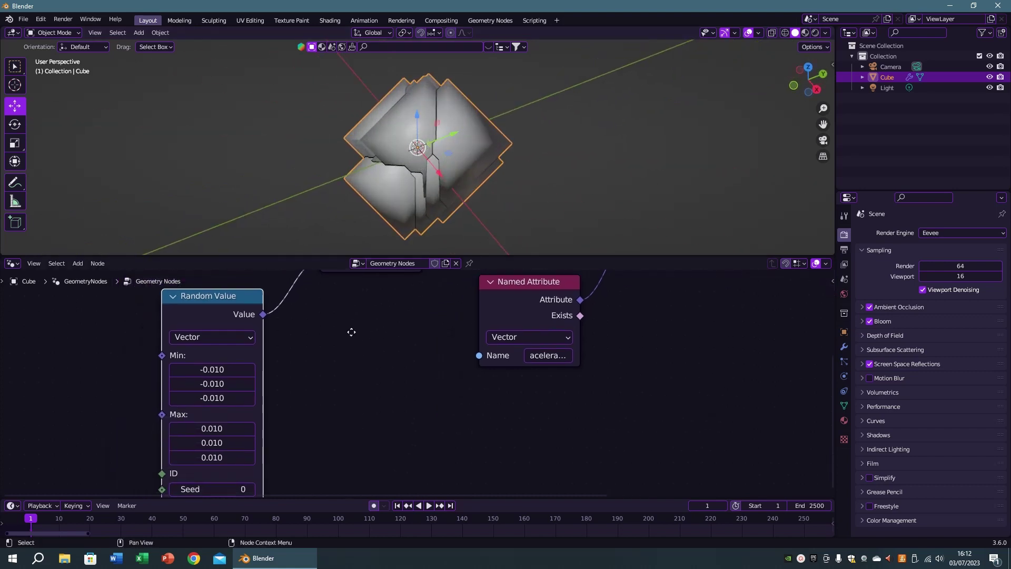
pyautogui.moveTo(230, 365); pyautogui.dragTo(232, 366)
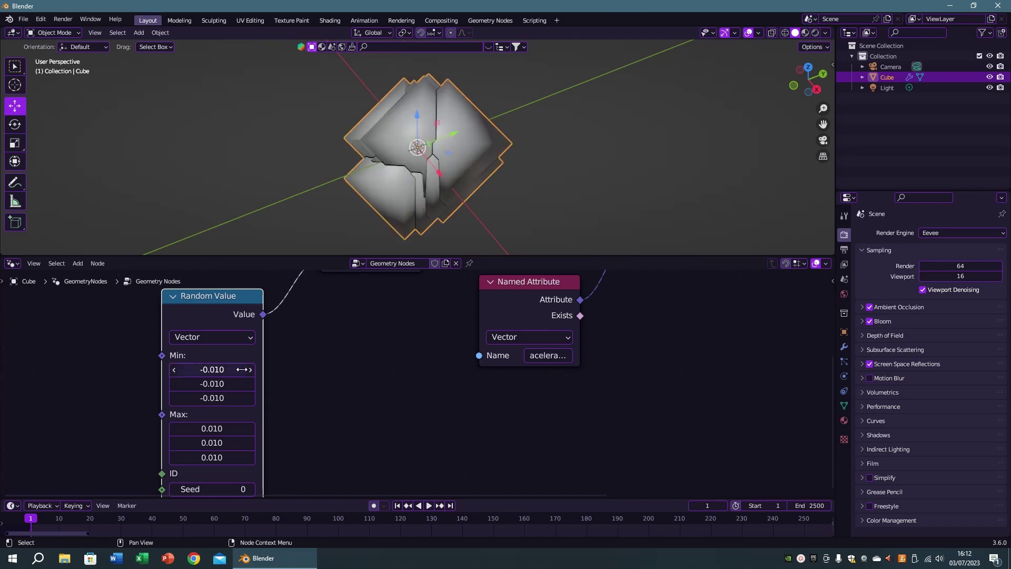
# - Play the simulation to watch the ten points scatter, then rewind to frame 1
pyautogui.press('space')
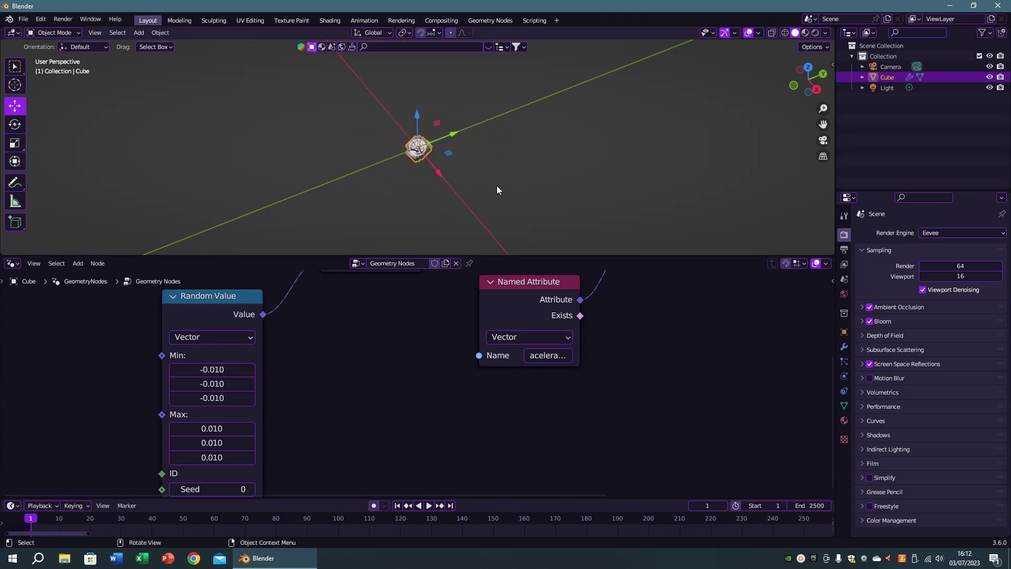
pyautogui.moveTo(475, 174)
pyautogui.mouseDown(button='middle')
pyautogui.moveTo(432, 142)
pyautogui.moveTo(479, 162)
pyautogui.mouseUp(button='middle')
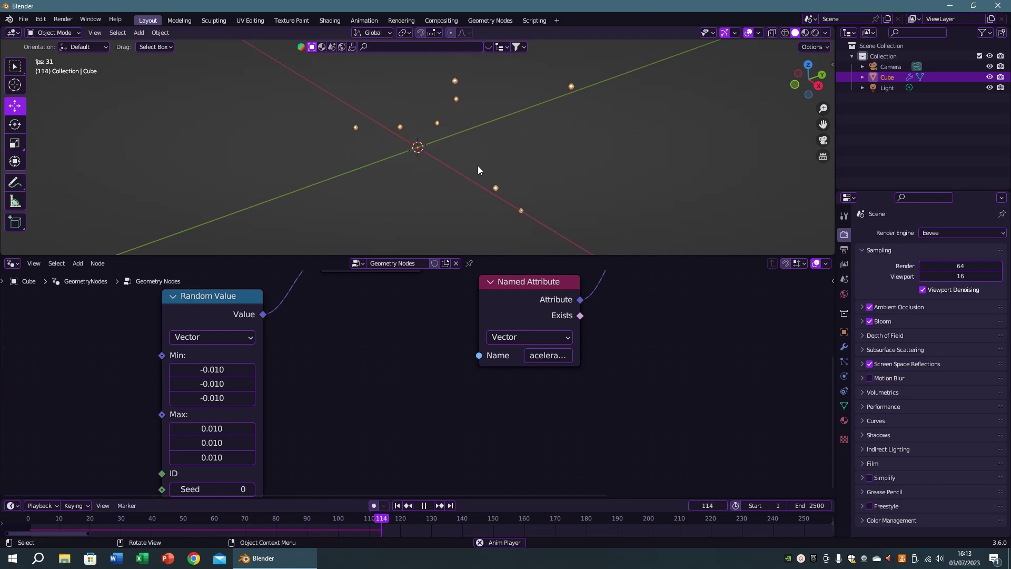
pyautogui.press('space')
pyautogui.hotkey('shift', 'Left')
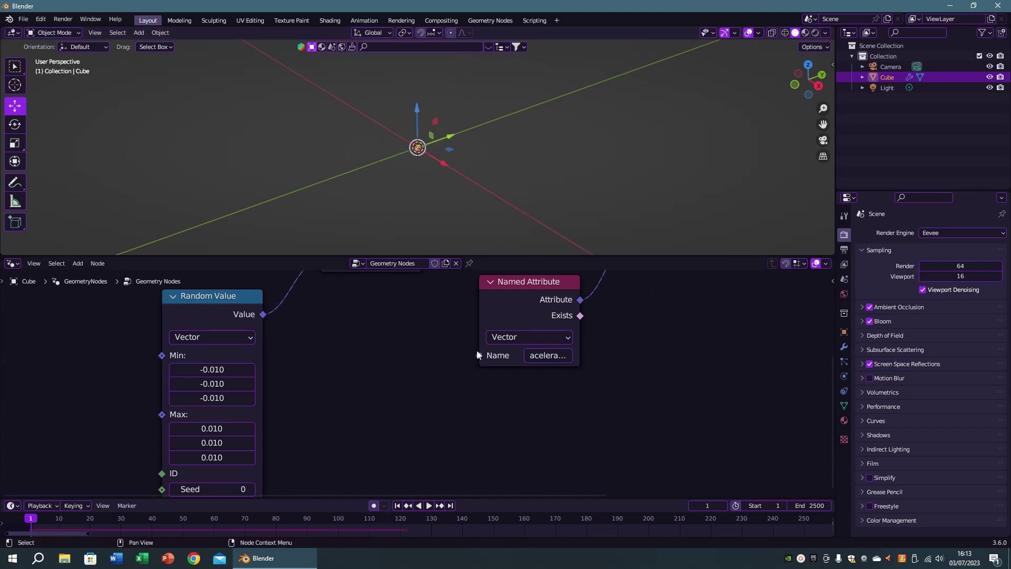
pyautogui.scroll(-1, 545, 406)
# - Set the Points node's Count to 100
pyautogui.hotkey('ctrl', 'space')
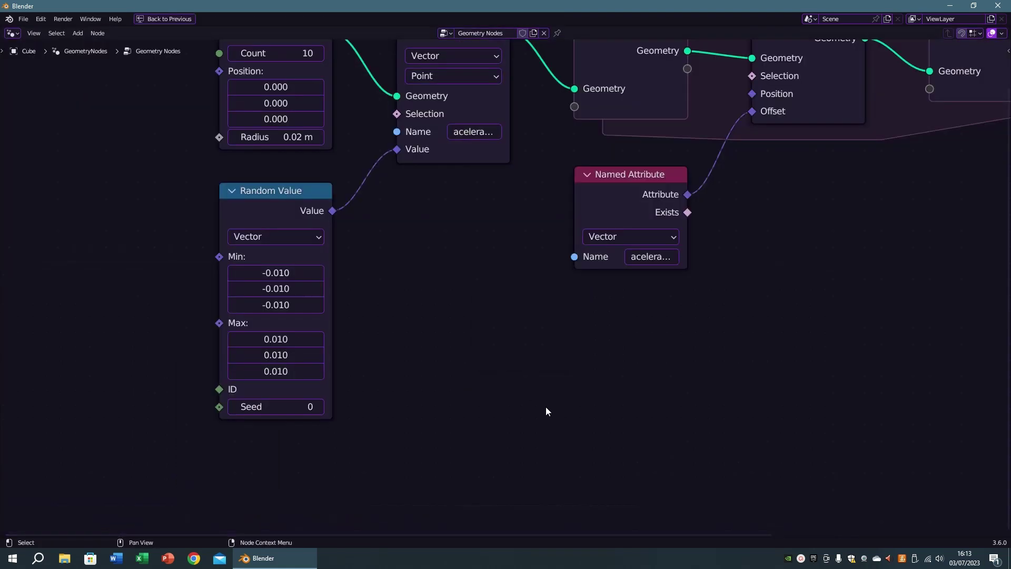
pyautogui.scroll(-2, 507, 314)
pyautogui.press('Home')
pyautogui.scroll(2, 391, 388)
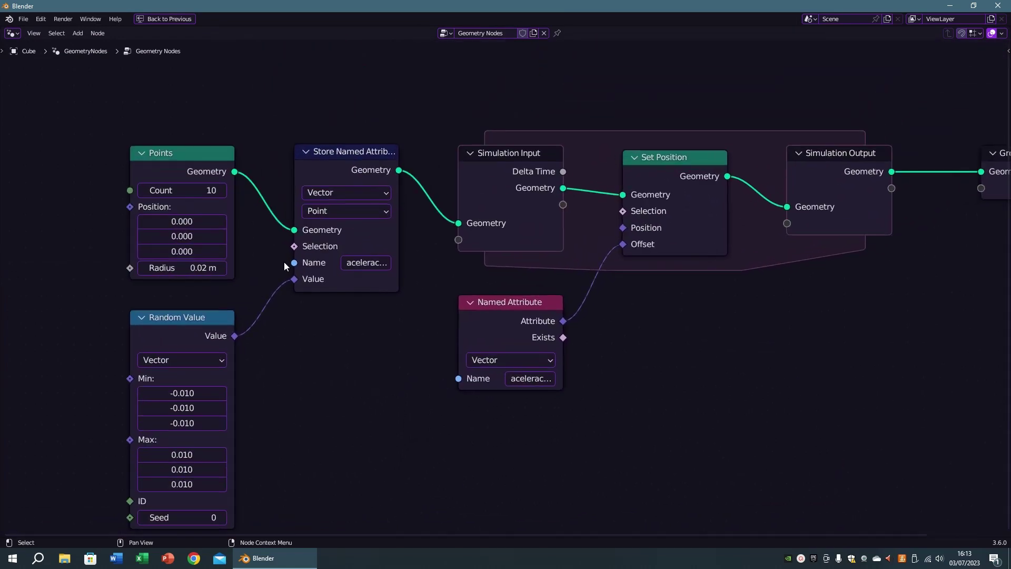
pyautogui.click(184, 191)
pyautogui.write('100')
pyautogui.press('Return')
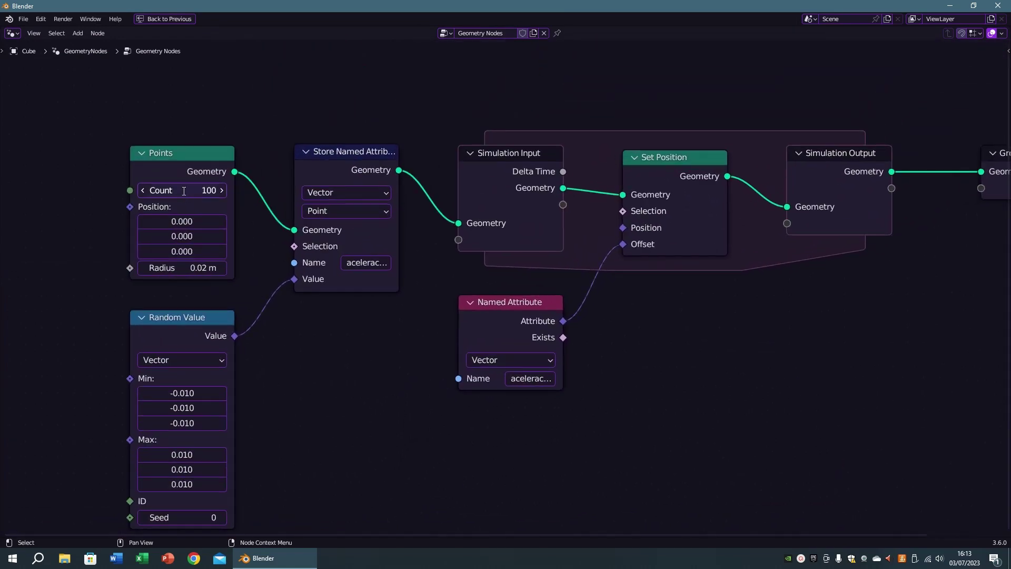
# - Play the simulation and orbit to watch the 100 points spread, then rewind
pyautogui.hotkey('ctrl', 'space')
pyautogui.press('space')
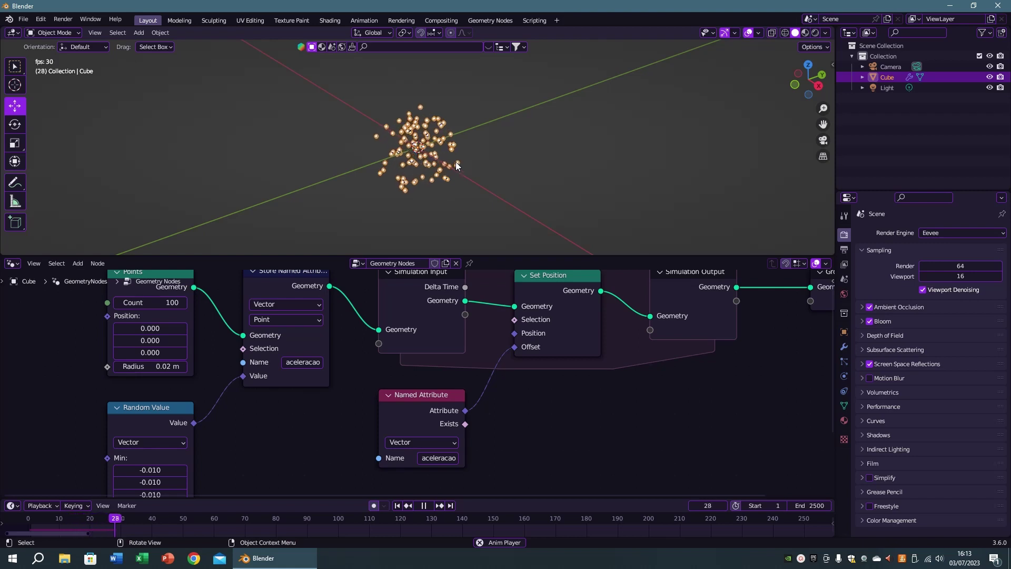
pyautogui.moveTo(456, 163)
pyautogui.mouseDown(button='middle')
pyautogui.moveTo(427, 147)
pyautogui.moveTo(451, 169)
pyautogui.mouseUp(button='middle')
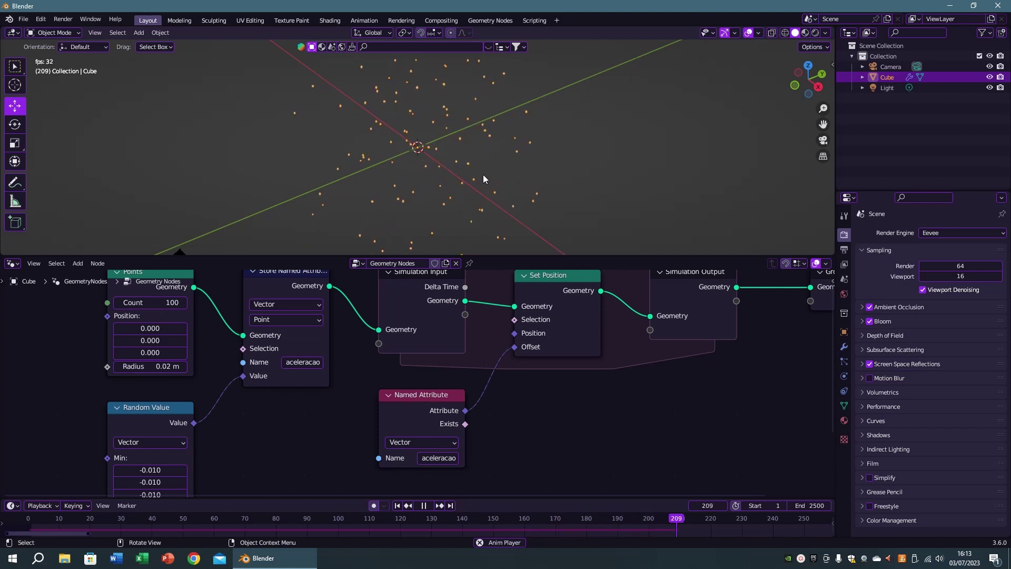
pyautogui.moveTo(482, 175); pyautogui.dragTo(458, 159, button='middle')
pyautogui.press('Escape')
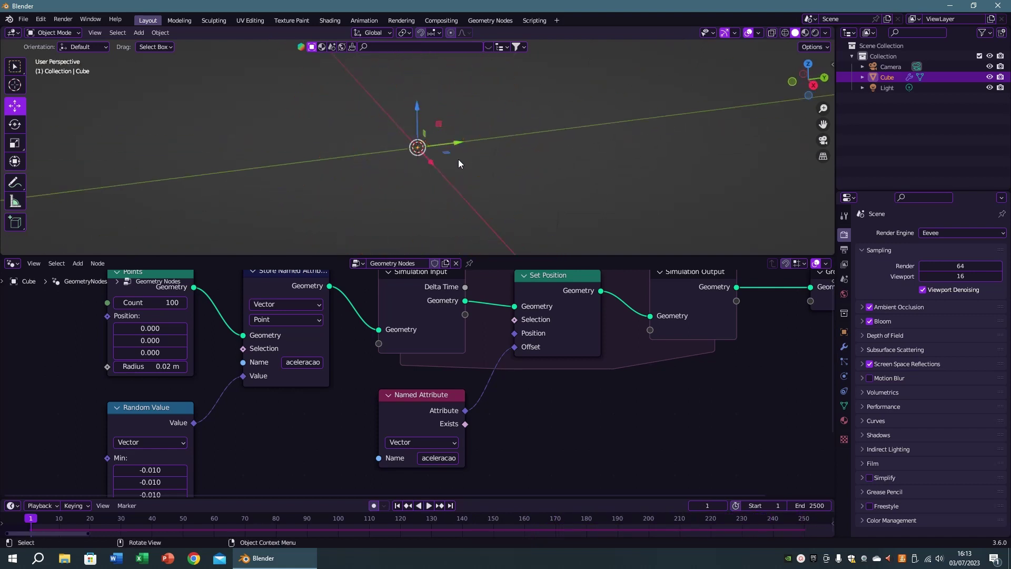
# - Duplicate the Store Named Attribute node and insert the copy between Set Position and Simulation Output
pyautogui.hotkey('ctrl', 'space')
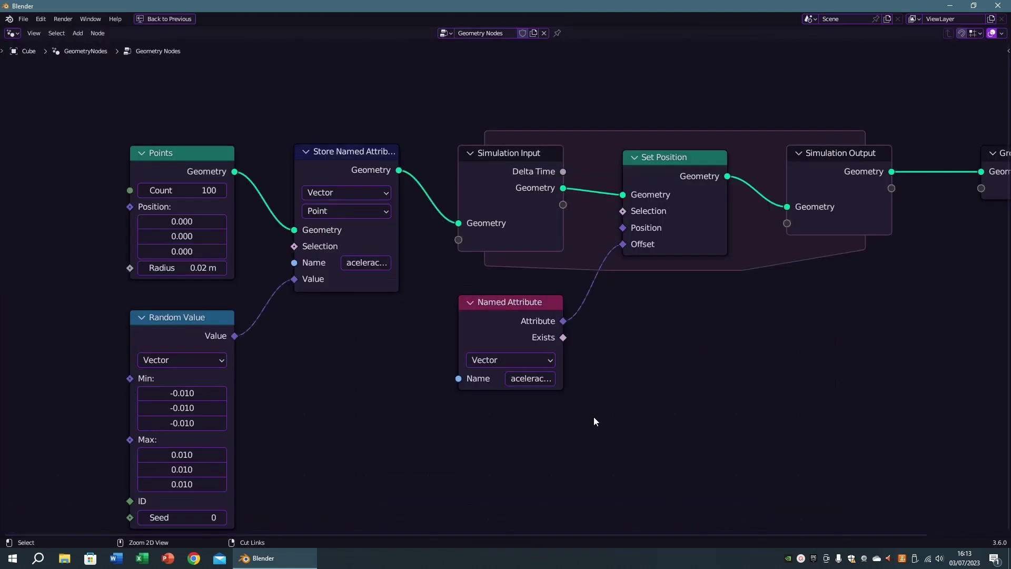
pyautogui.scroll(-1, 592, 416)
pyautogui.moveTo(600, 355)
pyautogui.mouseDown(button='middle')
pyautogui.moveTo(481, 342)
pyautogui.moveTo(404, 372)
pyautogui.moveTo(454, 395)
pyautogui.moveTo(505, 374)
pyautogui.mouseUp(button='middle')
pyautogui.scroll(1, 457, 395)
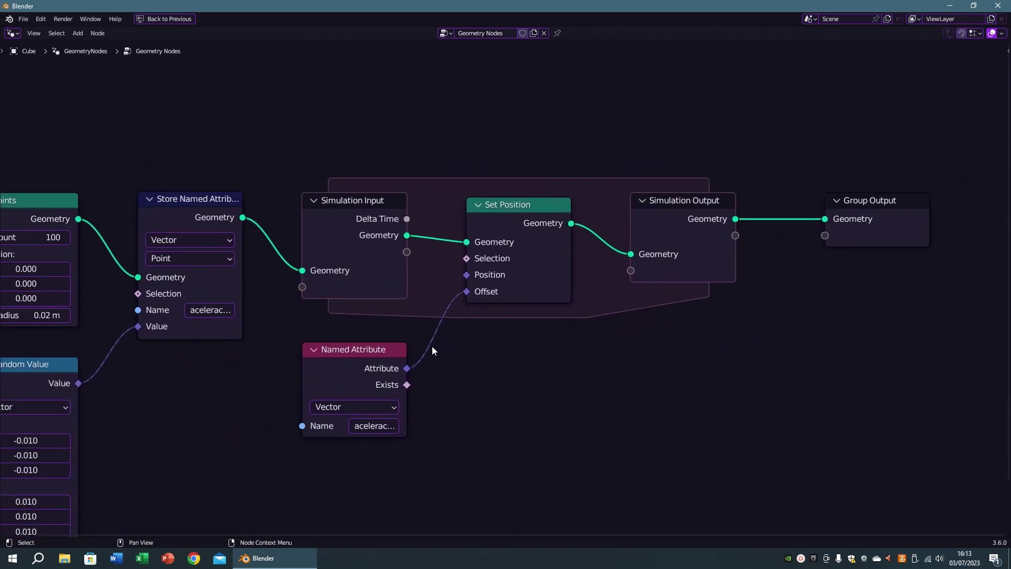
pyautogui.click(192, 198)
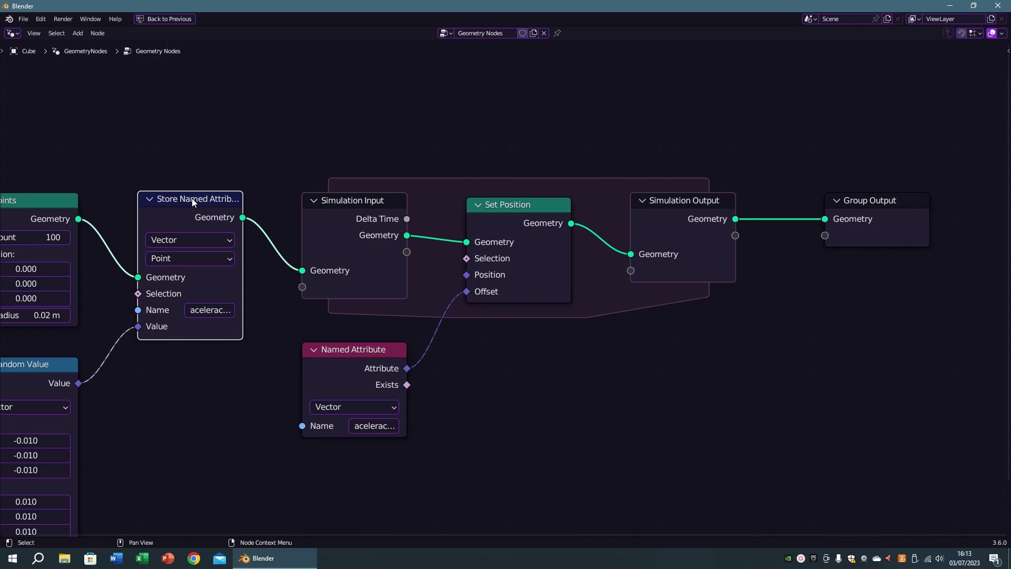
pyautogui.hotkey('shift', 'd')
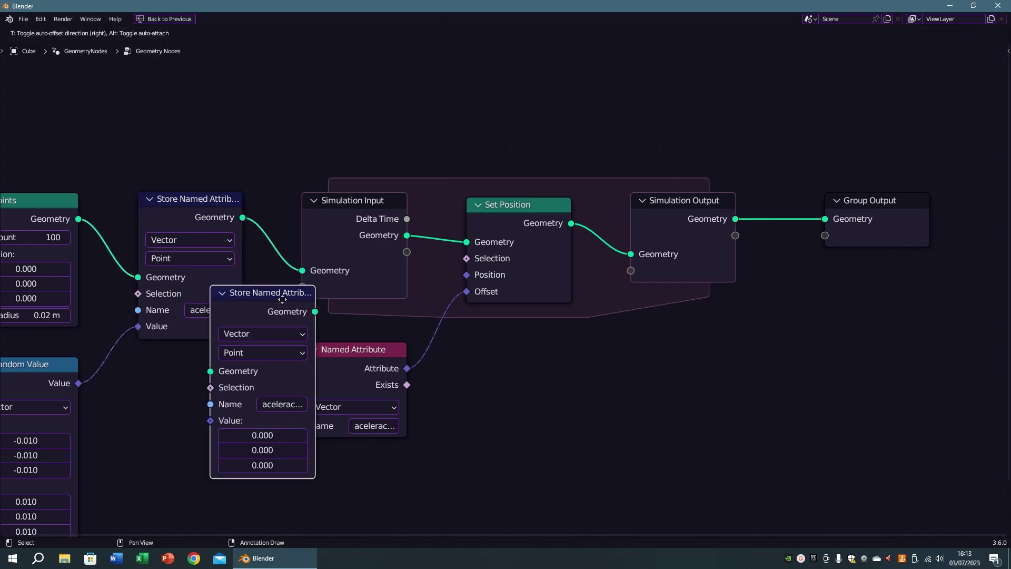
pyautogui.click(628, 201)
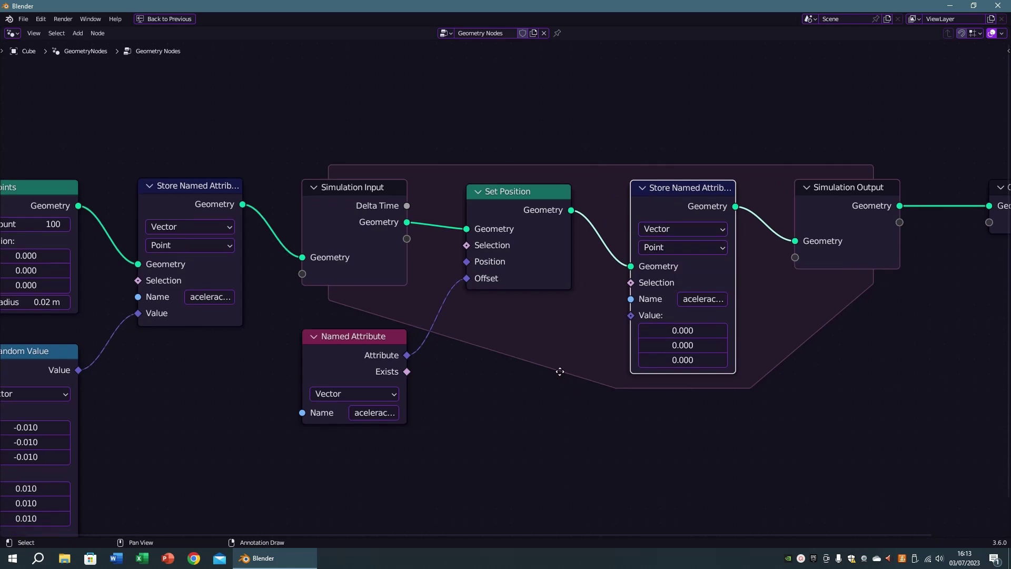
# - Move the Named Attribute node out of the way near the Points and Random Value nodes
pyautogui.scroll(-2, 557, 367)
pyautogui.moveTo(552, 379); pyautogui.dragTo(583, 305, button='middle')
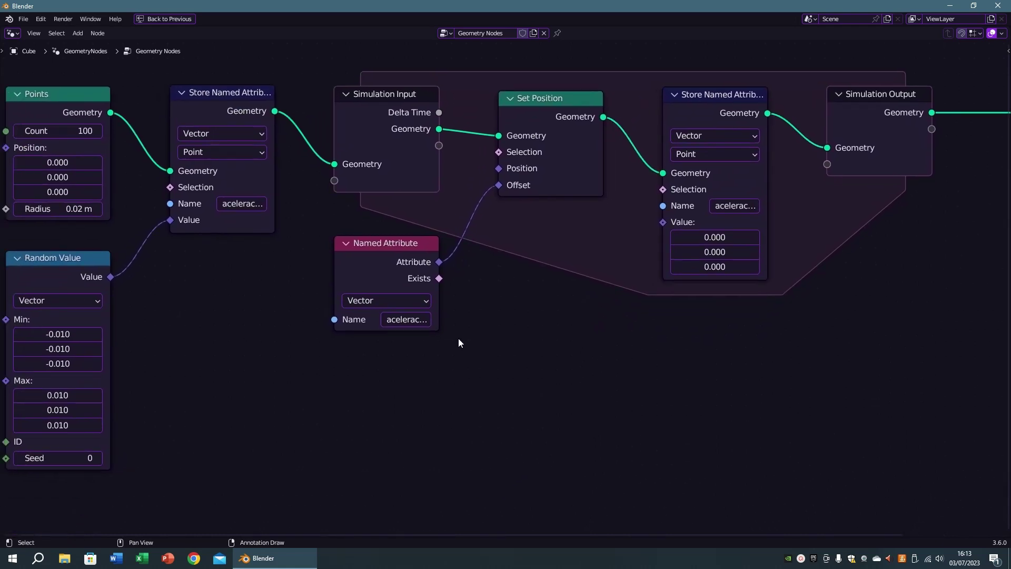
pyautogui.scroll(1, 458, 339)
pyautogui.moveTo(371, 239)
pyautogui.mouseDown()
pyautogui.moveTo(358, 251)
pyautogui.moveTo(368, 239)
pyautogui.mouseUp()
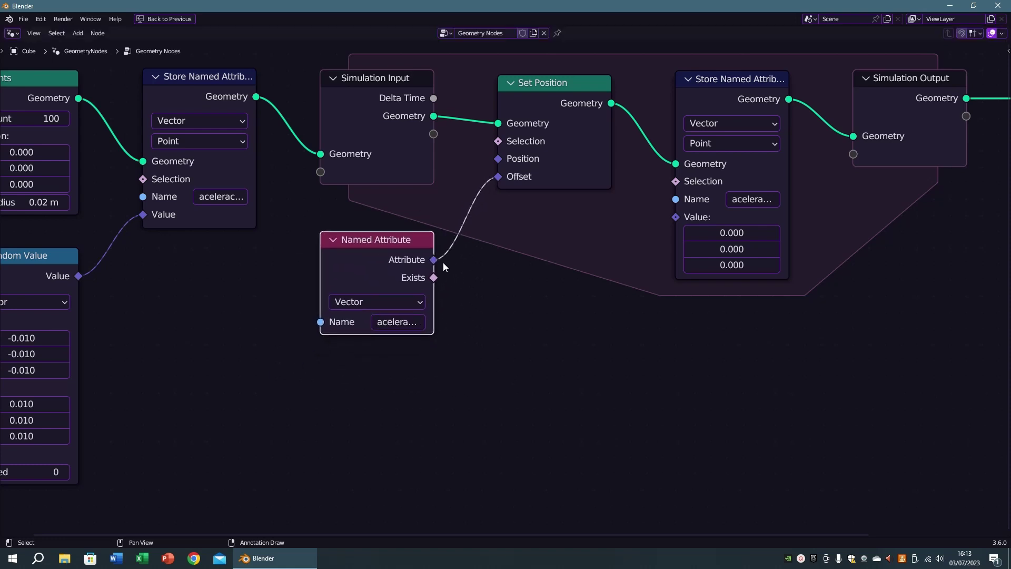
# - Add a vector Add node offsetting Named Attribute by -0.2 per axis into the second Store's Value
pyautogui.hotkey('shift', 'a')
pyautogui.write('add')
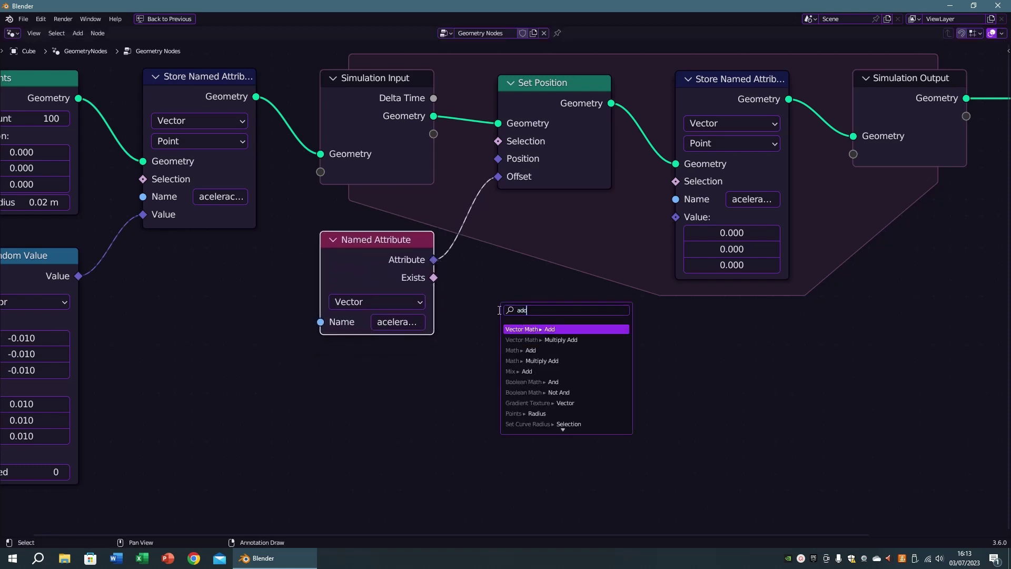
pyautogui.press('Return')
pyautogui.click(499, 311)
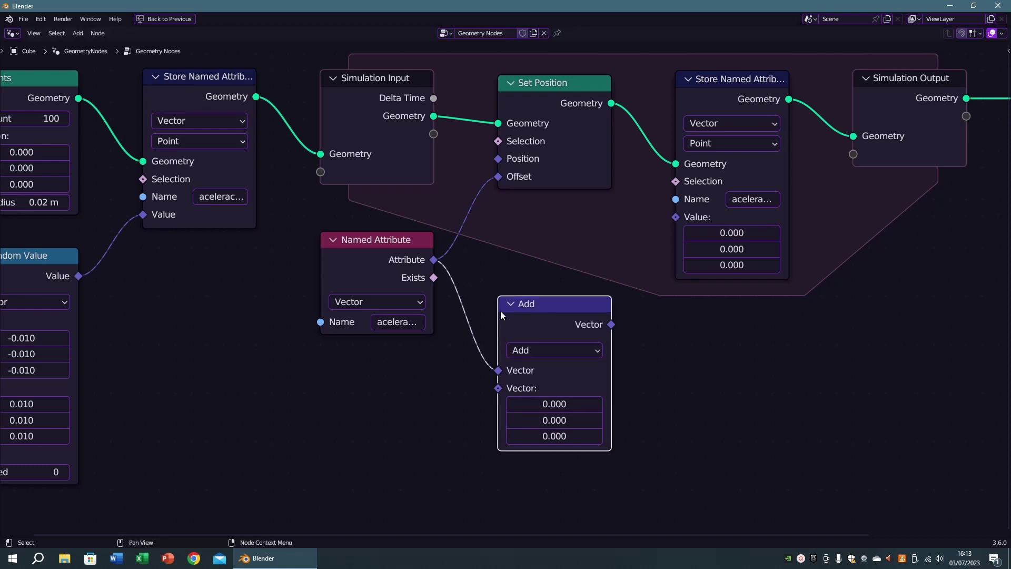
pyautogui.scroll(1, 595, 401)
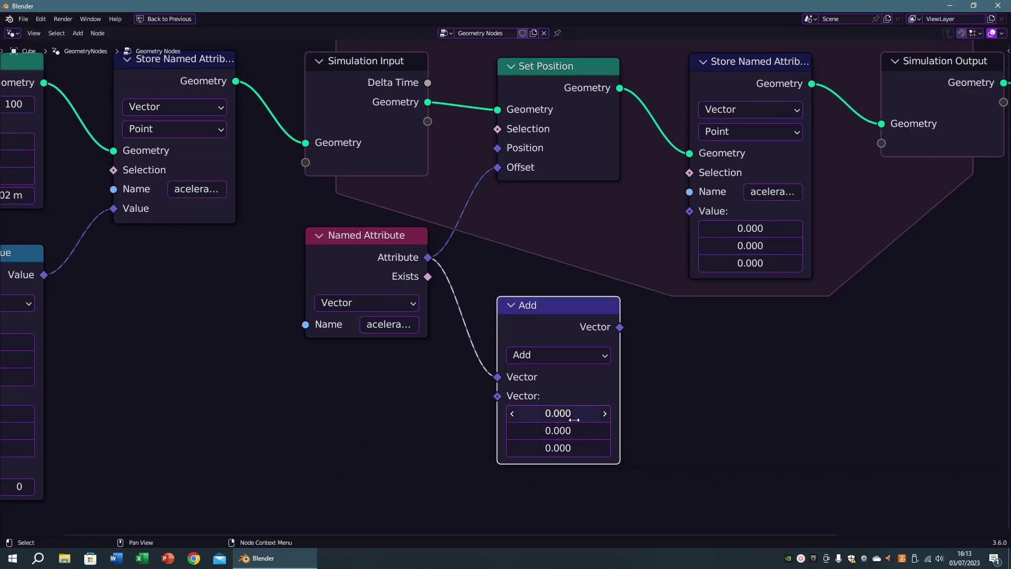
pyautogui.keyDown('alt'); pyautogui.moveTo(560, 414); pyautogui.dragTo(542, 416); pyautogui.keyUp('alt')
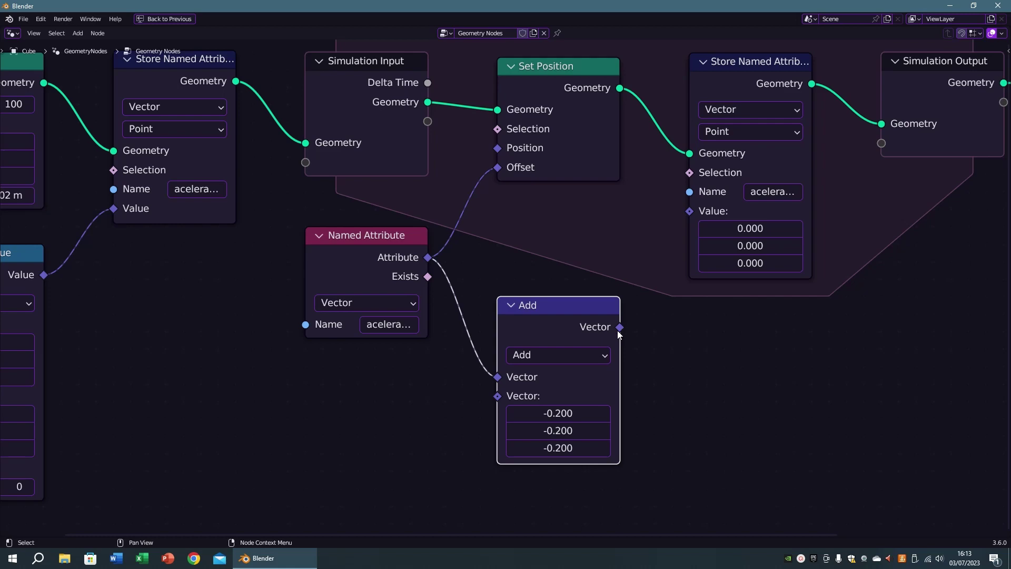
pyautogui.moveTo(618, 328); pyautogui.dragTo(685, 215)
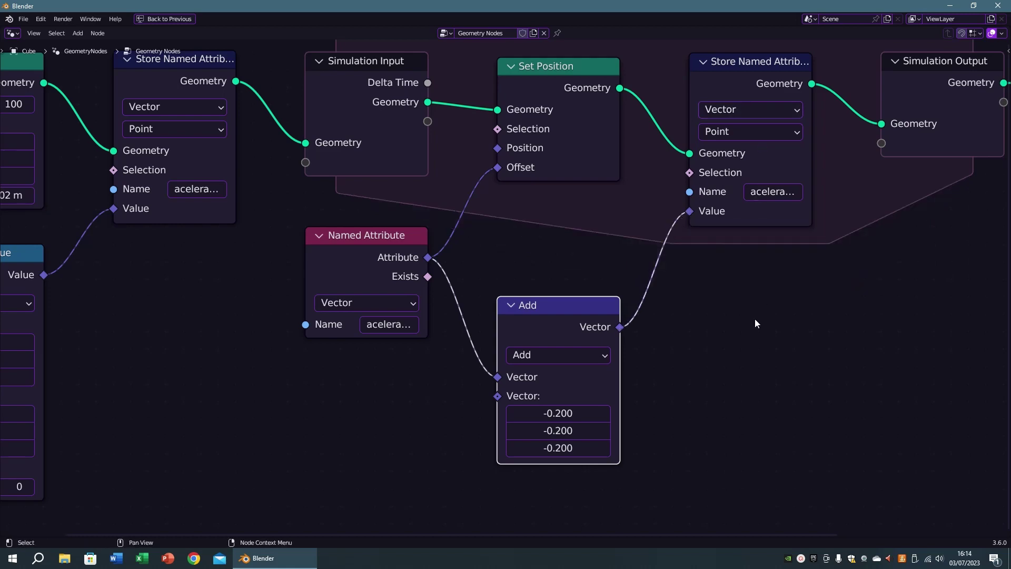
pyautogui.moveTo(753, 318); pyautogui.dragTo(722, 340, button='middle')
# - Preview the simulation in the full layout, then rewind to frame 1
pyautogui.hotkey('ctrl', 'space')
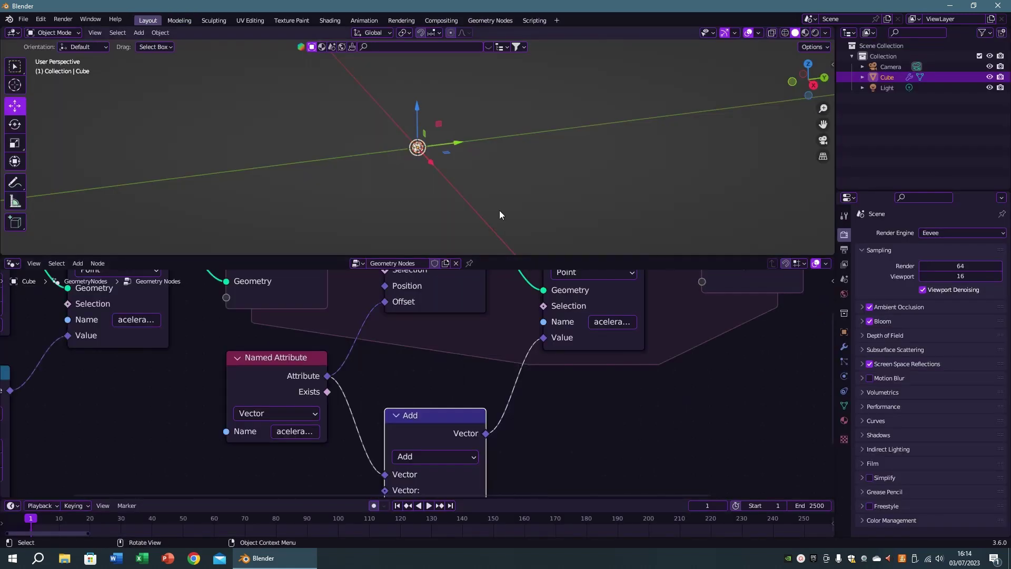
pyautogui.press('space')
pyautogui.press('Escape')
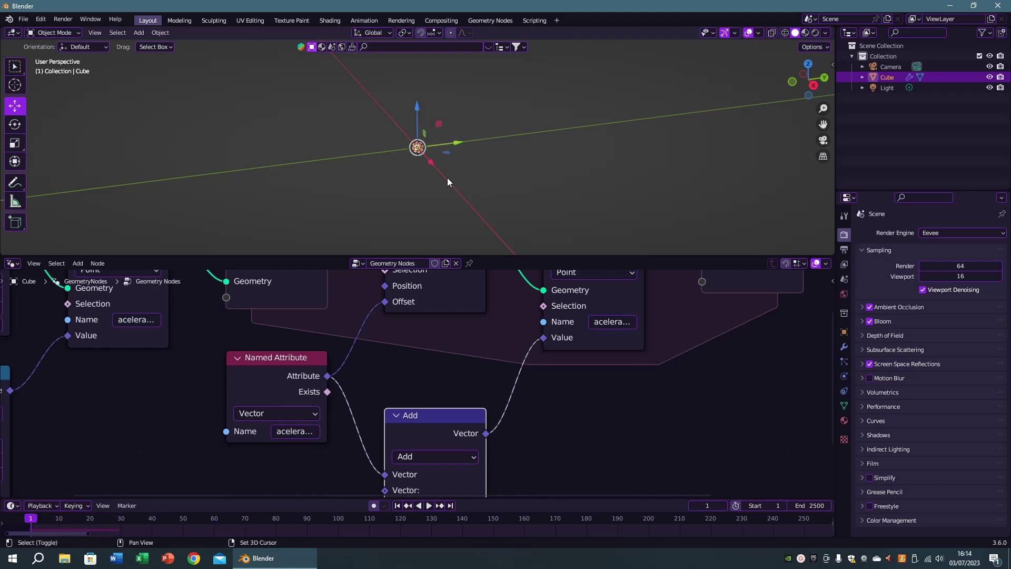
# - Change the Add node's vector to 0.001 on every axis
pyautogui.keyDown('shift'); pyautogui.scroll(-5, 528, 368); pyautogui.keyUp('shift')
pyautogui.scroll(2, 458, 373)
pyautogui.click(458, 373)
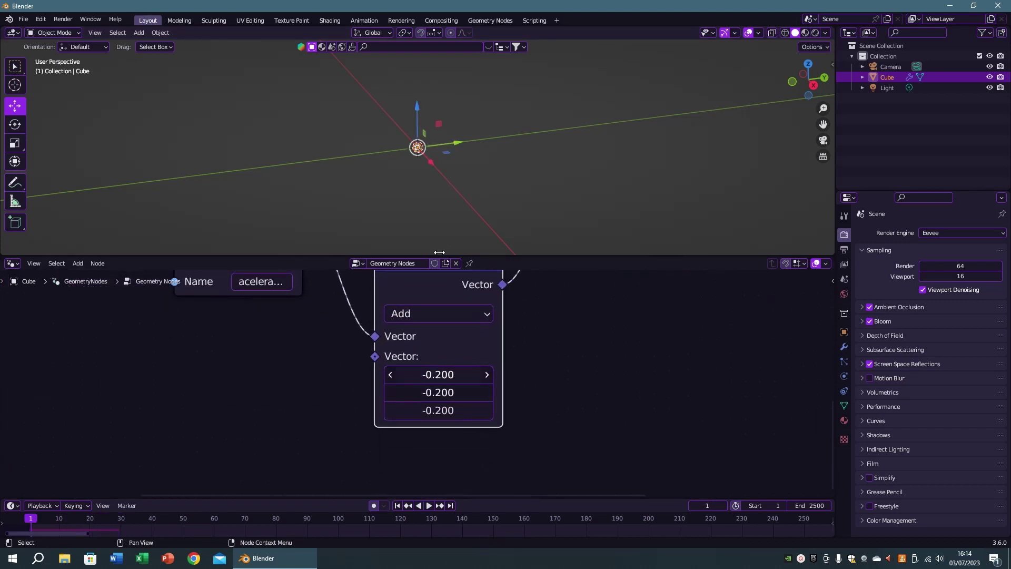
pyautogui.write('0.')
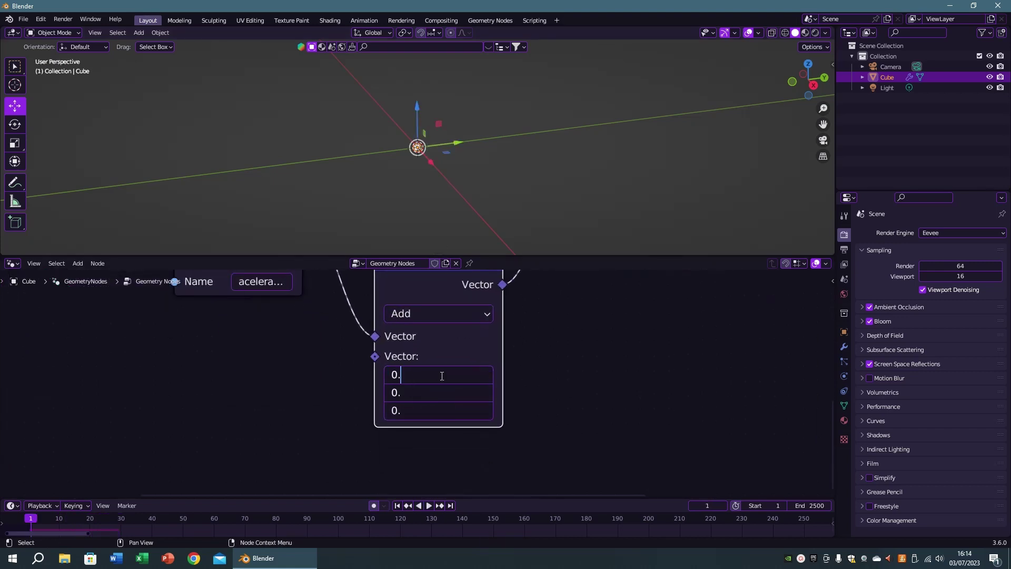
pyautogui.write('001')
pyautogui.press('Return')
# - Replay the simulation with the 0.001 offset, orbiting the emitter, then rewind and maximize the node editor
pyautogui.press('space')
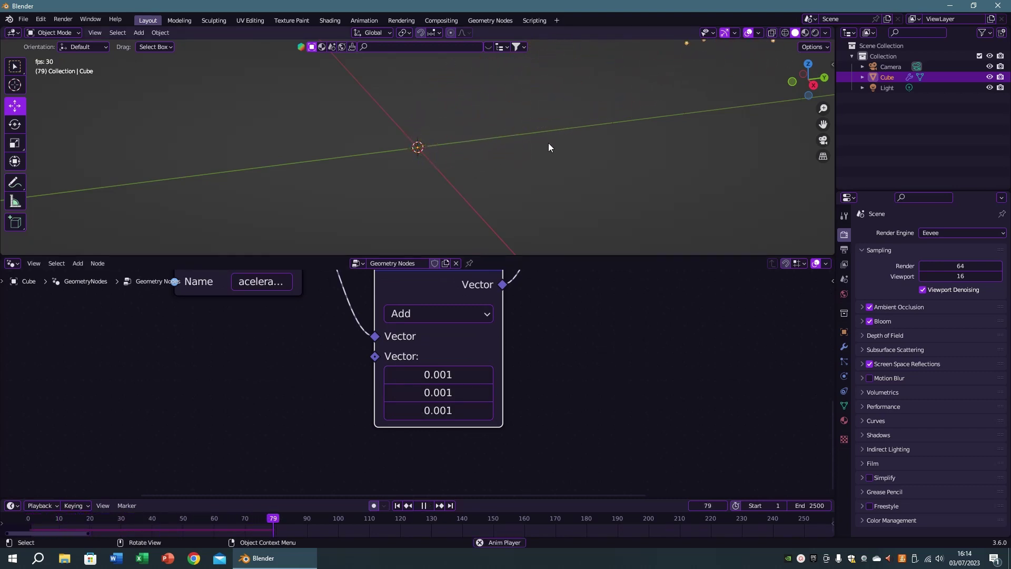
pyautogui.press('space')
pyautogui.hotkey('shift', 'Left')
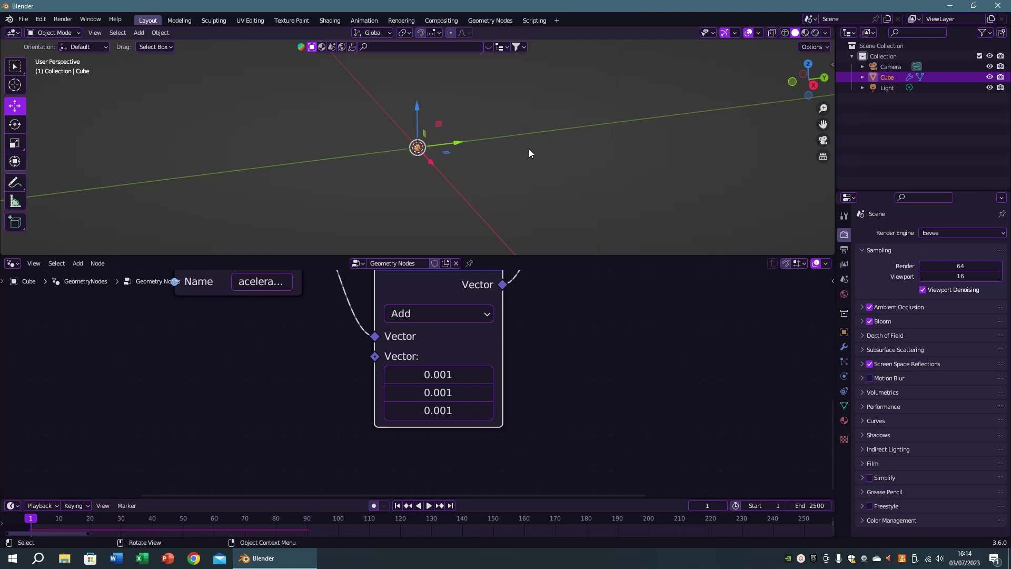
pyautogui.moveTo(529, 148); pyautogui.dragTo(379, 185, button='middle')
pyautogui.press('space')
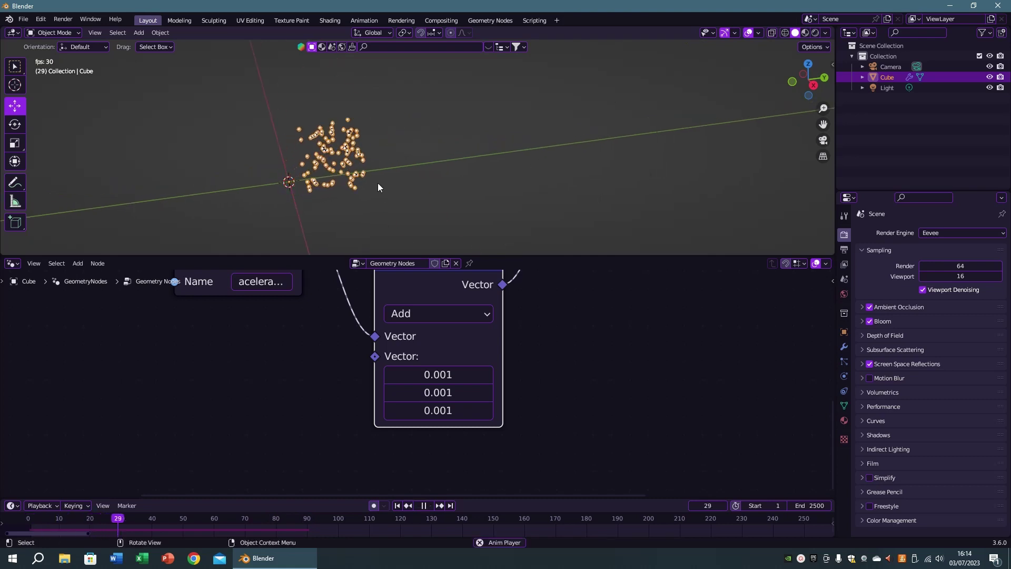
pyautogui.press('space')
pyautogui.hotkey('shift', 'Left')
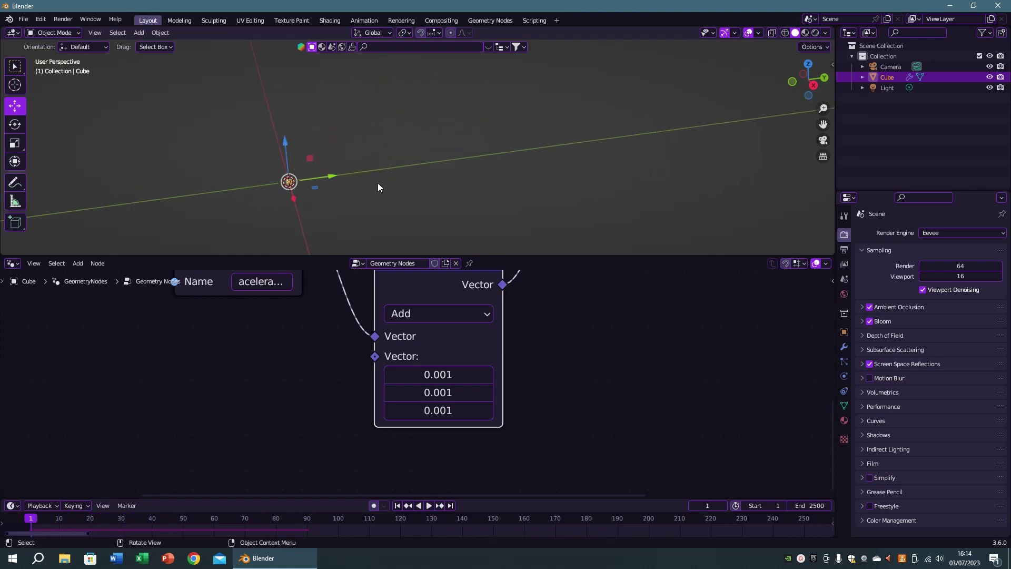
pyautogui.hotkey('ctrl', 'space')
# - Reset the Add node's second vector to 0 on all axes
pyautogui.moveTo(540, 282); pyautogui.dragTo(540, 321)
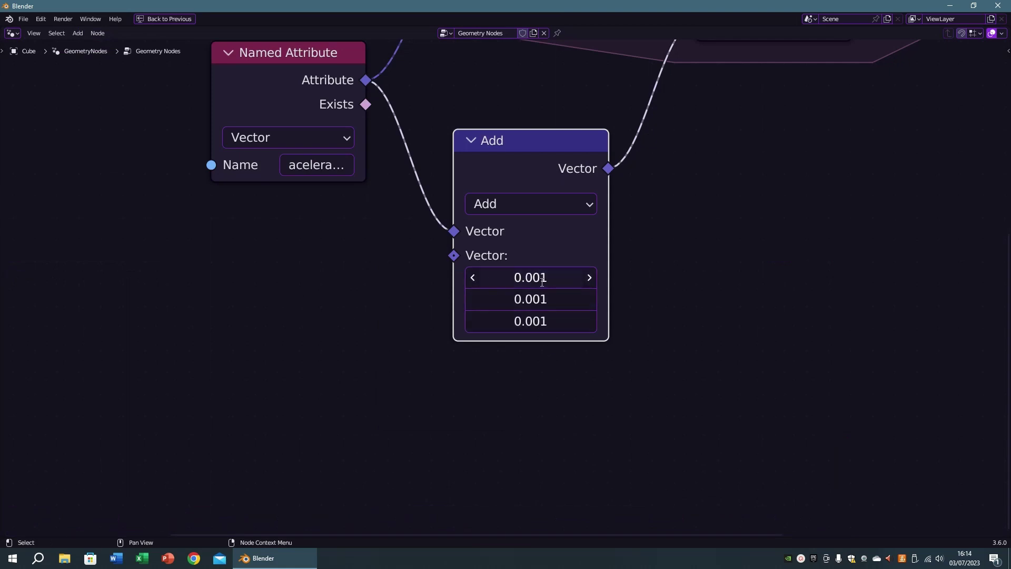
pyautogui.write('0')
pyautogui.press('Return')
# - Duplicate the Random Value node below Named Attribute and link it into Add's second vector
pyautogui.scroll(-2, 569, 291)
pyautogui.moveTo(461, 346); pyautogui.dragTo(591, 365, button='middle')
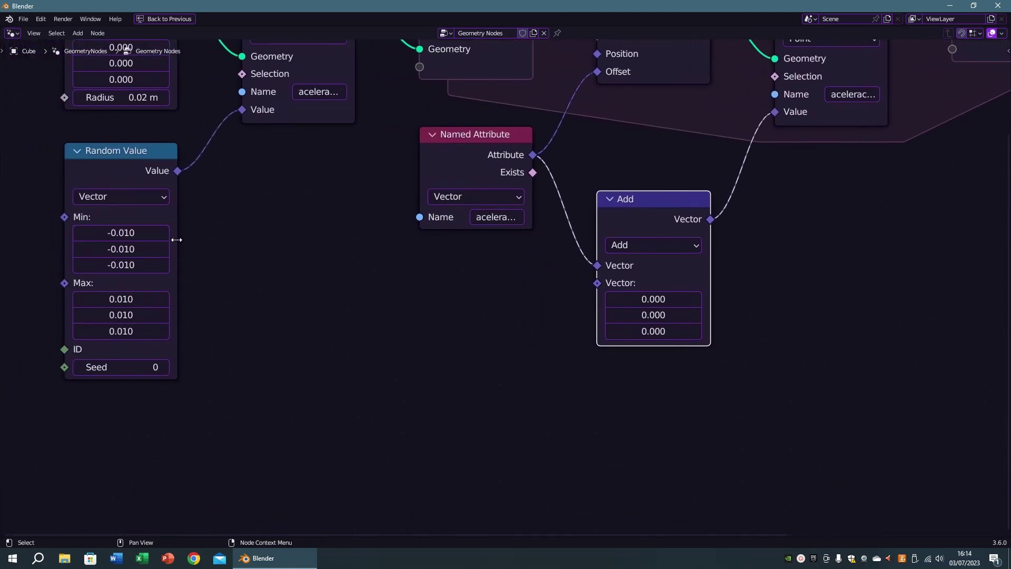
pyautogui.click(122, 153)
pyautogui.hotkey('shift', 'd')
pyautogui.click(475, 266)
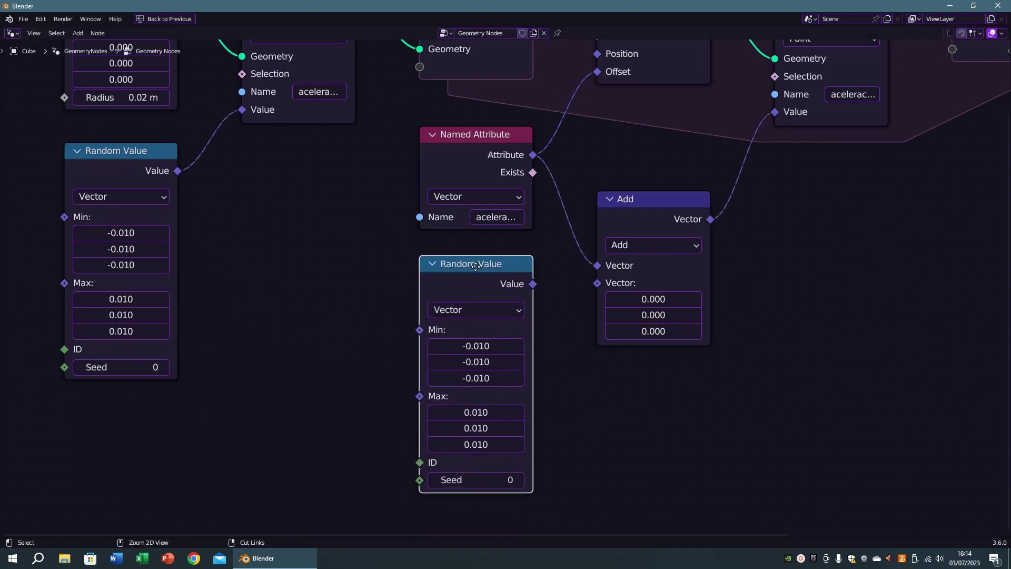
pyautogui.moveTo(548, 353); pyautogui.dragTo(487, 331, button='middle')
pyautogui.scroll(1, 489, 327)
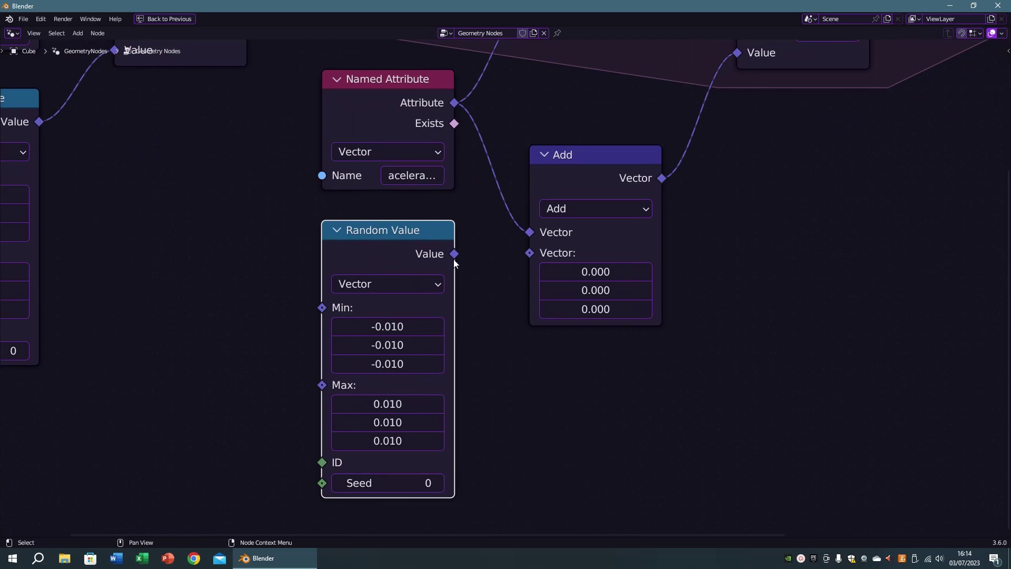
pyautogui.moveTo(454, 254); pyautogui.dragTo(529, 253)
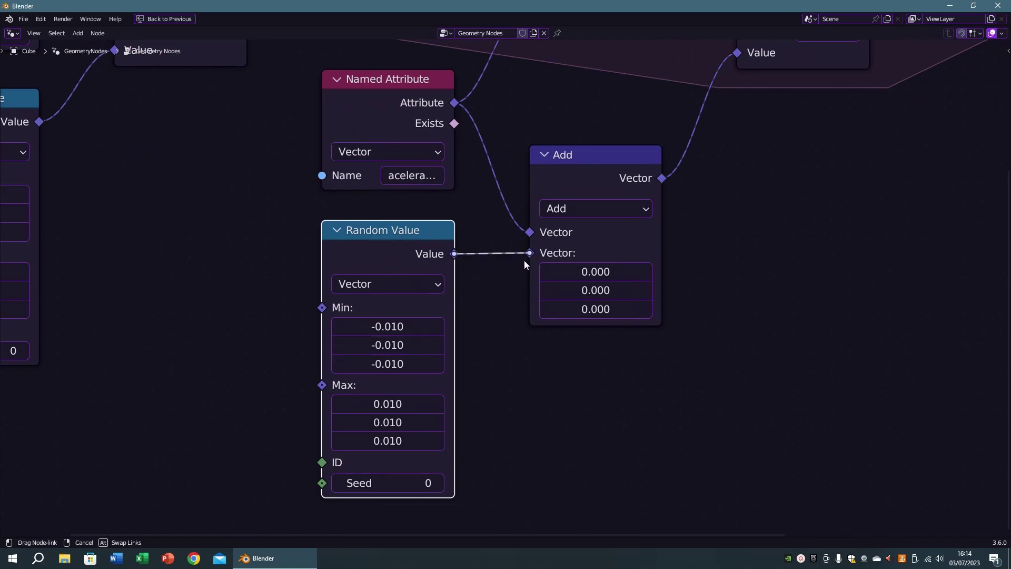
# - Pan and zoom to frame the whole simulation node graph
pyautogui.scroll(-2, 598, 333)
pyautogui.scroll(-1, 654, 354)
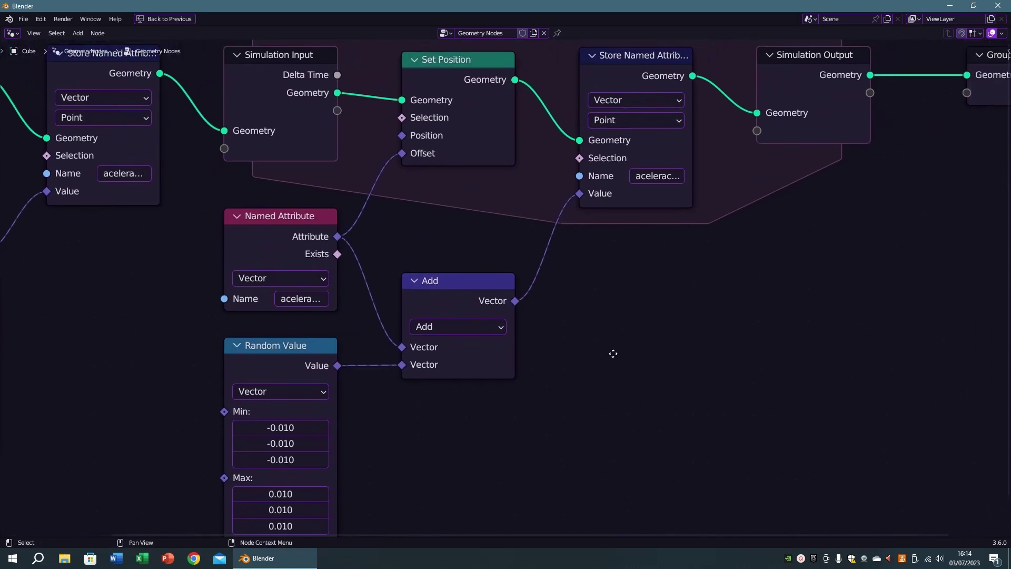
pyautogui.moveTo(600, 358); pyautogui.dragTo(608, 337, button='middle')
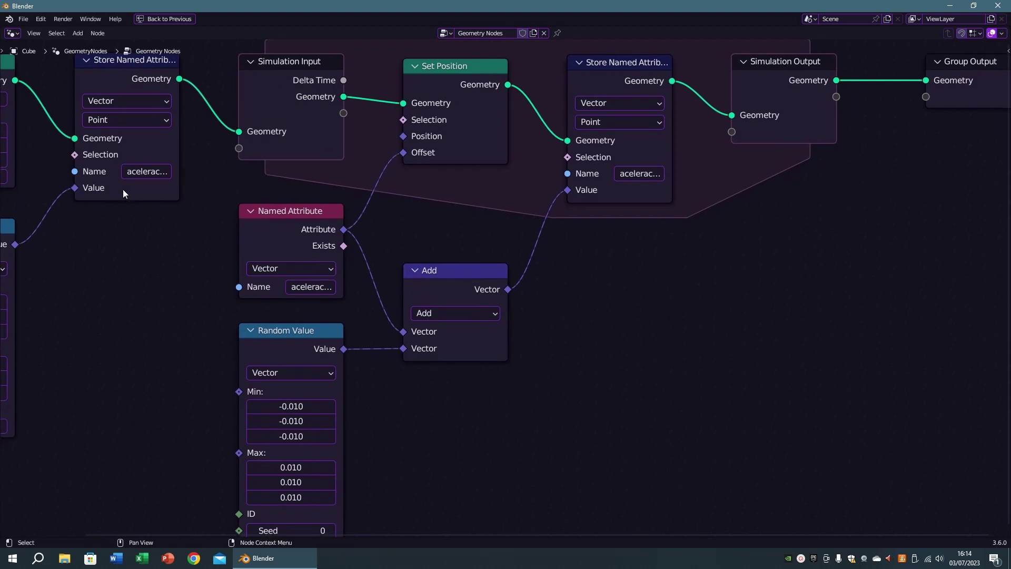
pyautogui.moveTo(121, 212); pyautogui.dragTo(178, 246, button='middle')
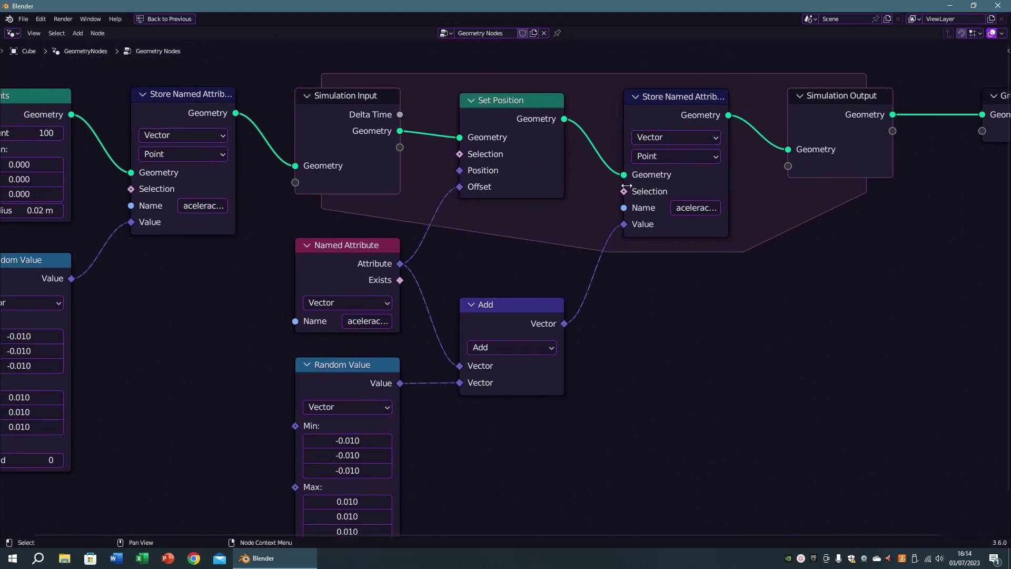
pyautogui.scroll(1, 626, 186)
pyautogui.moveTo(685, 208); pyautogui.dragTo(658, 239, button='middle')
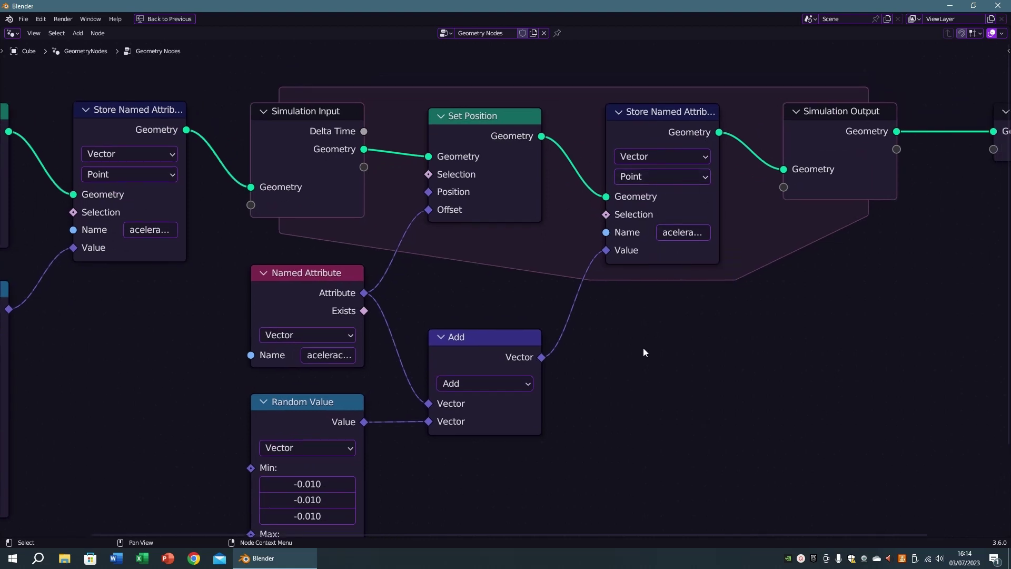
pyautogui.moveTo(642, 347); pyautogui.dragTo(664, 225, button='middle')
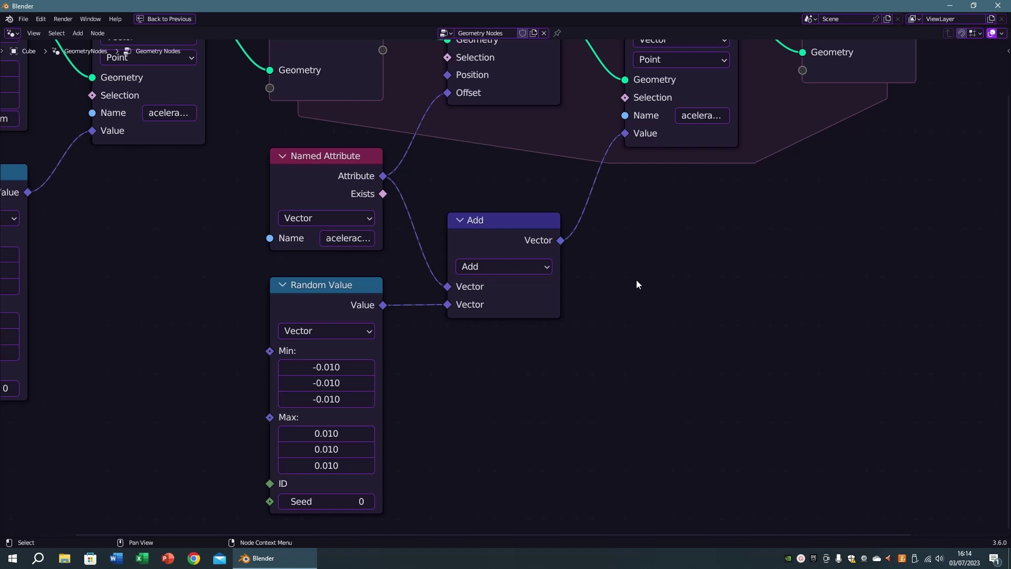
pyautogui.moveTo(626, 262)
pyautogui.mouseDown(button='middle')
pyautogui.moveTo(600, 323)
pyautogui.moveTo(581, 333)
pyautogui.mouseUp(button='middle')
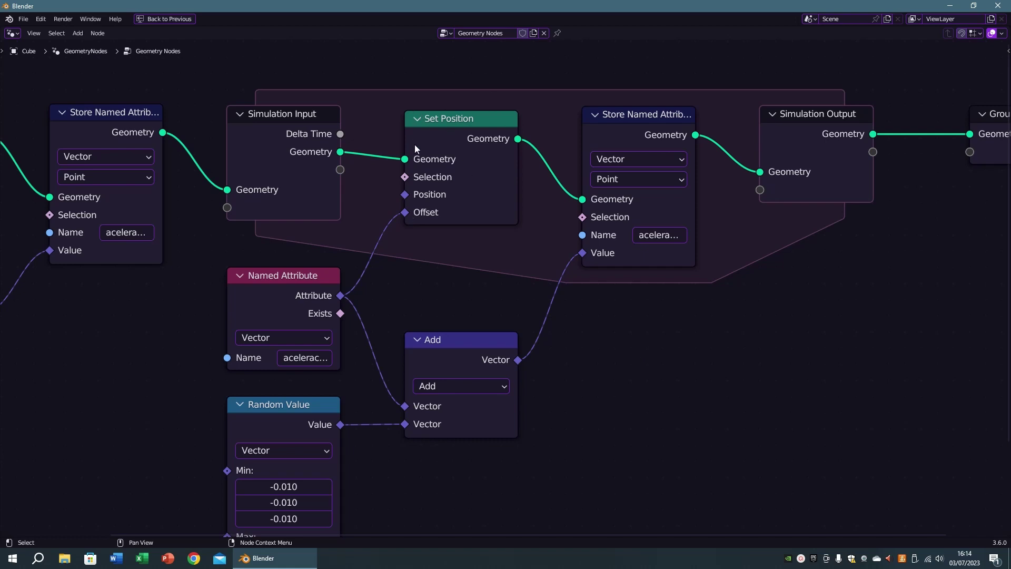
pyautogui.moveTo(434, 160)
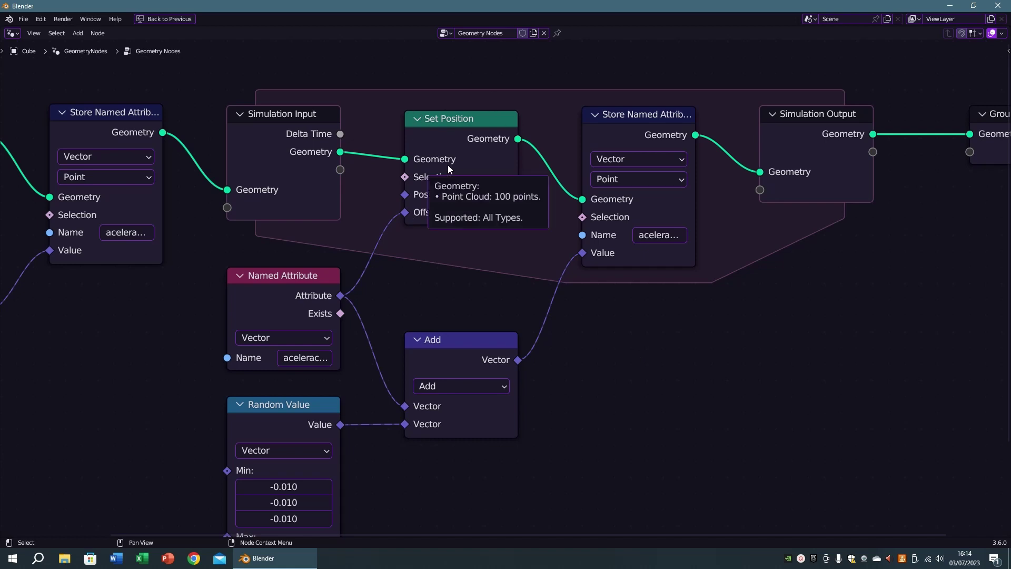
# - Test-play the simulation, deselect the Cube, and give the 3D viewport more height
pyautogui.hotkey('ctrl', 'space')
pyautogui.press('space')
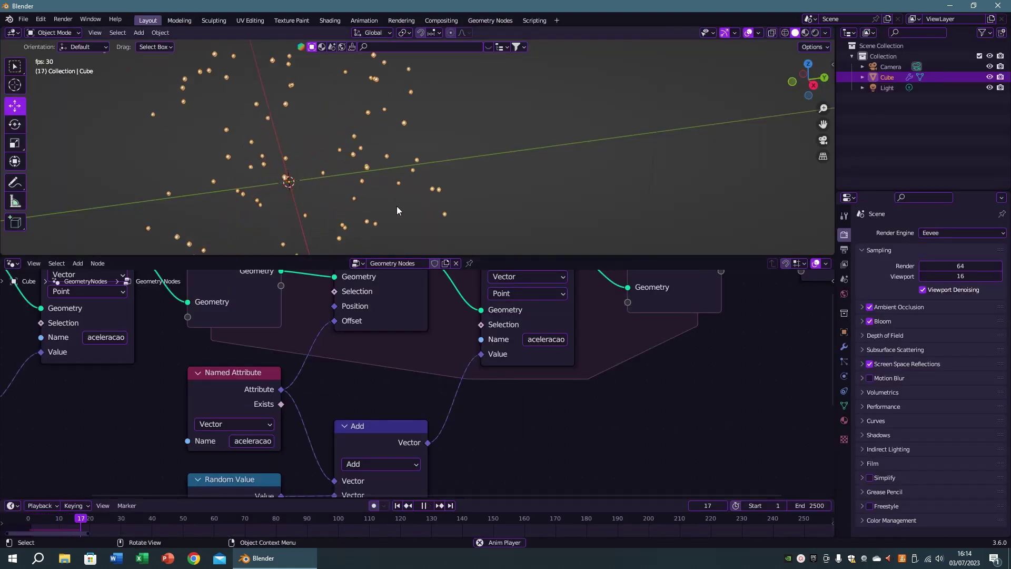
pyautogui.press('space')
pyautogui.scroll(-4, 395, 193)
pyautogui.click(604, 213)
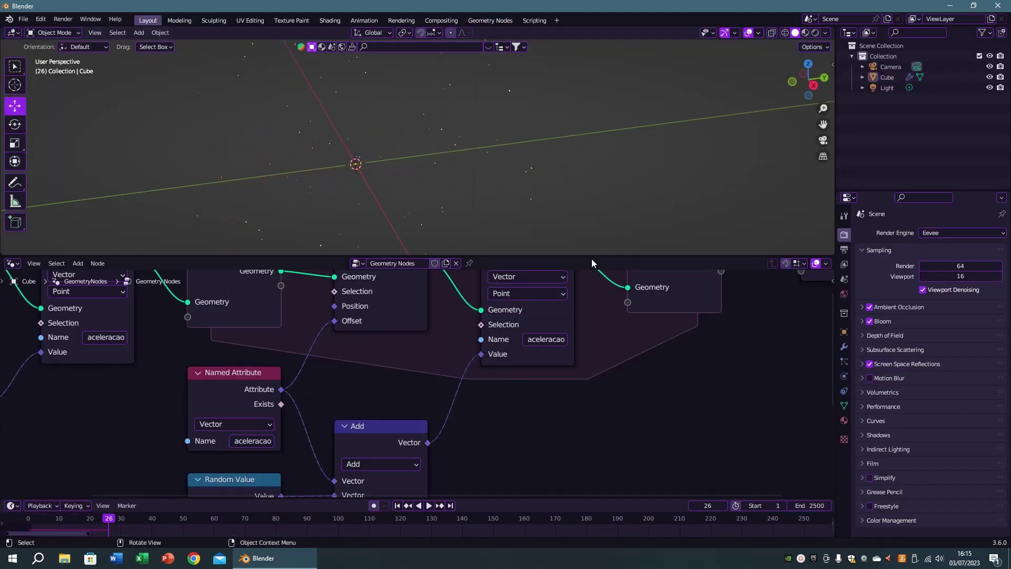
pyautogui.moveTo(590, 255); pyautogui.dragTo(558, 356)
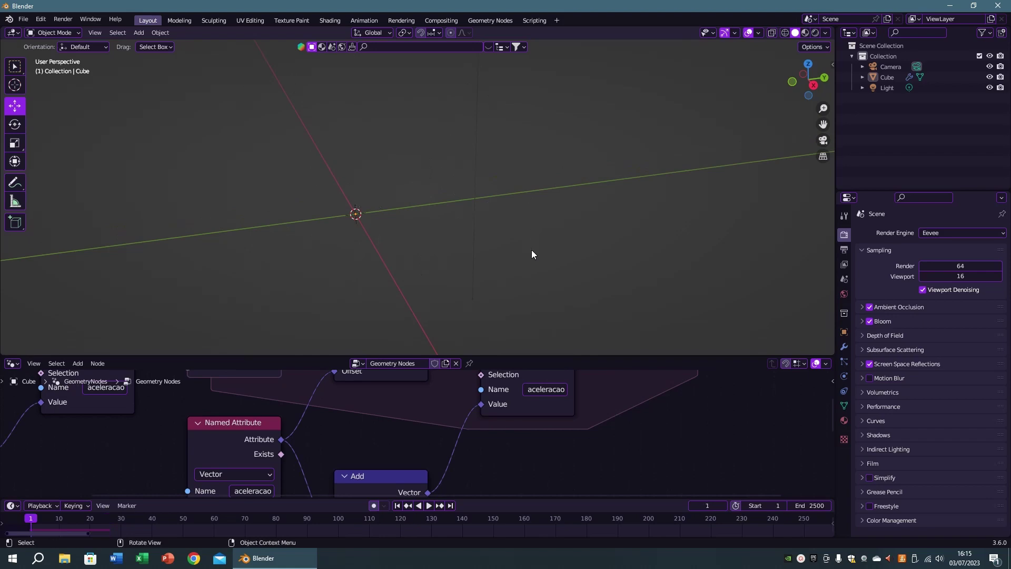
# - Set the copied Random Value node's range to Min -0.001 and Max 0.001 on all axes
pyautogui.hotkey('ctrl', 'space')
pyautogui.scroll(1, 568, 439)
pyautogui.moveTo(564, 422); pyautogui.dragTo(621, 211, button='middle')
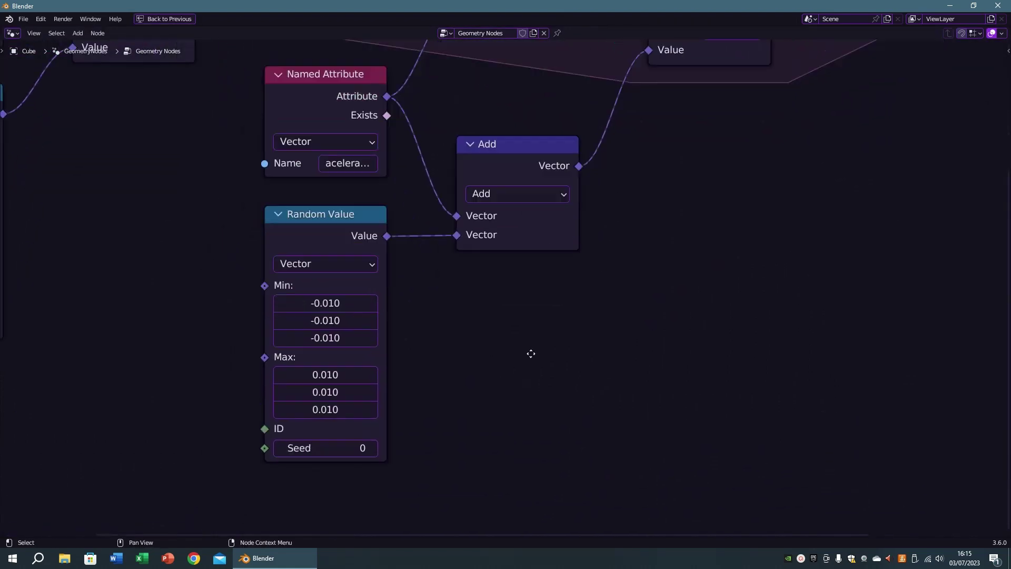
pyautogui.scroll(1, 458, 332)
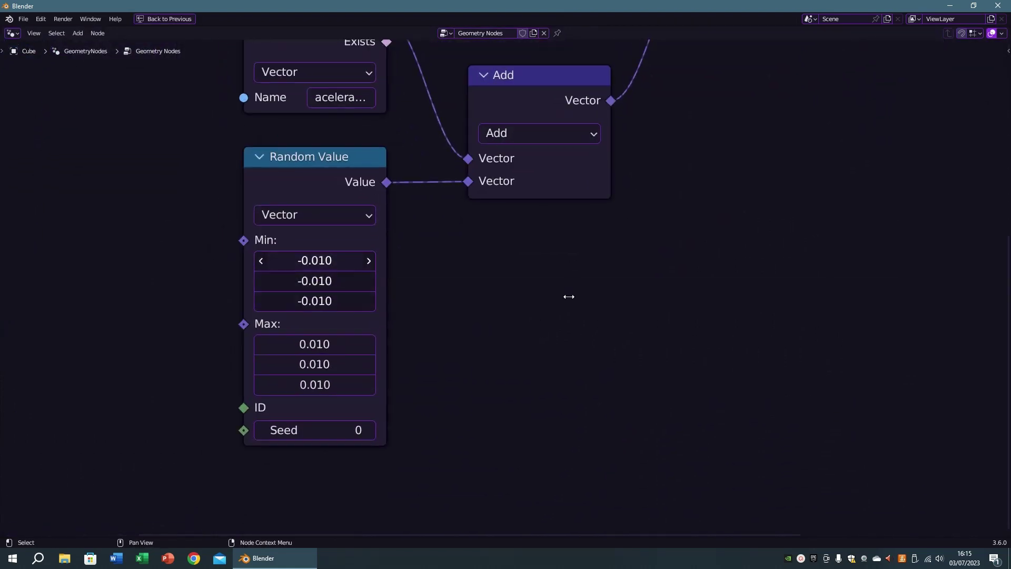
pyautogui.moveTo(321, 300); pyautogui.dragTo(321, 262)
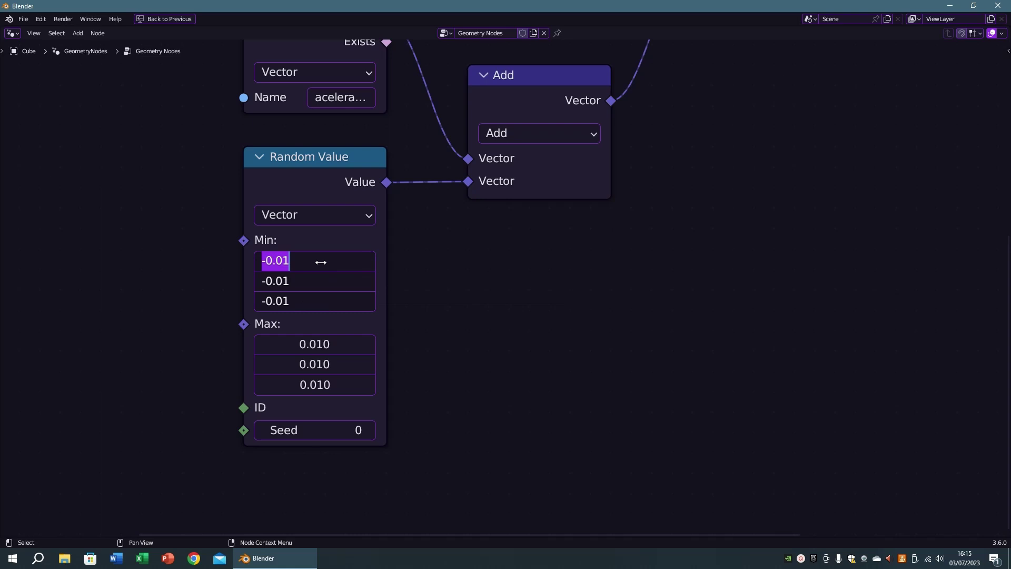
pyautogui.write('-0.001')
pyautogui.press('Return')
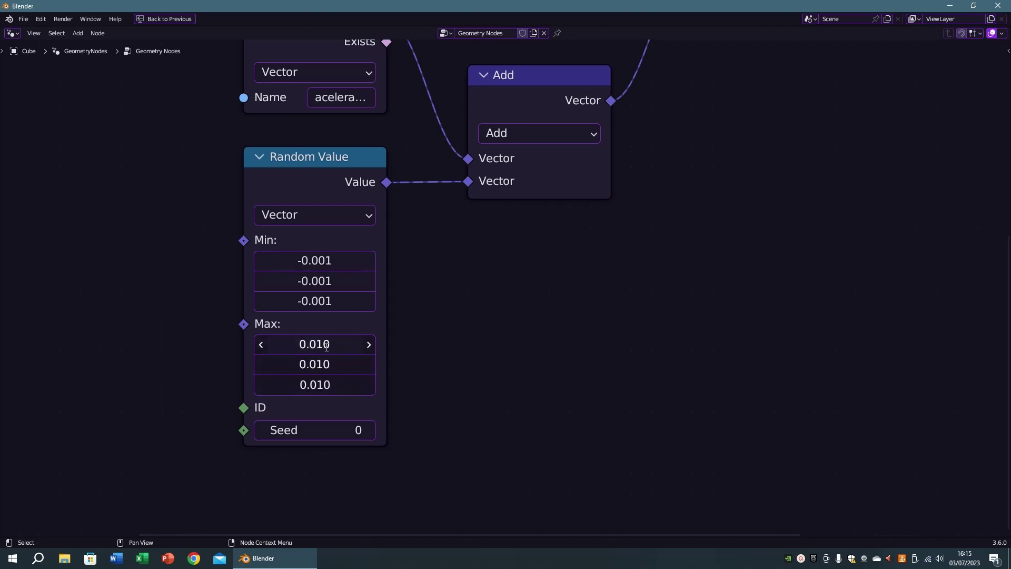
pyautogui.moveTo(327, 344); pyautogui.dragTo(327, 385)
pyautogui.write('0.001')
pyautogui.press('Return')
# - Replay the simulation, orbiting around the falling particles, and rewind to frame 1
pyautogui.hotkey('ctrl', 'space')
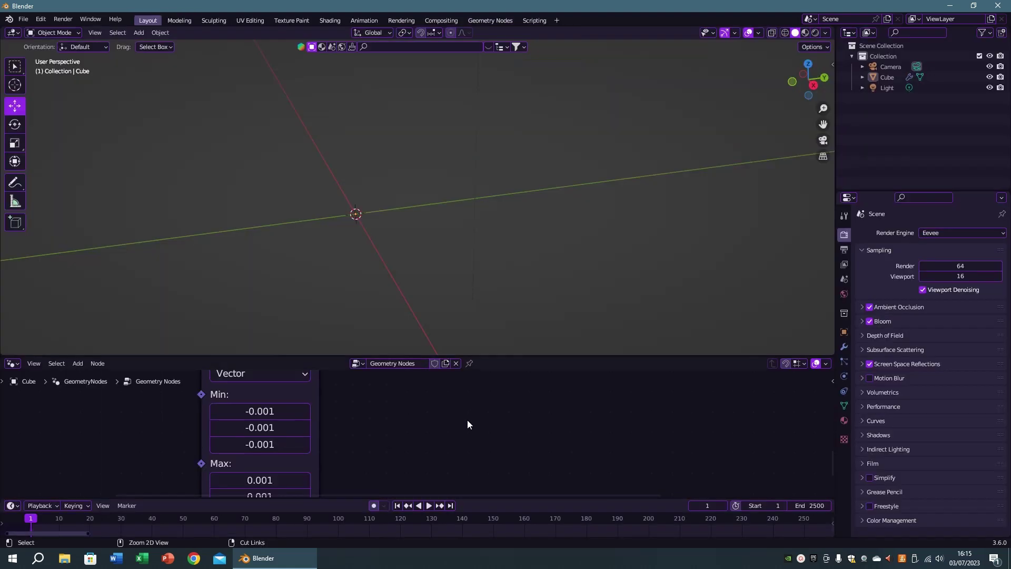
pyautogui.press('space')
pyautogui.moveTo(361, 246)
pyautogui.keyDown('shift'); pyautogui.mouseDown(button='middle')
pyautogui.moveTo(344, 236)
pyautogui.moveTo(454, 194)
pyautogui.mouseUp(button='middle'); pyautogui.keyUp('shift')
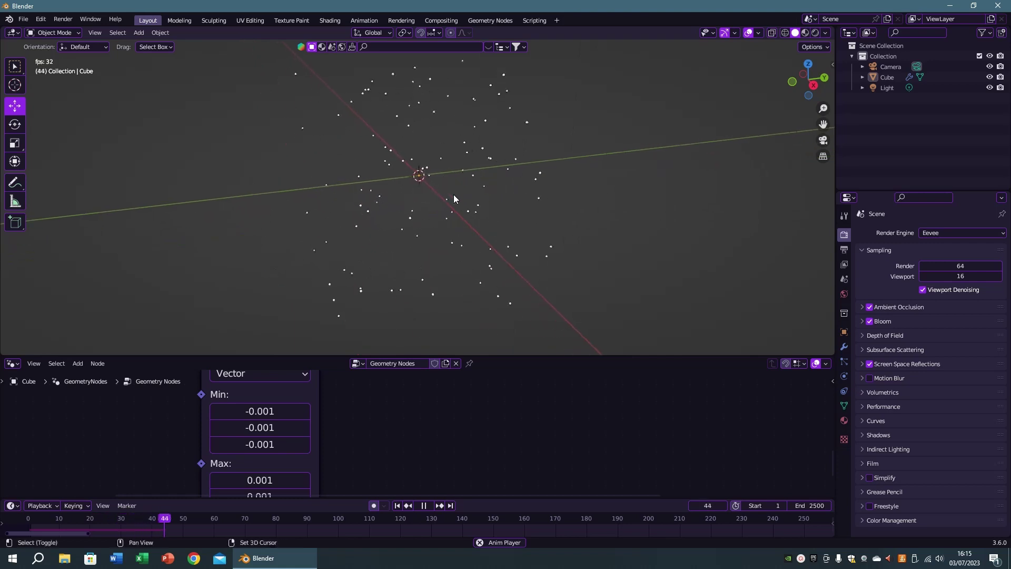
pyautogui.press('Escape')
pyautogui.press('space')
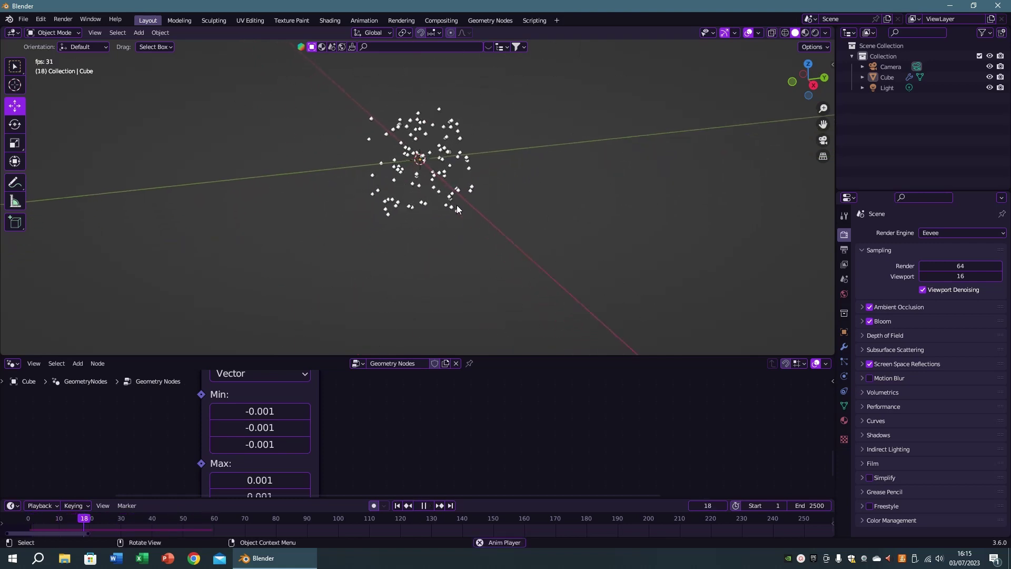
pyautogui.press('Escape')
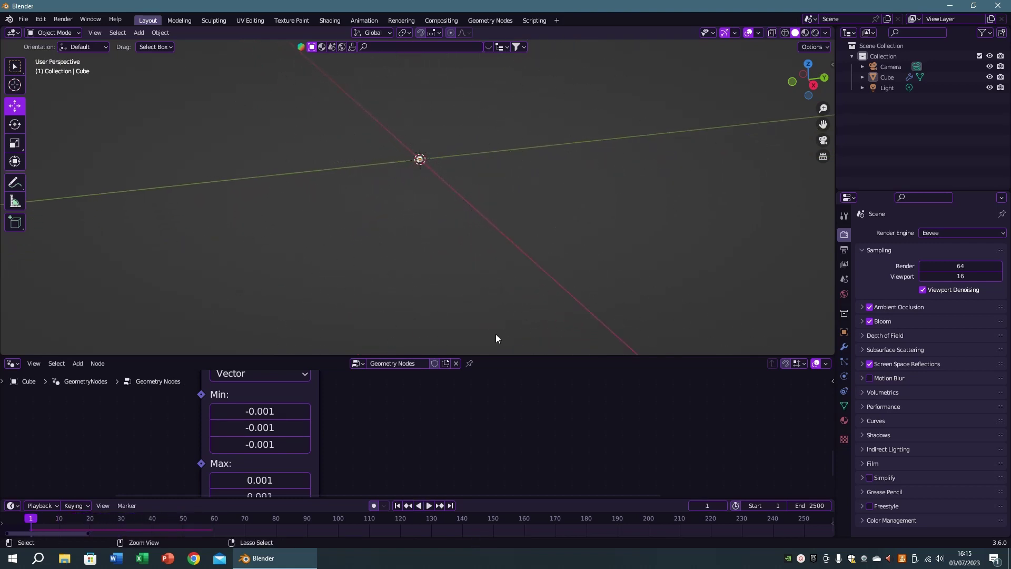
# - Maximize the node editor and frame the whole node graph
pyautogui.hotkey('ctrl', 'space')
pyautogui.scroll(-1, 471, 369)
pyautogui.moveTo(527, 293)
pyautogui.mouseDown(button='middle')
pyautogui.moveTo(516, 428)
pyautogui.moveTo(502, 435)
pyautogui.mouseUp(button='middle')
pyautogui.scroll(-1, 640, 318)
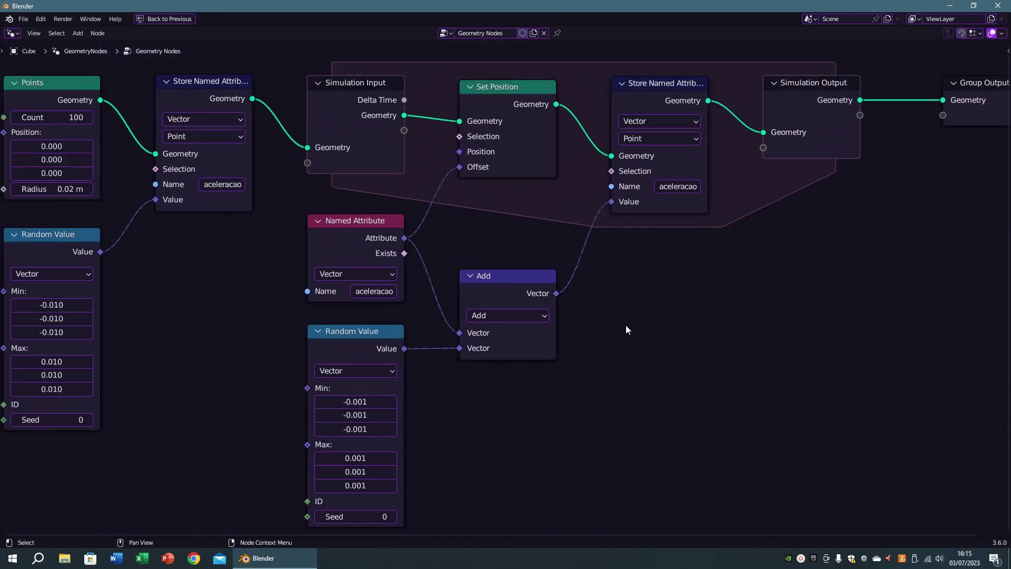
# - Change the lower Random Value node's Min Z from -0.001 to -0.004
pyautogui.moveTo(626, 330); pyautogui.dragTo(661, 276, button='middle')
pyautogui.scroll(1, 517, 375)
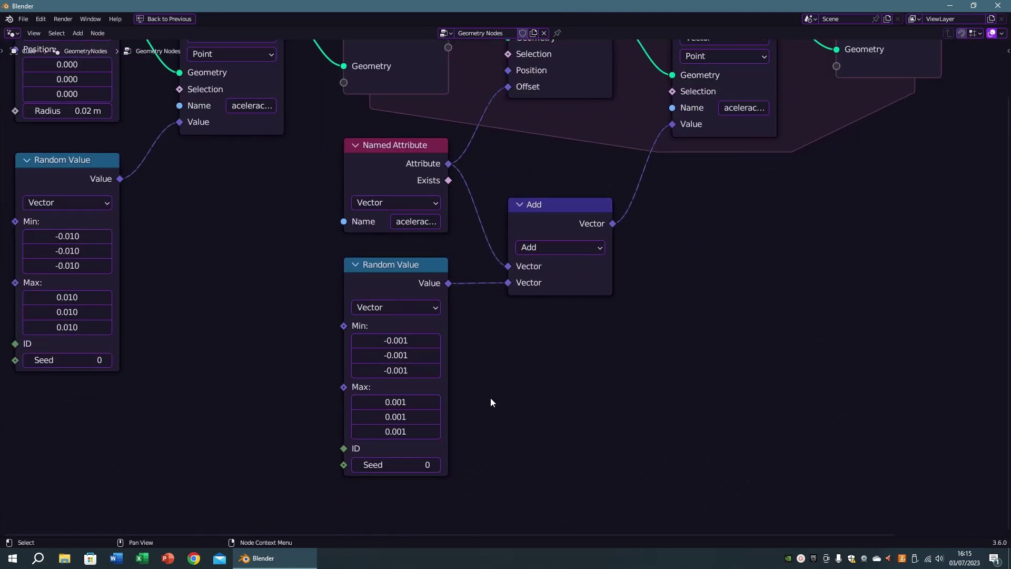
pyautogui.moveTo(490, 402); pyautogui.dragTo(577, 392, button='middle')
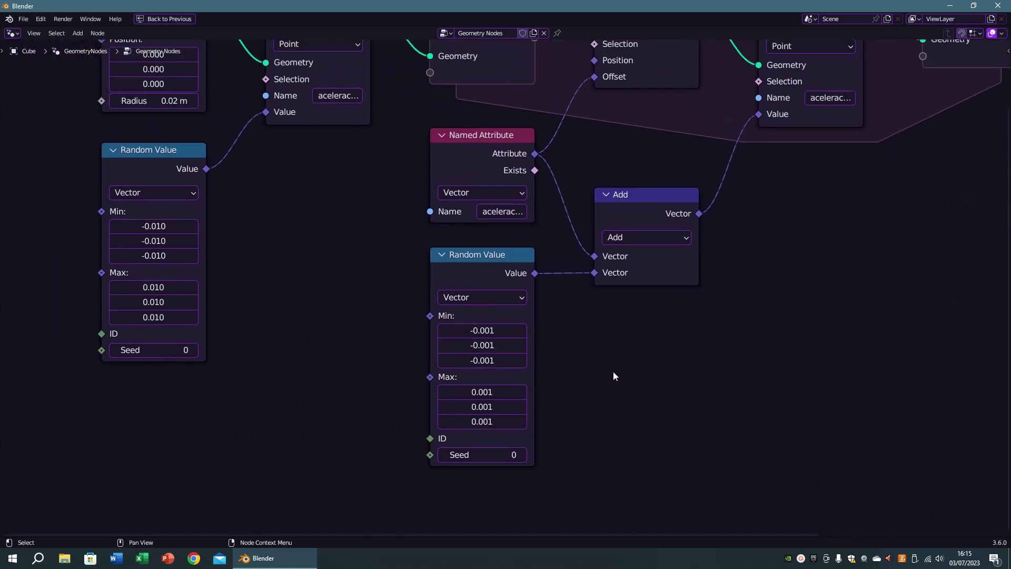
pyautogui.moveTo(267, 314)
pyautogui.mouseDown(button='middle')
pyautogui.moveTo(282, 370)
pyautogui.moveTo(272, 394)
pyautogui.moveTo(282, 266)
pyautogui.moveTo(255, 291)
pyautogui.mouseUp(button='middle')
pyautogui.scroll(2, 265, 298)
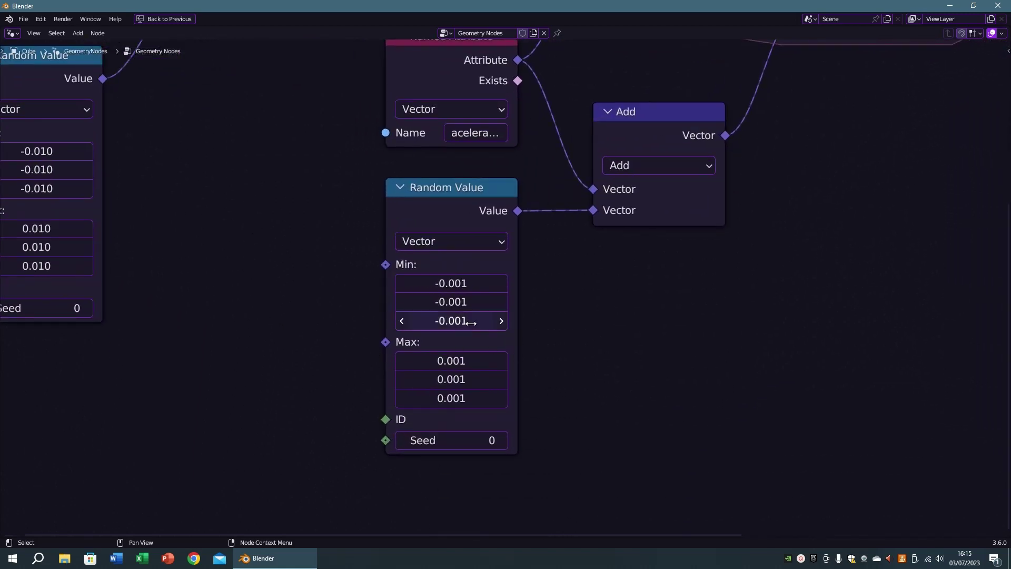
pyautogui.click(448, 322)
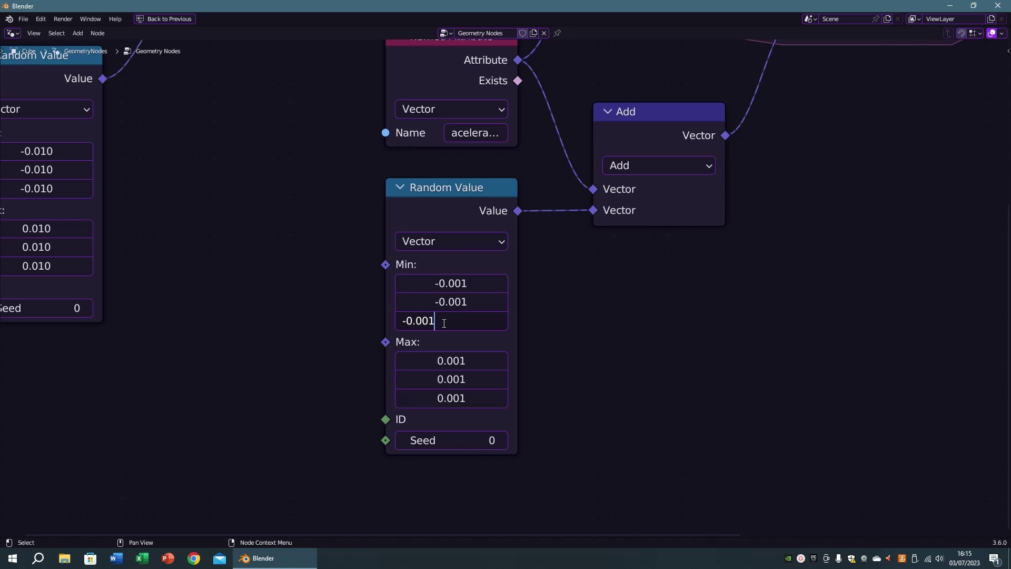
pyautogui.press('BackSpace')
pyautogui.write('4')
pyautogui.press('Return')
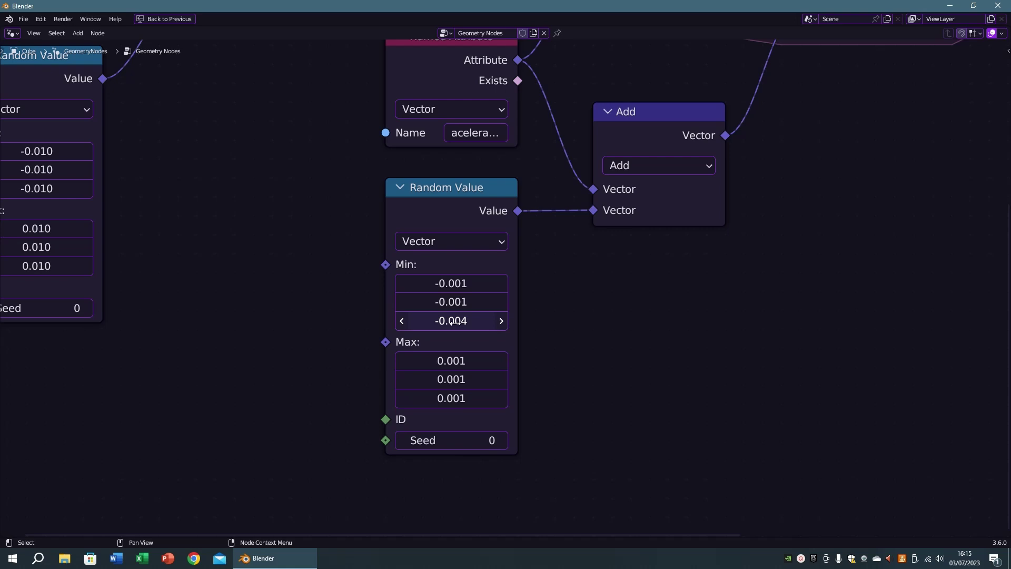
pyautogui.scroll(2, 454, 337)
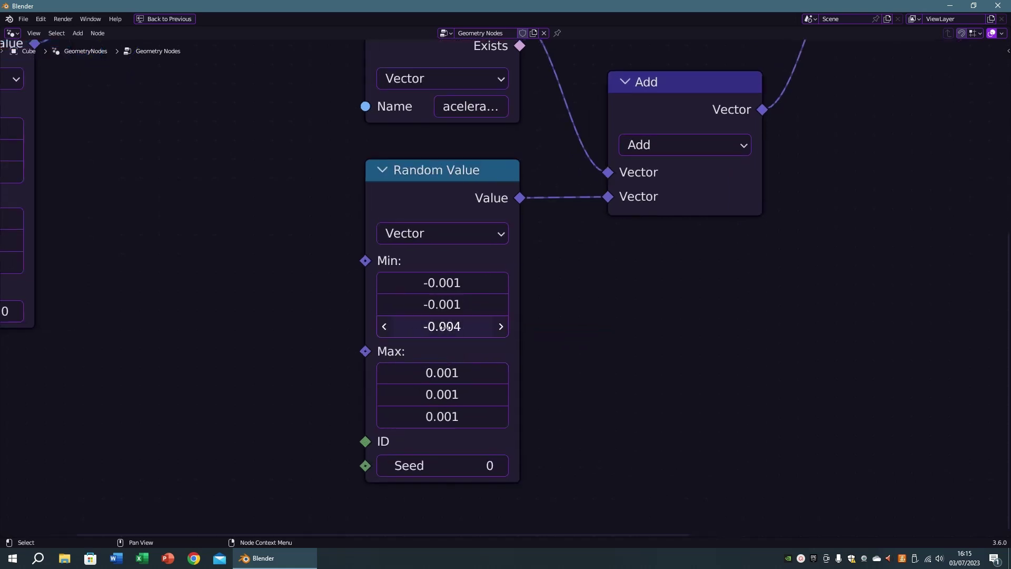
pyautogui.moveTo(450, 321)
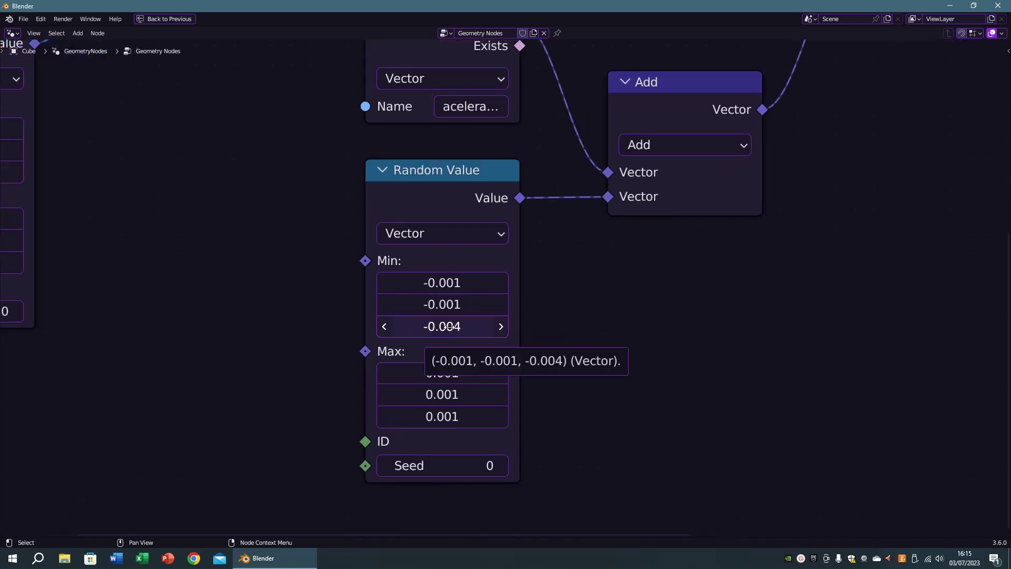
pyautogui.scroll(-1, 449, 327)
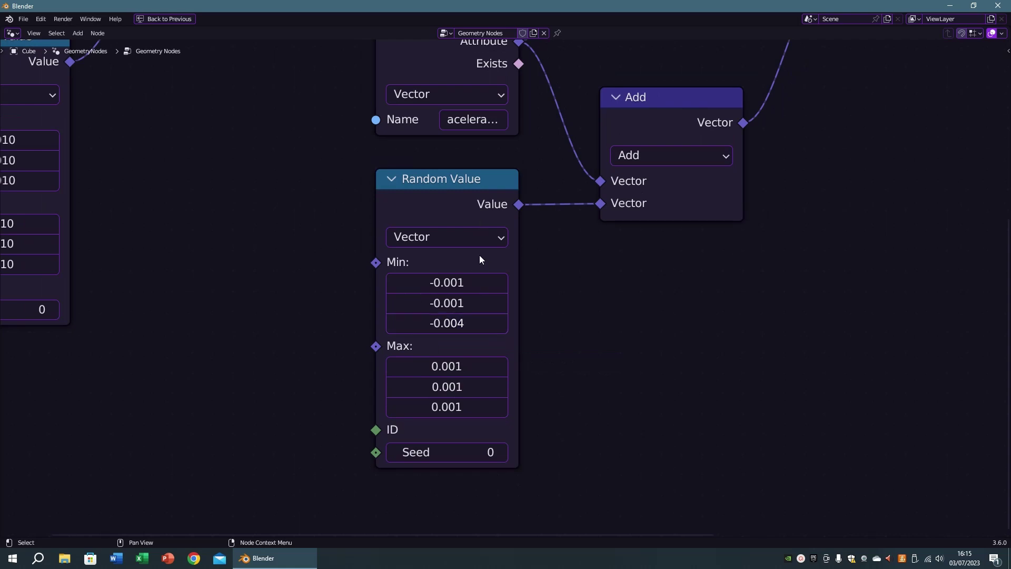
pyautogui.scroll(-1, 548, 313)
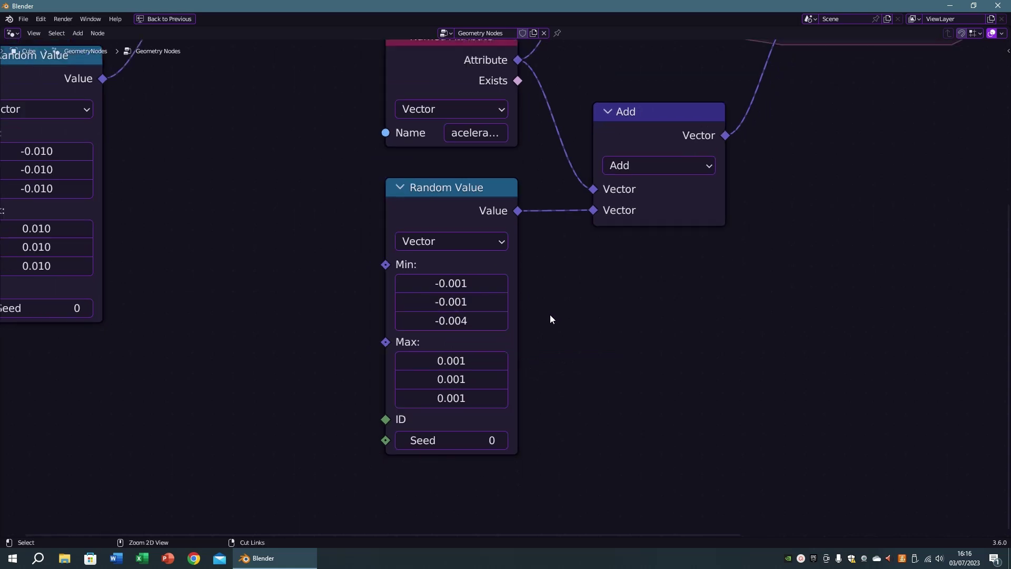
pyautogui.hotkey('ctrl', 'space')
pyautogui.press('space')
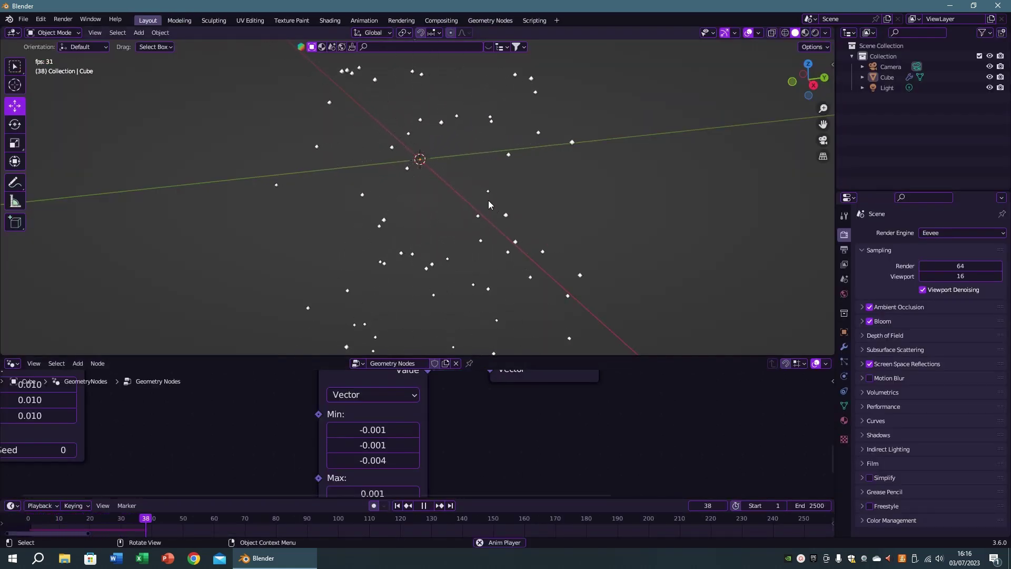
pyautogui.press('Escape')
pyautogui.press('space')
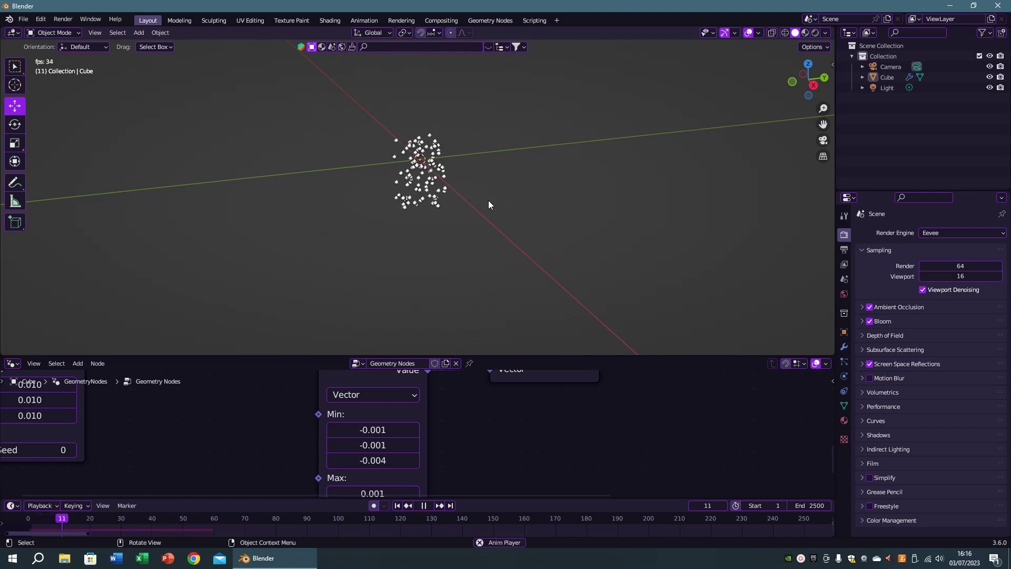
pyautogui.press('Escape')
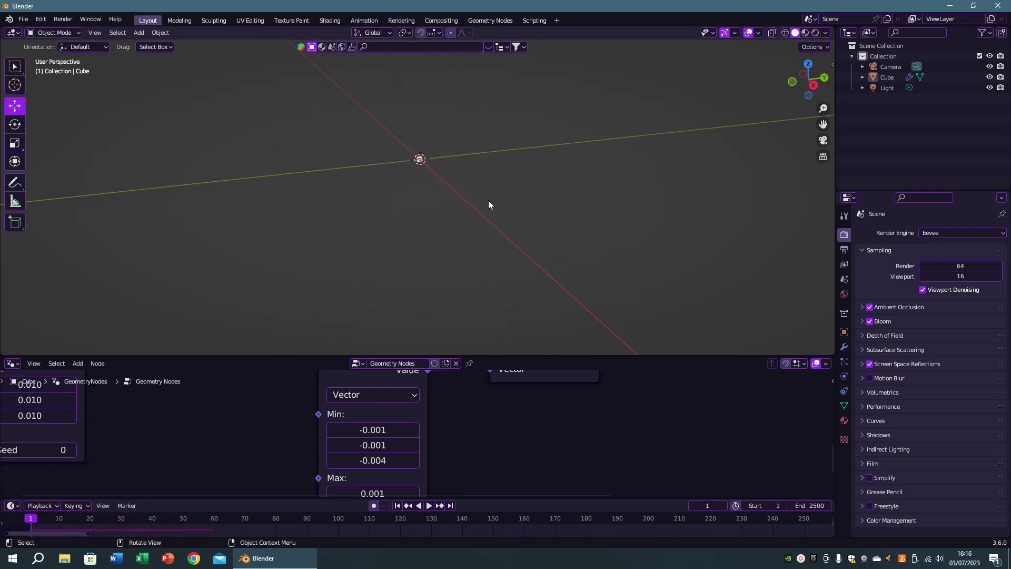
pyautogui.moveTo(488, 204); pyautogui.dragTo(490, 227, button='middle')
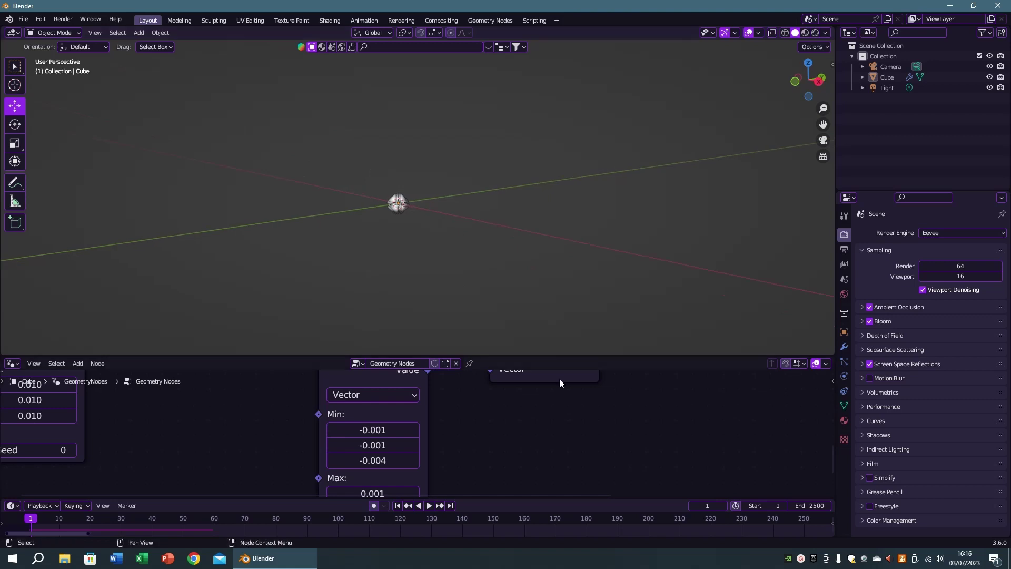
pyautogui.hotkey('ctrl', 'space')
pyautogui.scroll(-1, 561, 384)
pyautogui.moveTo(577, 346); pyautogui.dragTo(635, 281, button='middle')
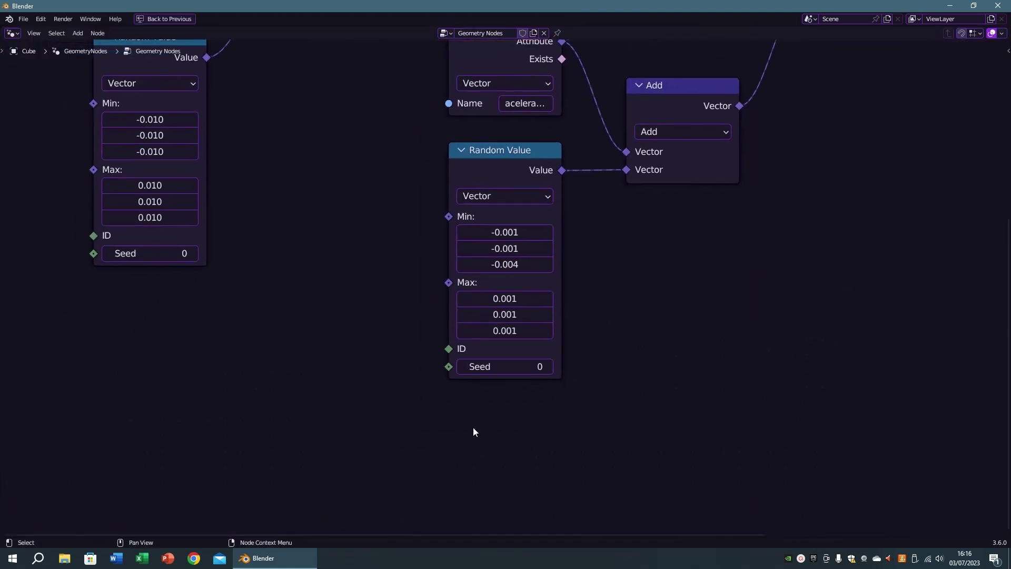
pyautogui.scroll(1, 495, 408)
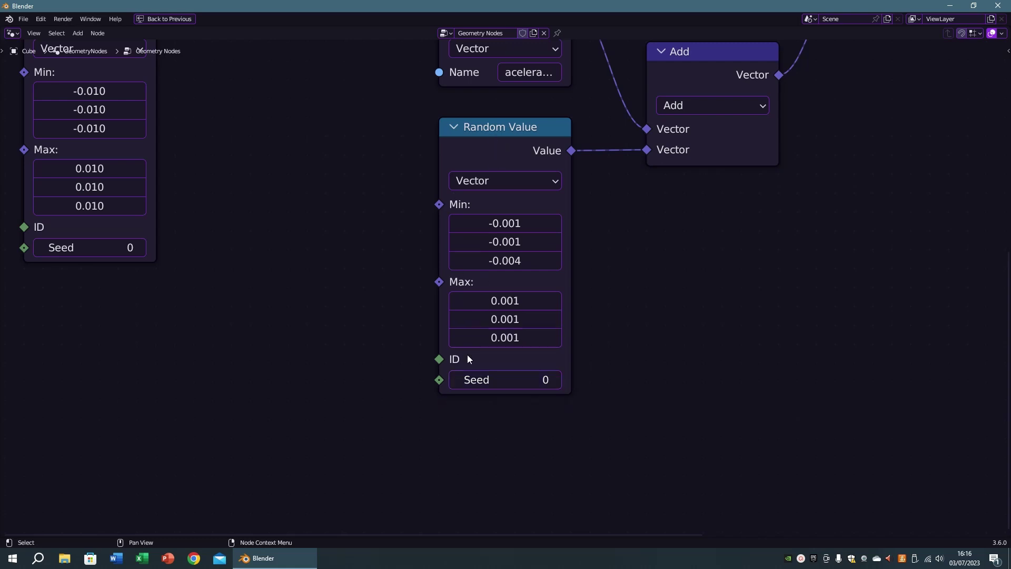
# - Nudge the lower Random Value node slightly lower-left beneath Named Attribute, then reframe the graph
pyautogui.moveTo(466, 354); pyautogui.dragTo(355, 438, button='middle')
pyautogui.click(387, 212)
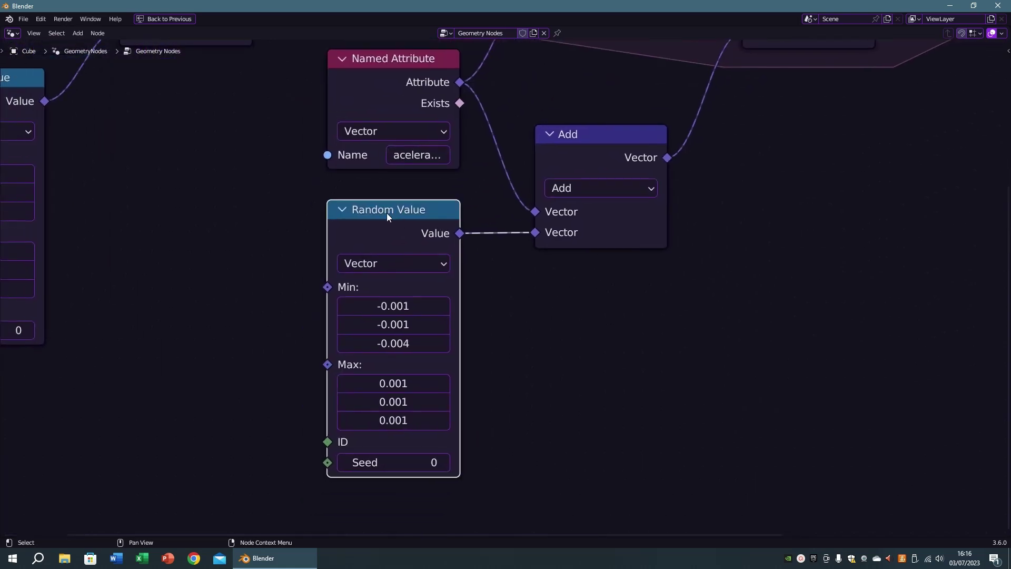
pyautogui.moveTo(386, 213); pyautogui.dragTo(384, 220)
pyautogui.moveTo(706, 250); pyautogui.dragTo(574, 405, button='middle')
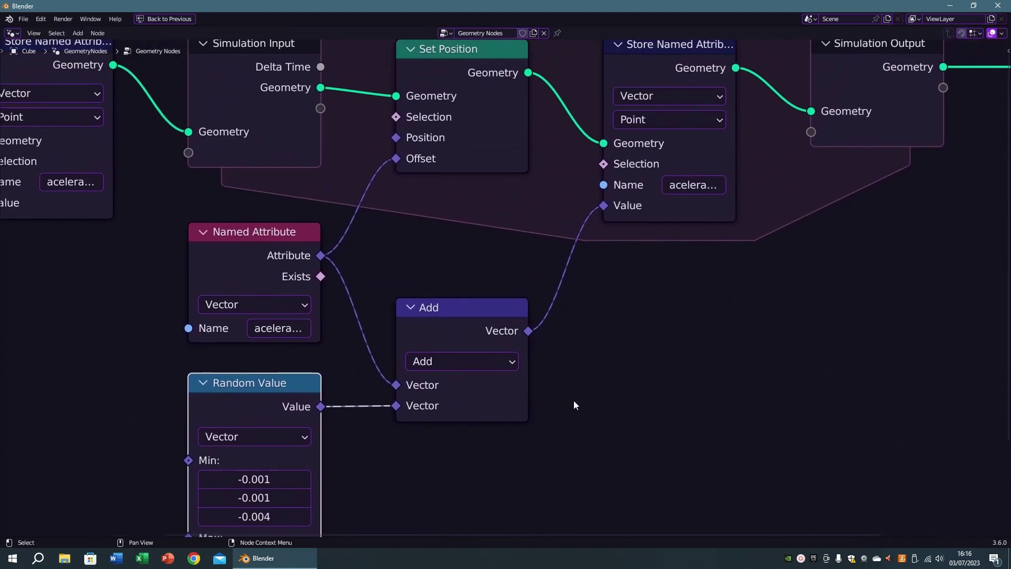
pyautogui.scroll(-2, 593, 368)
pyautogui.scroll(1, 341, 335)
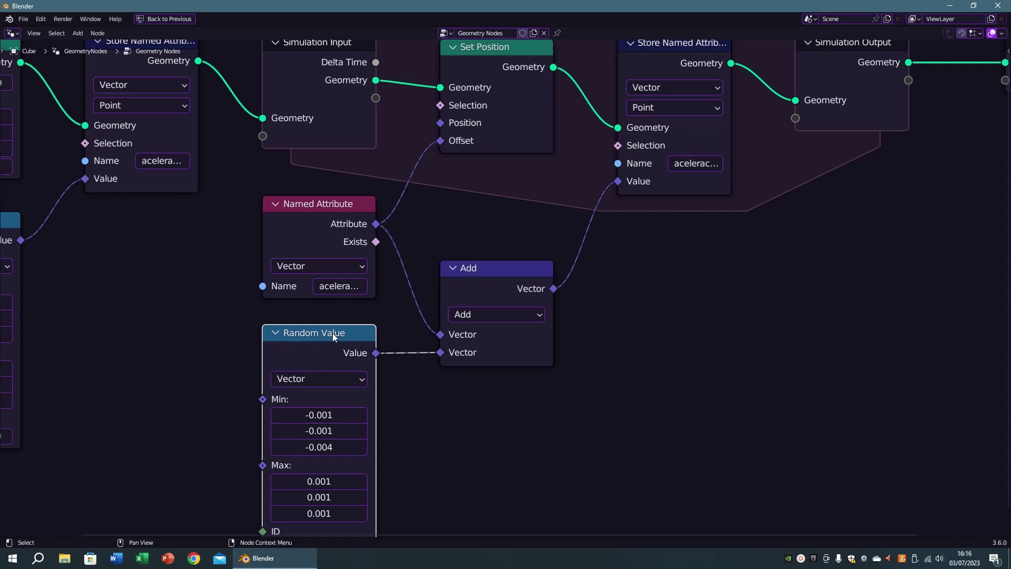
pyautogui.moveTo(541, 460); pyautogui.dragTo(646, 323, button='middle')
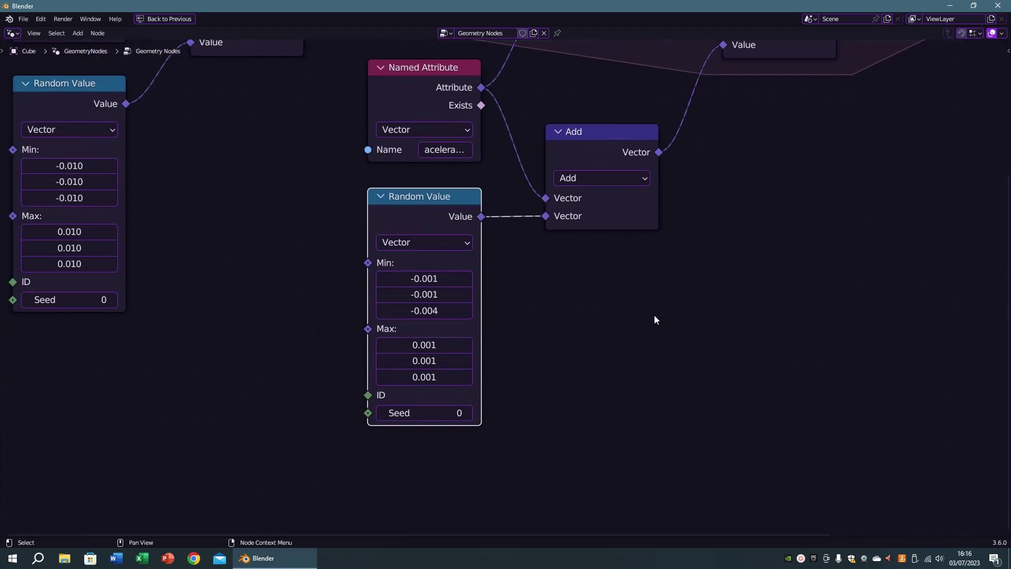
pyautogui.scroll(1, 642, 326)
pyautogui.scroll(1, 302, 315)
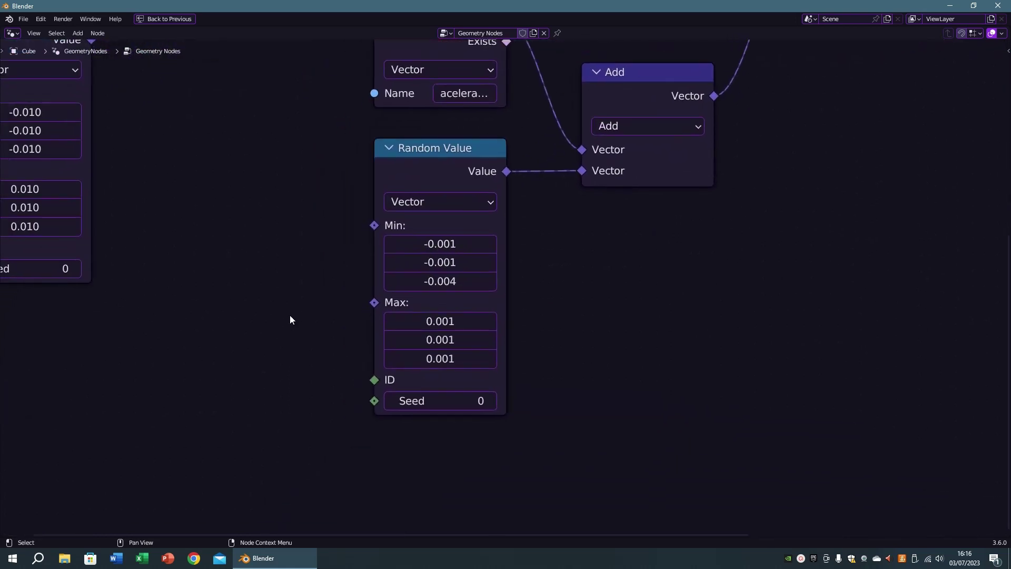
pyautogui.press('F3')
# - Add a Scene Time node and connect its Frame output to the lower Random Value's Seed
pyautogui.write('time')
pyautogui.press('Return')
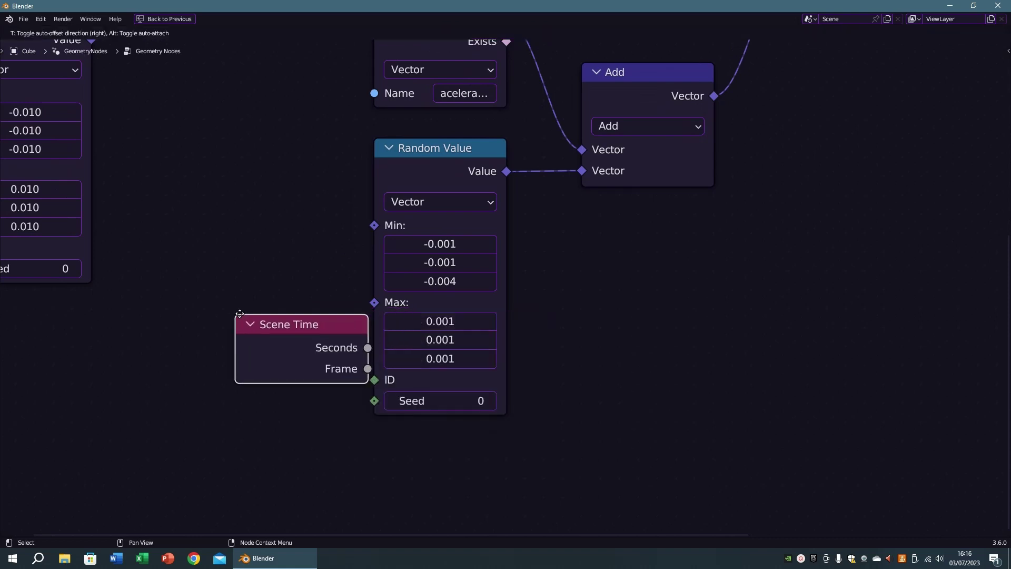
pyautogui.click(203, 345)
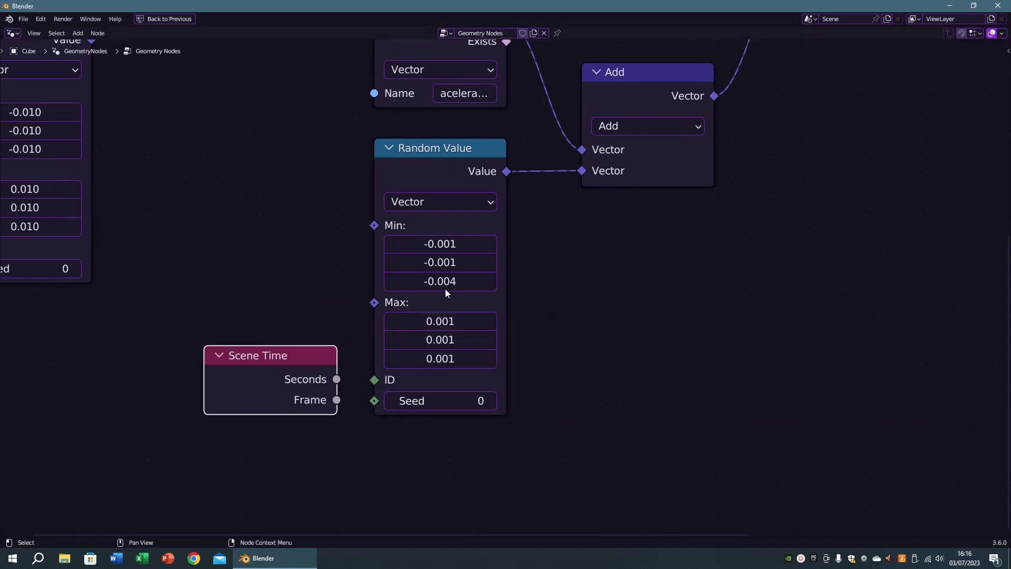
pyautogui.moveTo(337, 400); pyautogui.dragTo(373, 400)
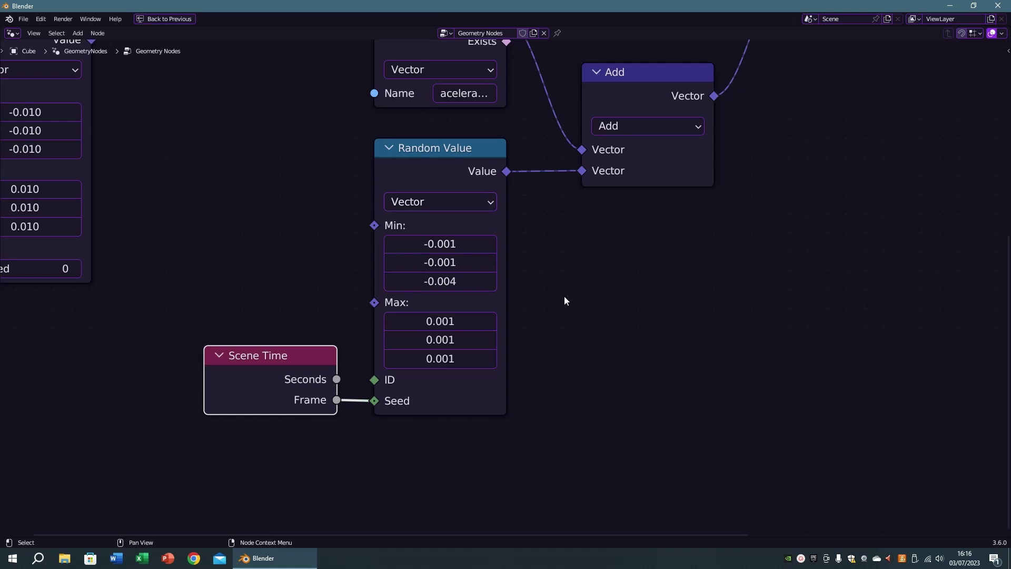
# - Preview the current simulation with repeated playbacks while orbiting around the particles
pyautogui.hotkey('ctrl', 'space')
pyautogui.press('space')
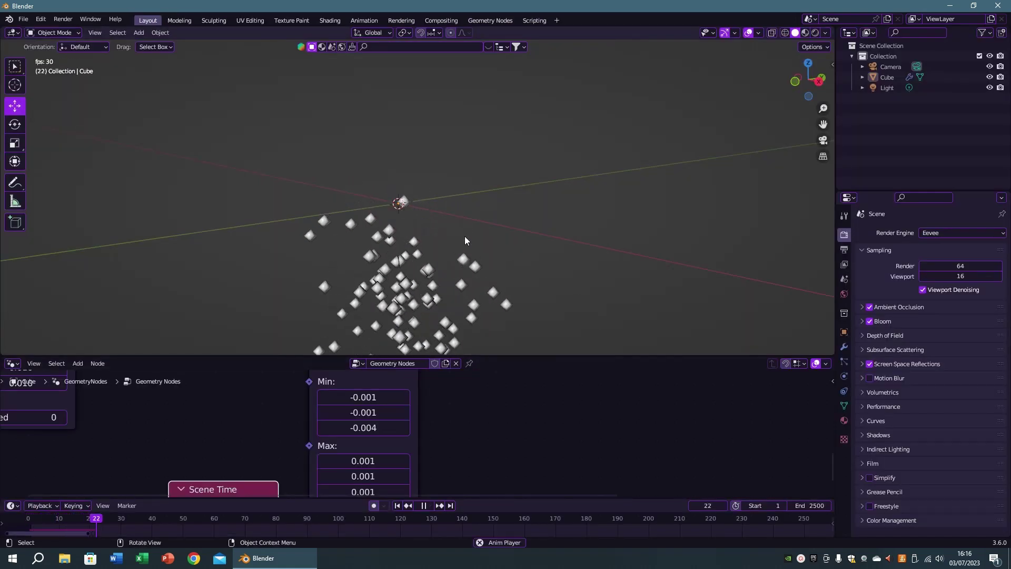
pyautogui.press('Escape')
pyautogui.moveTo(461, 232)
pyautogui.mouseDown(button='middle')
pyautogui.moveTo(406, 241)
pyautogui.moveTo(414, 208)
pyautogui.mouseUp(button='middle')
pyautogui.press('space')
pyautogui.moveTo(466, 233); pyautogui.dragTo(502, 154, button='middle')
pyautogui.press('Escape')
pyautogui.press('space')
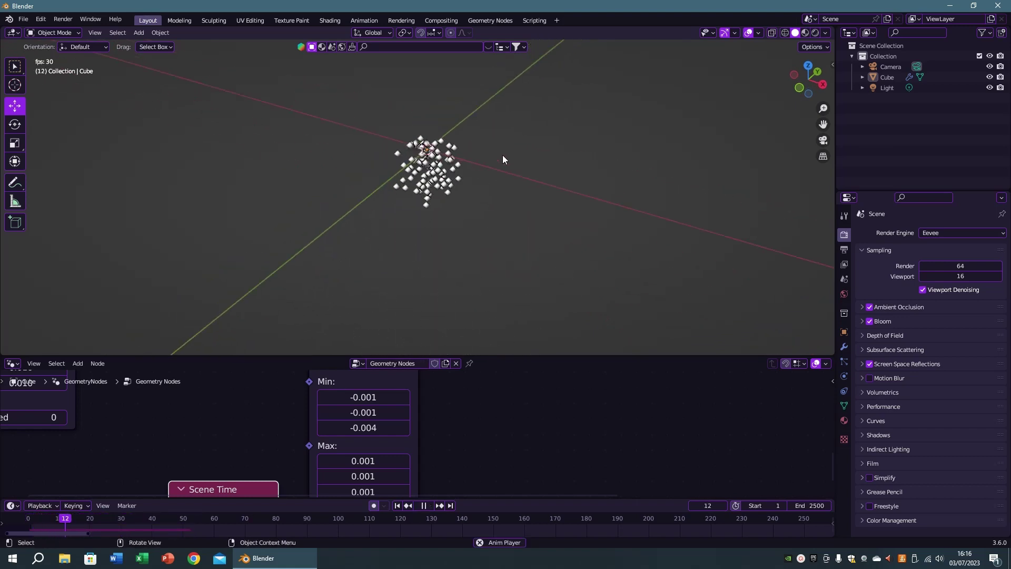
pyautogui.press('Escape')
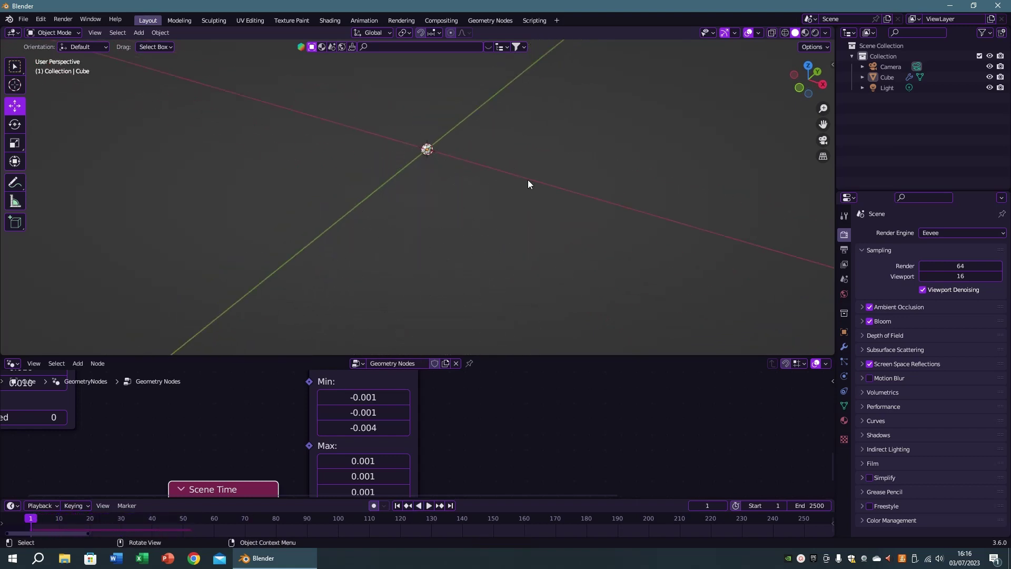
# - Set the Points node Count to 200 in the maximized node editor
pyautogui.hotkey('ctrl', 'space')
pyautogui.moveTo(345, 265)
pyautogui.mouseDown(button='middle')
pyautogui.moveTo(306, 272)
pyautogui.moveTo(437, 428)
pyautogui.mouseUp(button='middle')
pyautogui.scroll(1, 426, 339)
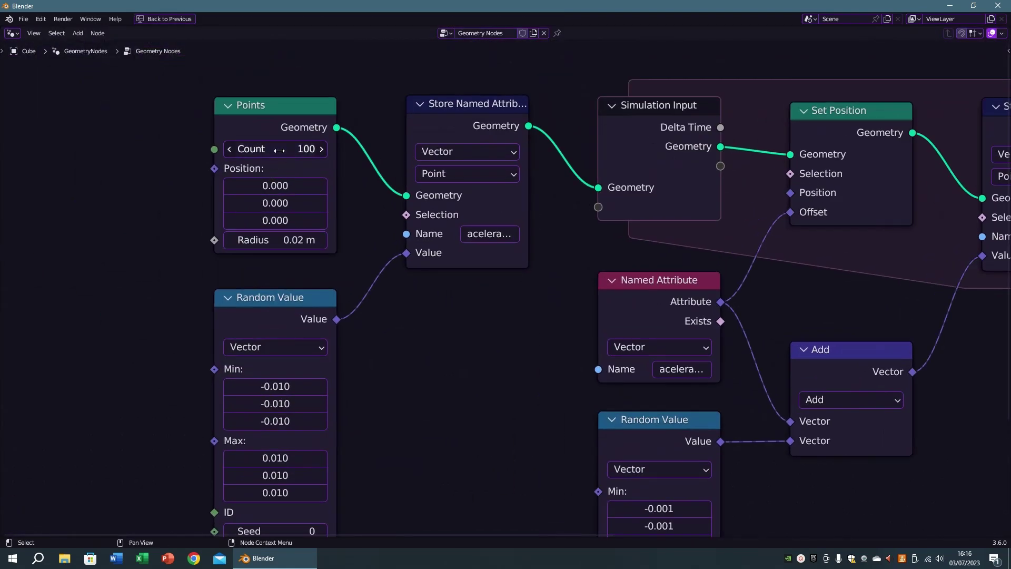
pyautogui.click(280, 149)
pyautogui.write('2500')
pyautogui.press('Return')
# - Replay the 200-particle simulation, then enlarge the node editor and pan to Random Value
pyautogui.hotkey('ctrl', 'space')
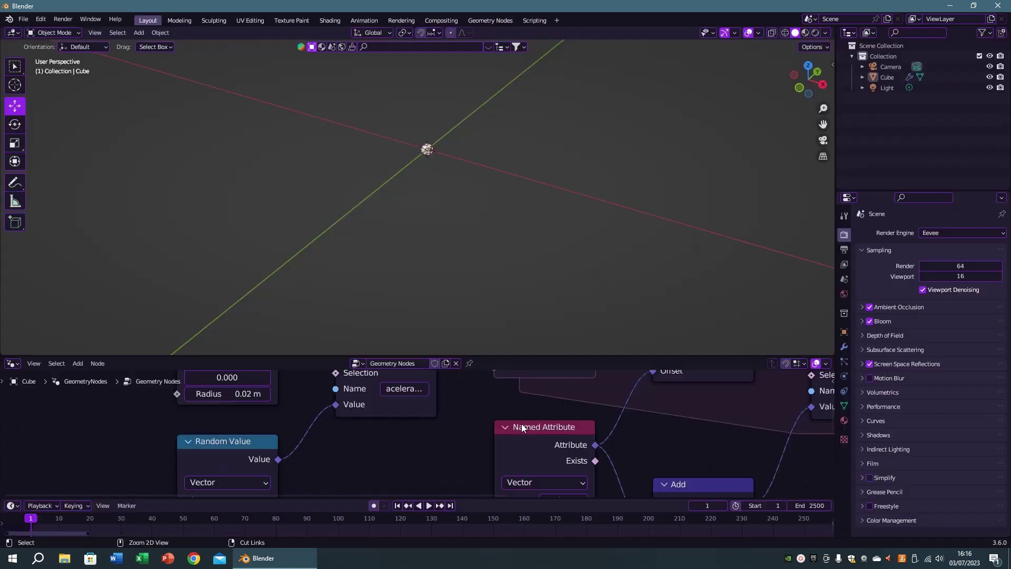
pyautogui.press('space')
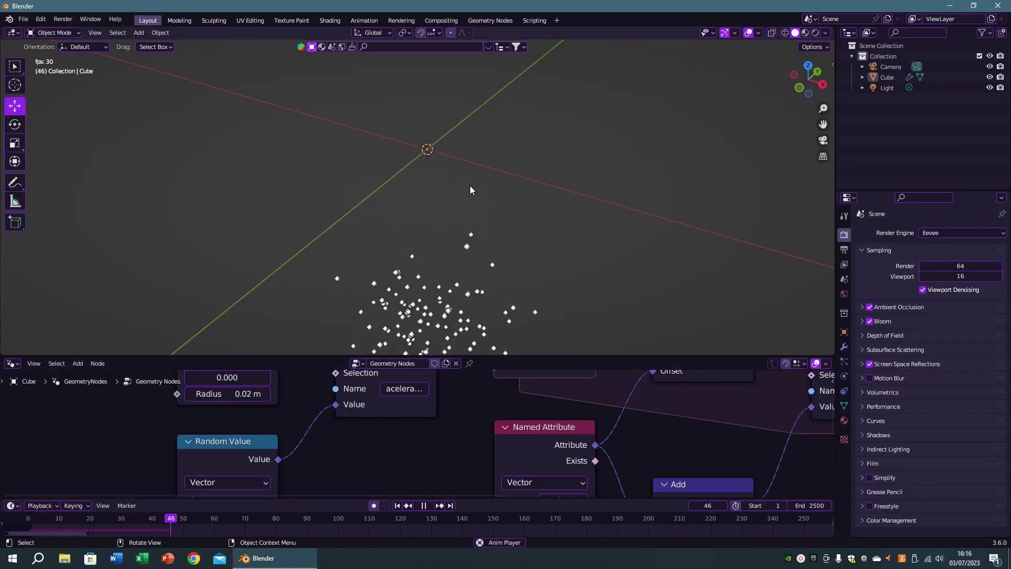
pyautogui.press('space')
pyautogui.hotkey('shift', 'Left')
pyautogui.press('space')
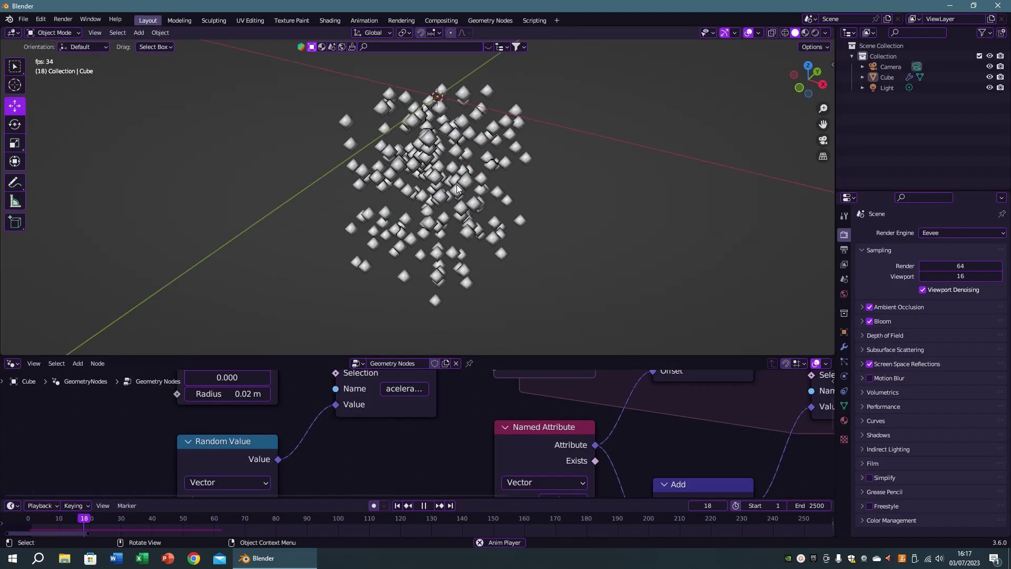
pyautogui.moveTo(456, 184)
pyautogui.mouseDown(button='middle')
pyautogui.moveTo(488, 257)
pyautogui.moveTo(462, 204)
pyautogui.mouseUp(button='middle')
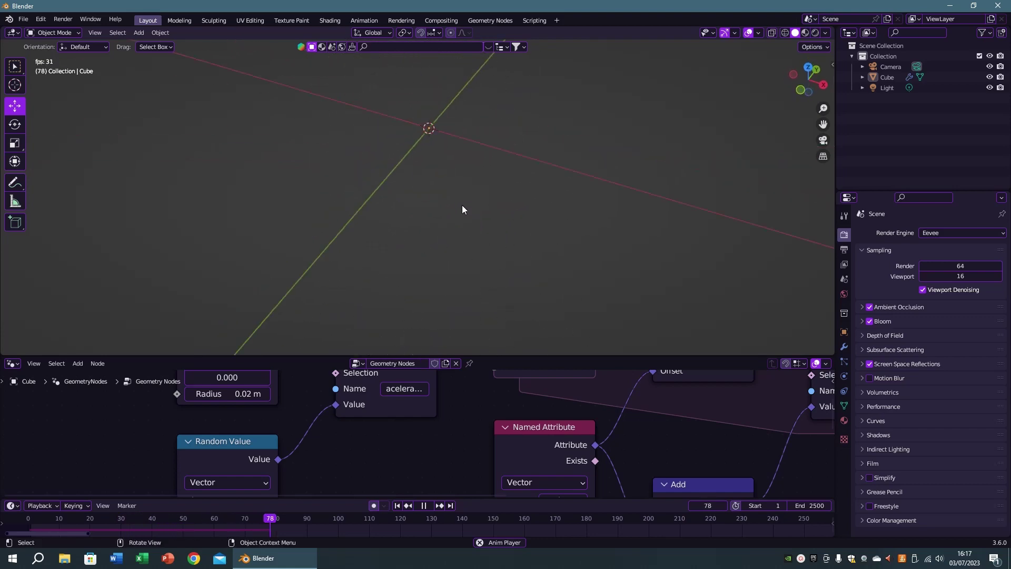
pyautogui.press('Escape')
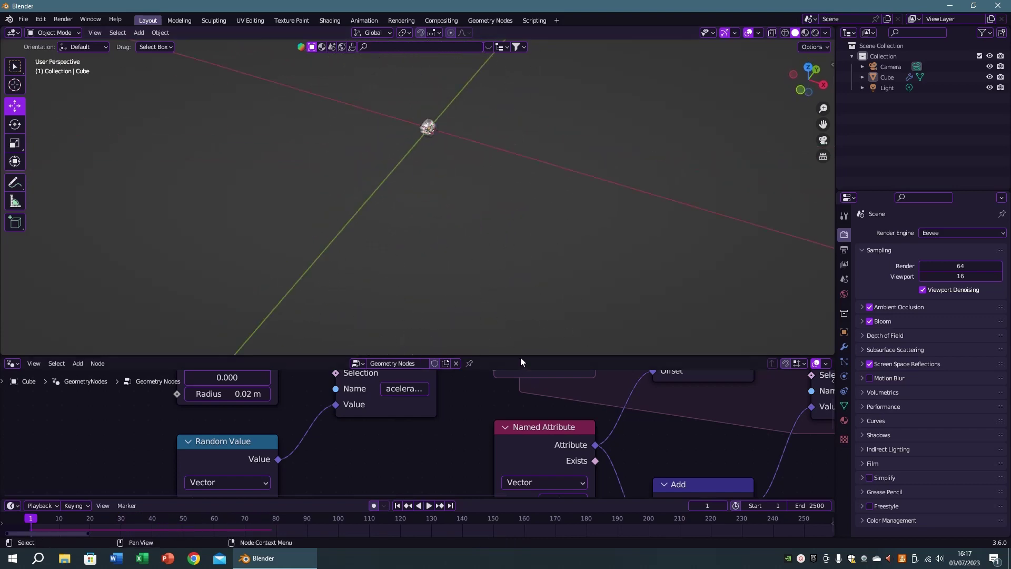
pyautogui.moveTo(520, 358); pyautogui.dragTo(520, 166)
pyautogui.moveTo(573, 340)
pyautogui.mouseDown(button='middle')
pyautogui.moveTo(403, 256)
pyautogui.moveTo(406, 166)
pyautogui.mouseUp(button='middle')
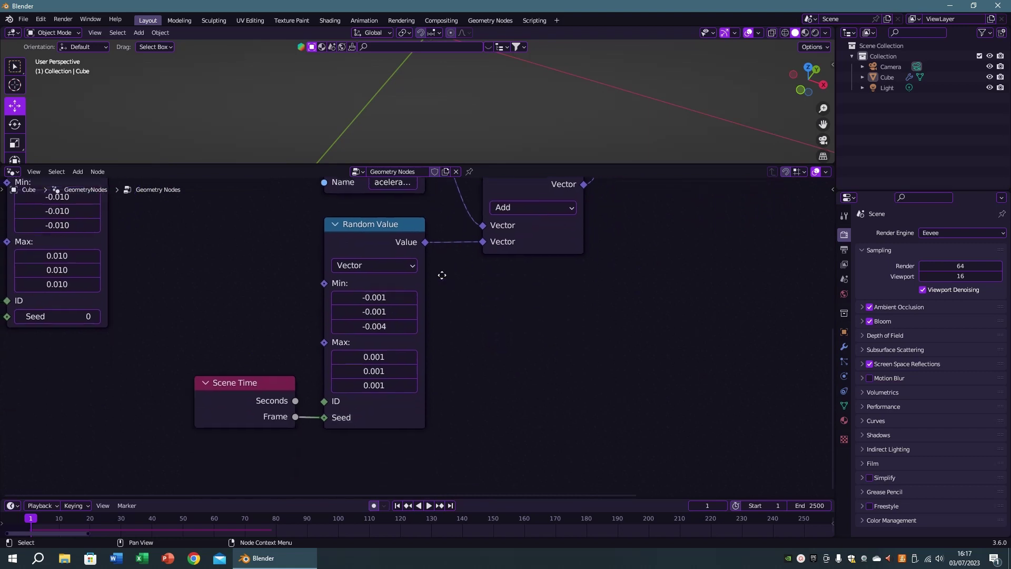
# - Set the lower Random Value's Min Z to 0 and play the simulation to test it
pyautogui.click(393, 321)
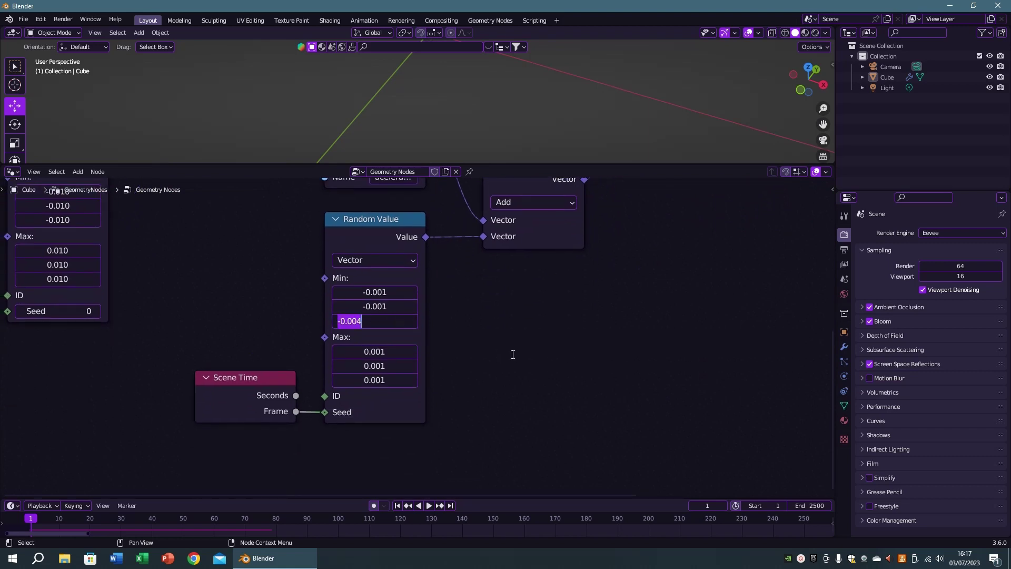
pyautogui.press('Return')
pyautogui.moveTo(634, 166); pyautogui.dragTo(635, 311)
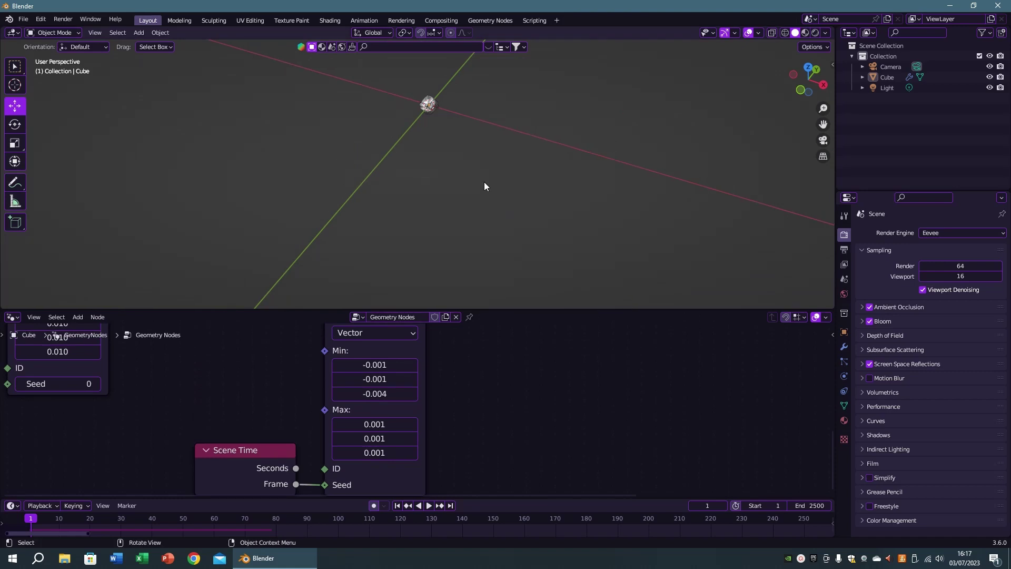
pyautogui.moveTo(485, 181); pyautogui.dragTo(491, 173, button='middle')
pyautogui.moveTo(485, 138)
pyautogui.mouseDown(button='middle')
pyautogui.moveTo(465, 175)
pyautogui.moveTo(475, 188)
pyautogui.moveTo(480, 173)
pyautogui.mouseUp(button='middle')
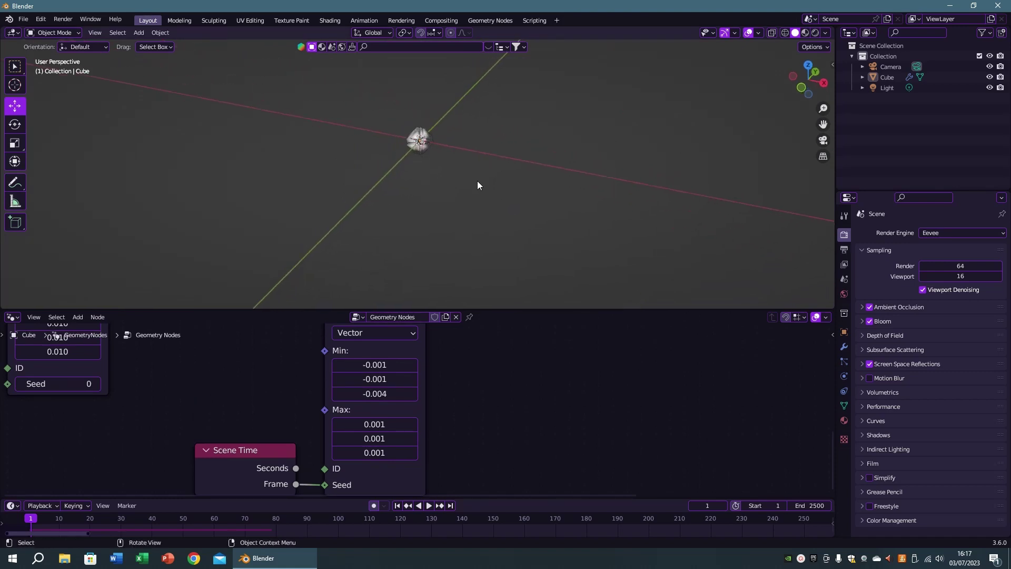
pyautogui.click(390, 393)
pyautogui.write('0')
pyautogui.press('Return')
pyautogui.press('space')
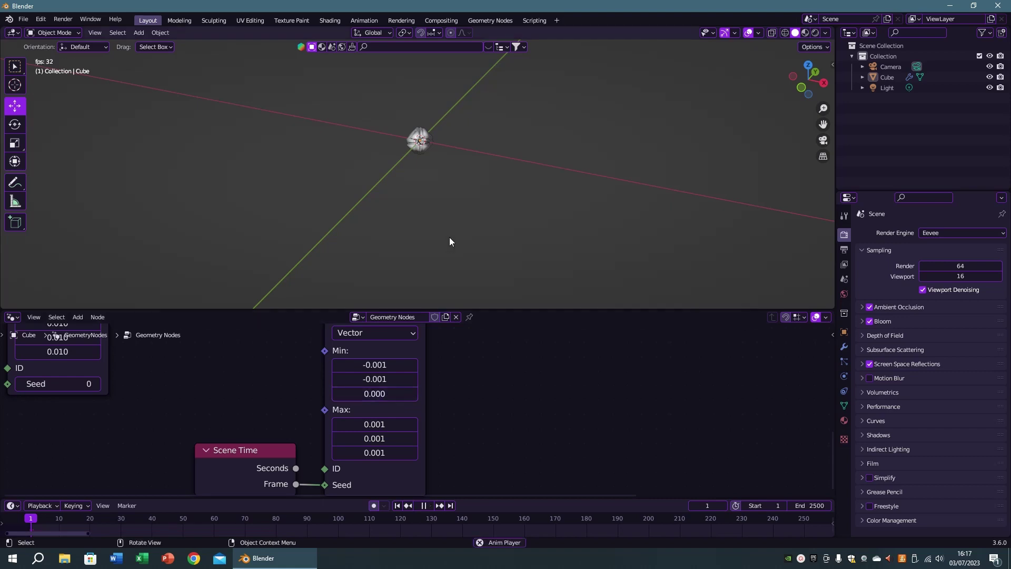
pyautogui.moveTo(456, 224)
pyautogui.mouseDown(button='middle')
pyautogui.moveTo(459, 203)
pyautogui.moveTo(449, 207)
pyautogui.mouseUp(button='middle')
pyautogui.press('Escape')
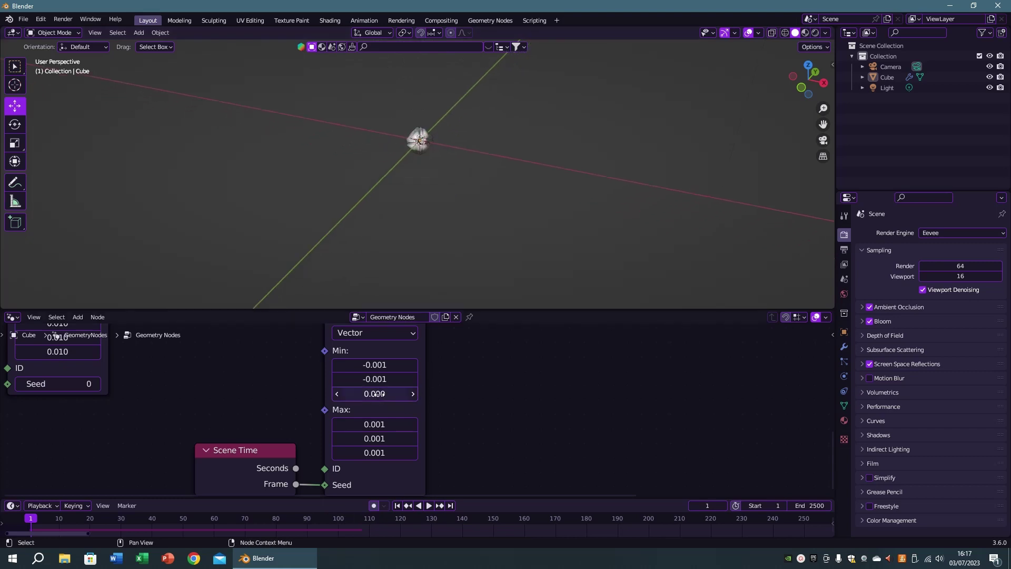
# - Try a Min Z of -0.008 and preview the playback
pyautogui.click(378, 393)
pyautogui.write('-')
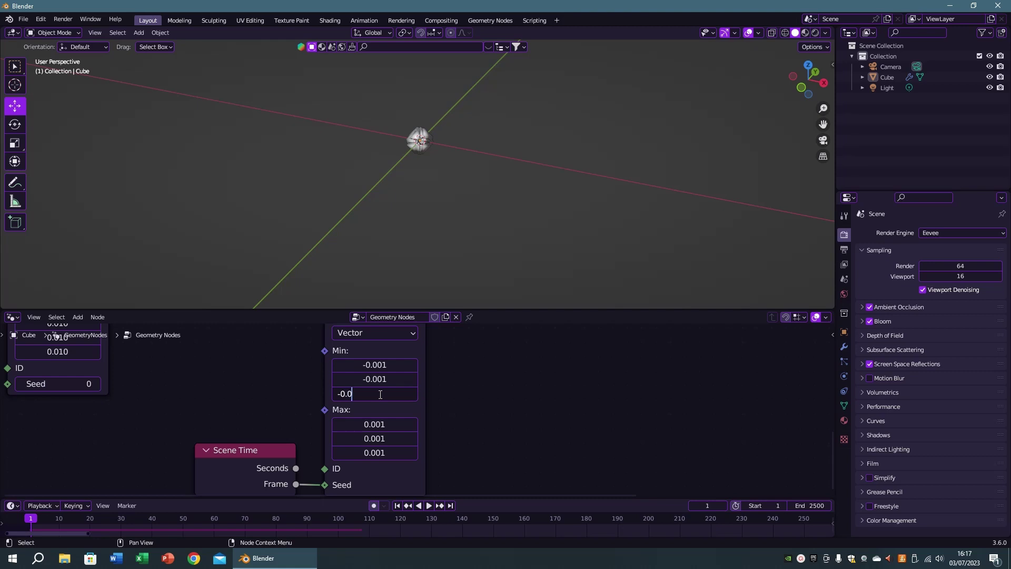
pyautogui.write('08')
pyautogui.press('Return')
pyautogui.press('space')
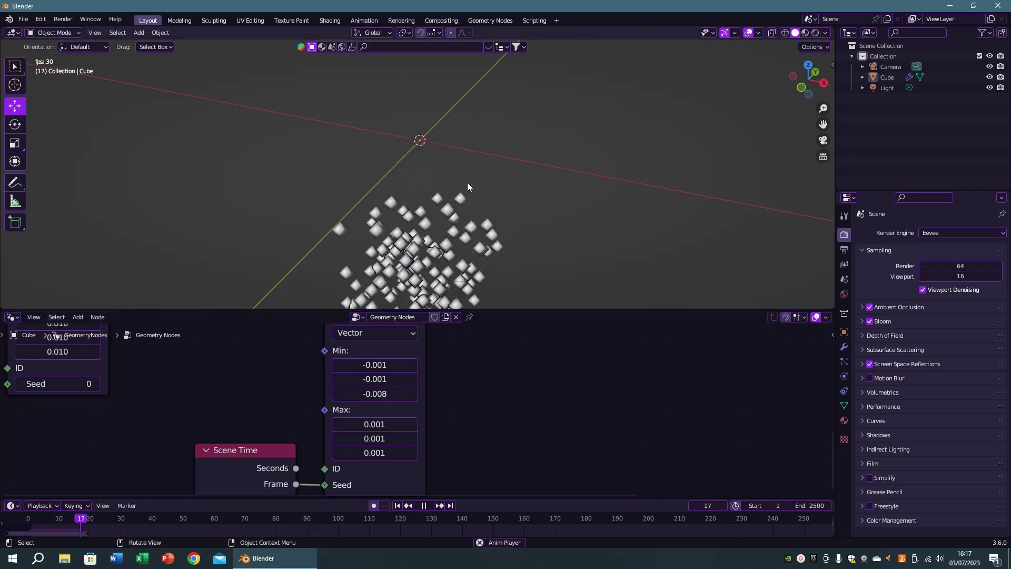
pyautogui.press('Escape')
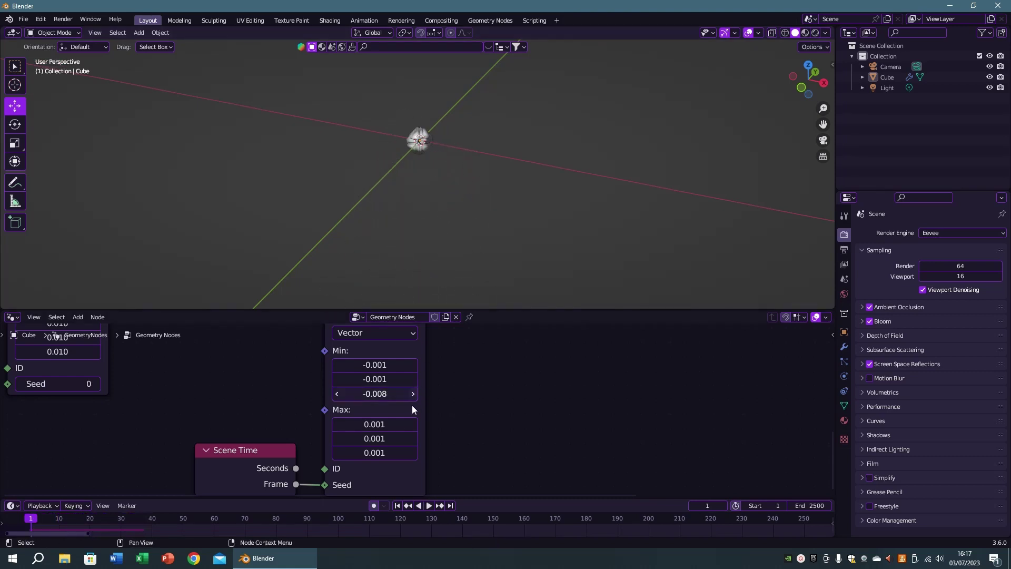
# - Try a Min Z of -0.001 and preview the playback from frame 1
pyautogui.click(382, 394)
pyautogui.write('1')
pyautogui.press('Return')
pyautogui.press('space')
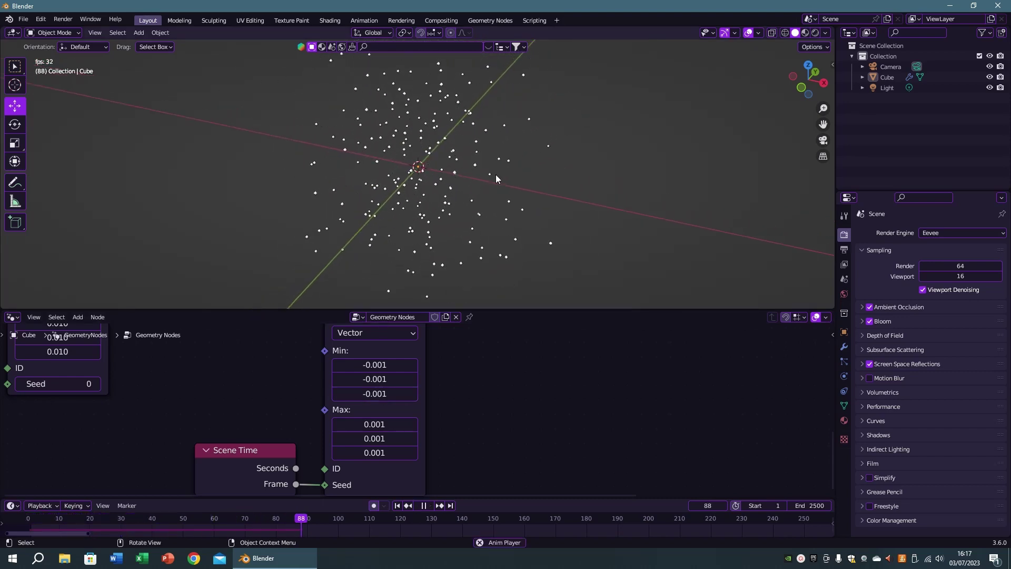
pyautogui.press('space')
pyautogui.hotkey('shift', 'Left')
pyautogui.moveTo(494, 174); pyautogui.dragTo(491, 175, button='middle')
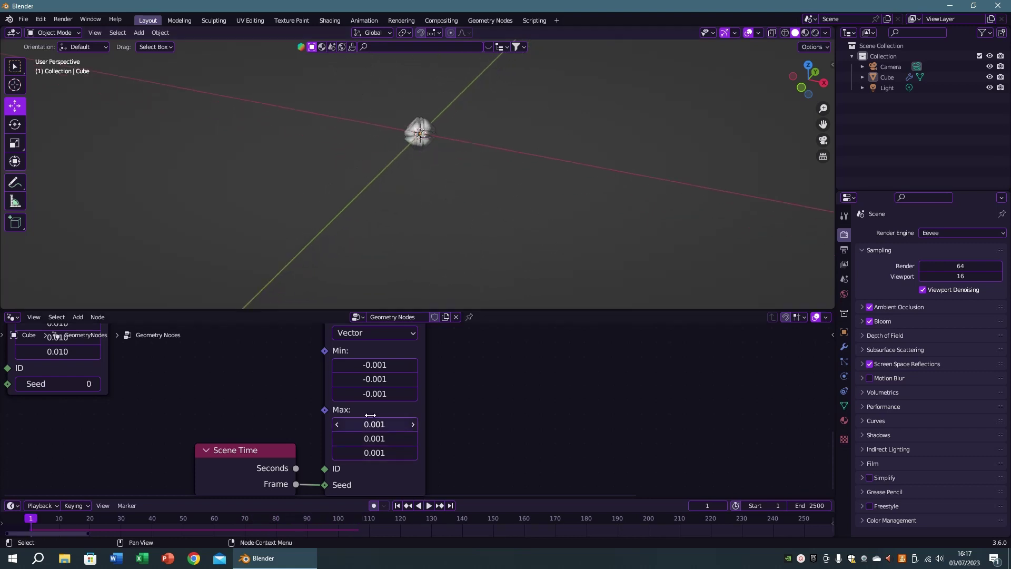
# - Settle on a Min Z of -0.004, preview it, and maximize the node graph
pyautogui.click(371, 396)
pyautogui.press('BackSpace')
pyautogui.write('4')
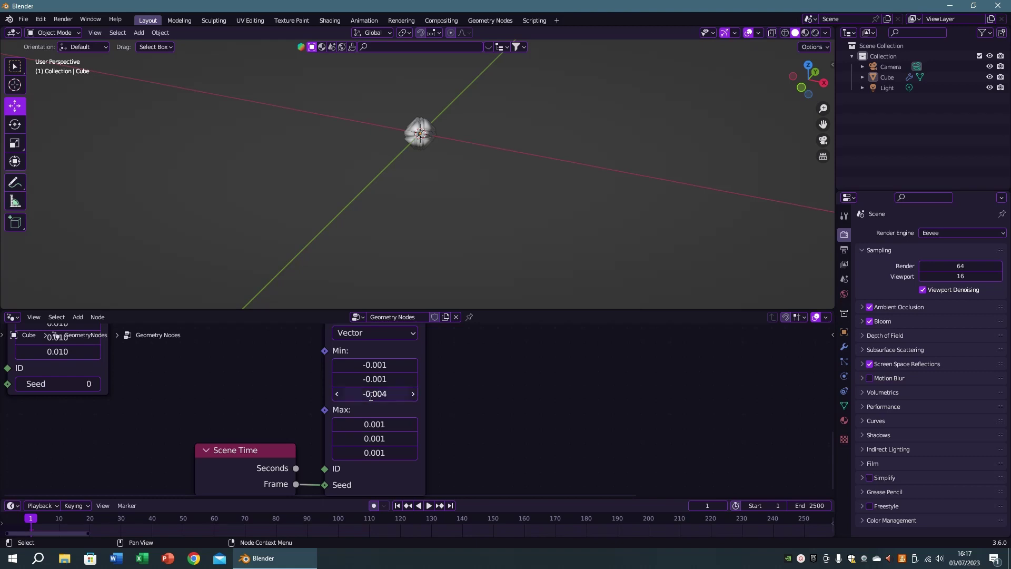
pyautogui.press('Return')
pyautogui.press('space')
pyautogui.press('Escape')
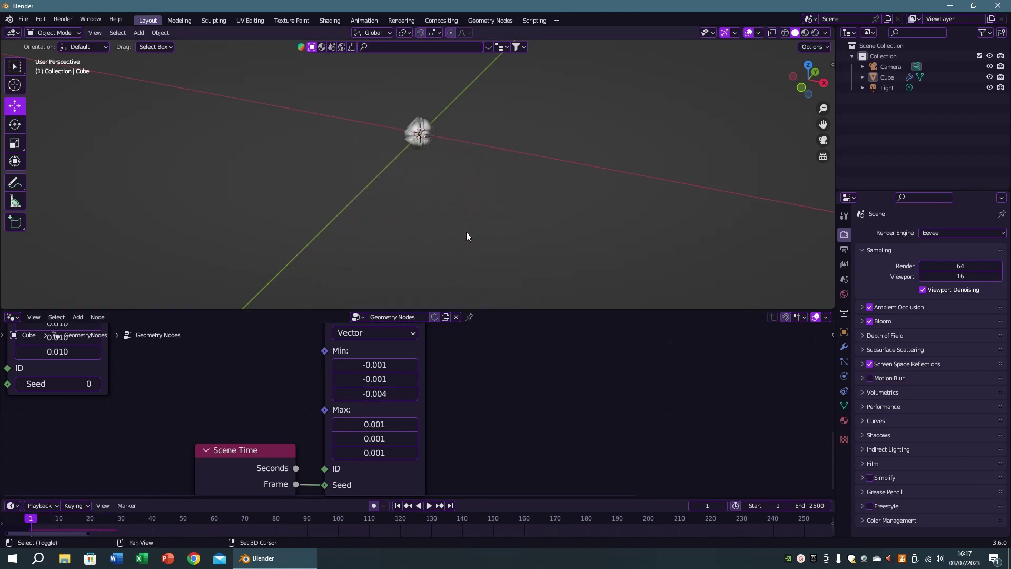
pyautogui.scroll(-1, 567, 381)
pyautogui.scroll(-1, 566, 378)
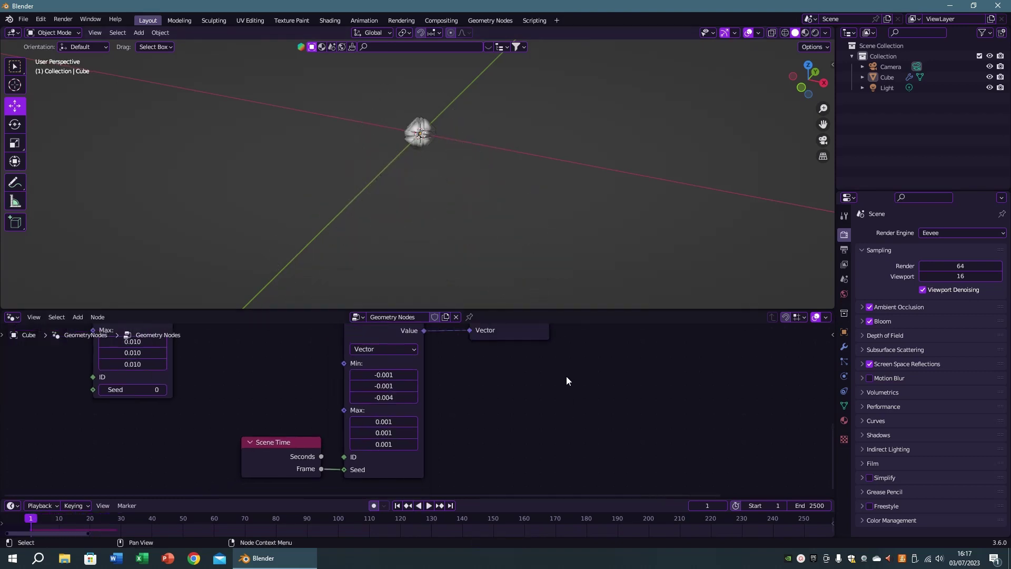
pyautogui.scroll(-1, 566, 376)
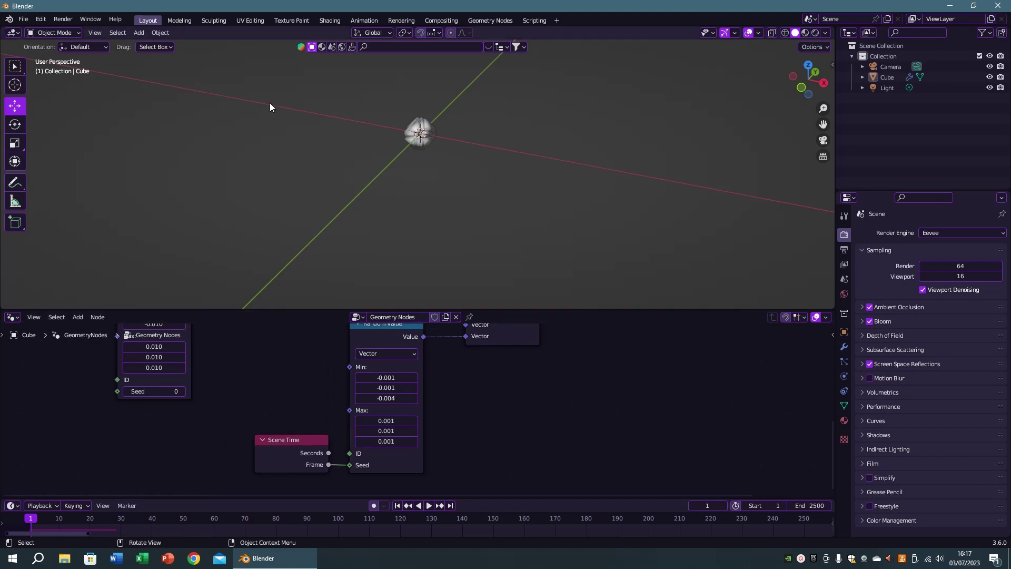
pyautogui.moveTo(484, 198); pyautogui.dragTo(399, 207, button='middle')
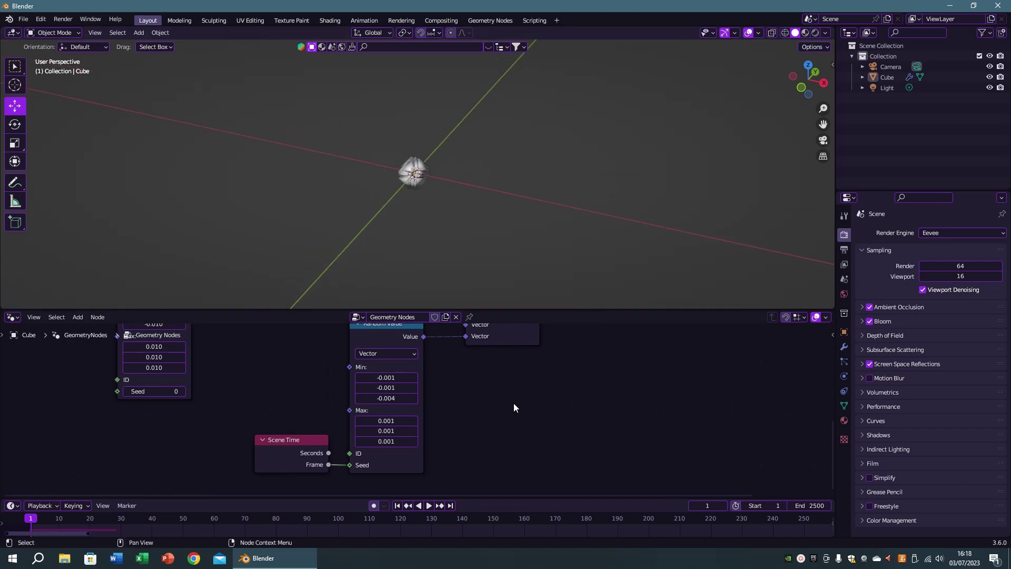
pyautogui.hotkey('ctrl', 'space')
# - Insert a Join Geometry node onto the Simulation Input–Set Position link
pyautogui.scroll(-2, 579, 316)
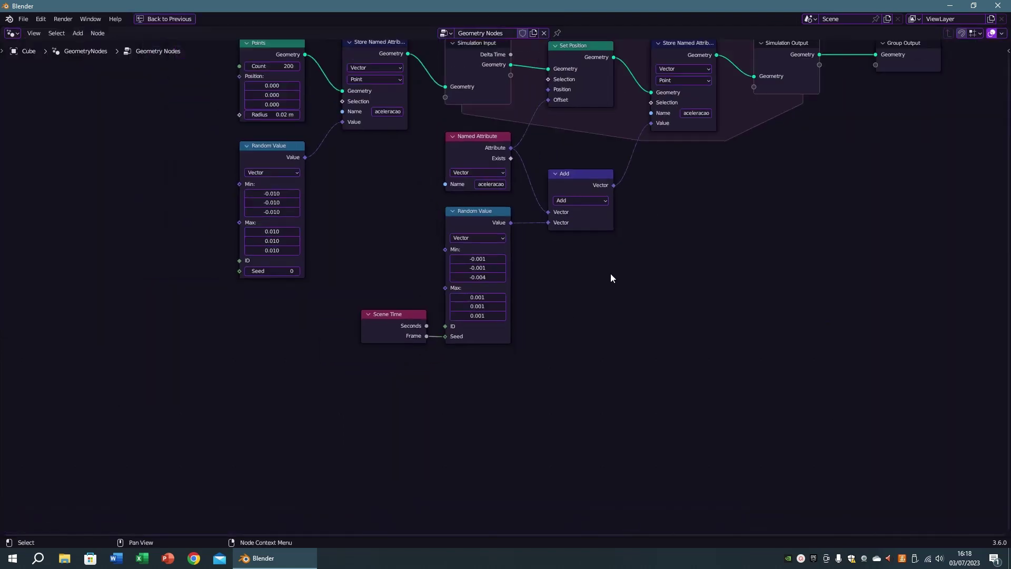
pyautogui.moveTo(610, 278); pyautogui.dragTo(557, 451, button='middle')
pyautogui.scroll(2, 614, 436)
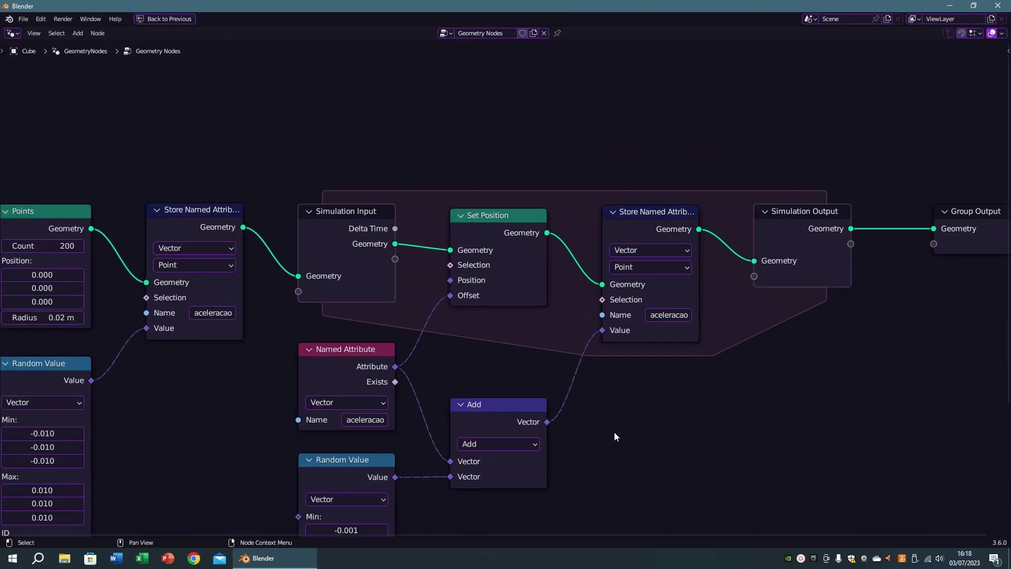
pyautogui.moveTo(641, 430); pyautogui.dragTo(589, 392, button='middle')
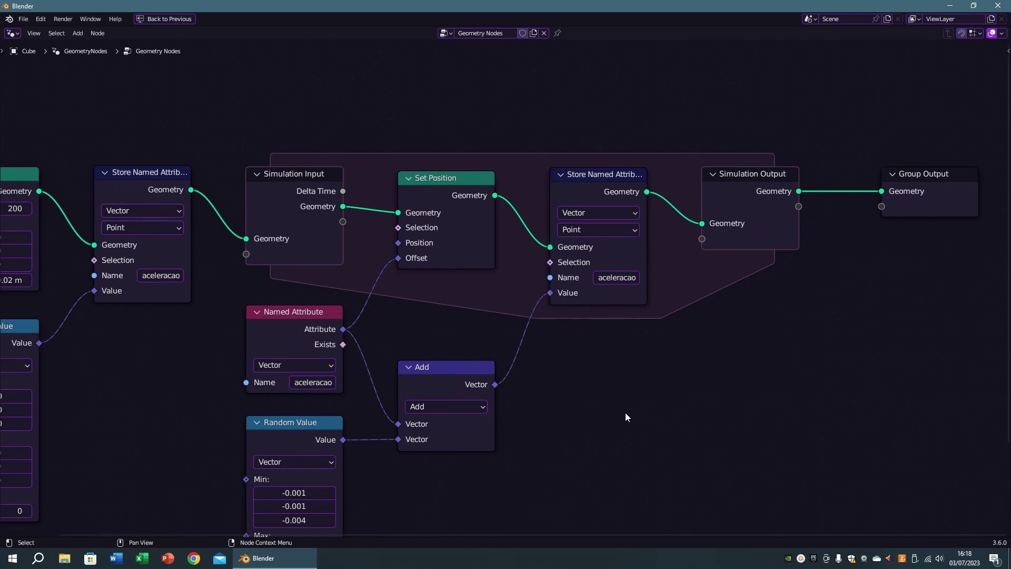
pyautogui.press('F3')
pyautogui.write('join')
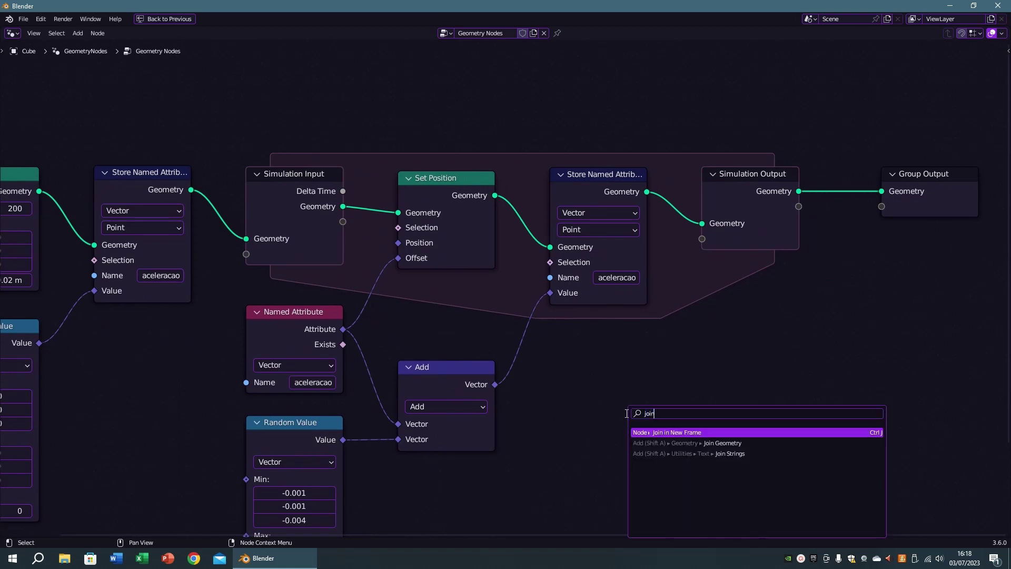
pyautogui.press('Down')
pyautogui.press('Return')
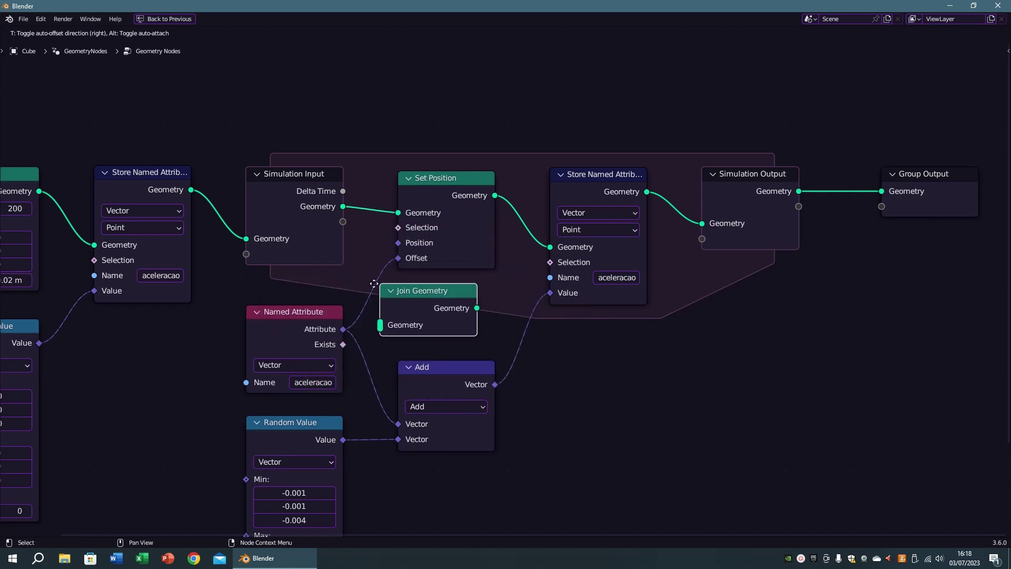
pyautogui.click(391, 184)
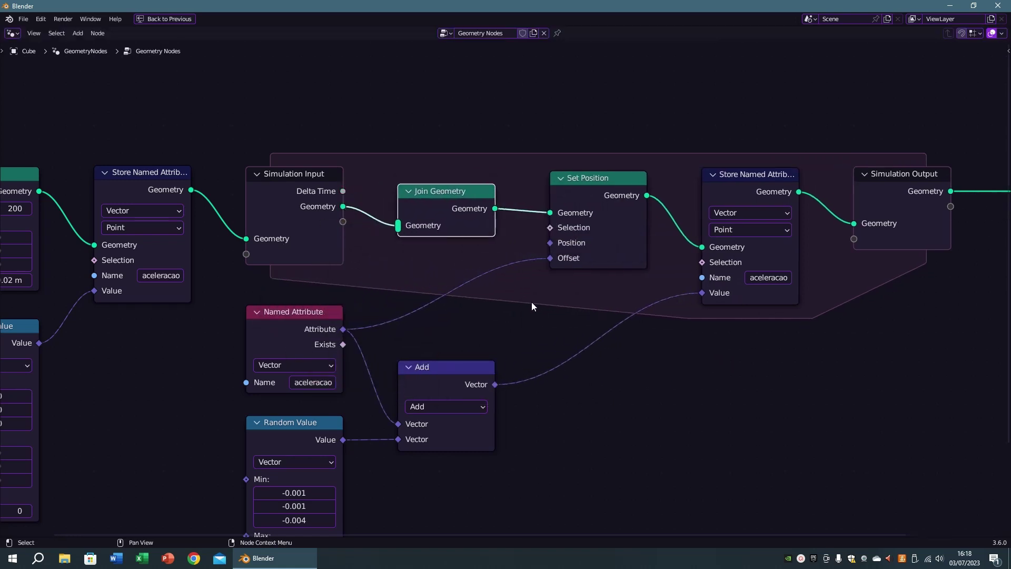
# - Pan to the Points and Random Value nodes, leaving Store Named Attribute in place
pyautogui.scroll(1, 527, 368)
pyautogui.moveTo(121, 152); pyautogui.dragTo(324, 180, button='middle')
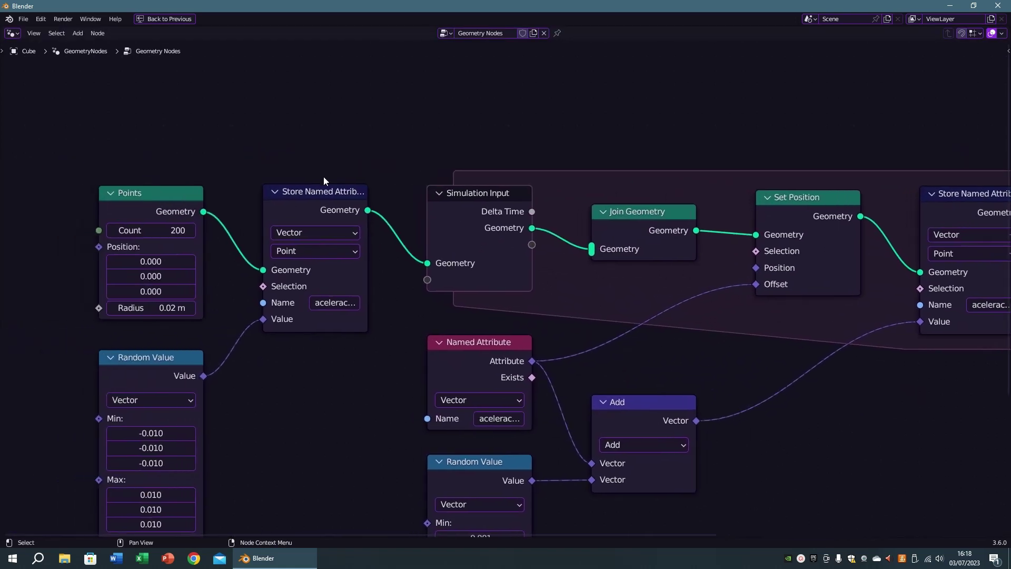
pyautogui.moveTo(325, 193); pyautogui.dragTo(305, 194)
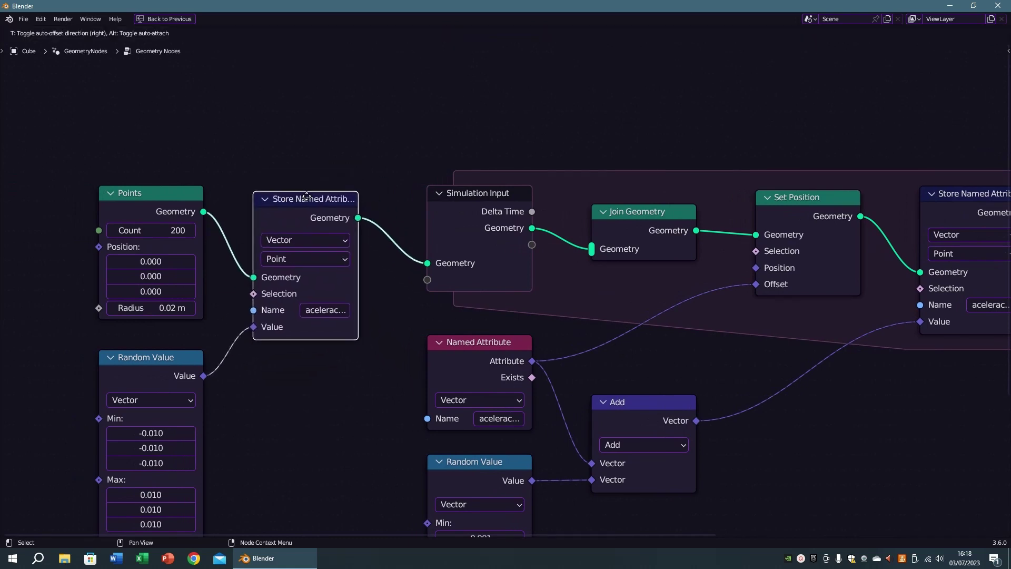
pyautogui.press('Escape')
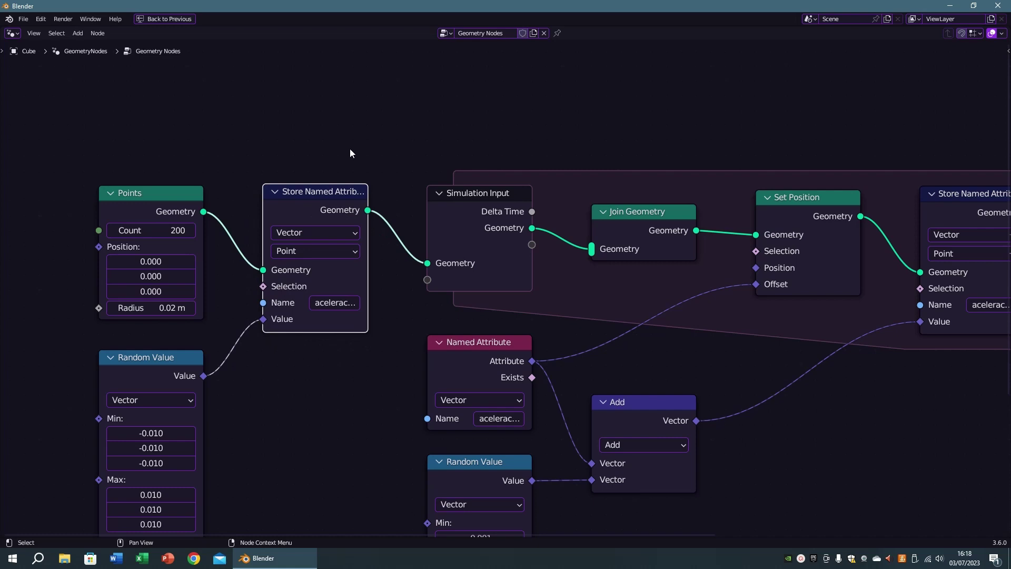
pyautogui.click(349, 149)
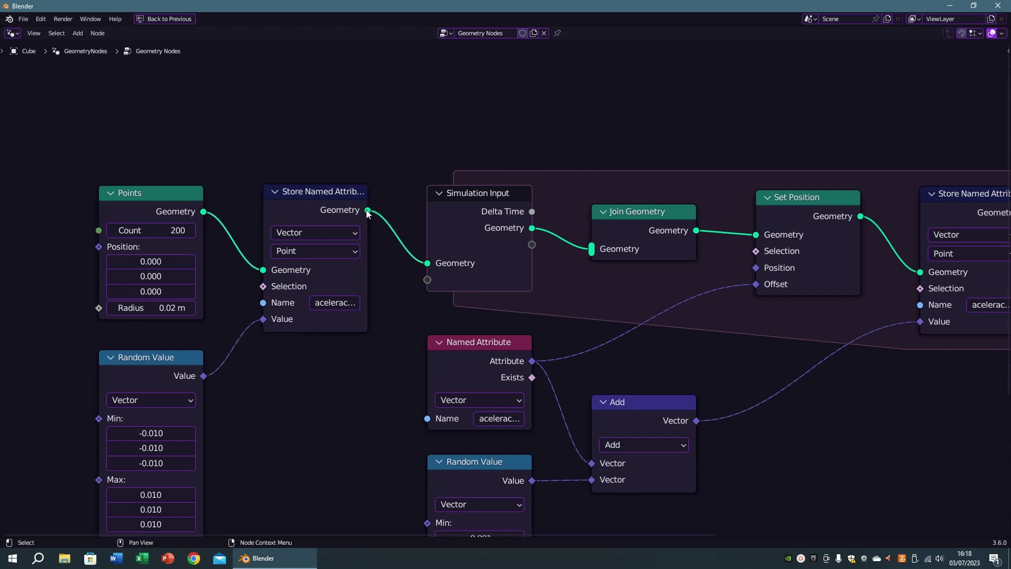
# - Connect Store Named Attribute's Geometry into Join Geometry and set Points Count to 50
pyautogui.moveTo(367, 210)
pyautogui.mouseDown()
pyautogui.moveTo(550, 238)
pyautogui.moveTo(596, 159)
pyautogui.moveTo(568, 209)
pyautogui.mouseUp()
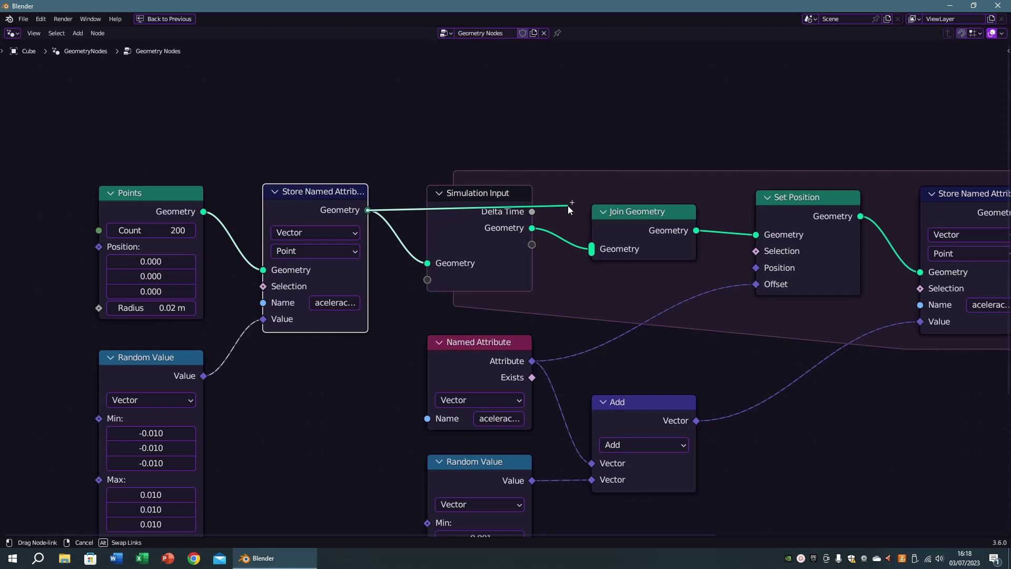
pyautogui.moveTo(568, 209); pyautogui.dragTo(588, 248)
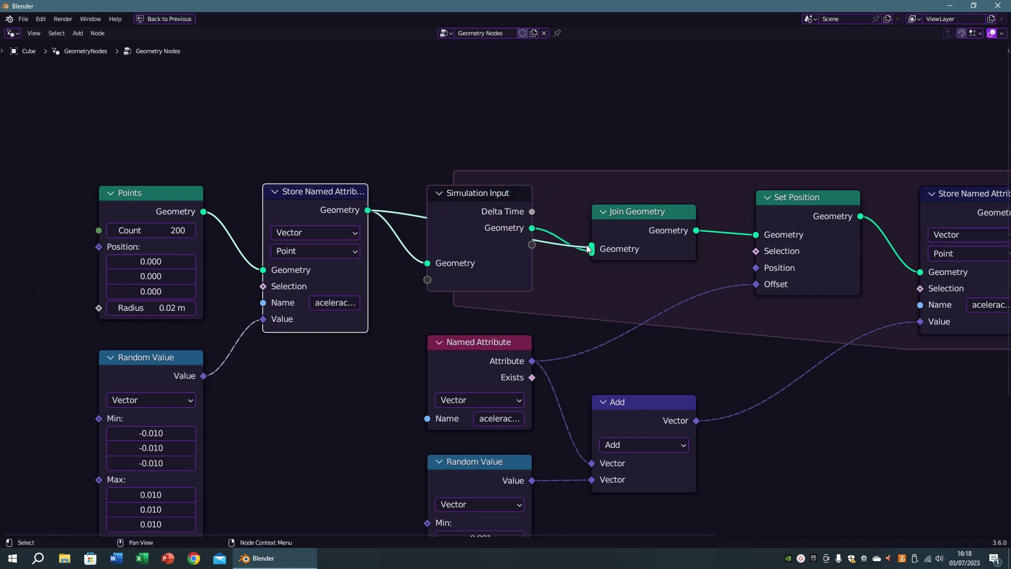
pyautogui.click(156, 232)
pyautogui.write('50')
pyautogui.press('Return')
# - Restore the full layout with the 3D viewport and play the simulation
pyautogui.click(785, 467)
pyautogui.moveTo(795, 456); pyautogui.dragTo(710, 444, button='middle')
pyautogui.hotkey('ctrl', 'space')
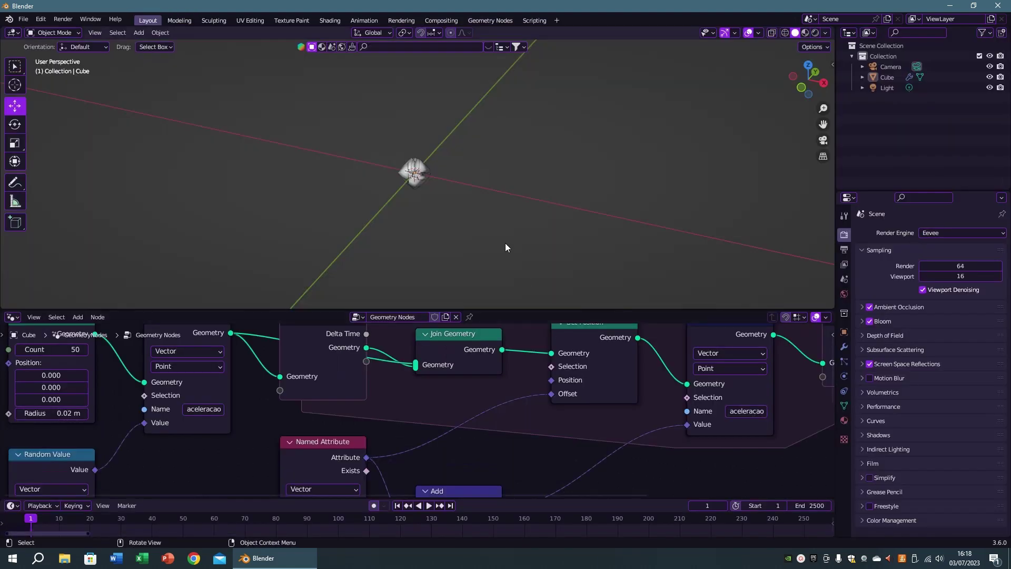
pyautogui.press('space')
# - Orbit around the falling plume, stop playback, and maximize the 3D viewport
pyautogui.moveTo(490, 227); pyautogui.dragTo(481, 227, button='middle')
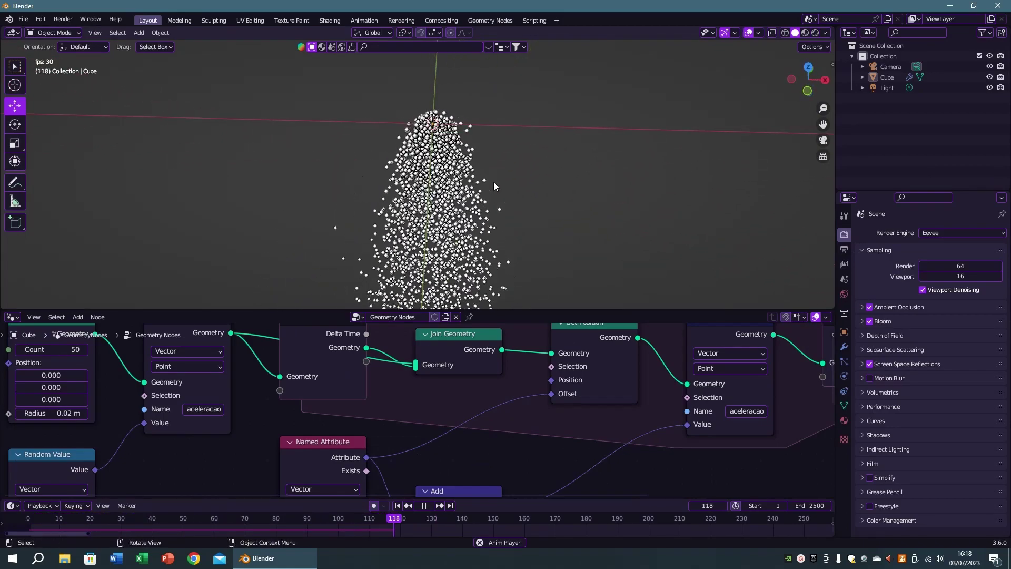
pyautogui.moveTo(481, 228)
pyautogui.mouseDown(button='middle')
pyautogui.moveTo(425, 221)
pyautogui.moveTo(451, 211)
pyautogui.moveTo(460, 227)
pyautogui.mouseUp(button='middle')
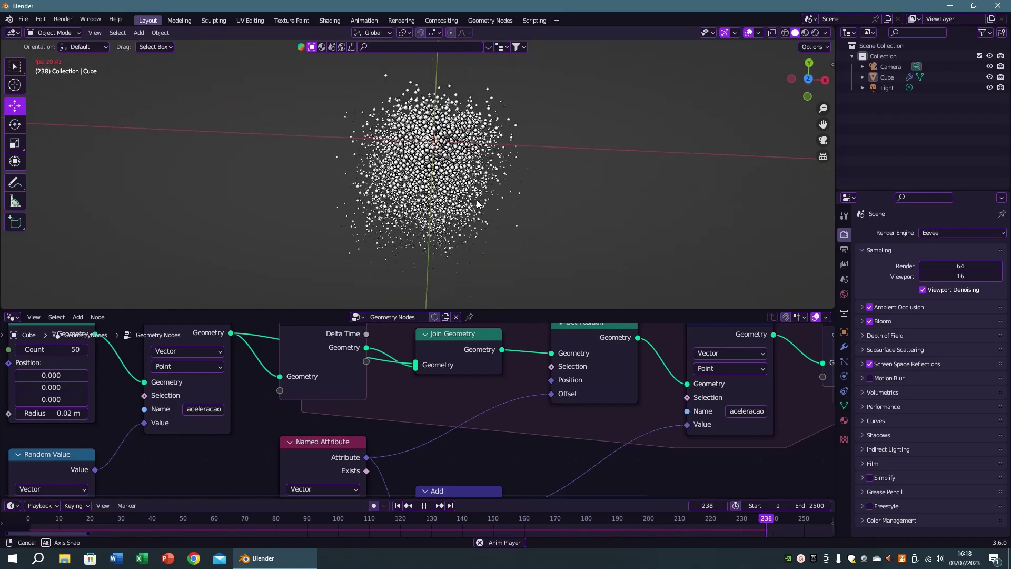
pyautogui.press('space')
pyautogui.hotkey('ctrl', 'space')
# - Fly into and back out of the particle cloud using walk navigation
pyautogui.hotkey('shift', '`')
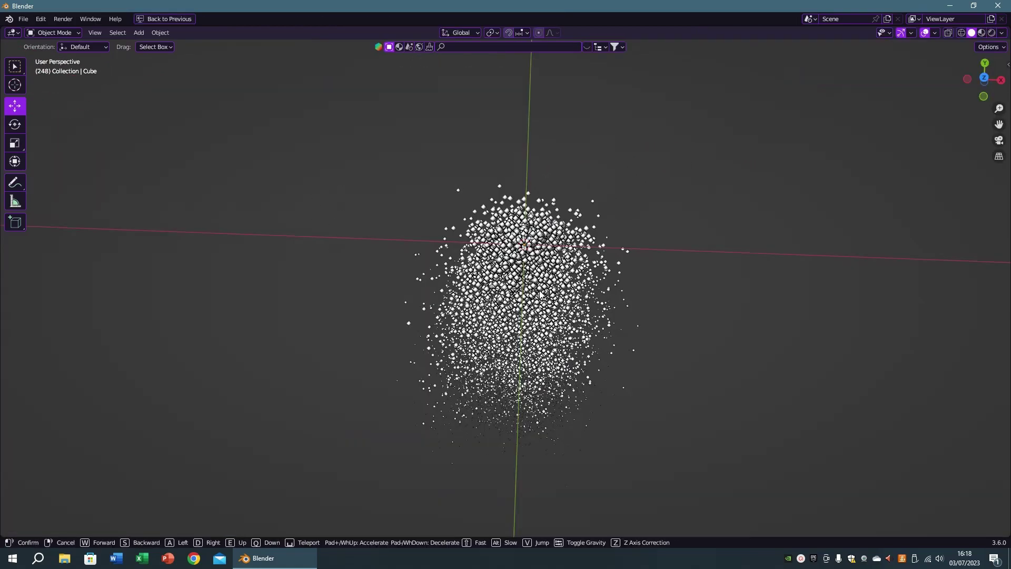
pyautogui.press('w')
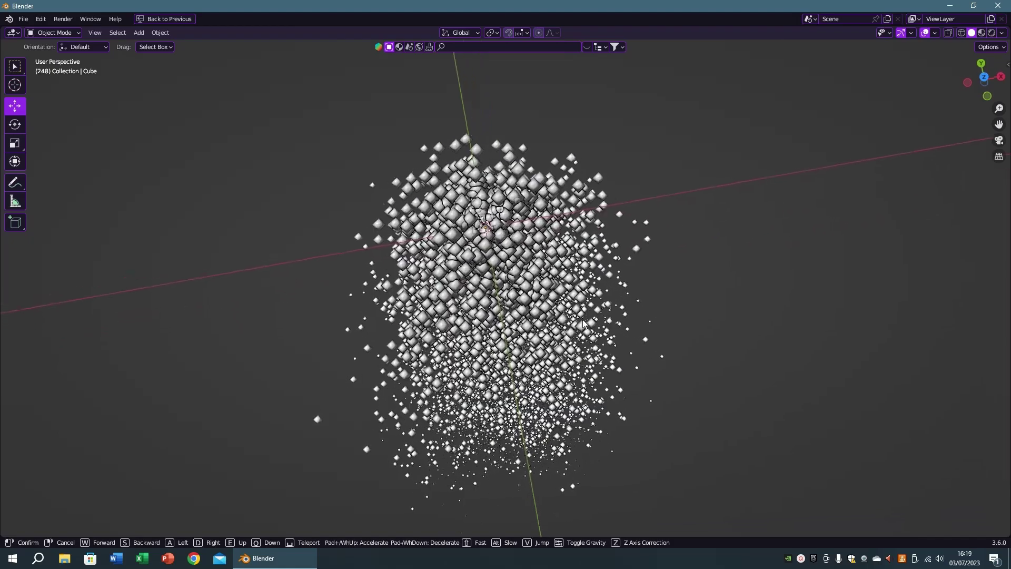
pyautogui.press('s')
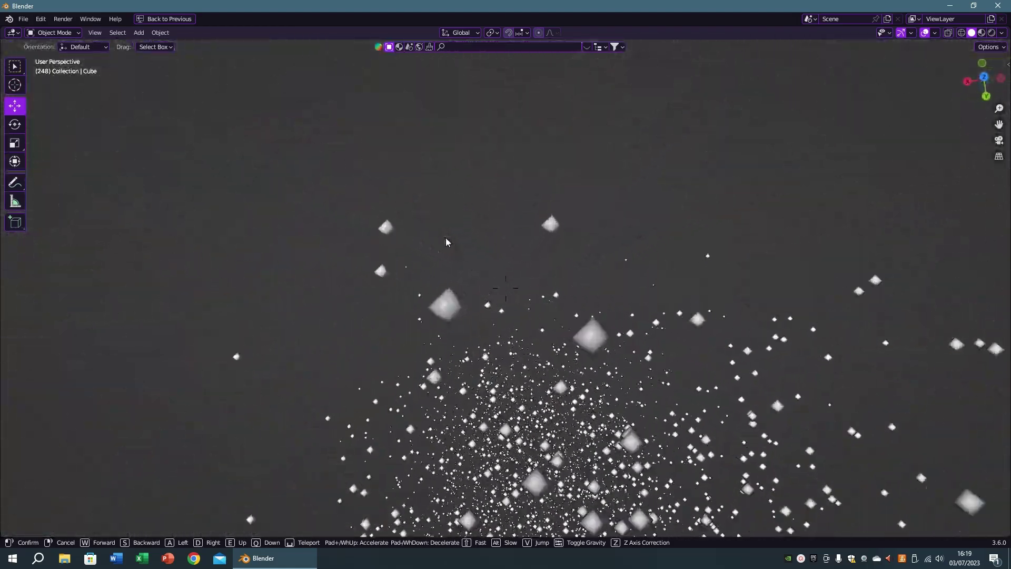
pyautogui.click(539, 295)
# - Return to the normal layout and rewind the simulation to frame 1, orbiting the origin cluster
pyautogui.hotkey('ctrl', 'space')
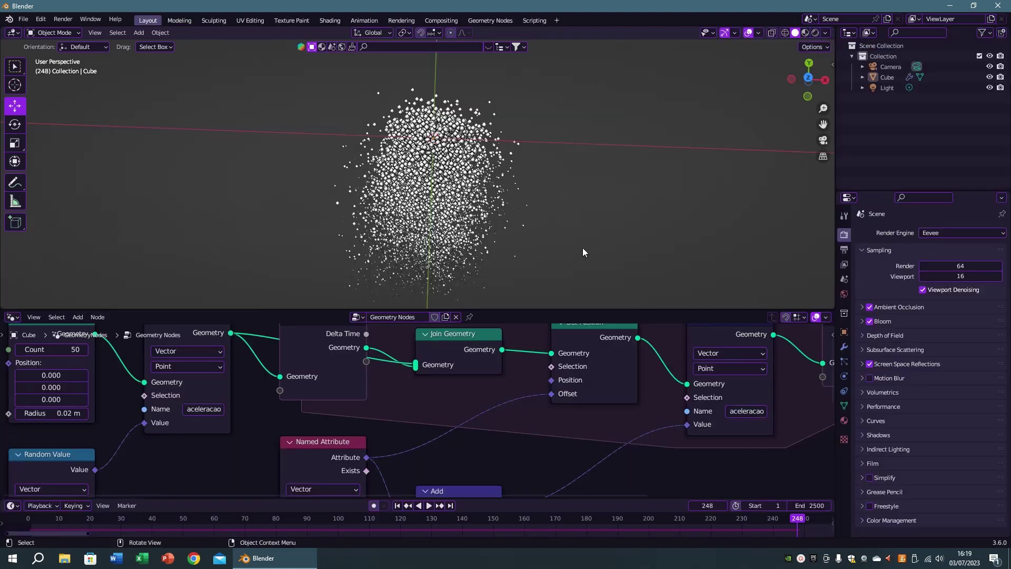
pyautogui.scroll(3, 408, 475)
pyautogui.moveTo(408, 475); pyautogui.dragTo(479, 475, button='middle')
pyautogui.scroll(1, 478, 475)
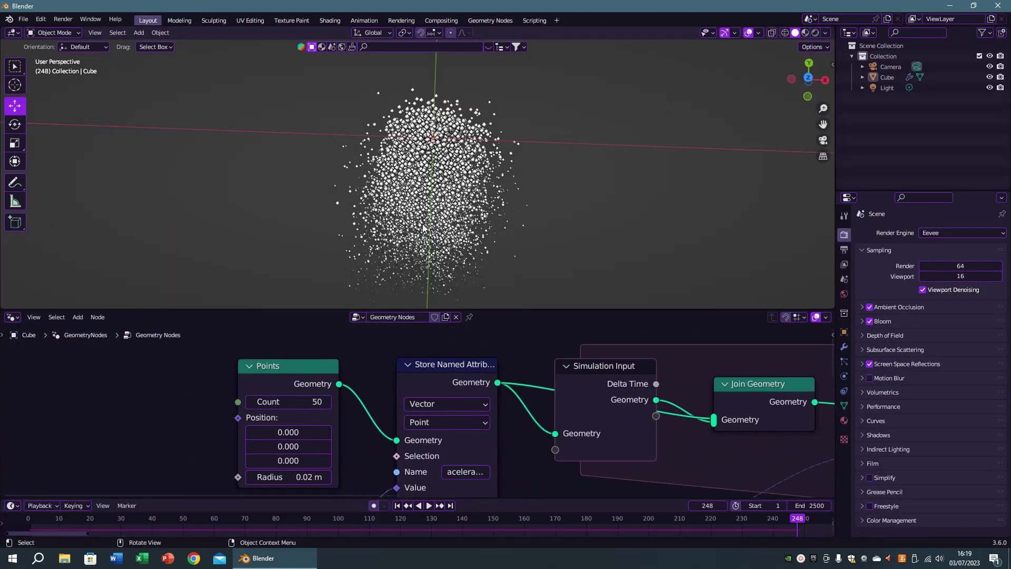
pyautogui.moveTo(416, 200)
pyautogui.mouseDown(button='middle')
pyautogui.moveTo(381, 160)
pyautogui.moveTo(417, 180)
pyautogui.mouseUp(button='middle')
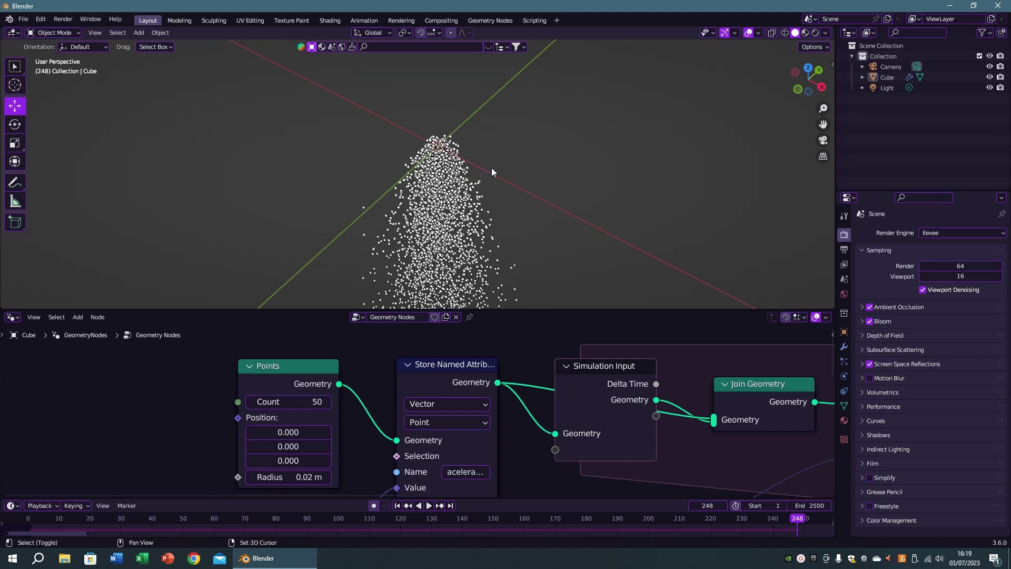
pyautogui.hotkey('shift', 'Left')
pyautogui.moveTo(424, 149); pyautogui.dragTo(398, 202, button='middle')
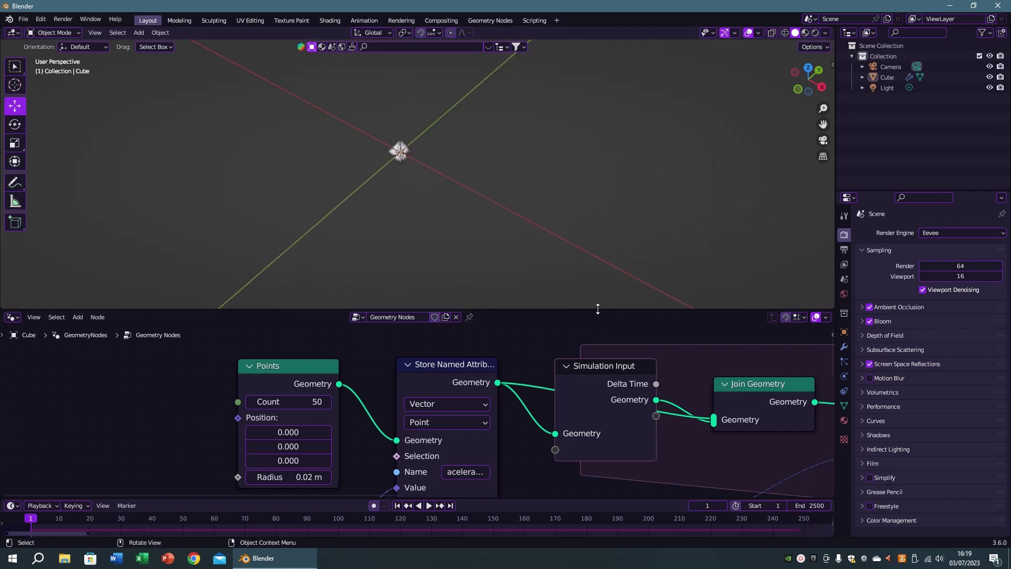
# - Maximize the node editor and move Simulation Output and Group Output right to make room
pyautogui.moveTo(598, 308); pyautogui.dragTo(591, 232)
pyautogui.moveTo(630, 349); pyautogui.dragTo(496, 371, button='middle')
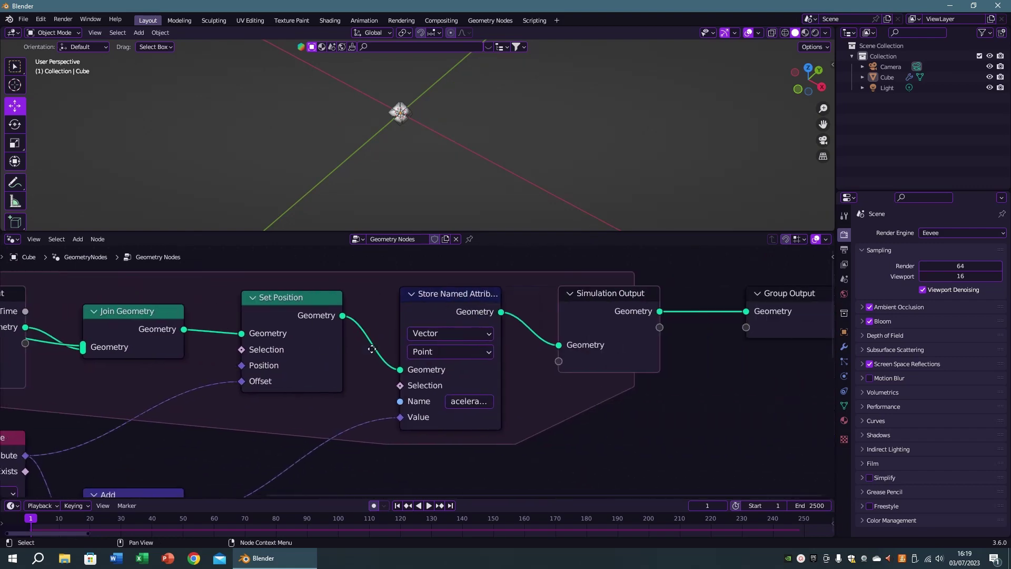
pyautogui.hotkey('ctrl', 'space')
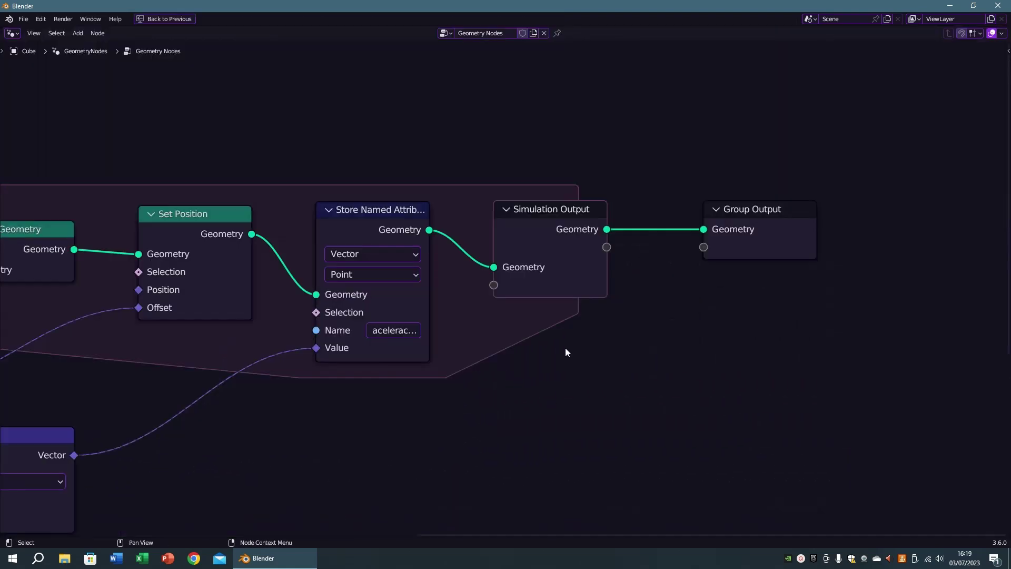
pyautogui.moveTo(752, 220); pyautogui.dragTo(917, 220)
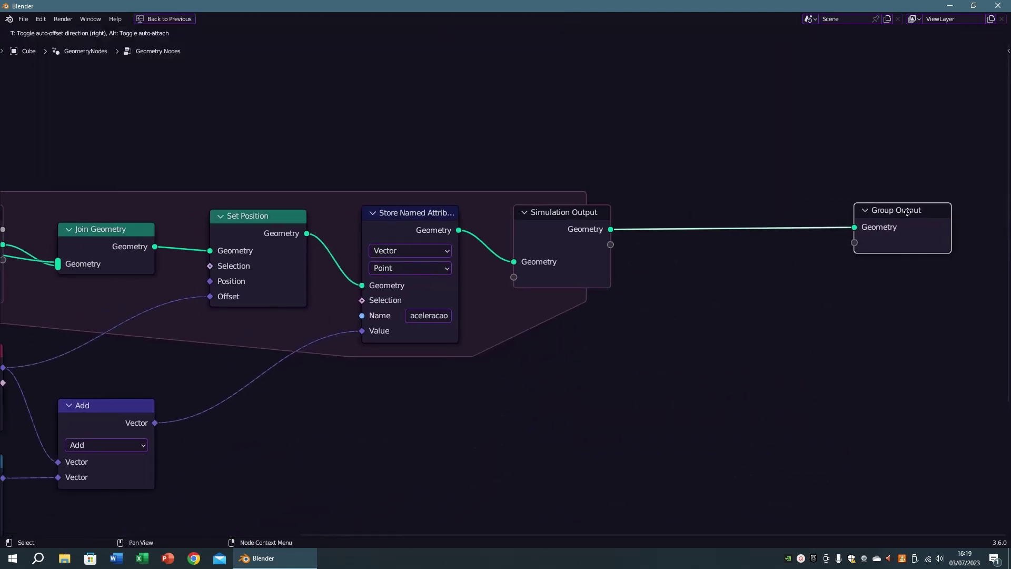
pyautogui.moveTo(573, 218); pyautogui.dragTo(757, 213)
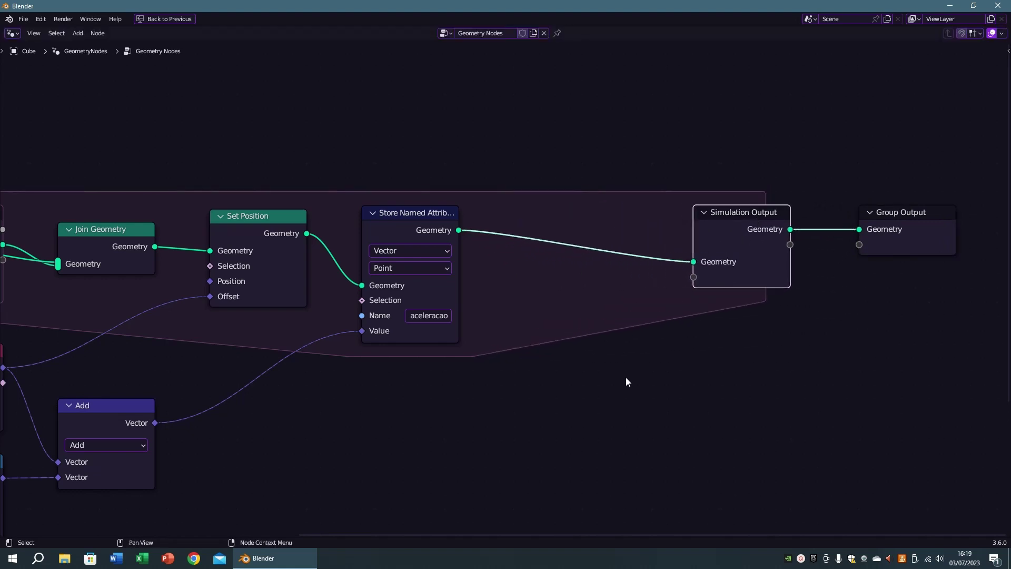
pyautogui.moveTo(626, 377); pyautogui.dragTo(647, 375, button='middle')
pyautogui.scroll(1, 647, 375)
pyautogui.click(646, 375)
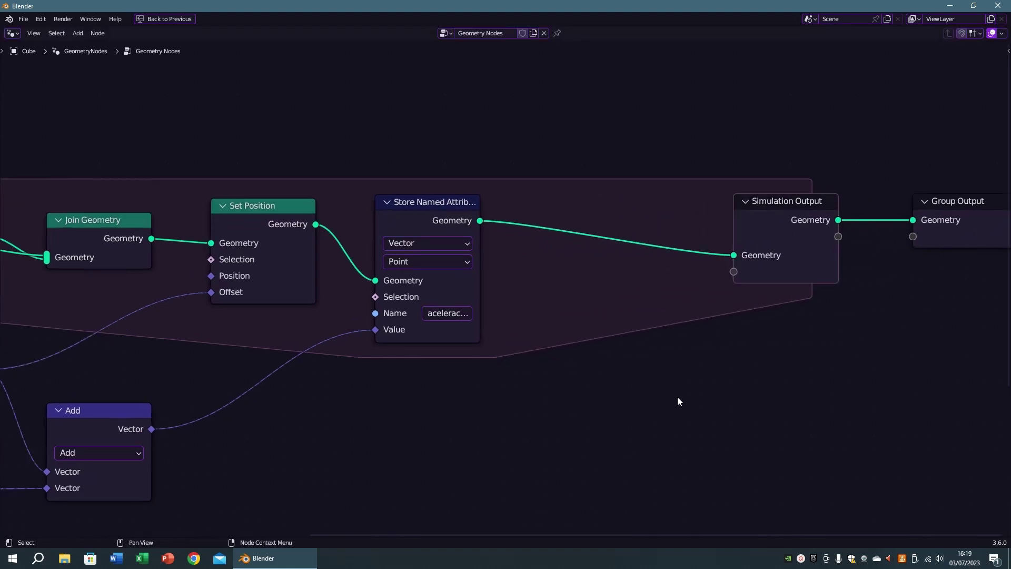
# - Insert a Delete Geometry node before Simulation Output and test the playback
pyautogui.press('F3')
pyautogui.write('dele')
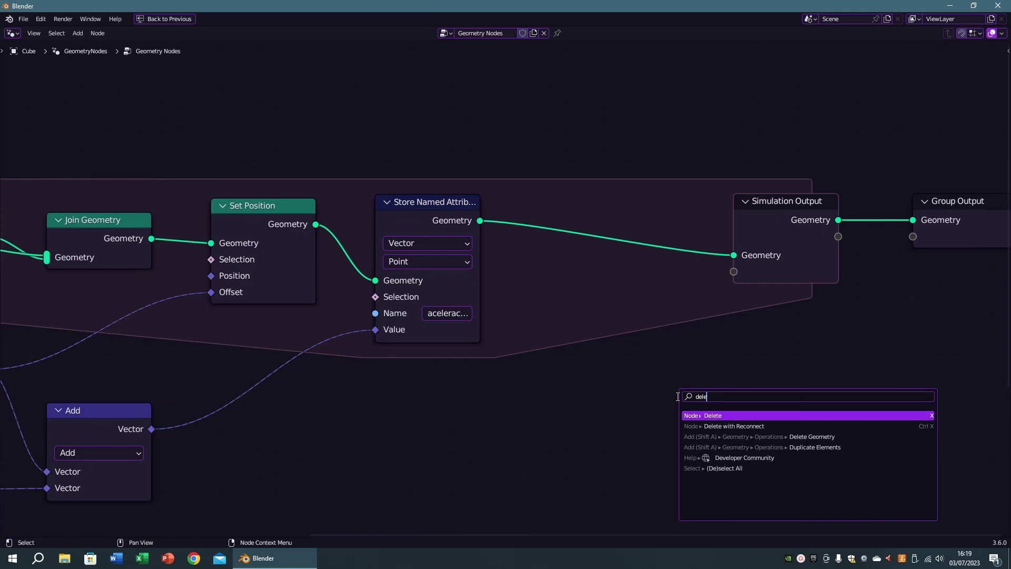
pyautogui.press('Down')
pyautogui.press('Down')
pyautogui.press('Return')
pyautogui.click(557, 321)
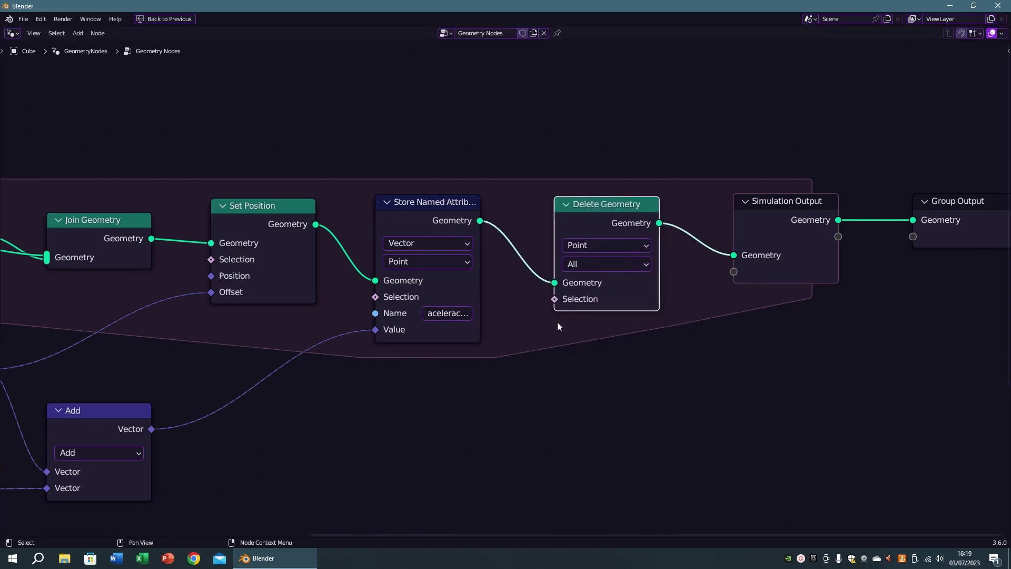
pyautogui.moveTo(558, 399); pyautogui.dragTo(641, 327, button='middle')
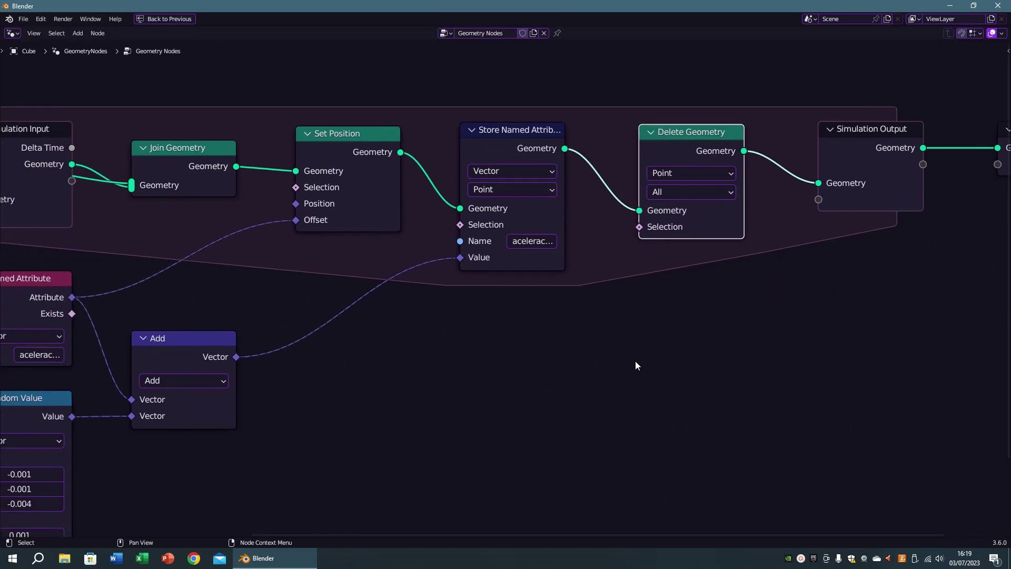
pyautogui.hotkey('ctrl', 'space')
pyautogui.press('space')
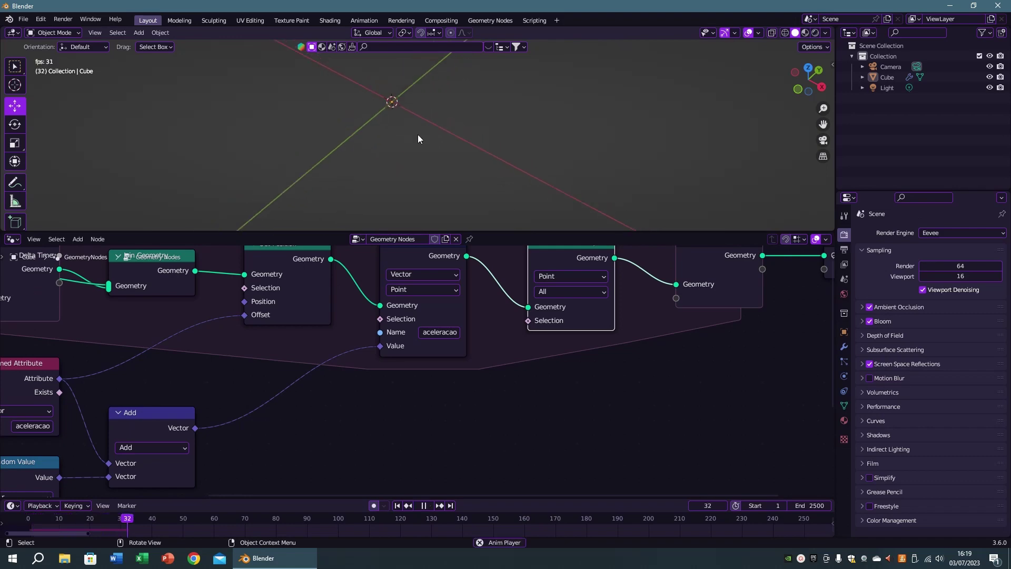
pyautogui.press('Escape')
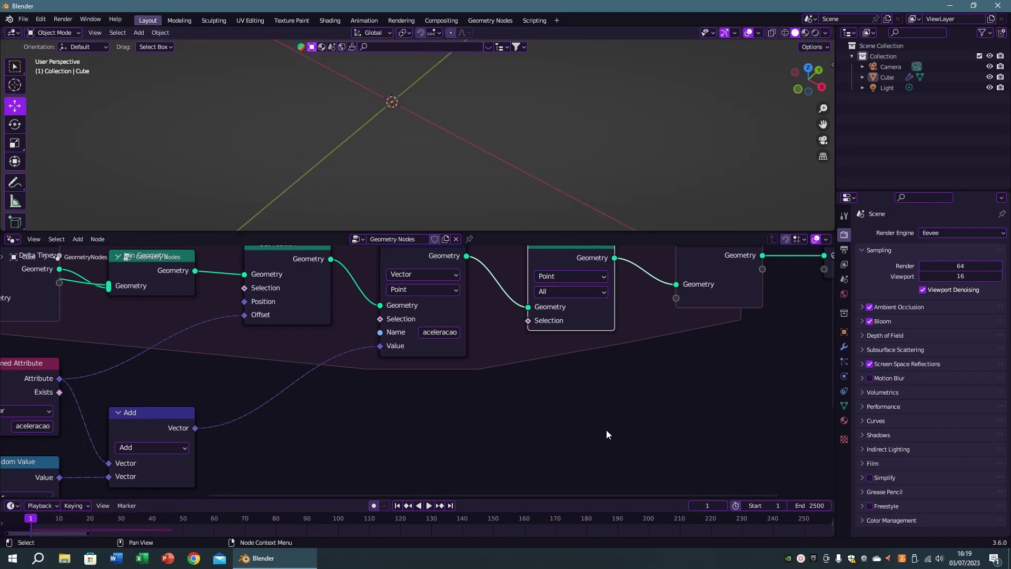
# - Start wiring Delete Geometry's Selection input in the maximized node editor
pyautogui.hotkey('ctrl', 'space')
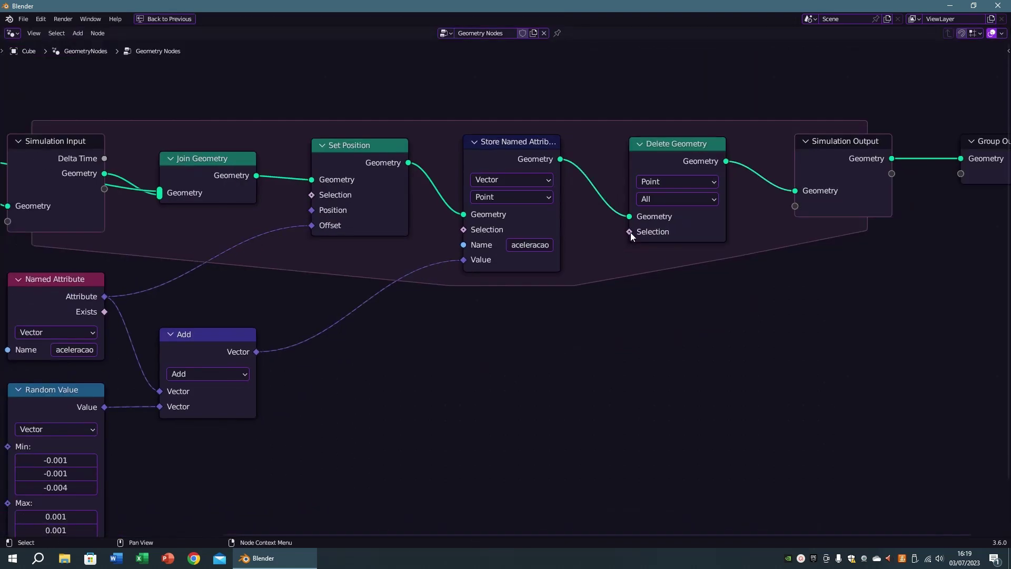
pyautogui.moveTo(629, 231); pyautogui.dragTo(554, 355)
pyautogui.scroll(2, 529, 375)
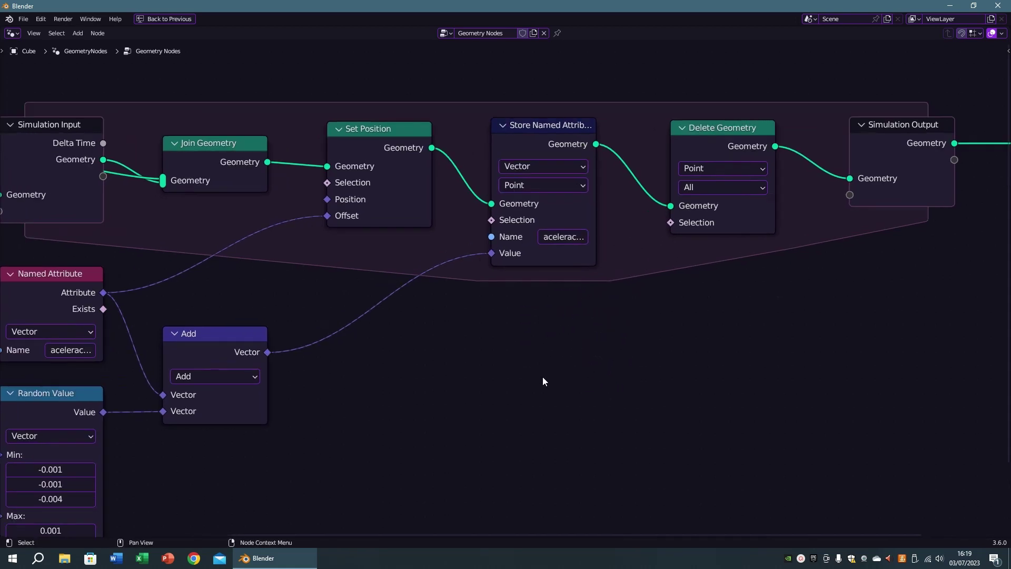
# - Add a Position input node and place it under the Add node
pyautogui.press('F3')
pyautogui.write('posi')
pyautogui.press('Down')
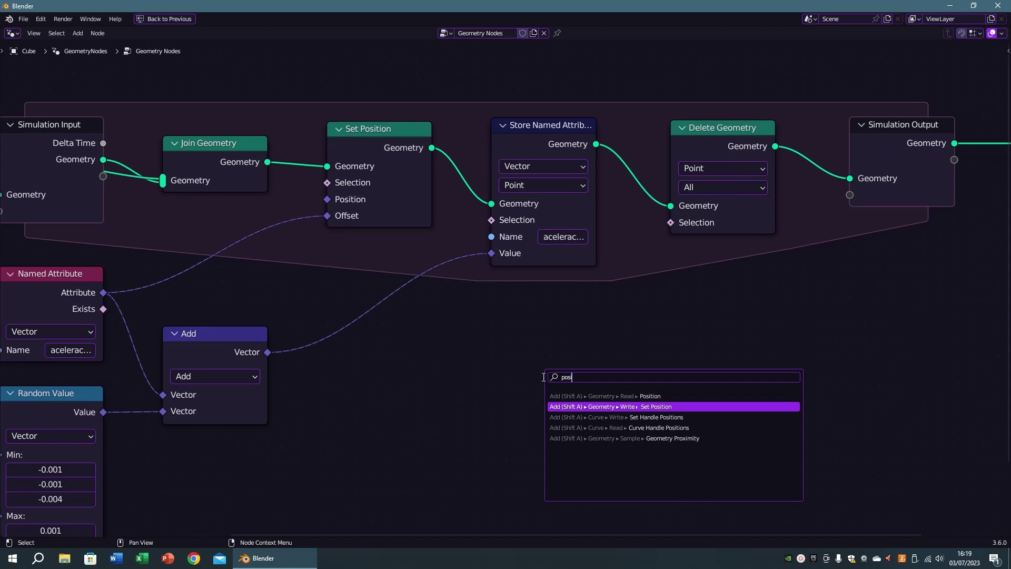
pyautogui.press('Up')
pyautogui.press('Return')
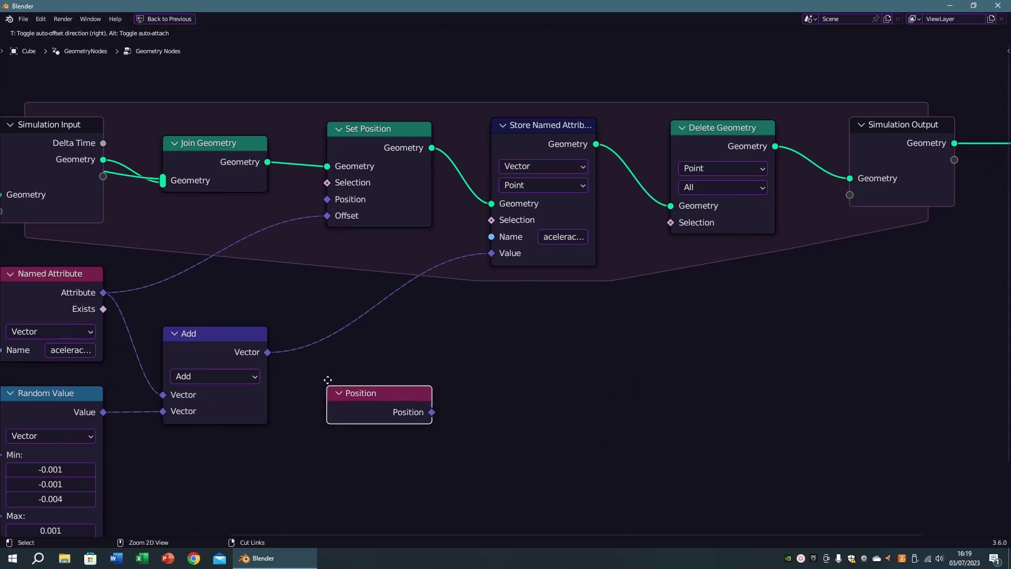
pyautogui.click(328, 380)
pyautogui.hotkey('ctrl', 'space')
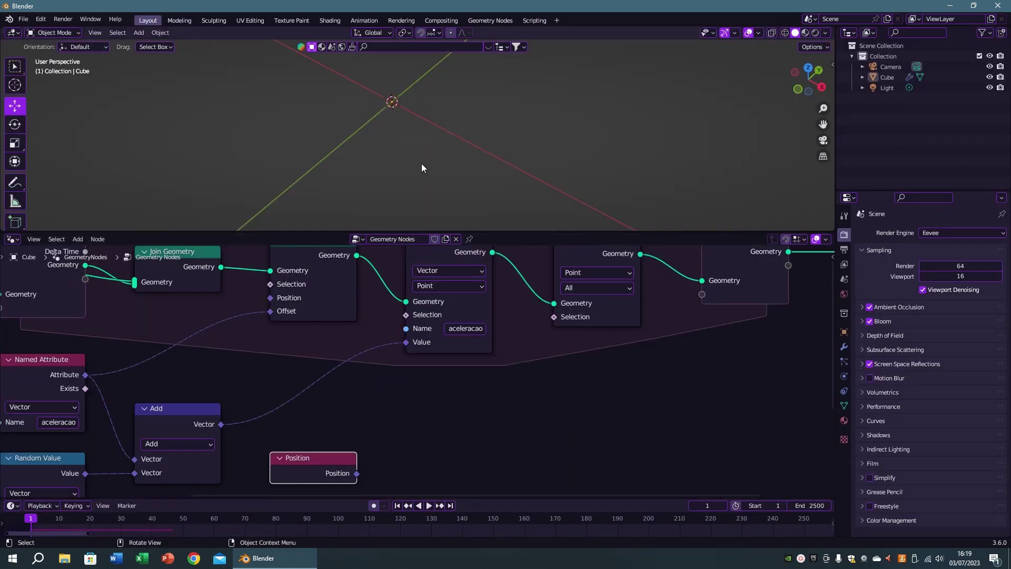
pyautogui.press('KP_1')
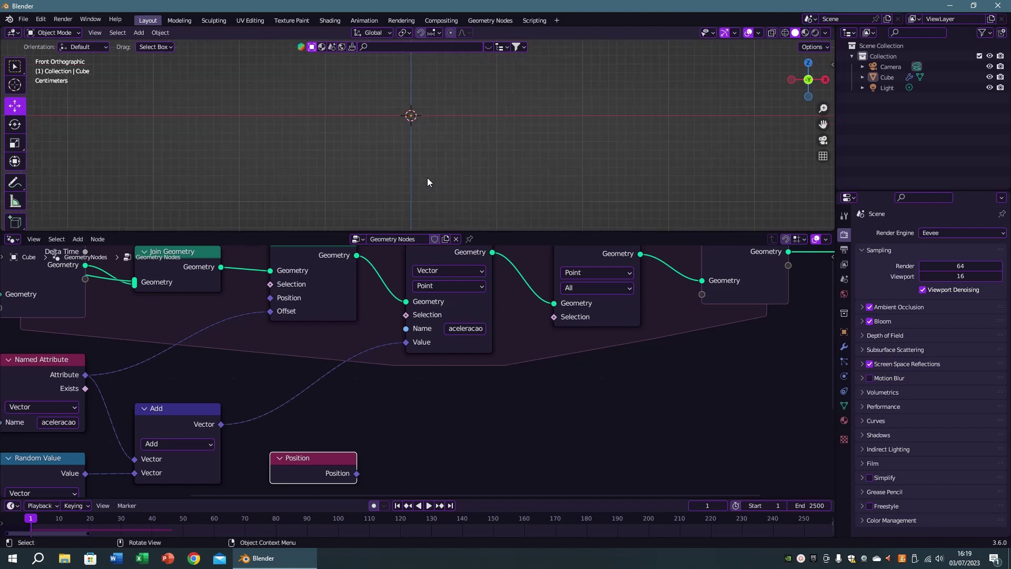
pyautogui.scroll(-1, 427, 181)
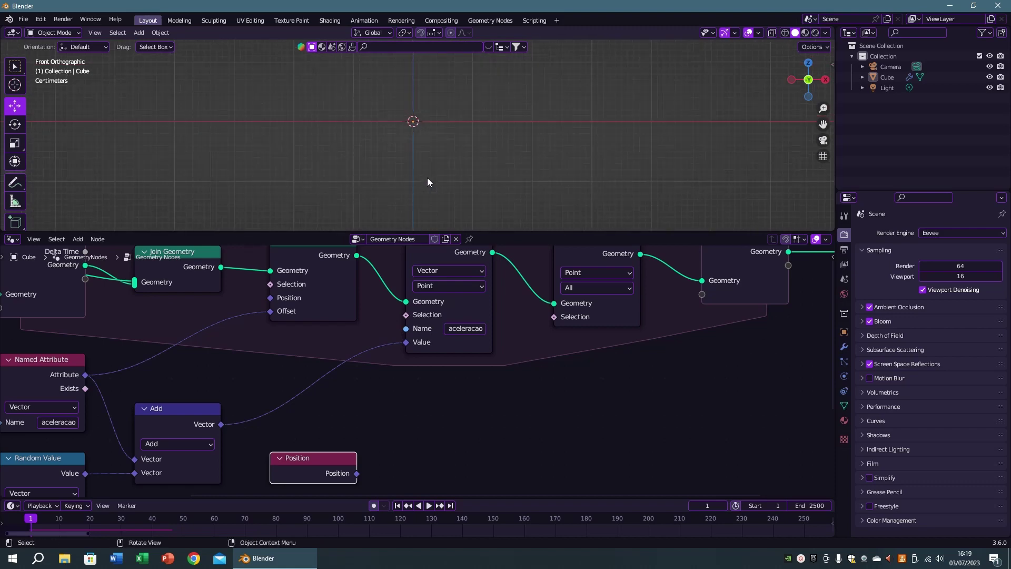
pyautogui.scroll(-1, 428, 178)
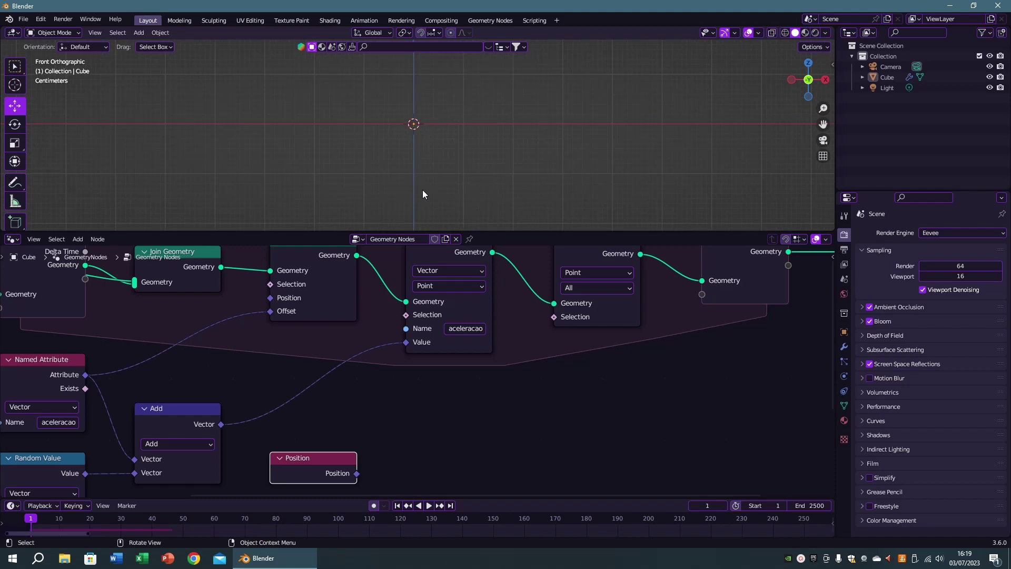
pyautogui.hotkey('ctrl', 'space')
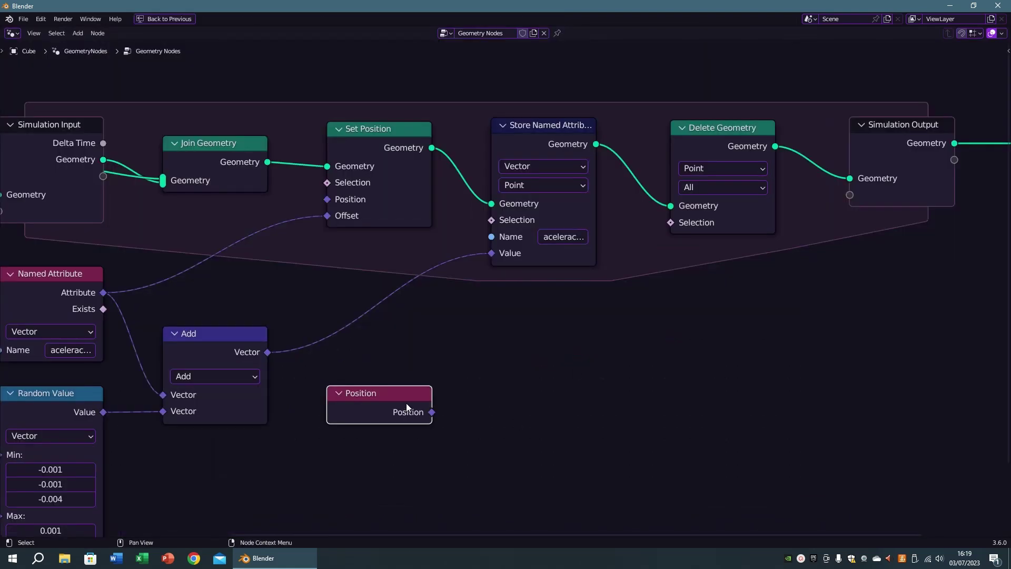
pyautogui.moveTo(406, 407); pyautogui.dragTo(241, 467)
# - Add a Separate XYZ node fed by Position
pyautogui.hotkey('shift', 'a')
pyautogui.write('s')
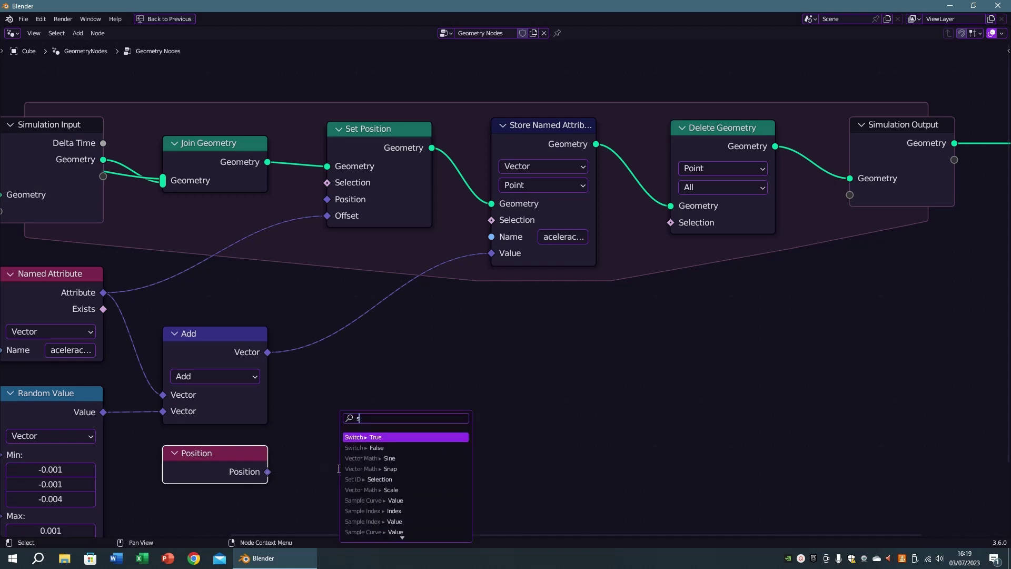
pyautogui.write('epa')
pyautogui.press('Return')
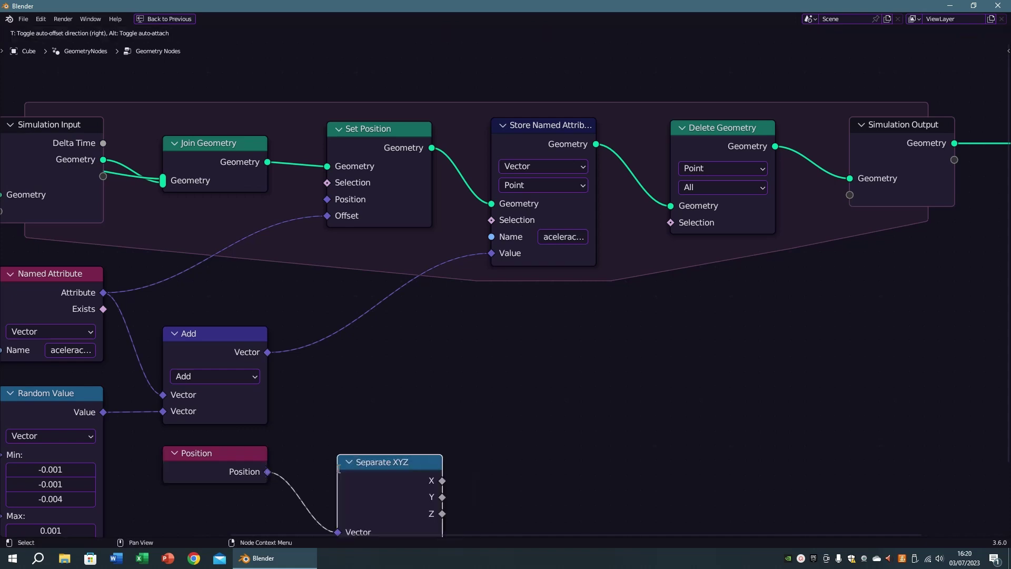
pyautogui.click(406, 439)
pyautogui.moveTo(406, 439); pyautogui.dragTo(411, 331, button='middle')
pyautogui.click(435, 358)
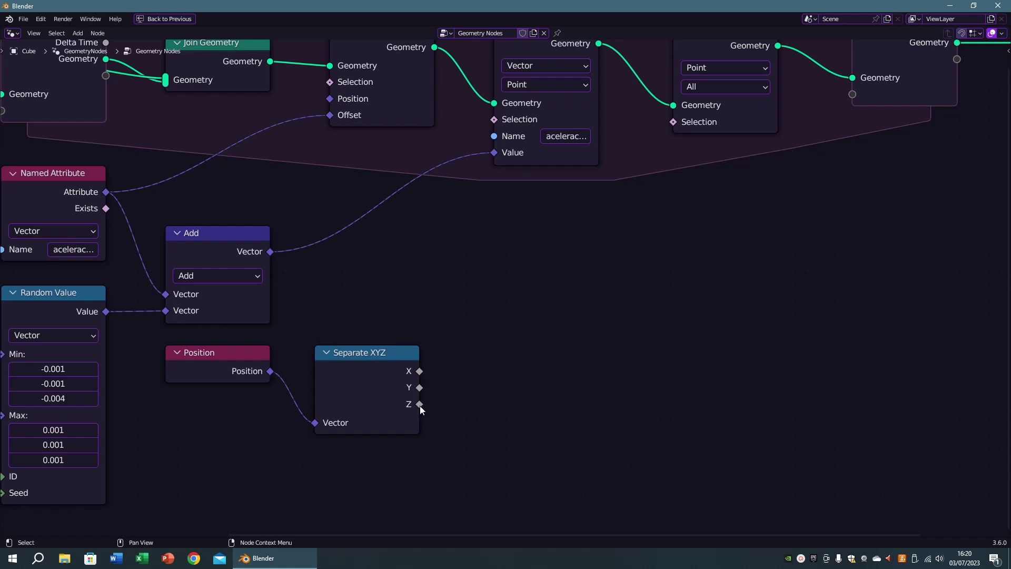
# - From Z, add a Less Than compare with B −3 driving Delete Geometry's Selection
pyautogui.moveTo(419, 404); pyautogui.dragTo(498, 377)
pyautogui.write('compare')
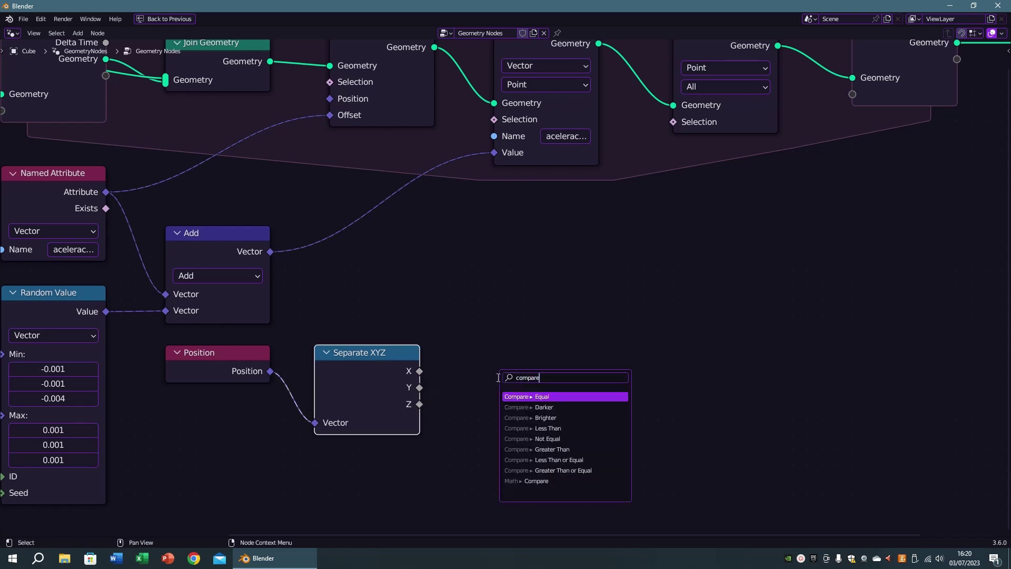
pyautogui.press('Down')
pyautogui.press('Down')
pyautogui.press('Down')
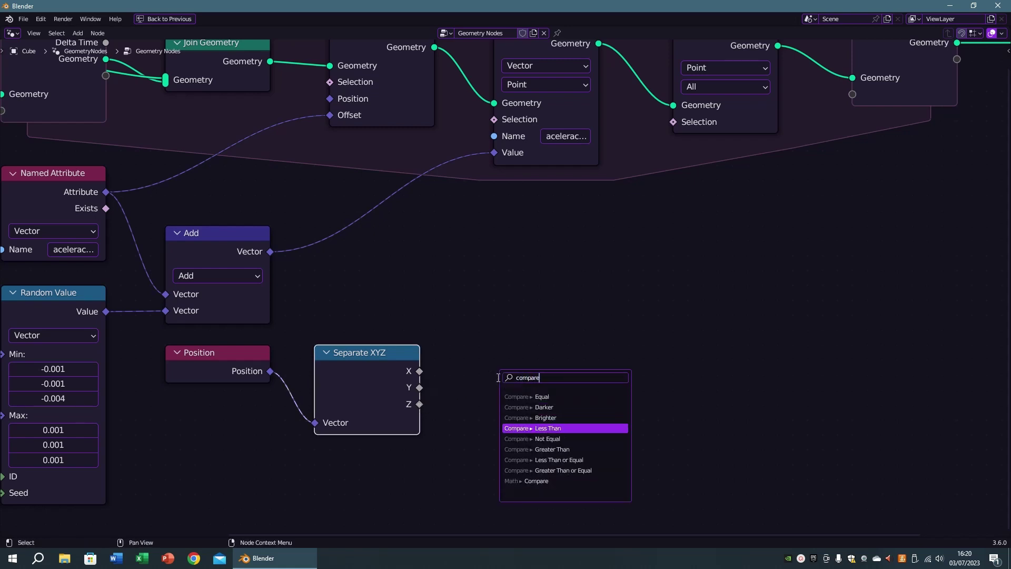
pyautogui.press('Return')
pyautogui.click(467, 359)
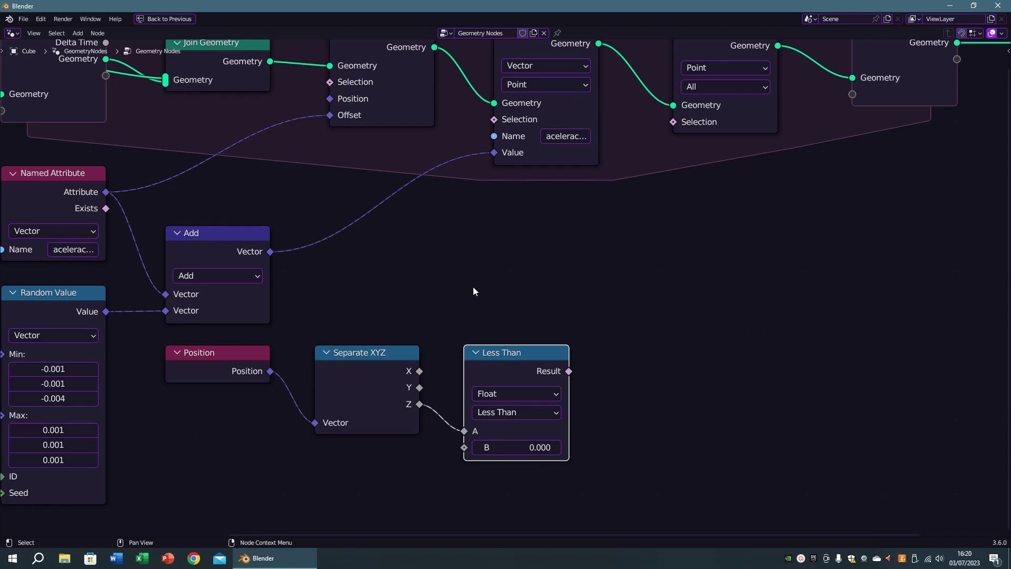
pyautogui.click(551, 447)
pyautogui.write('-3.000')
pyautogui.moveTo(569, 371); pyautogui.dragTo(673, 122)
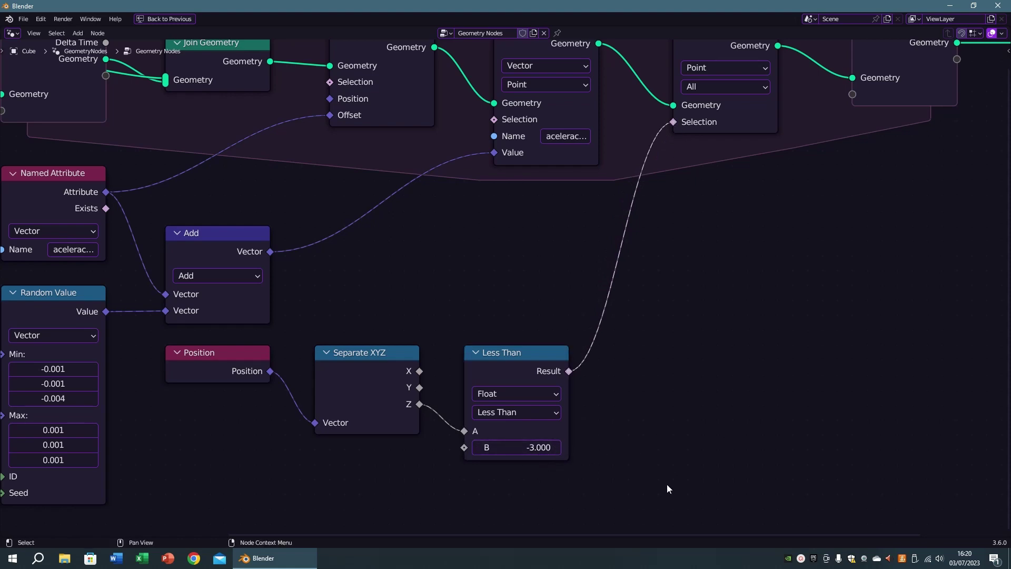
pyautogui.hotkey('ctrl', 'space')
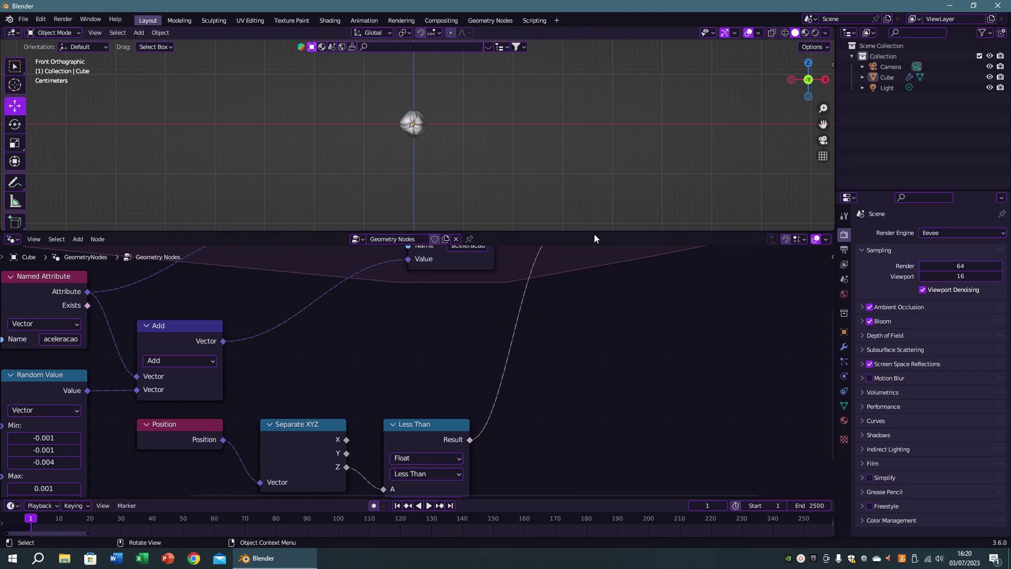
# - Play the simulation, orbit around the falling plume, then stop and rewind to frame 1
pyautogui.moveTo(594, 235); pyautogui.dragTo(527, 373)
pyautogui.moveTo(473, 217)
pyautogui.mouseDown(button='middle')
pyautogui.moveTo(454, 219)
pyautogui.moveTo(436, 244)
pyautogui.mouseUp(button='middle')
pyautogui.press('space')
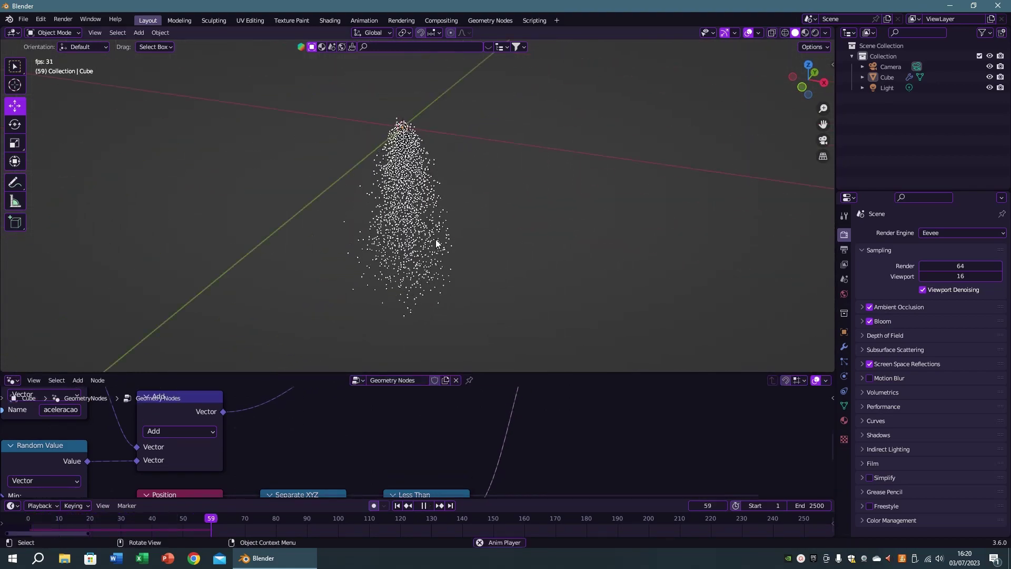
pyautogui.scroll(3, 438, 261)
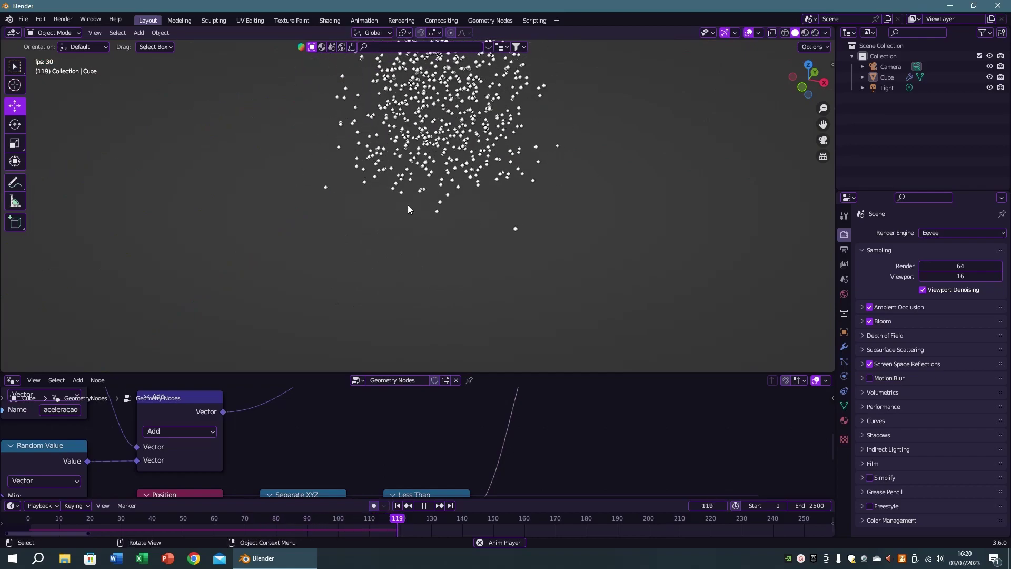
pyautogui.scroll(-3, 381, 205)
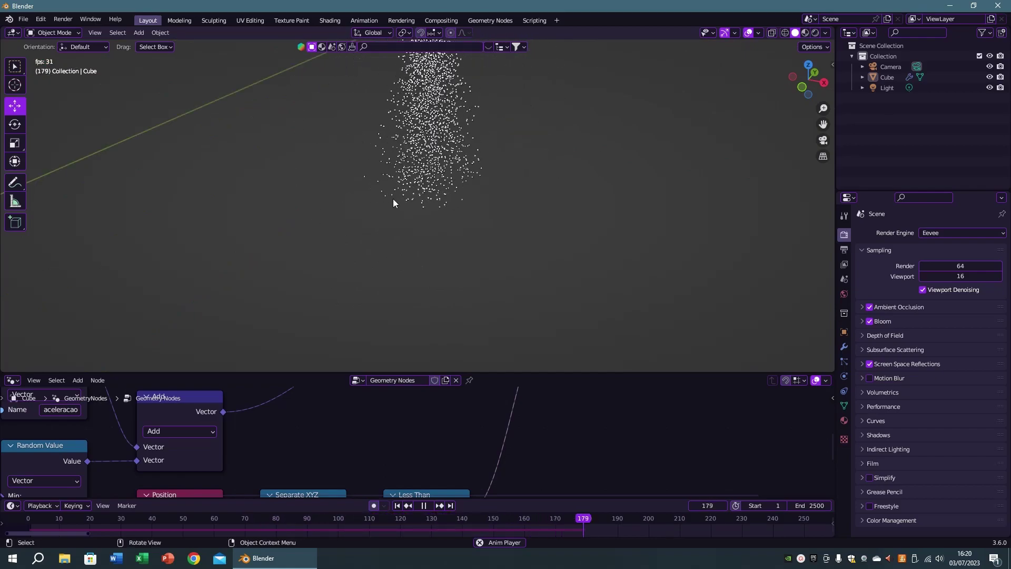
pyautogui.moveTo(393, 202)
pyautogui.mouseDown(button='middle')
pyautogui.moveTo(422, 216)
pyautogui.moveTo(451, 204)
pyautogui.mouseUp(button='middle')
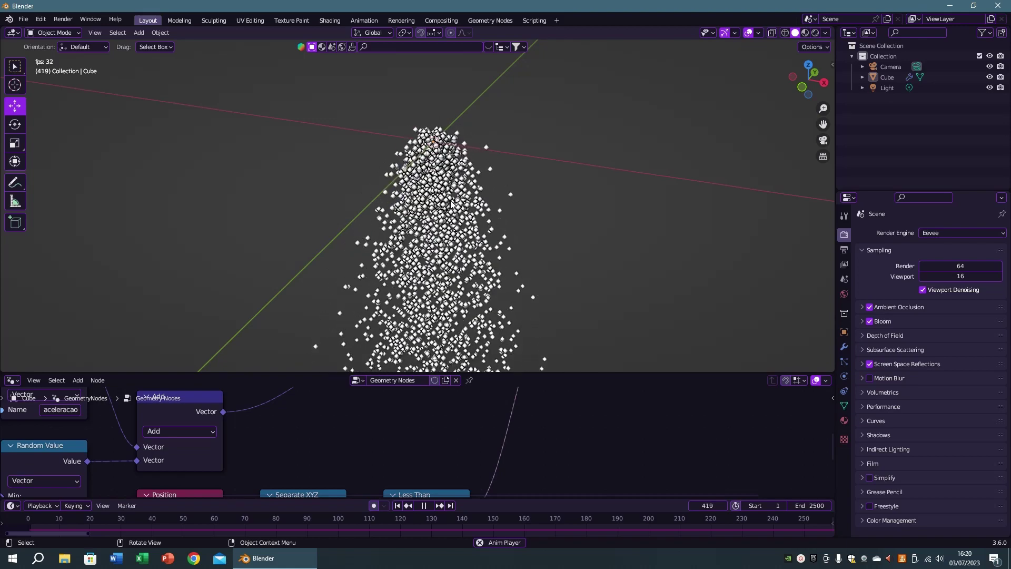
pyautogui.press('Escape')
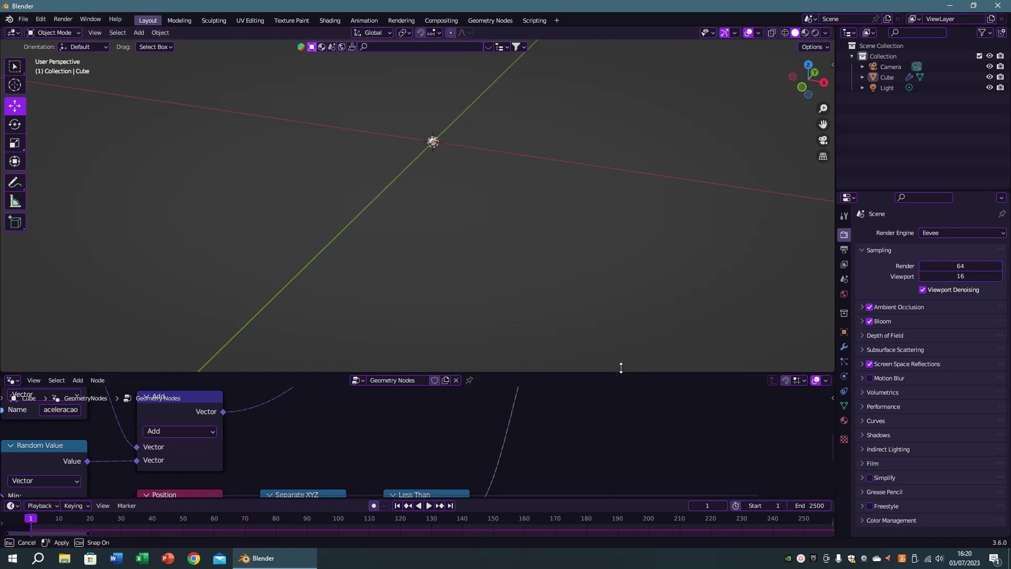
# - Switch the viewport to Rendered shading and delete the Light object
pyautogui.moveTo(619, 373)
pyautogui.mouseDown()
pyautogui.moveTo(621, 184)
pyautogui.moveTo(624, 421)
pyautogui.mouseUp()
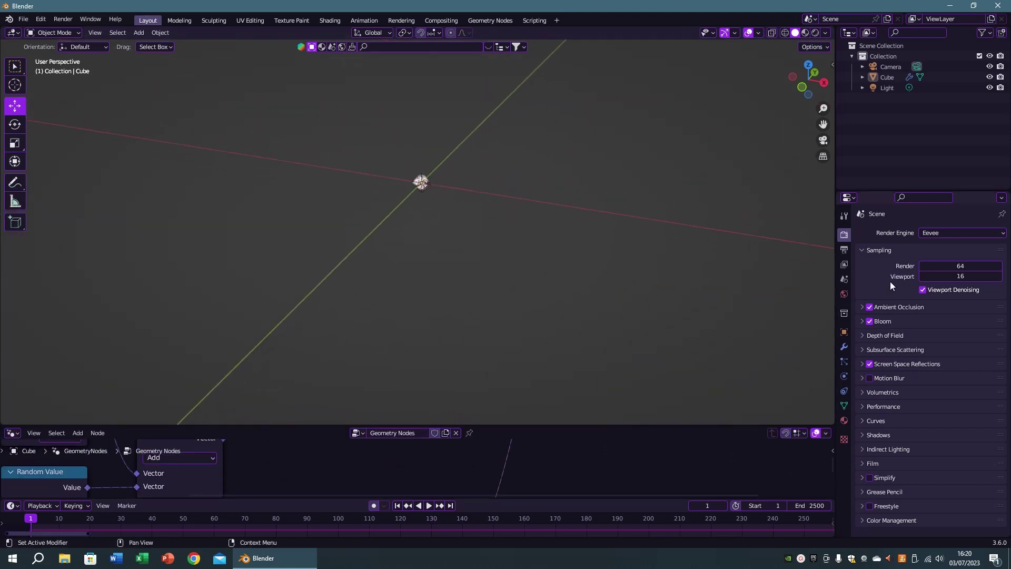
pyautogui.click(815, 33)
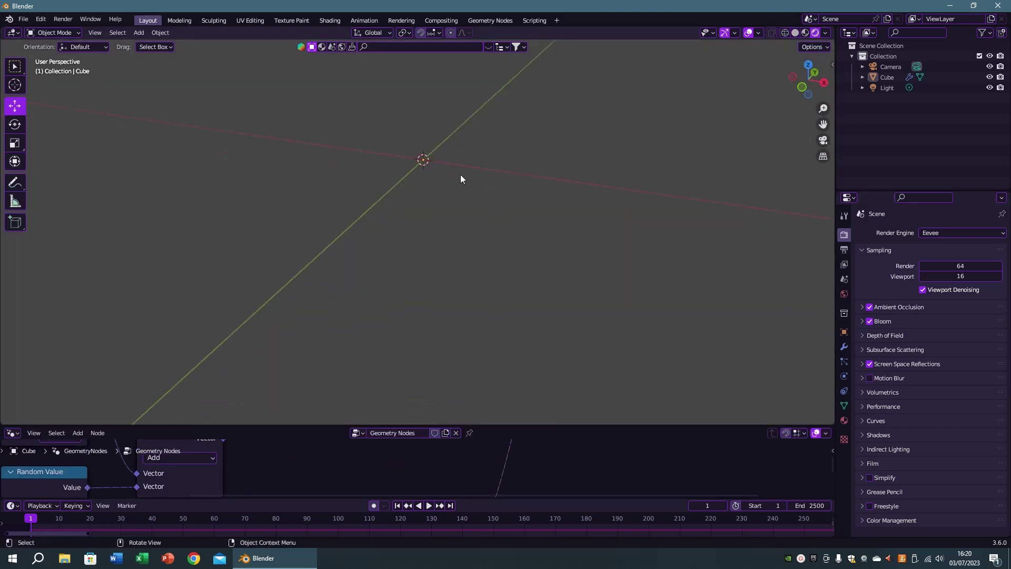
pyautogui.keyDown('shift'); pyautogui.moveTo(460, 175); pyautogui.dragTo(457, 243, button='middle'); pyautogui.keyUp('shift')
pyautogui.click(889, 88)
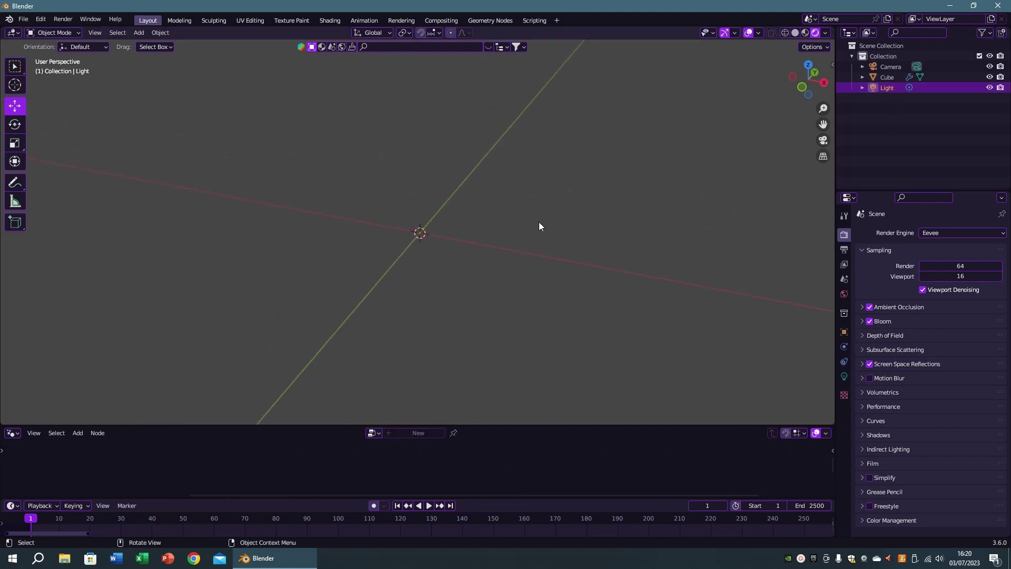
pyautogui.press('Delete')
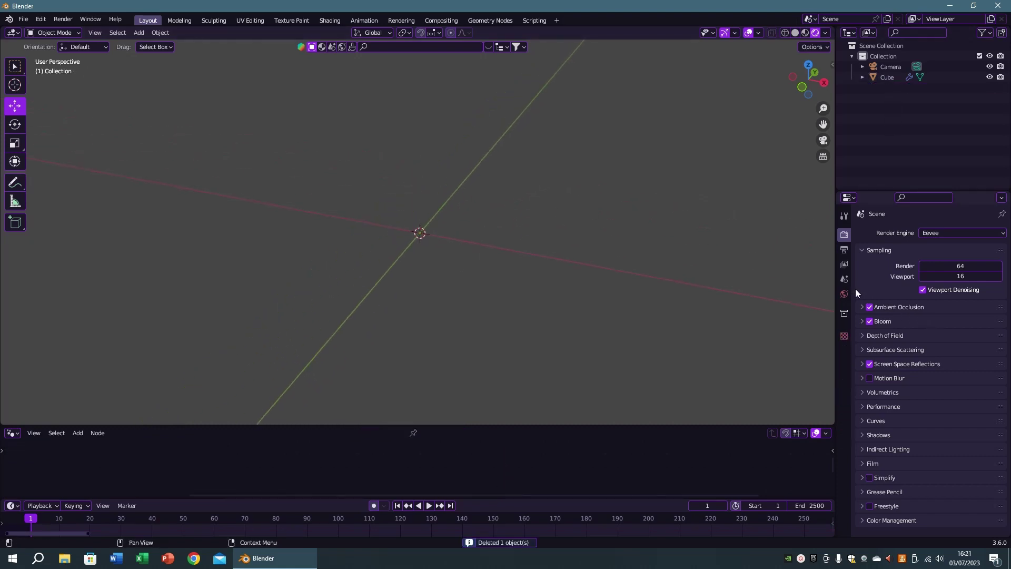
# - Set the World background colour to black
pyautogui.click(844, 293)
pyautogui.click(942, 304)
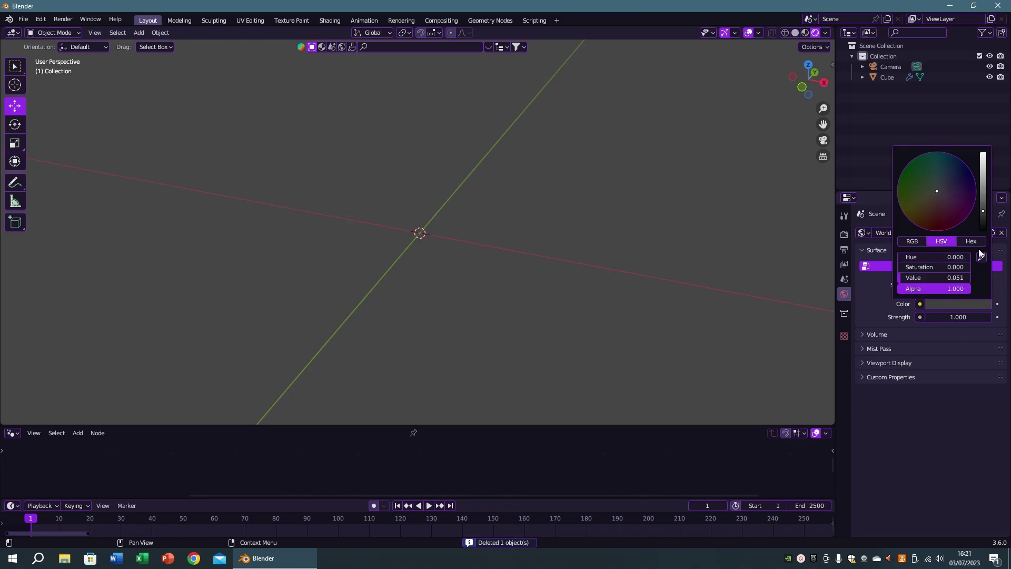
pyautogui.moveTo(984, 217); pyautogui.dragTo(983, 230)
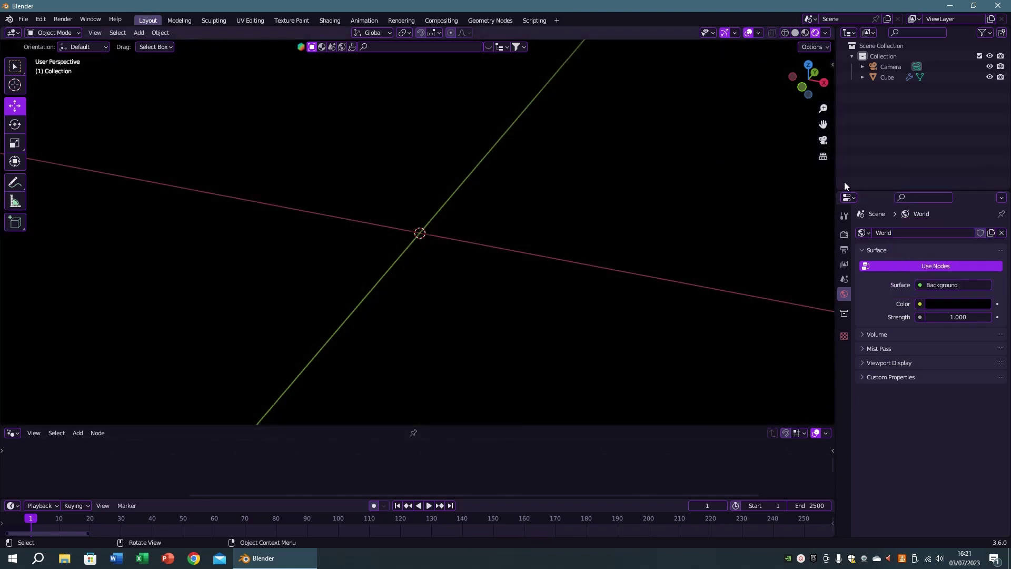
pyautogui.click(887, 78)
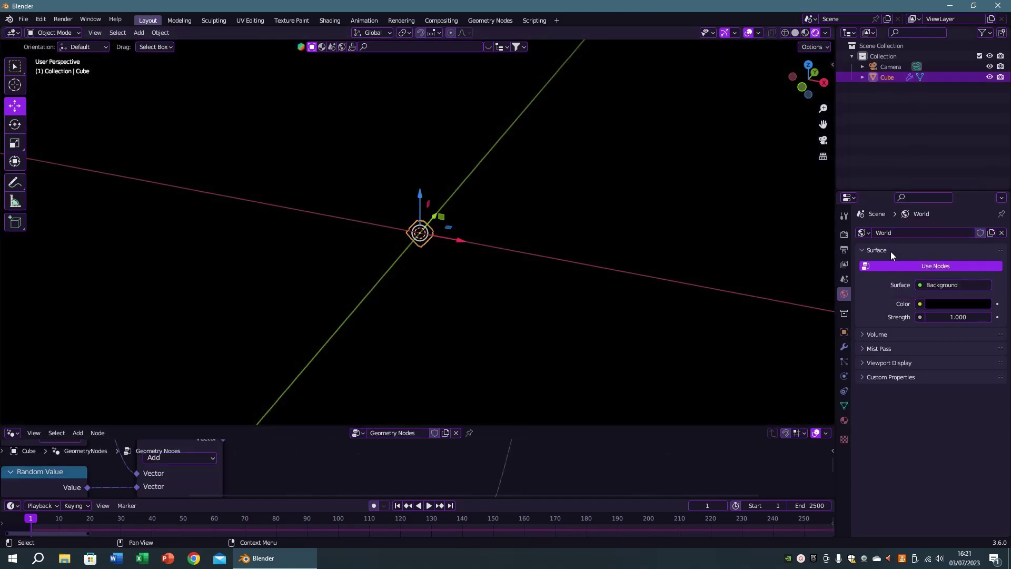
# - Give the cube's material a bright orange emission colour at strength 16
pyautogui.click(844, 420)
pyautogui.scroll(-6, 945, 400)
pyautogui.scroll(-3, 954, 416)
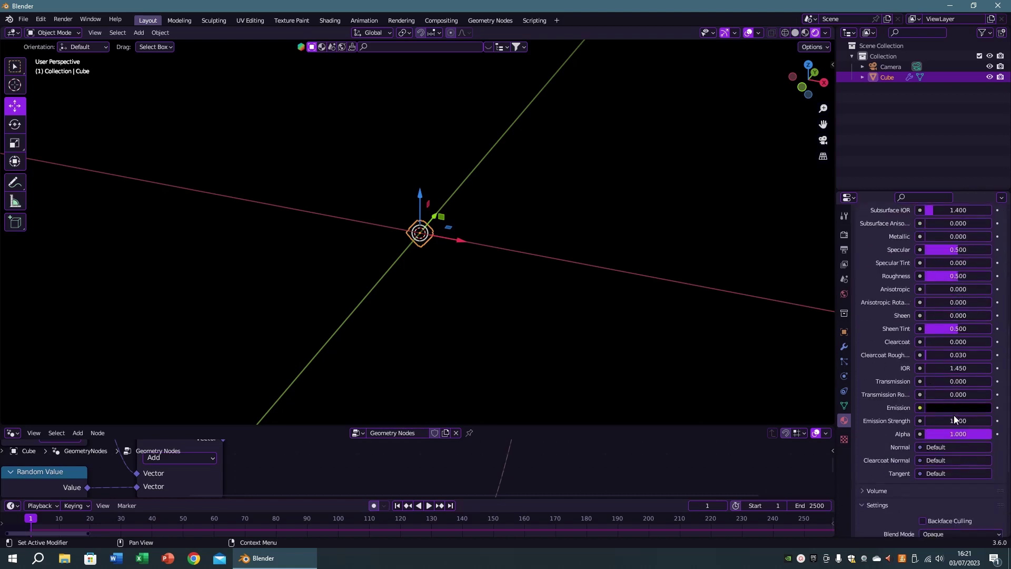
pyautogui.click(954, 409)
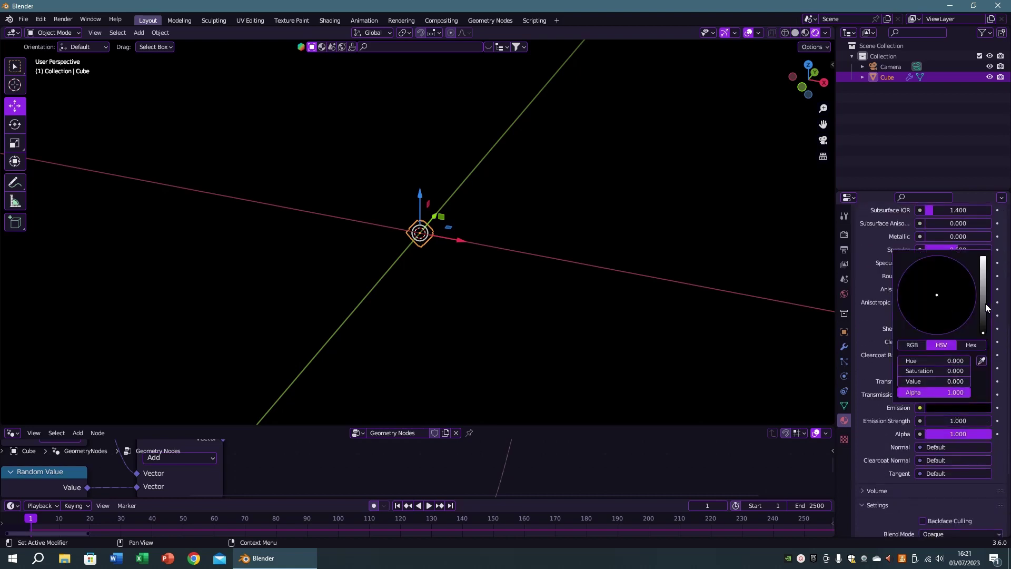
pyautogui.moveTo(986, 308); pyautogui.dragTo(982, 296)
pyautogui.click(916, 329)
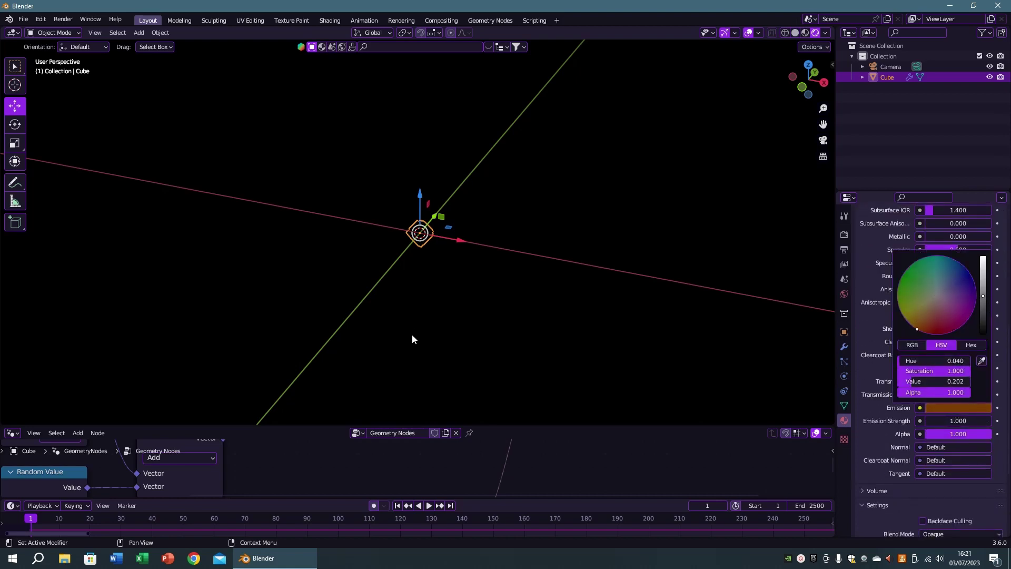
pyautogui.moveTo(1005, 315); pyautogui.dragTo(982, 258)
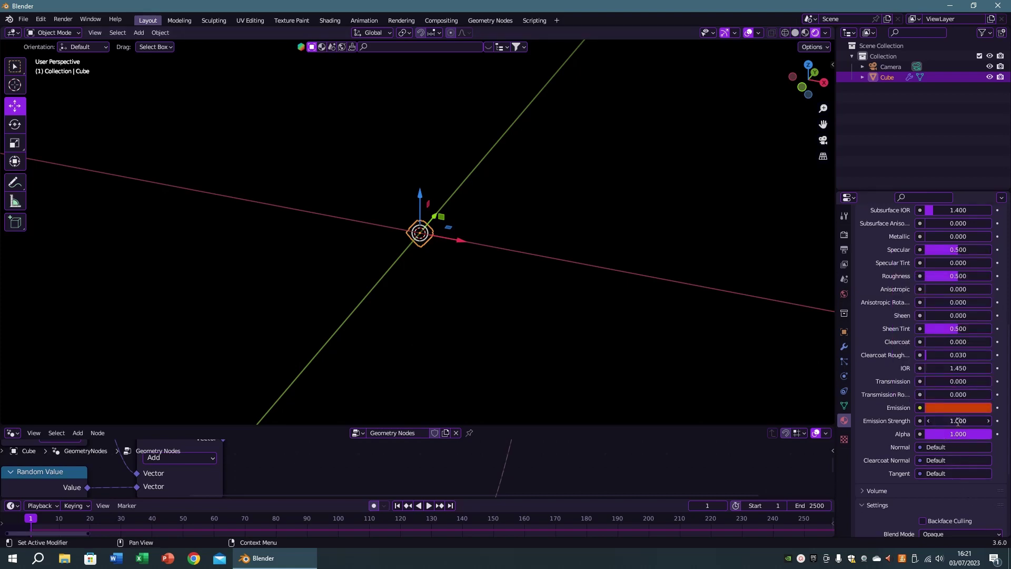
pyautogui.click(949, 423)
pyautogui.write('16')
pyautogui.press('Return')
# - Move the Group Output node right to make room at the end of the tree
pyautogui.hotkey('ctrl', 'space')
pyautogui.moveTo(630, 315); pyautogui.dragTo(339, 443, button='middle')
pyautogui.scroll(2, 595, 328)
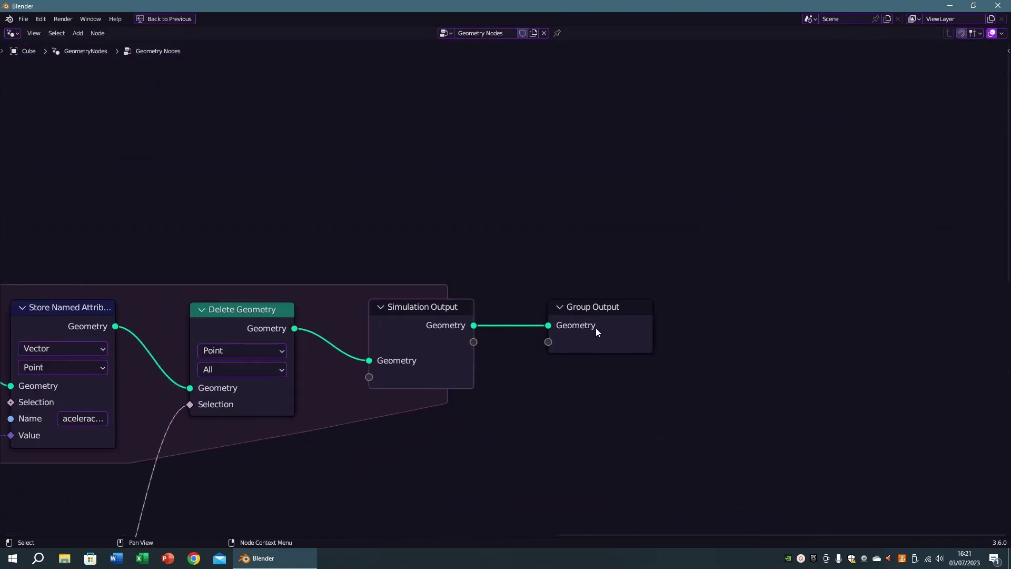
pyautogui.click(595, 315)
pyautogui.moveTo(595, 314); pyautogui.dragTo(792, 315)
pyautogui.moveTo(624, 422)
pyautogui.mouseDown(button='middle')
pyautogui.moveTo(684, 293)
pyautogui.moveTo(603, 334)
pyautogui.moveTo(373, 277)
pyautogui.moveTo(636, 282)
pyautogui.mouseUp(button='middle')
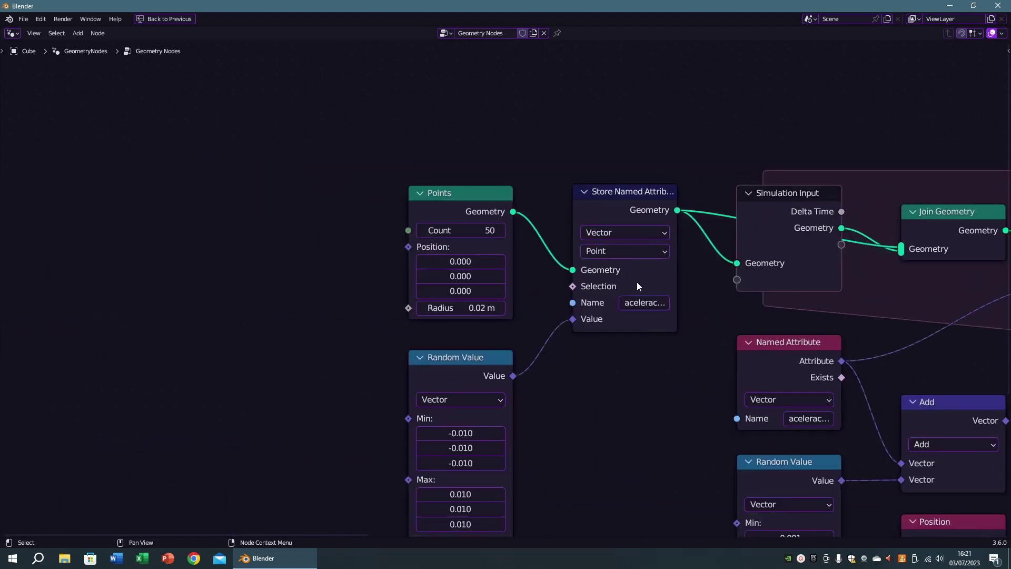
pyautogui.click(450, 198)
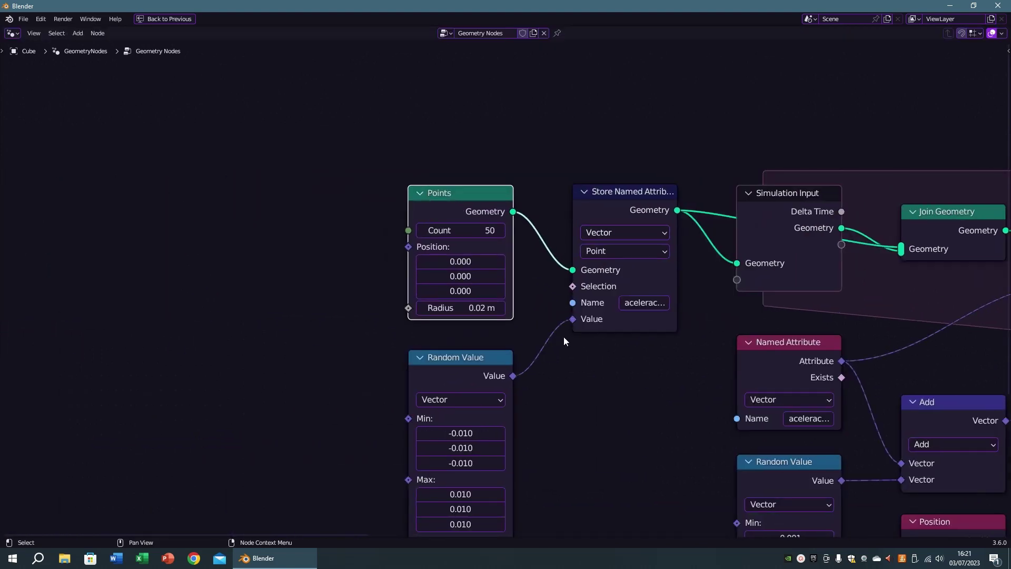
pyautogui.moveTo(564, 338); pyautogui.dragTo(44, 297, button='middle')
pyautogui.moveTo(734, 341); pyautogui.dragTo(612, 361, button='middle')
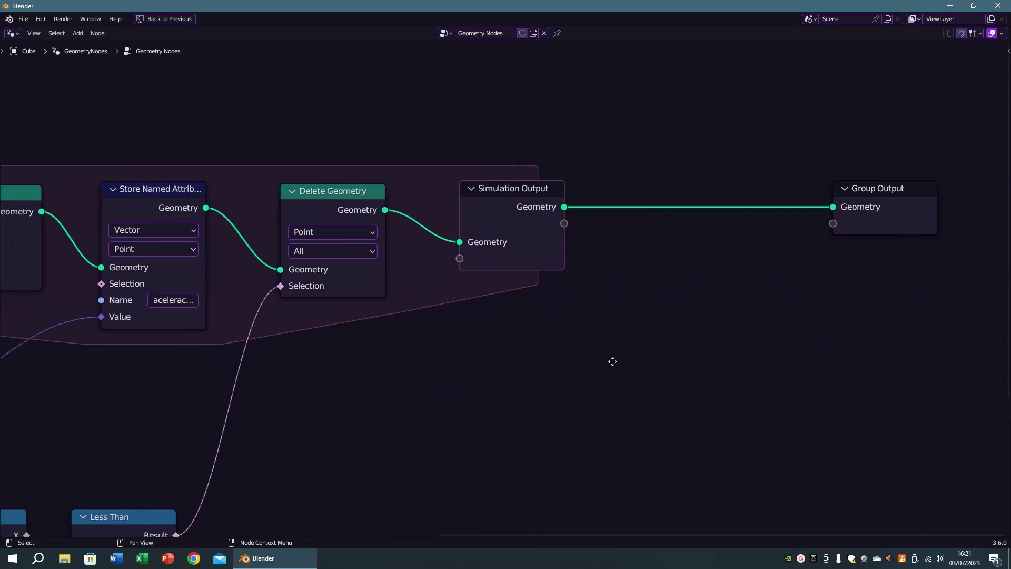
pyautogui.moveTo(648, 350)
pyautogui.mouseDown(button='middle')
pyautogui.moveTo(681, 330)
pyautogui.moveTo(636, 348)
pyautogui.mouseUp(button='middle')
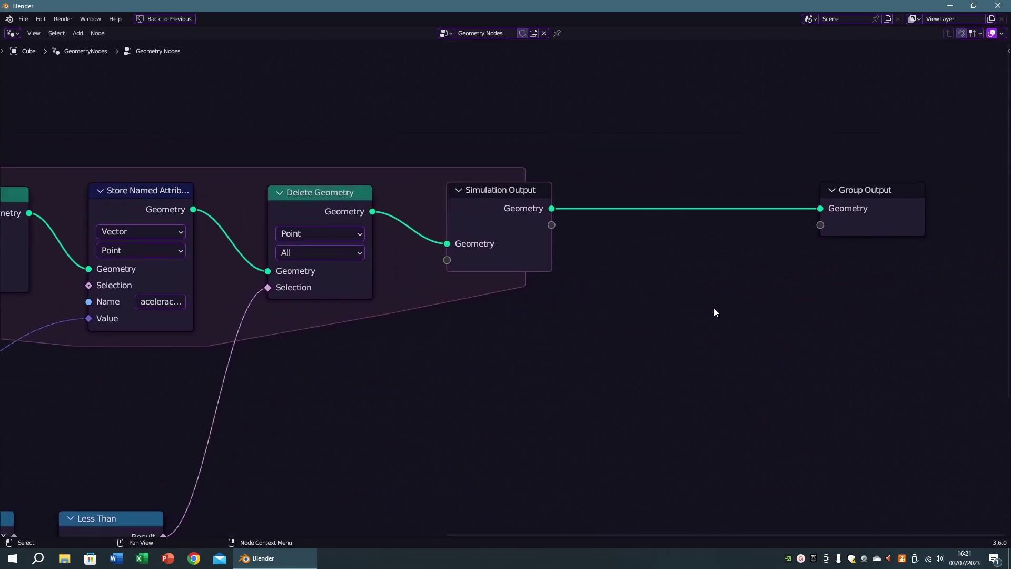
# - Insert an Instance on Points node before Group Output
pyautogui.press('F3')
pyautogui.press('BackSpace')
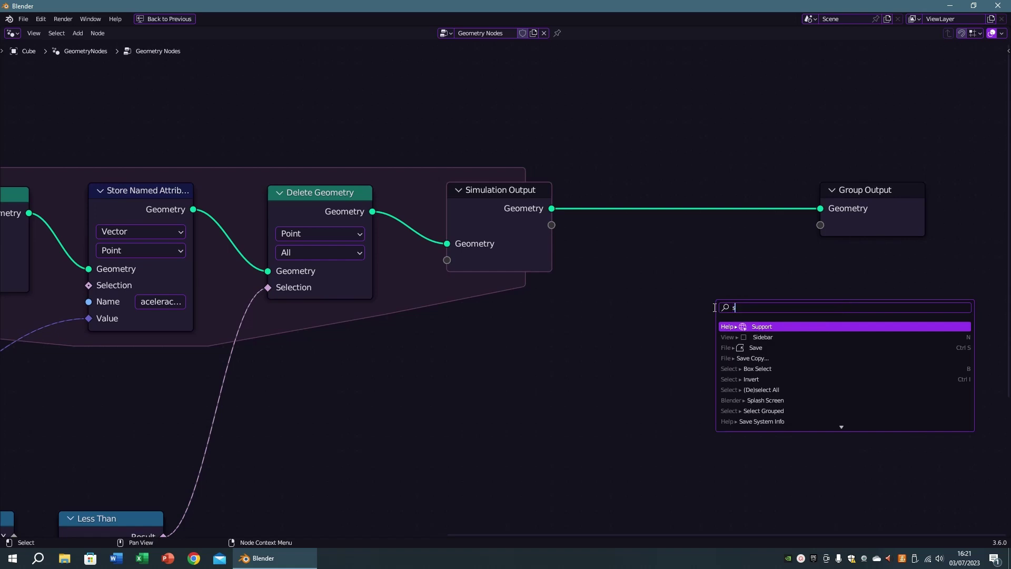
pyautogui.write('instances')
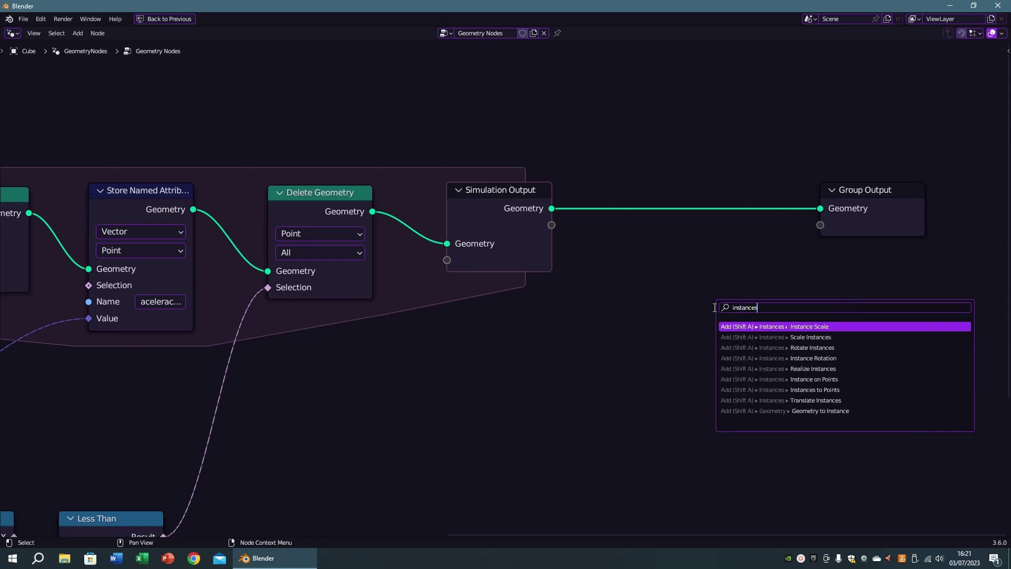
pyautogui.press('Down')
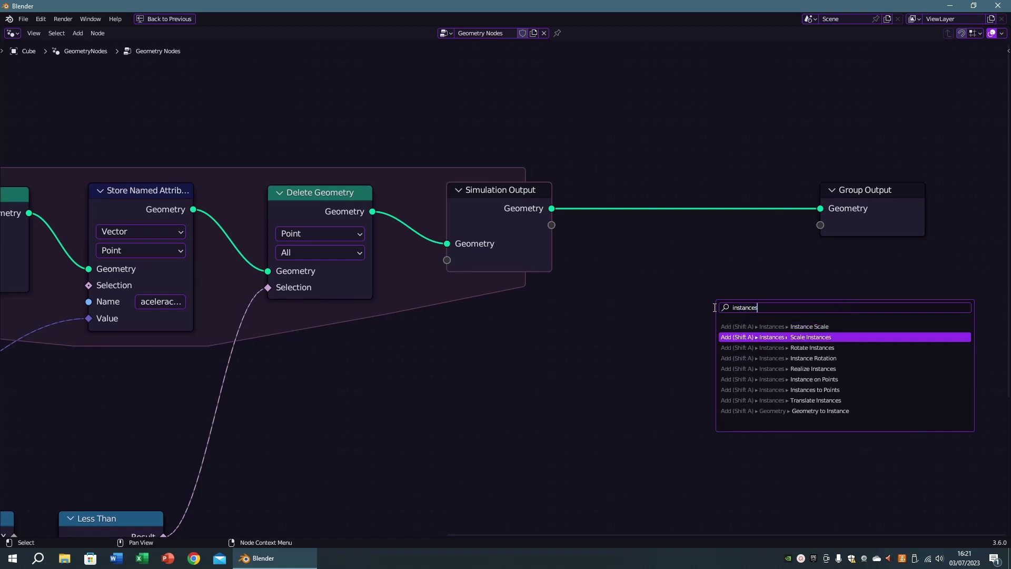
pyautogui.press('BackSpace')
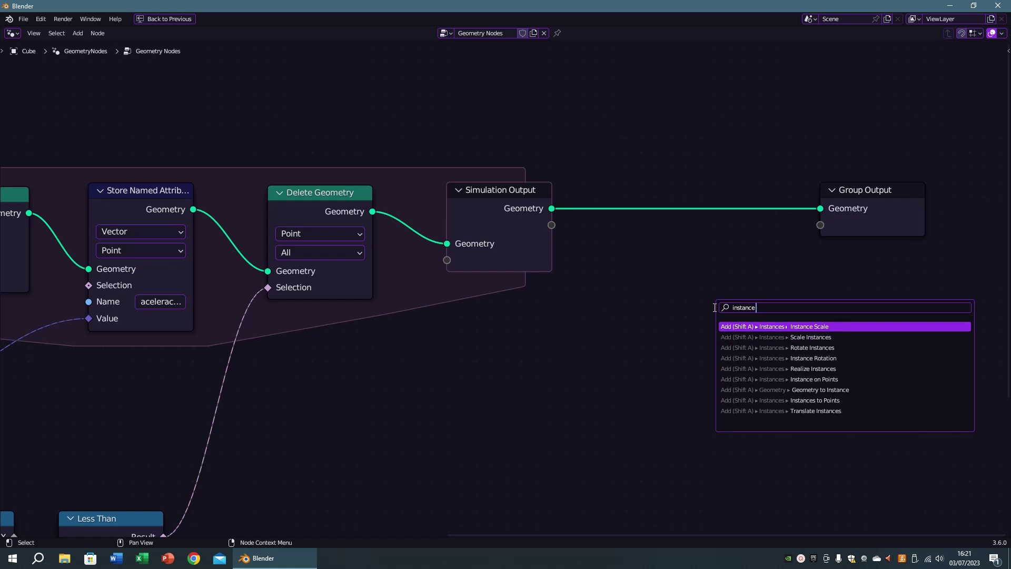
pyautogui.write('on')
pyautogui.press('Return')
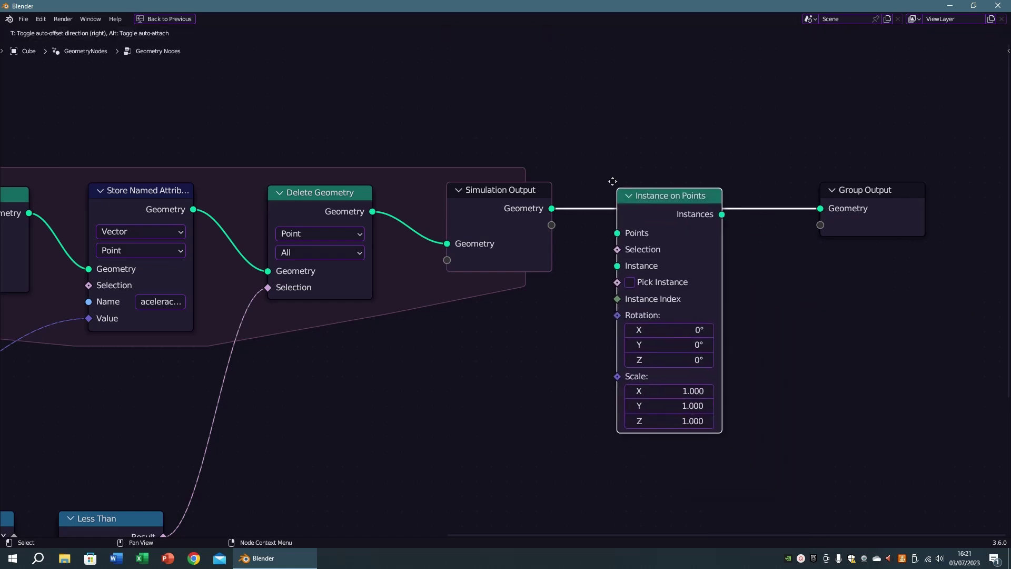
pyautogui.click(621, 175)
# - Instance an Ico Sphere of radius 0.02 m on the points
pyautogui.moveTo(621, 253); pyautogui.dragTo(535, 352)
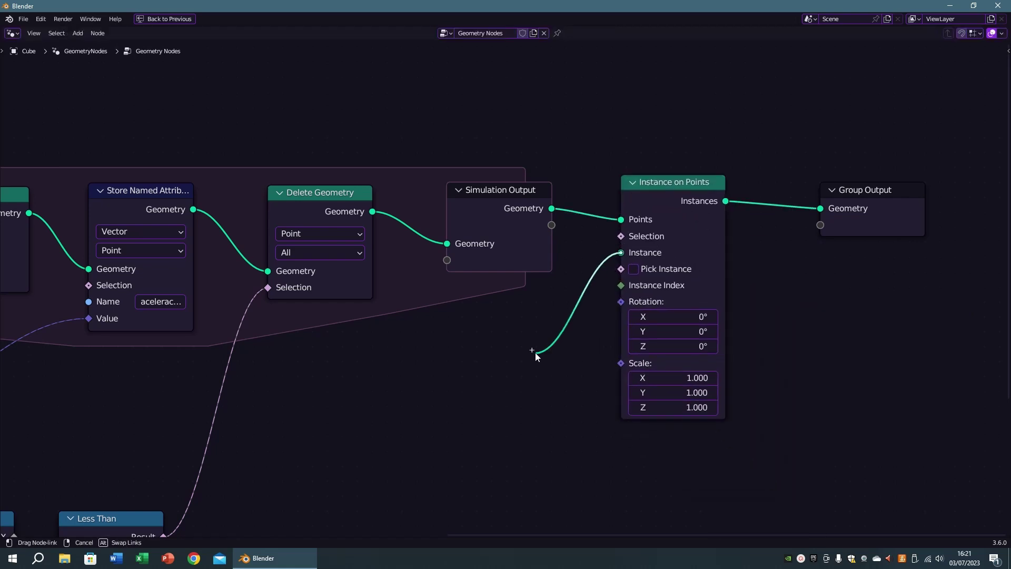
pyautogui.write('ico')
pyautogui.press('Return')
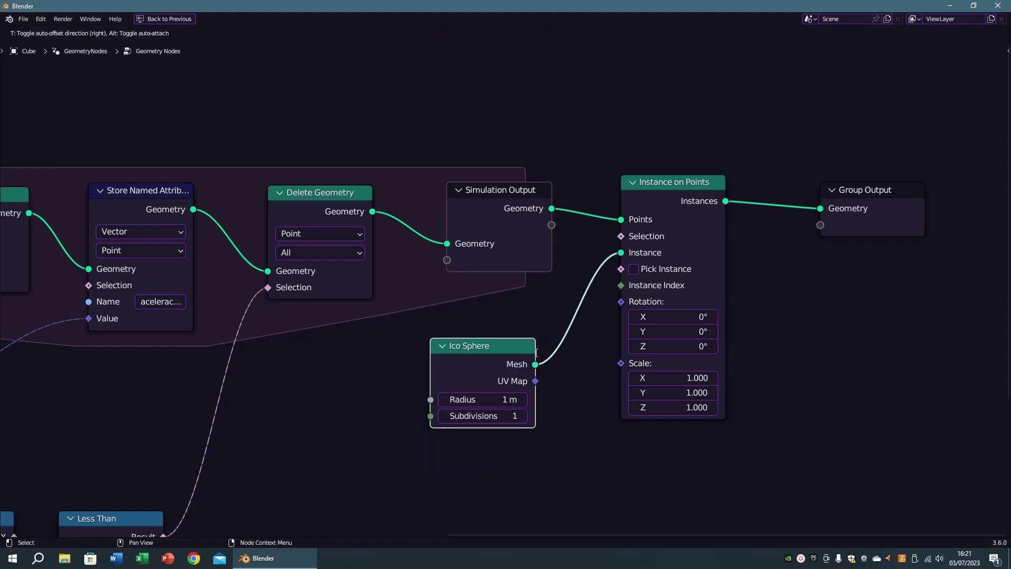
pyautogui.click(551, 345)
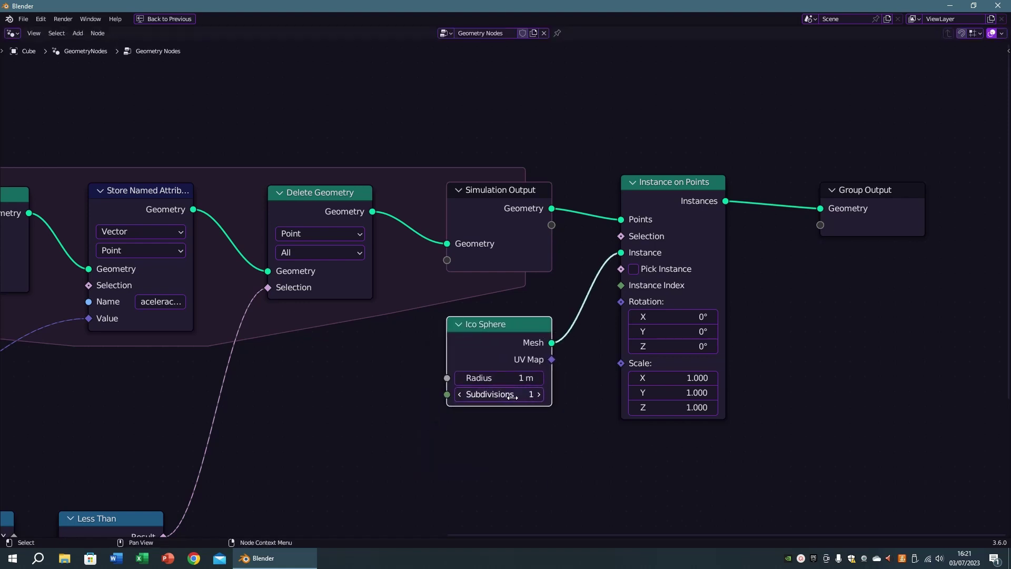
pyautogui.click(505, 379)
pyautogui.write('0.02')
pyautogui.press('Return')
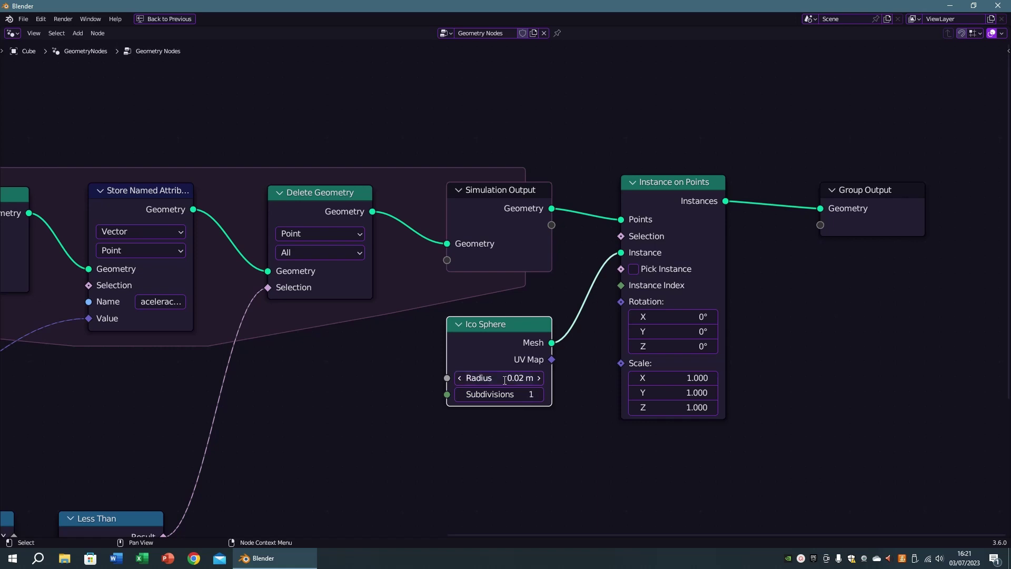
# - Add a Set Material node before Group Output assigning 'Material'
pyautogui.moveTo(842, 303); pyautogui.dragTo(557, 373, button='middle')
pyautogui.moveTo(603, 262); pyautogui.dragTo(707, 262)
pyautogui.press('F3')
pyautogui.write('swe')
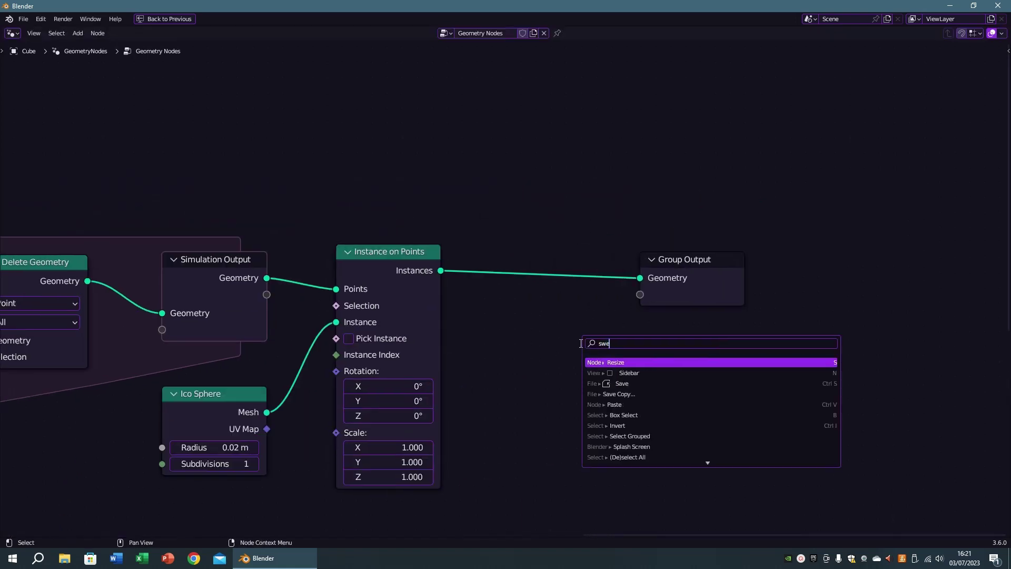
pyautogui.press('BackSpace')
pyautogui.press('BackSpace')
pyautogui.write('et mat')
pyautogui.press('Return')
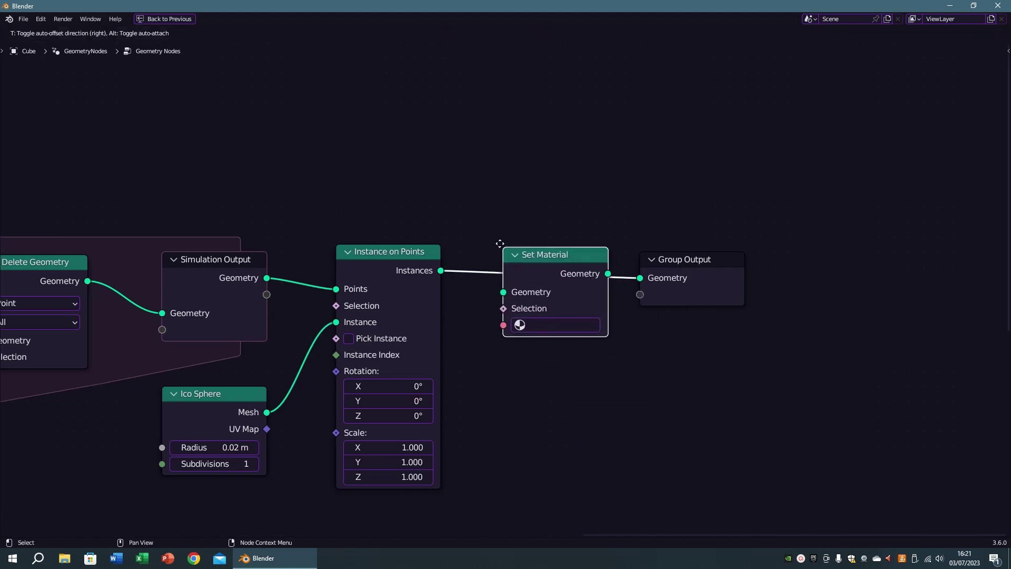
pyautogui.click(500, 243)
pyautogui.click(558, 327)
pyautogui.click(542, 342)
pyautogui.scroll(-1, 576, 418)
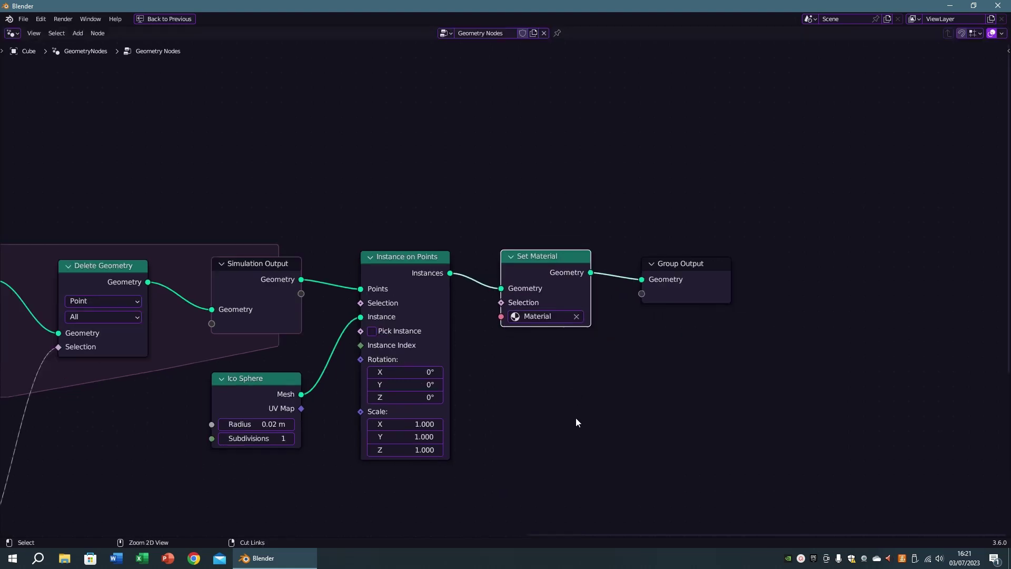
pyautogui.hotkey('ctrl', 'space')
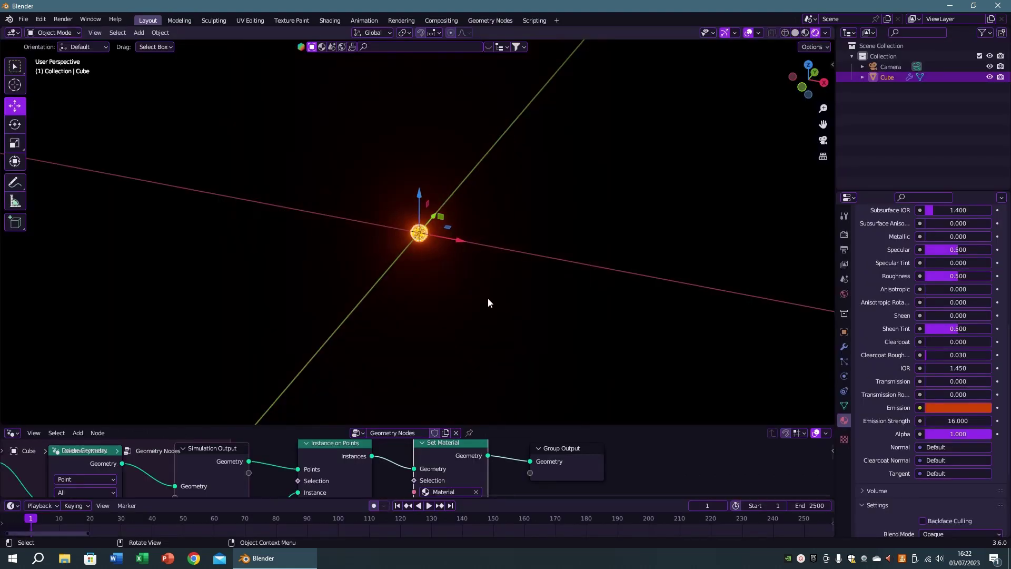
# - Preview and rewind the simulation, then set the Ico Sphere radius to 0.01 m
pyautogui.press('space')
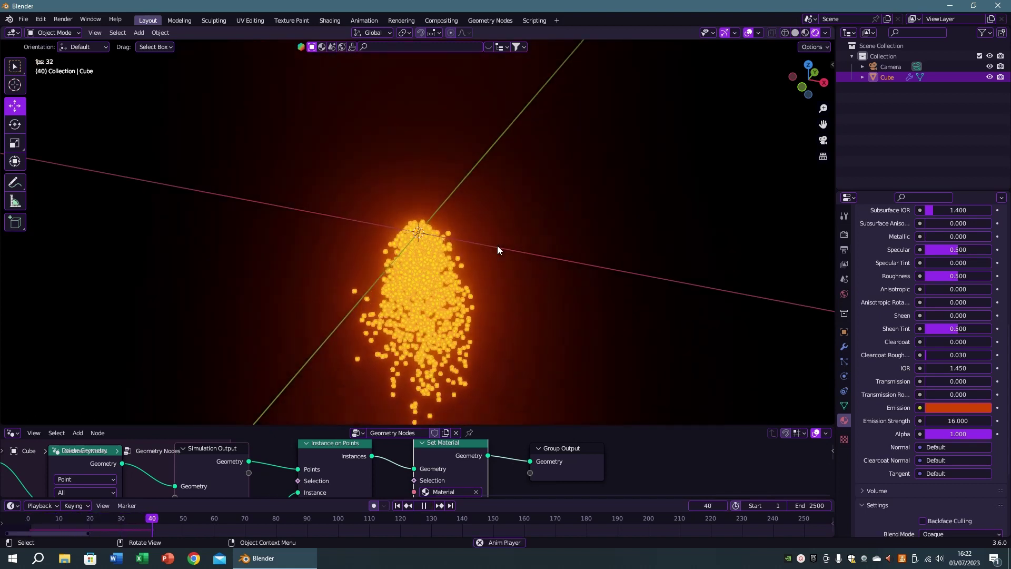
pyautogui.press('space')
pyautogui.hotkey('shift', 'Left')
pyautogui.hotkey('ctrl', 'space')
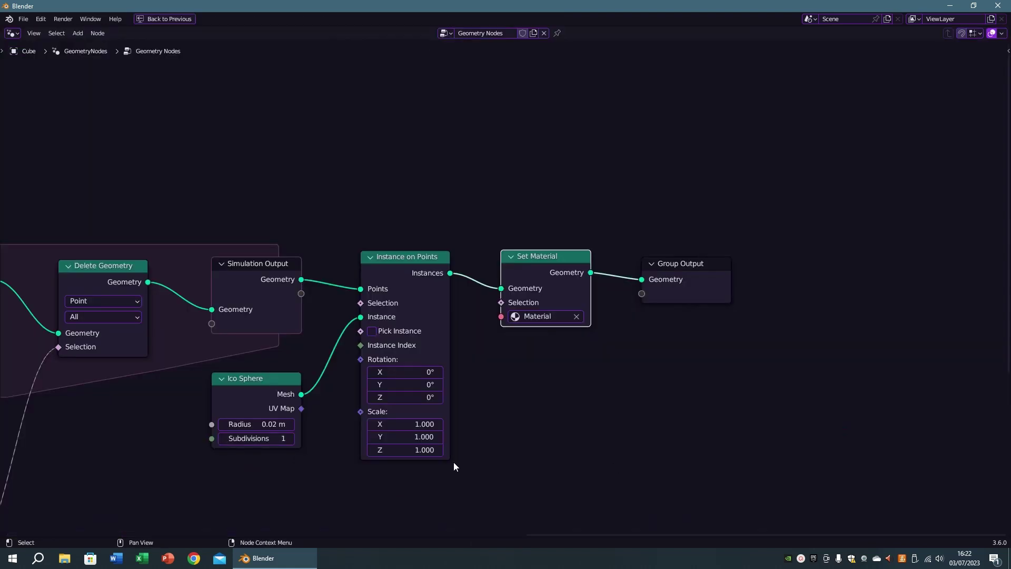
pyautogui.scroll(1, 453, 466)
pyautogui.click(241, 435)
pyautogui.write('0.01')
pyautogui.press('Return')
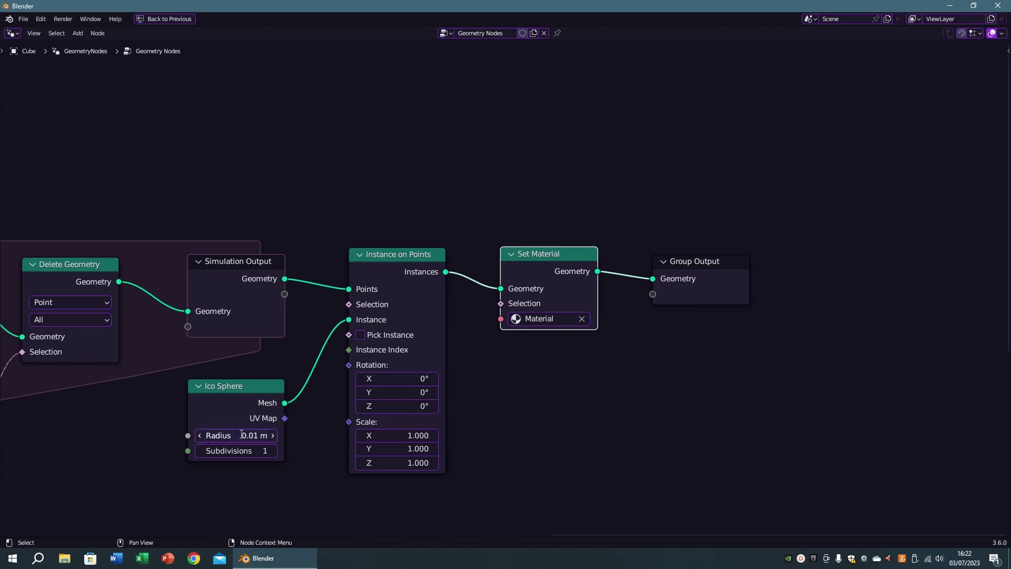
# - Replay with viewport overlays hidden and viewport denoising off, then rewind to frame 1
pyautogui.hotkey('ctrl', 'space')
pyautogui.press('space')
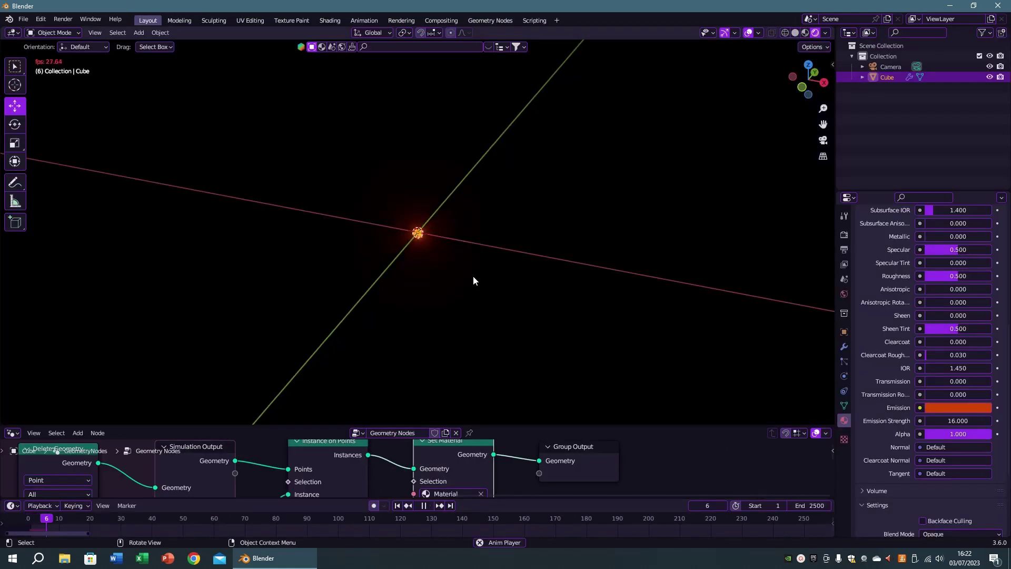
pyautogui.keyDown('shift'); pyautogui.moveTo(480, 290); pyautogui.dragTo(495, 223, button='middle'); pyautogui.keyUp('shift')
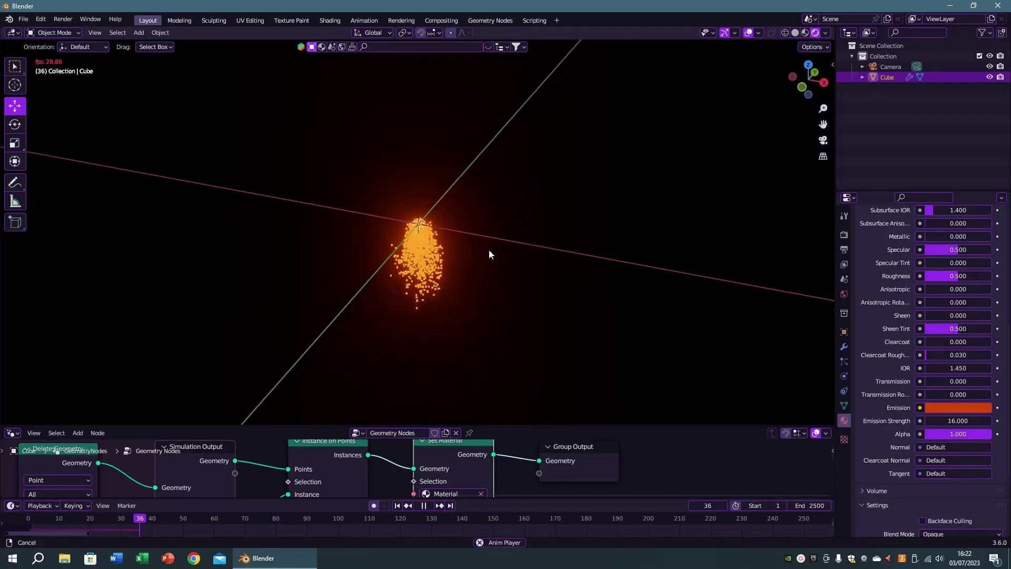
pyautogui.click(747, 32)
pyautogui.press('space')
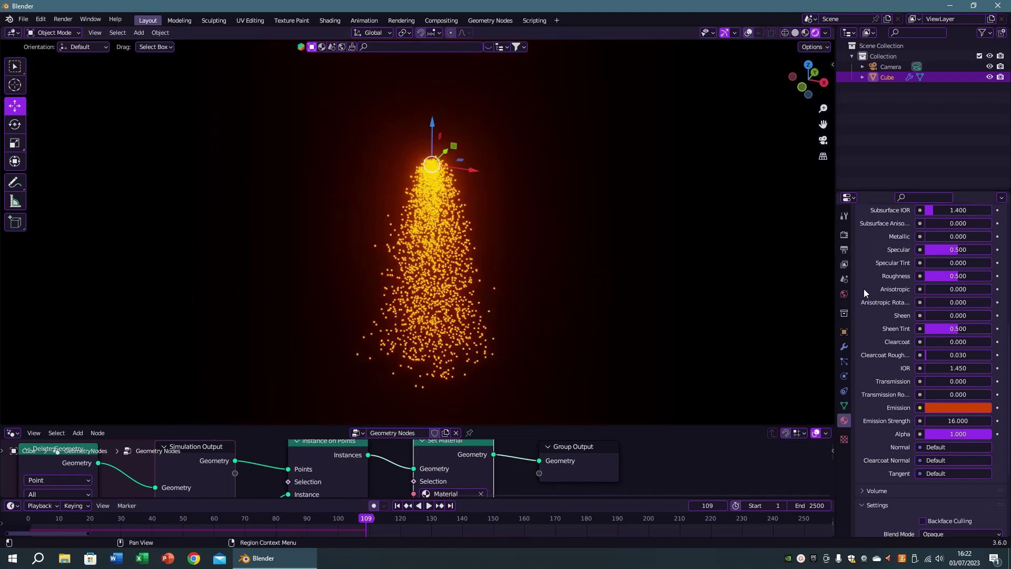
pyautogui.scroll(10, 895, 294)
pyautogui.click(844, 235)
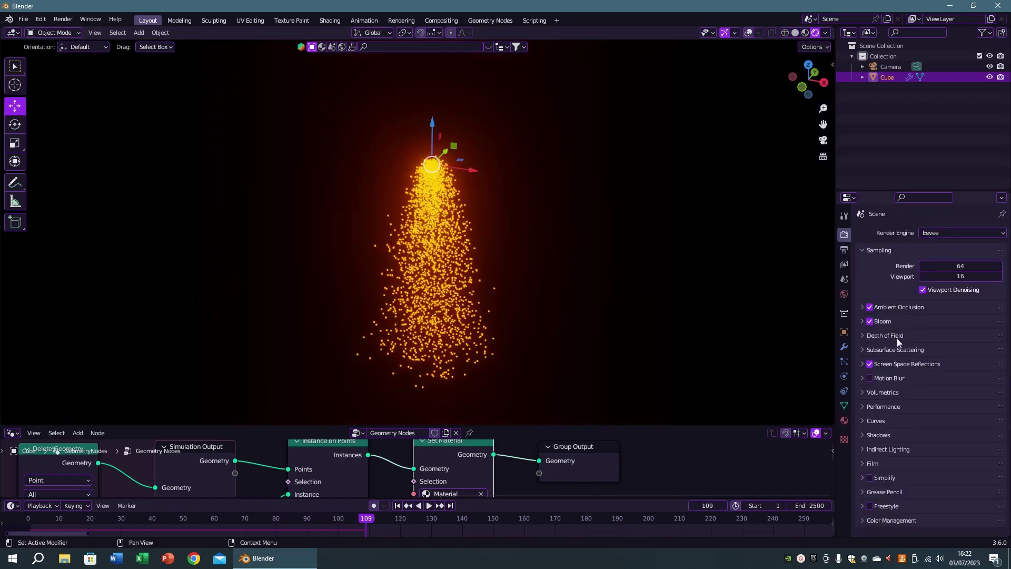
pyautogui.click(922, 289)
pyautogui.press('space')
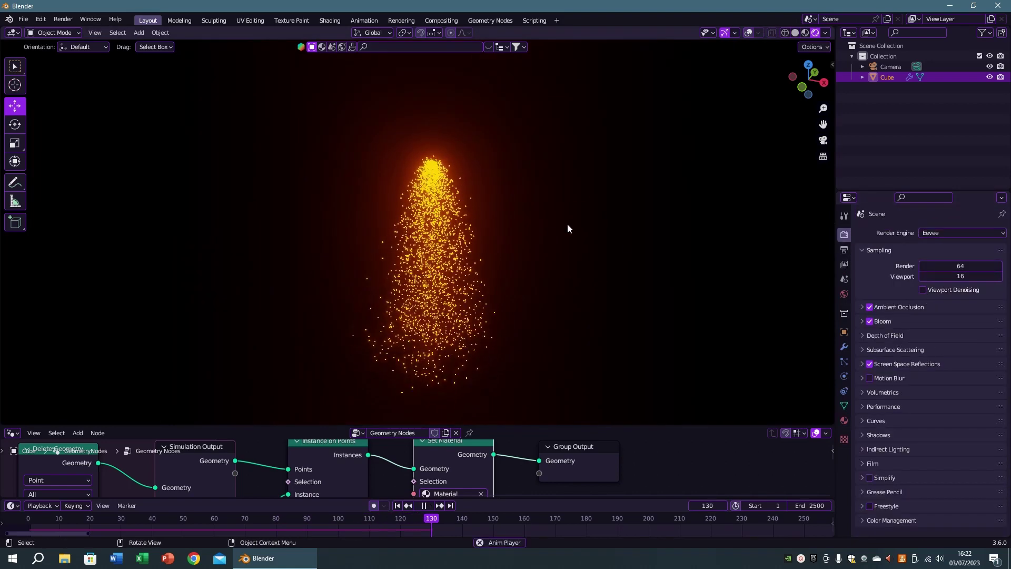
pyautogui.moveTo(461, 196); pyautogui.dragTo(497, 203, button='middle')
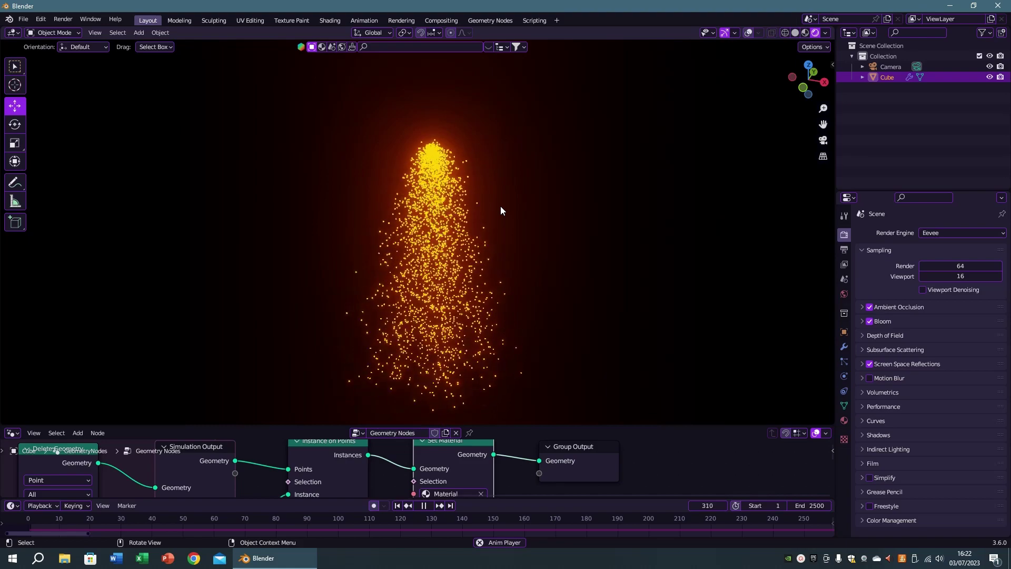
pyautogui.press('Escape')
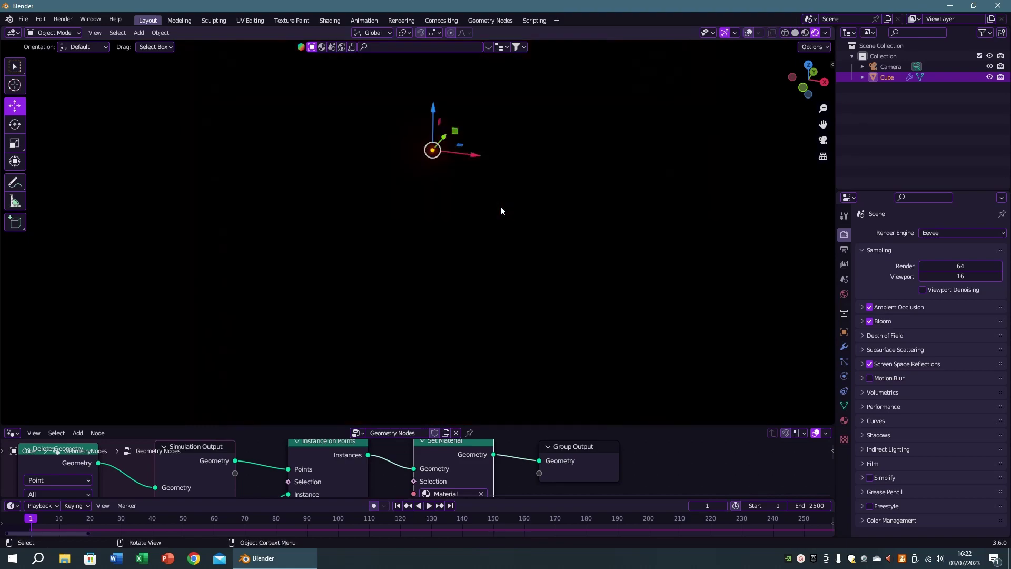
# - Move the Points node left to make room in the node tree
pyautogui.hotkey('ctrl', 'space')
pyautogui.keyDown('ctrl'); pyautogui.scroll(5, 624, 422); pyautogui.keyUp('ctrl')
pyautogui.keyDown('ctrl'); pyautogui.scroll(5, 573, 267); pyautogui.keyUp('ctrl')
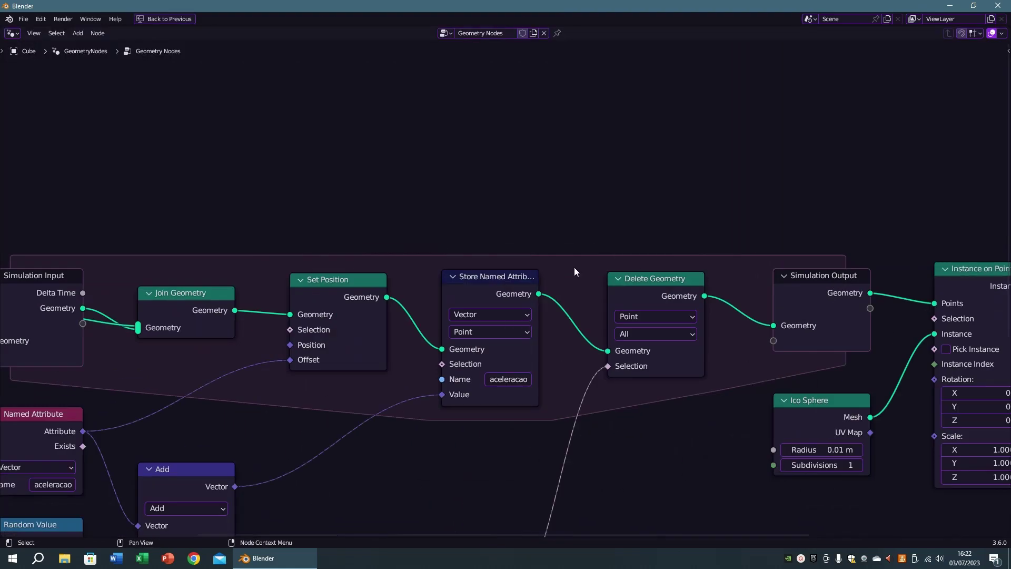
pyautogui.keyDown('ctrl'); pyautogui.scroll(1, 416, 345); pyautogui.keyUp('ctrl')
pyautogui.keyDown('ctrl'); pyautogui.scroll(3, 417, 345); pyautogui.keyUp('ctrl')
pyautogui.keyDown('ctrl'); pyautogui.scroll(3, 526, 337); pyautogui.keyUp('ctrl')
pyautogui.keyDown('ctrl'); pyautogui.scroll(4, 558, 342); pyautogui.keyUp('ctrl')
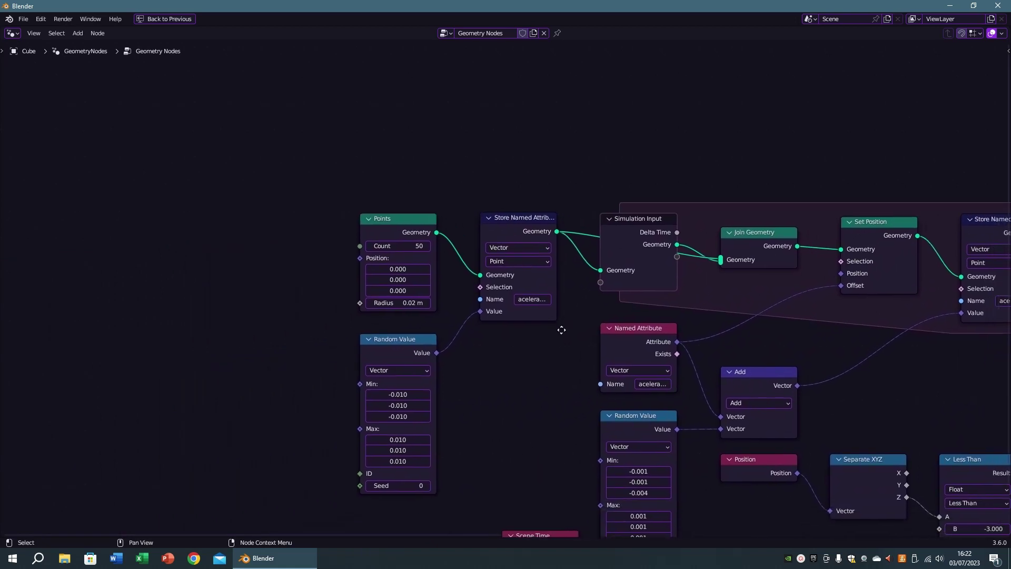
pyautogui.keyDown('ctrl'); pyautogui.scroll(3, 547, 352); pyautogui.keyUp('ctrl')
pyautogui.scroll(1, 538, 355)
pyautogui.scroll(1, 519, 343)
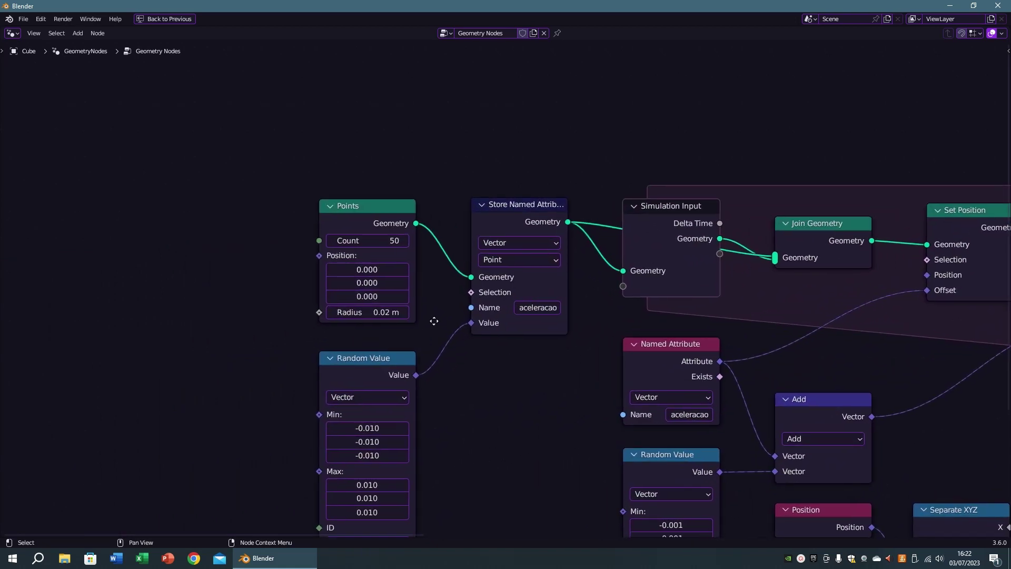
pyautogui.moveTo(432, 319); pyautogui.dragTo(497, 331, button='middle')
pyautogui.moveTo(425, 219); pyautogui.dragTo(185, 230)
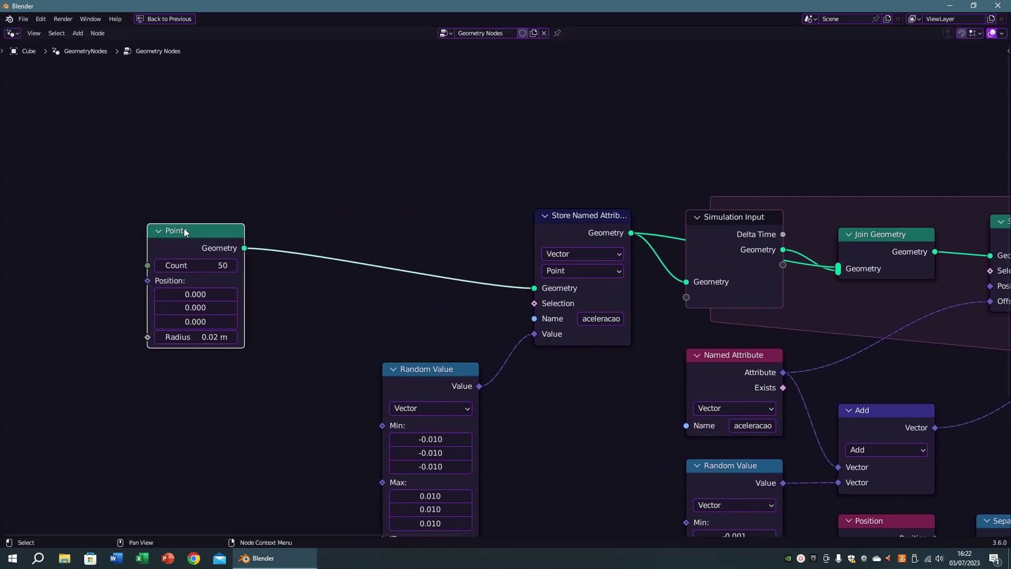
# - Insert Transform Geometry between Points and Store Named Attribute, then heighten the node editor
pyautogui.press('F3')
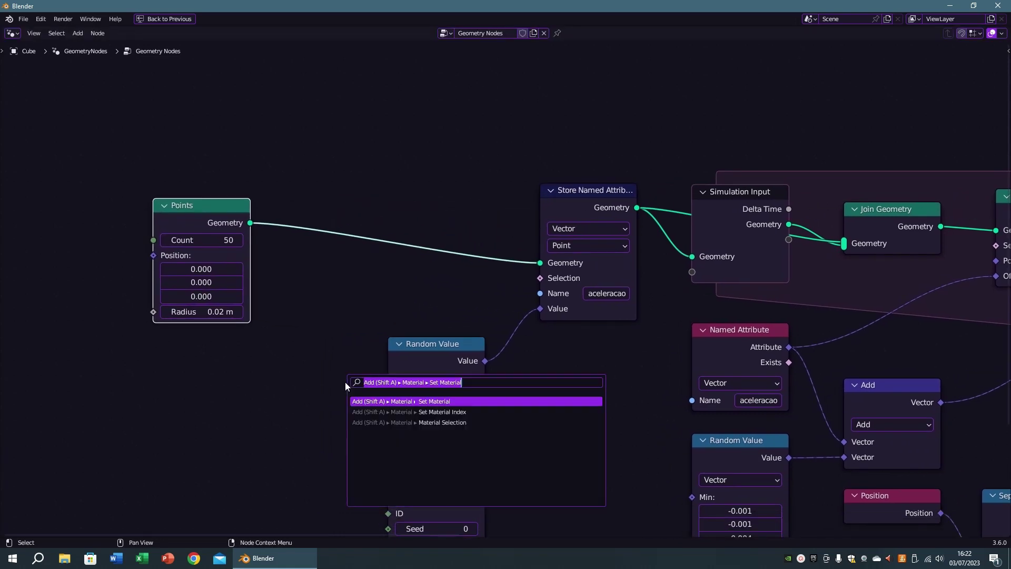
pyautogui.write('tran')
pyautogui.press('Down')
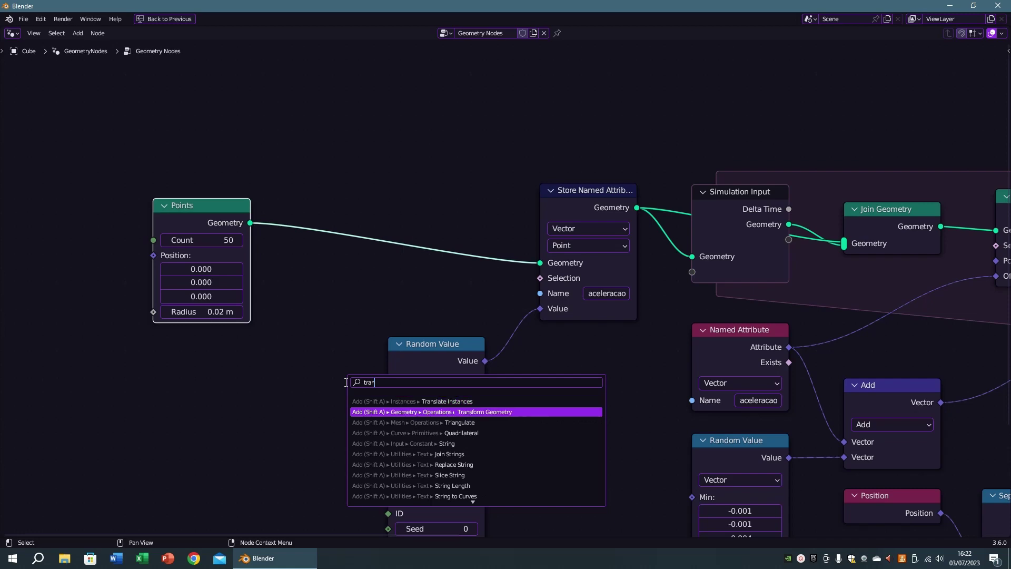
pyautogui.press('Return')
pyautogui.click(294, 181)
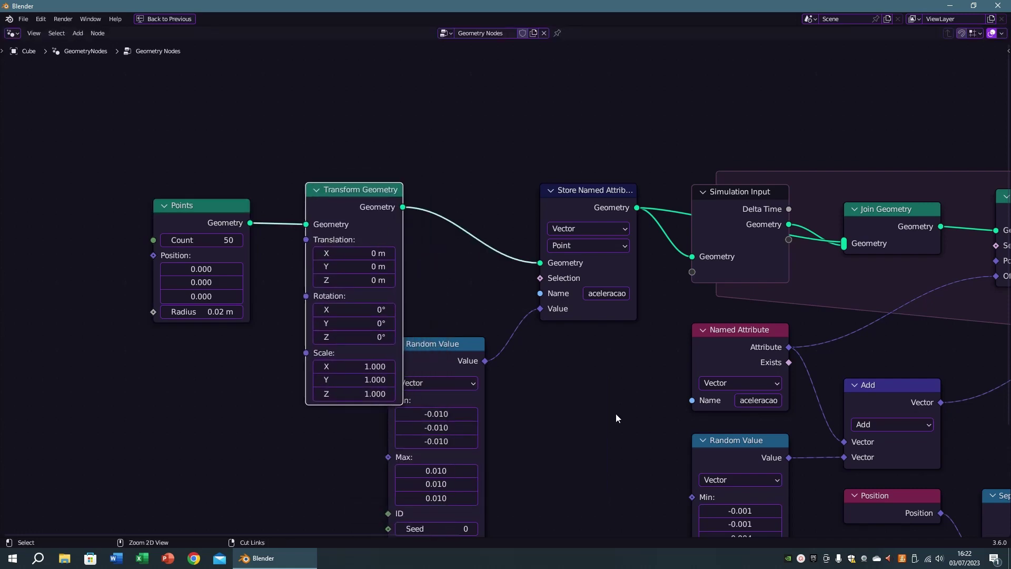
pyautogui.hotkey('ctrl', 'space')
pyautogui.moveTo(488, 425); pyautogui.dragTo(488, 250)
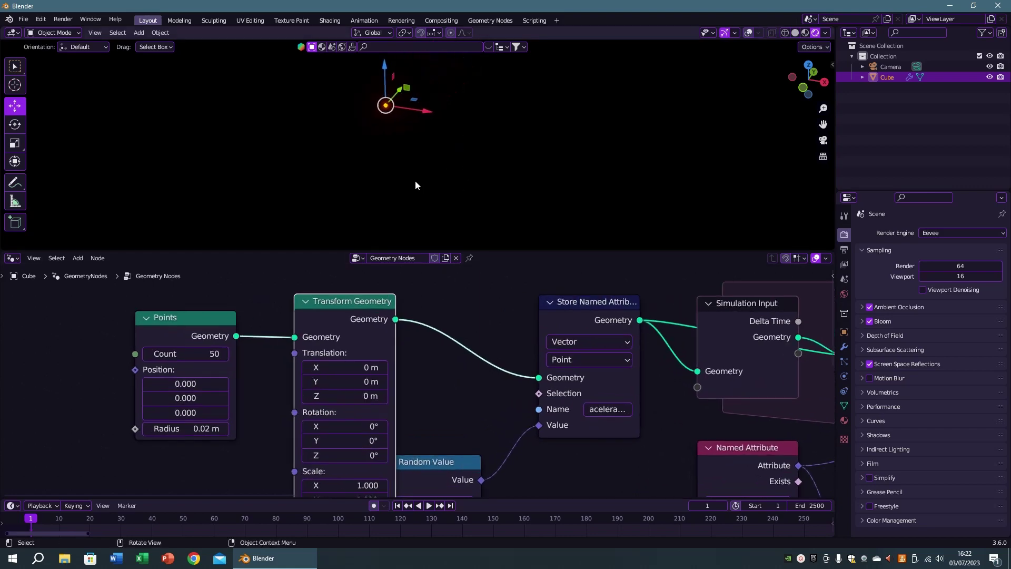
# - During playback, slide Transform Geometry's Translation X to 0.28 m, then stop and rewind
pyautogui.press('space')
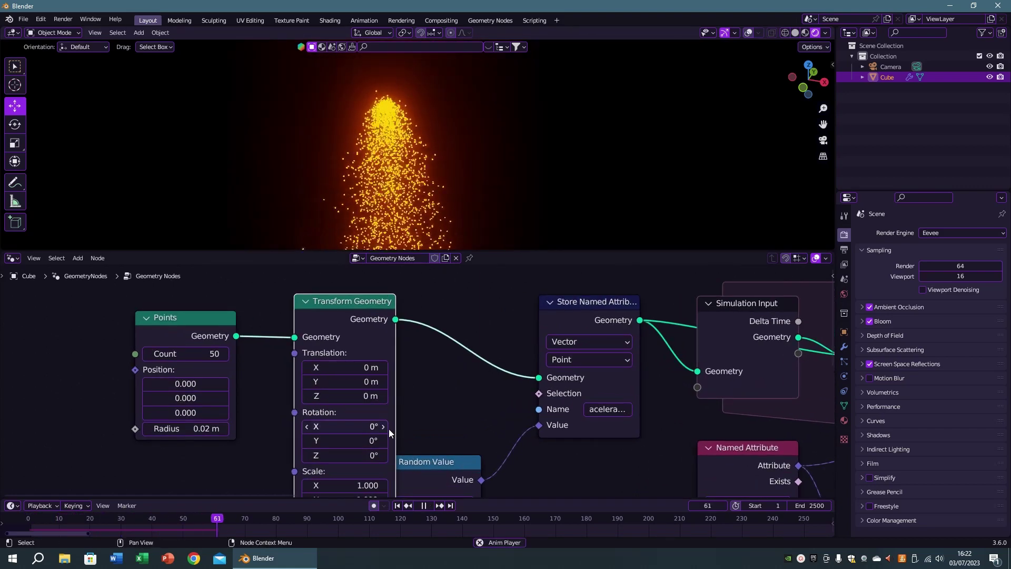
pyautogui.moveTo(345, 367)
pyautogui.mouseDown()
pyautogui.moveTo(609, 232)
pyautogui.moveTo(556, 233)
pyautogui.mouseUp()
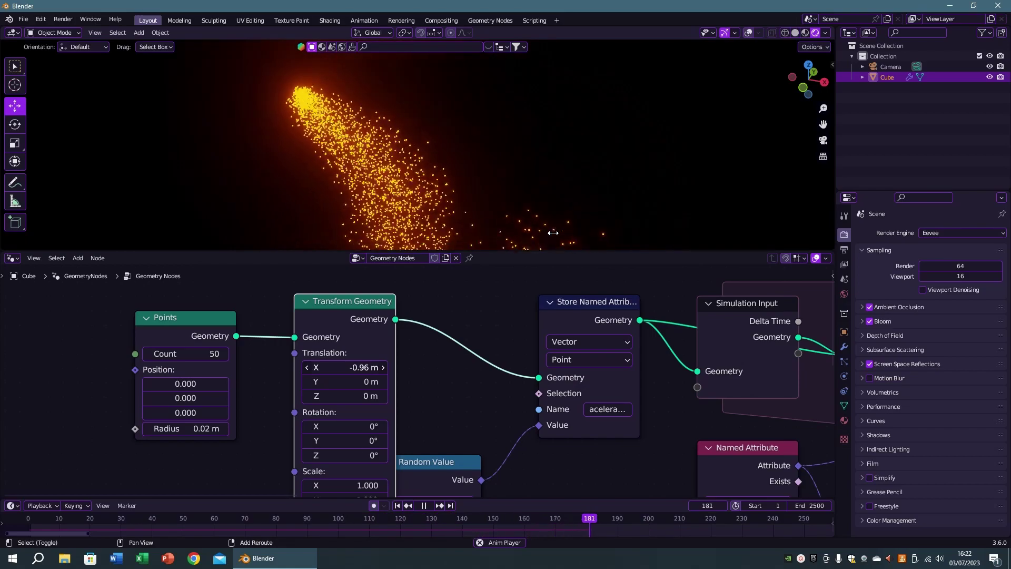
pyautogui.moveTo(556, 233)
pyautogui.mouseDown()
pyautogui.moveTo(674, 239)
pyautogui.moveTo(563, 244)
pyautogui.moveTo(573, 247)
pyautogui.moveTo(368, 231)
pyautogui.moveTo(371, 239)
pyautogui.moveTo(382, 256)
pyautogui.moveTo(575, 257)
pyautogui.moveTo(473, 193)
pyautogui.mouseUp()
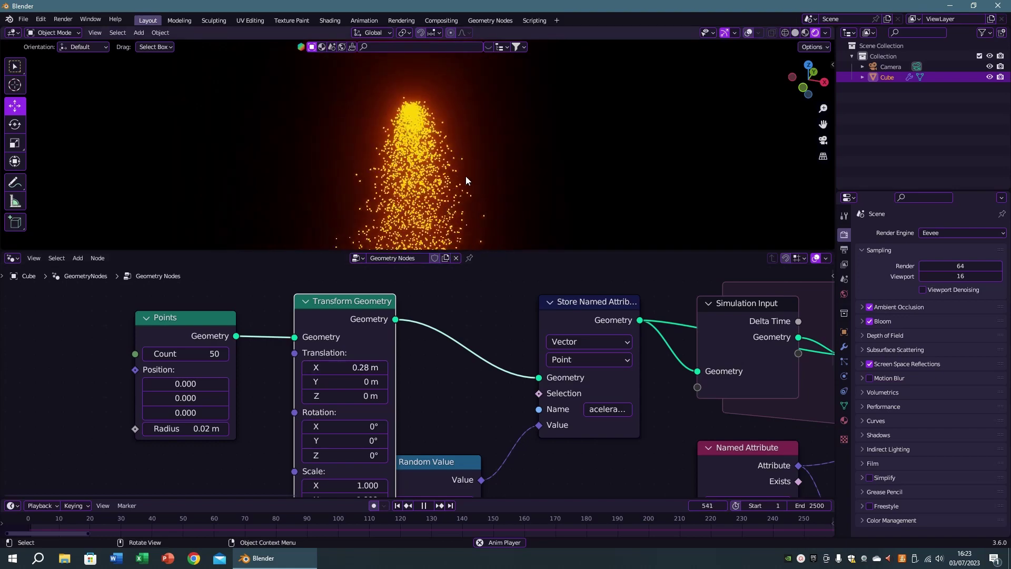
pyautogui.press('space')
pyautogui.hotkey('shift', 'Left')
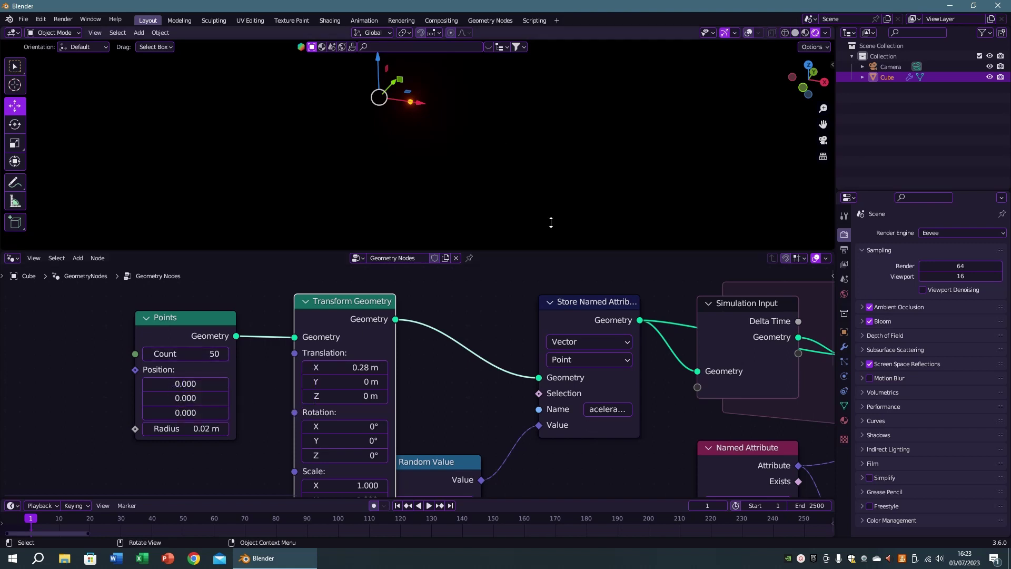
# - Delete the Transform Geometry node from the chain and move the now-unconnected Points node to the left
pyautogui.moveTo(679, 407); pyautogui.dragTo(153, 400, button='middle')
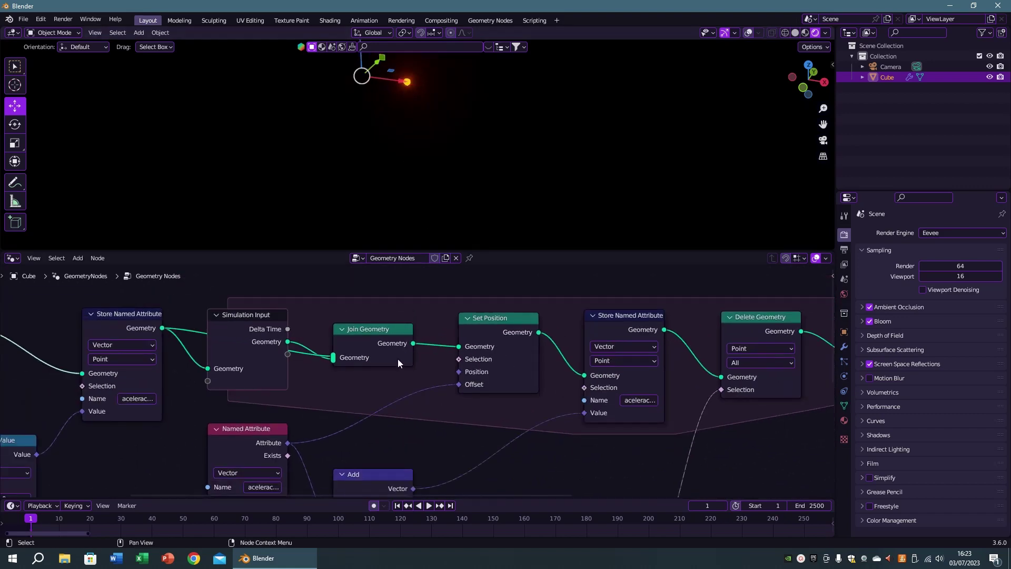
pyautogui.moveTo(397, 359)
pyautogui.mouseDown(button='middle')
pyautogui.moveTo(565, 354)
pyautogui.moveTo(564, 394)
pyautogui.mouseUp(button='middle')
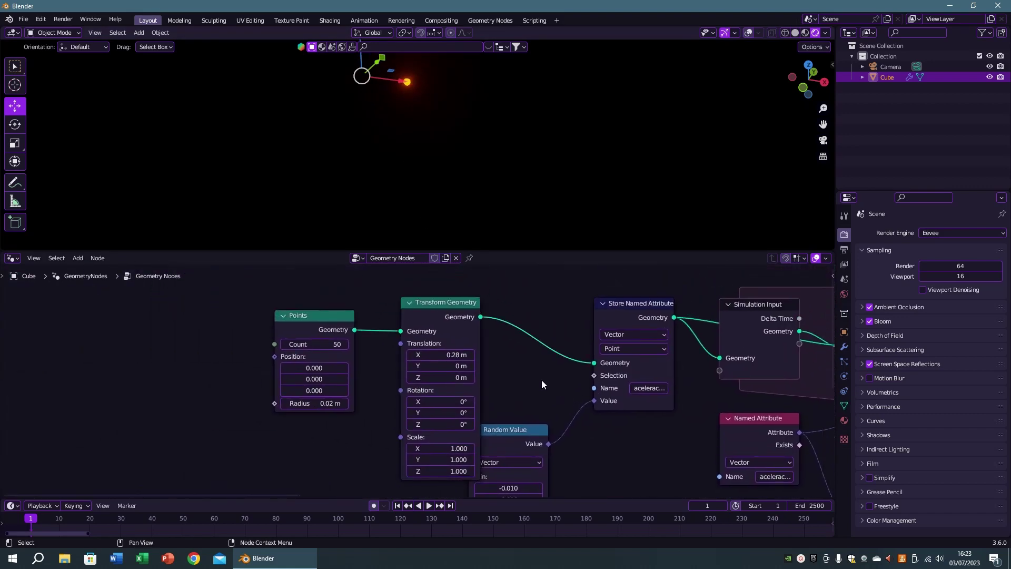
pyautogui.scroll(2, 541, 380)
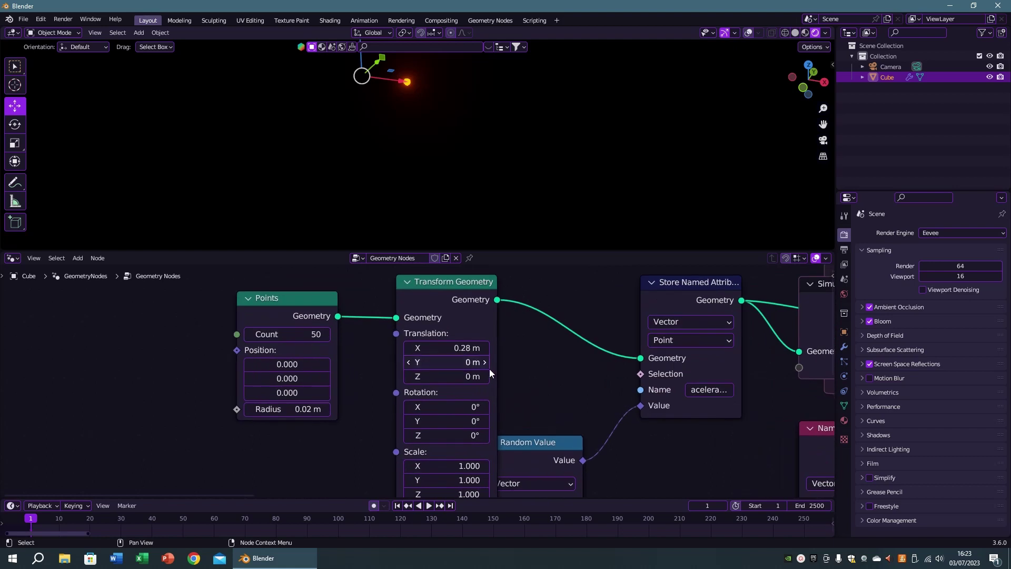
pyautogui.moveTo(446, 289)
pyautogui.mouseDown()
pyautogui.moveTo(296, 352)
pyautogui.moveTo(135, 348)
pyautogui.mouseUp()
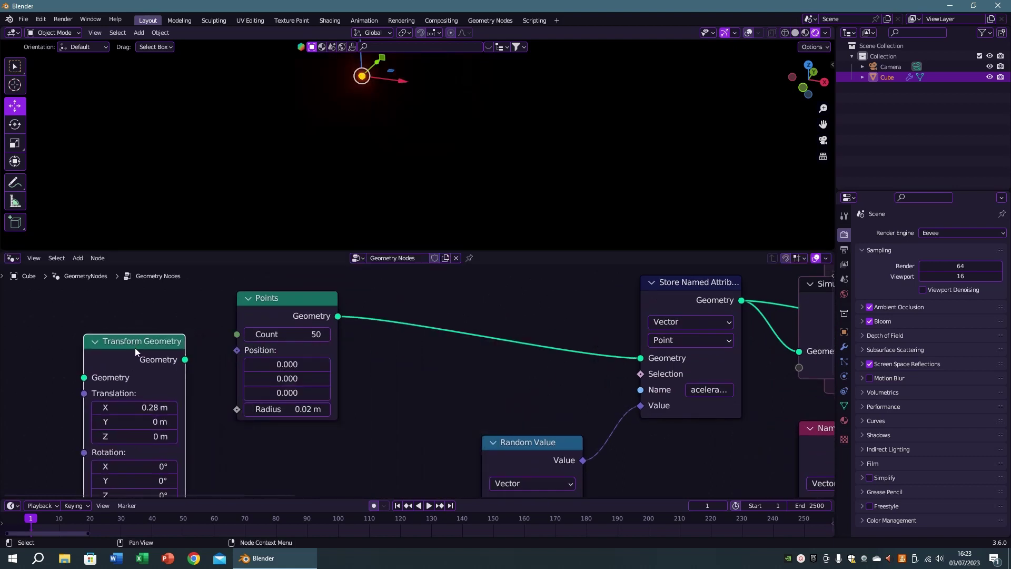
pyautogui.press('x')
pyautogui.moveTo(298, 304); pyautogui.dragTo(146, 324)
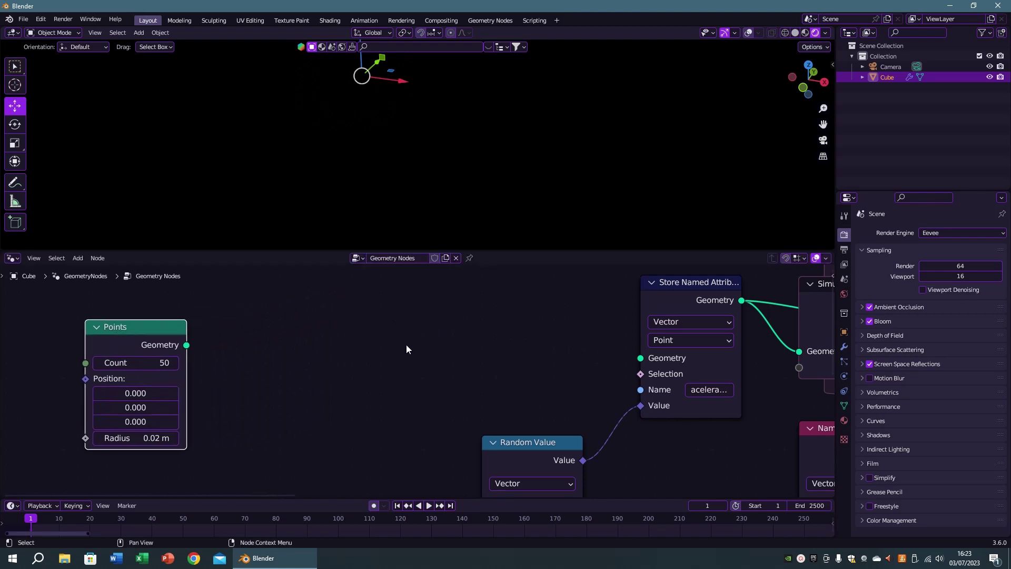
pyautogui.moveTo(405, 344); pyautogui.dragTo(373, 381, button='middle')
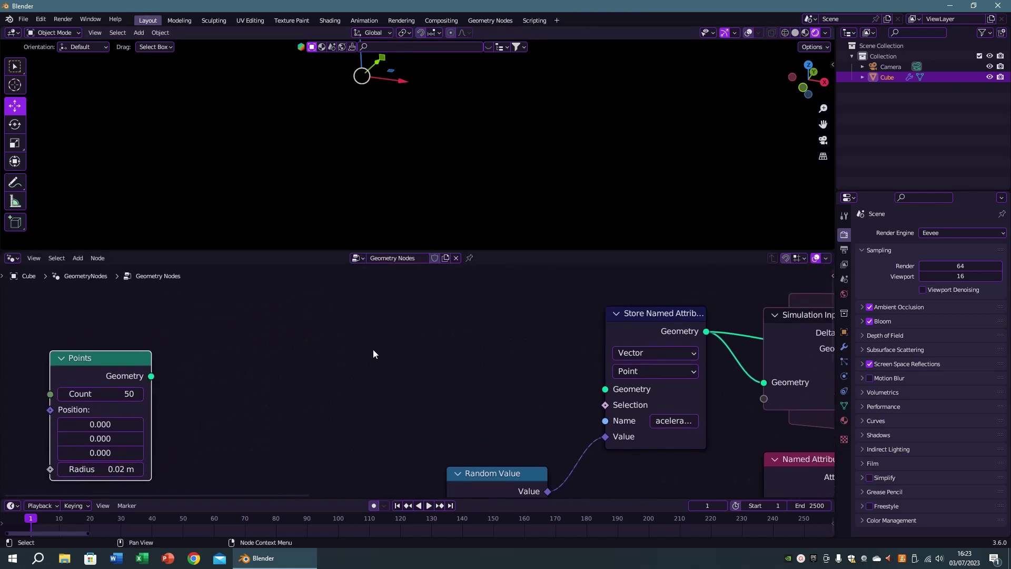
# - Add a Curve Circle and feed it into a new Curve to Mesh node
pyautogui.press('F3')
pyautogui.write('circle')
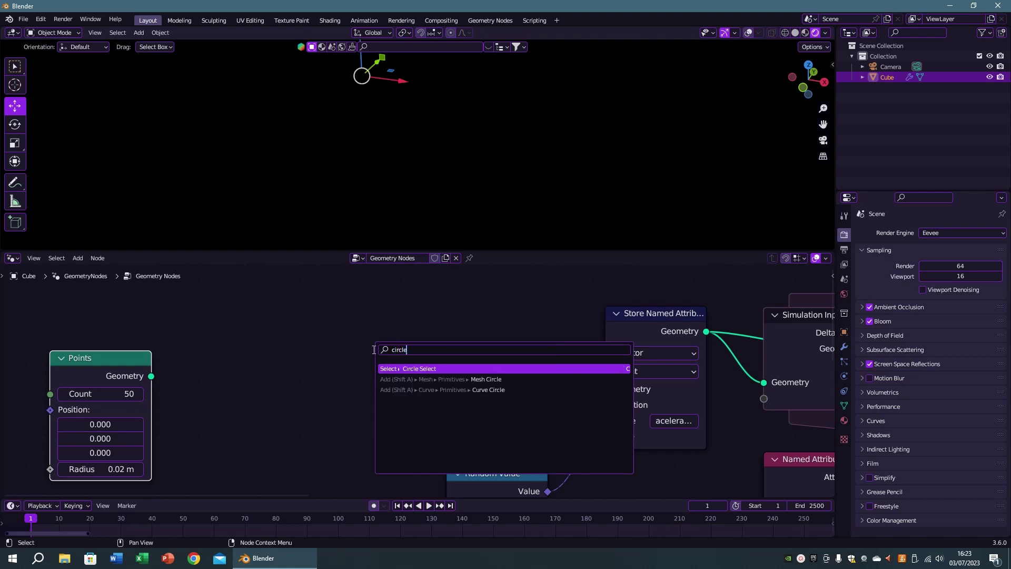
pyautogui.press('Down')
pyautogui.press('Down')
pyautogui.press('Return')
pyautogui.click(239, 320)
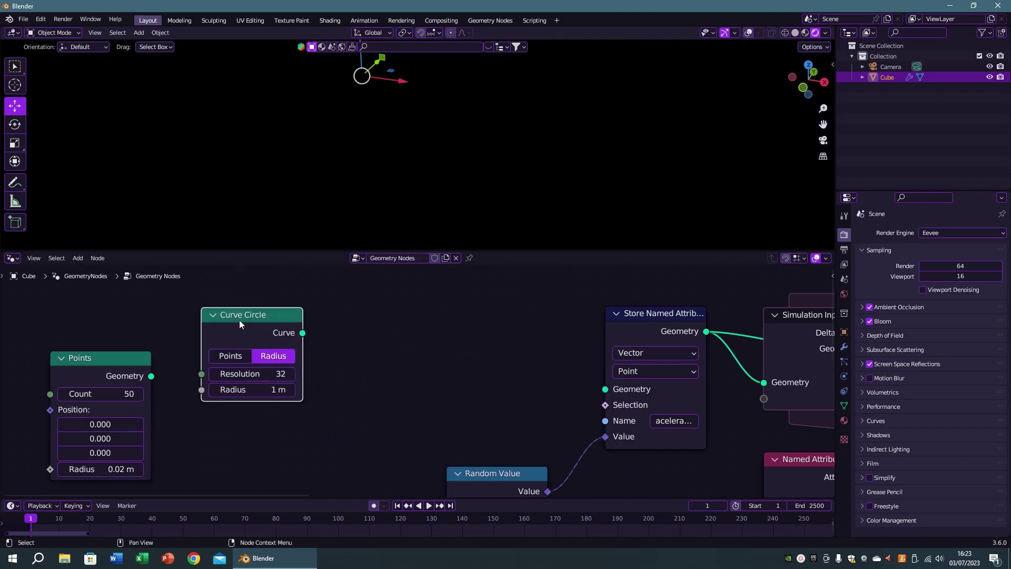
pyautogui.moveTo(368, 340); pyautogui.dragTo(369, 341)
pyautogui.write('to me')
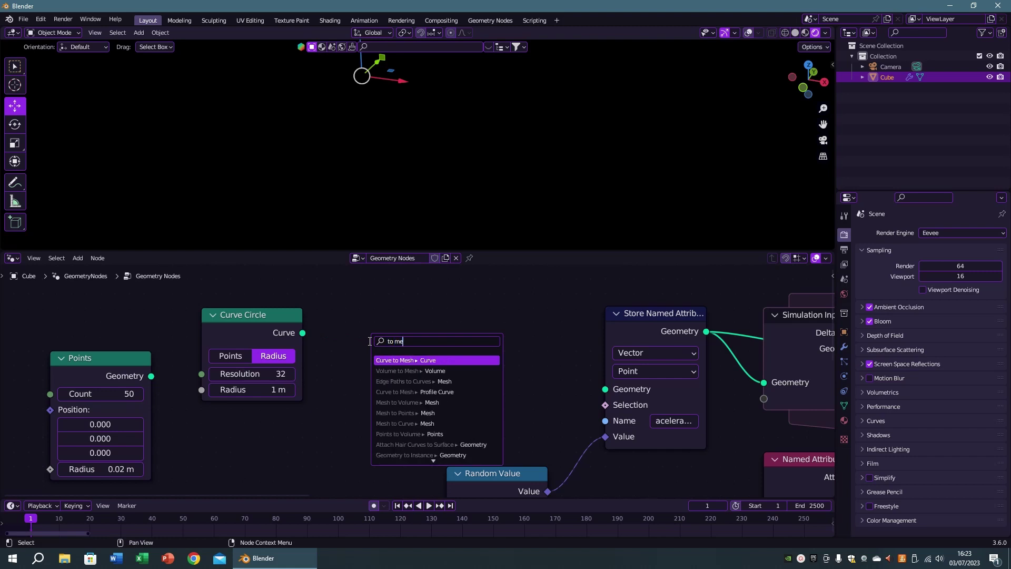
pyautogui.press('Return')
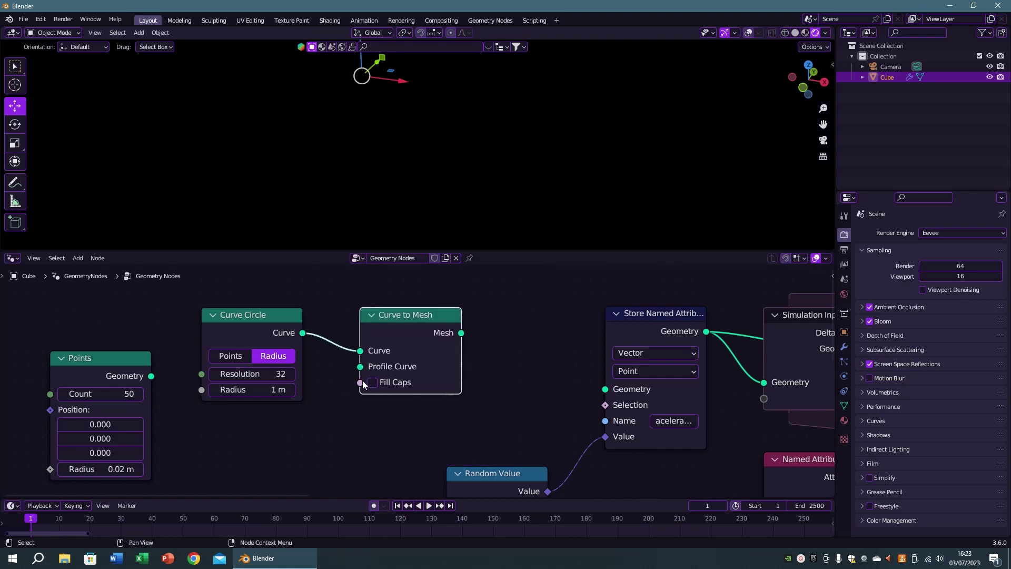
# - Add a second Curve Circle as the Profile Curve with radius 0.1 m
pyautogui.moveTo(348, 384); pyautogui.dragTo(288, 431)
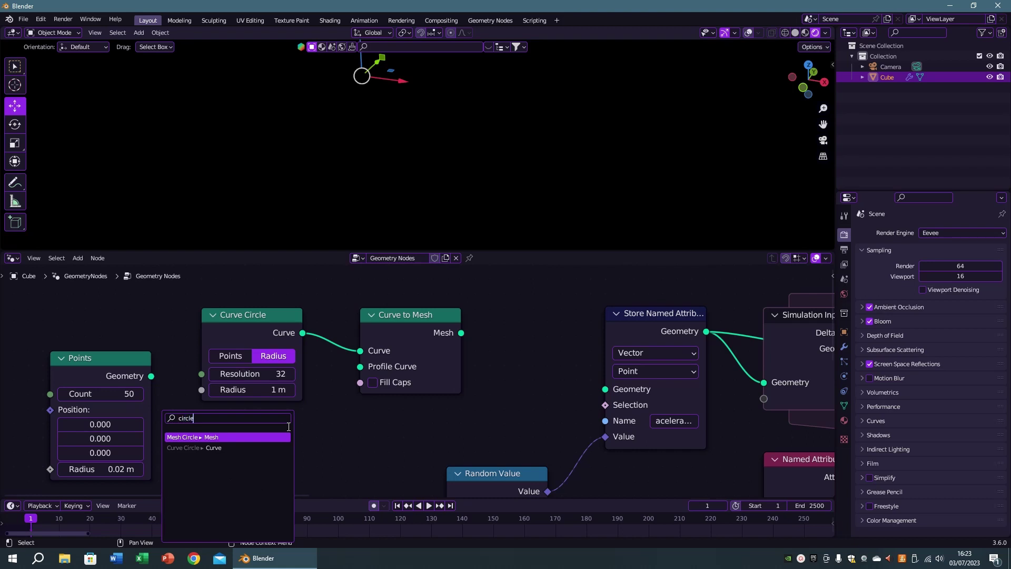
pyautogui.press('Down')
pyautogui.press('Return')
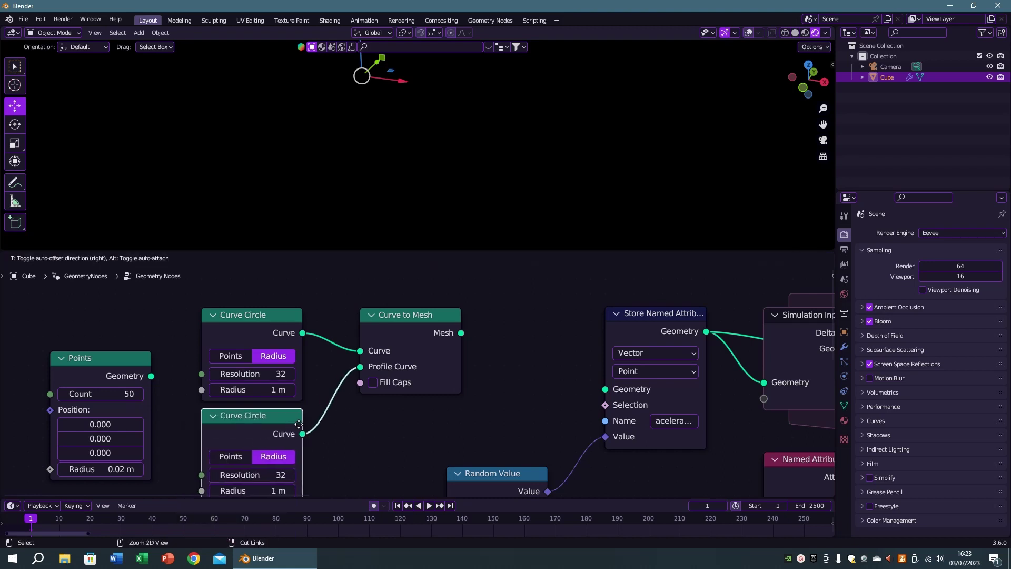
pyautogui.click(300, 422)
pyautogui.moveTo(314, 439); pyautogui.dragTo(326, 409, button='middle')
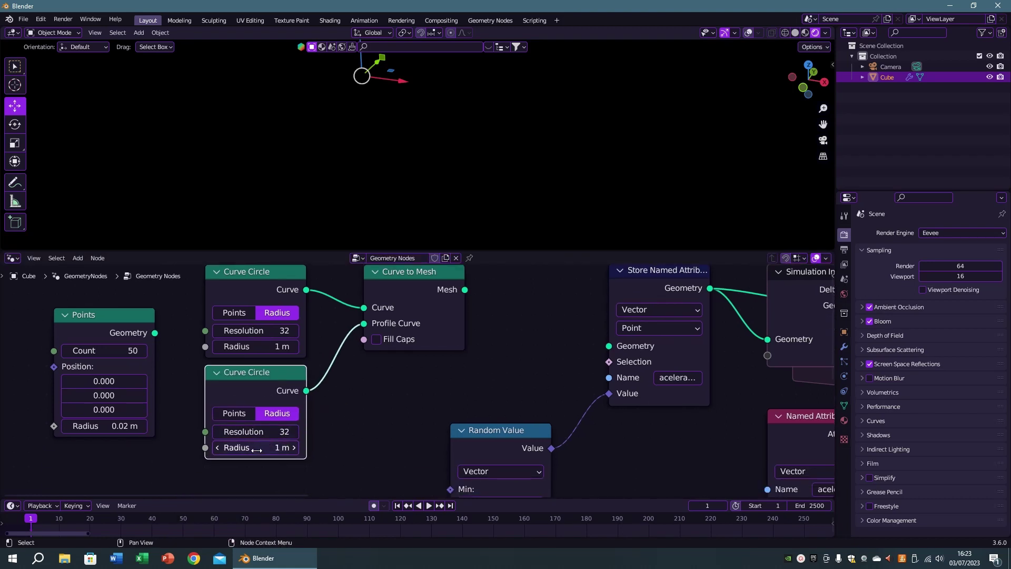
pyautogui.click(384, 412)
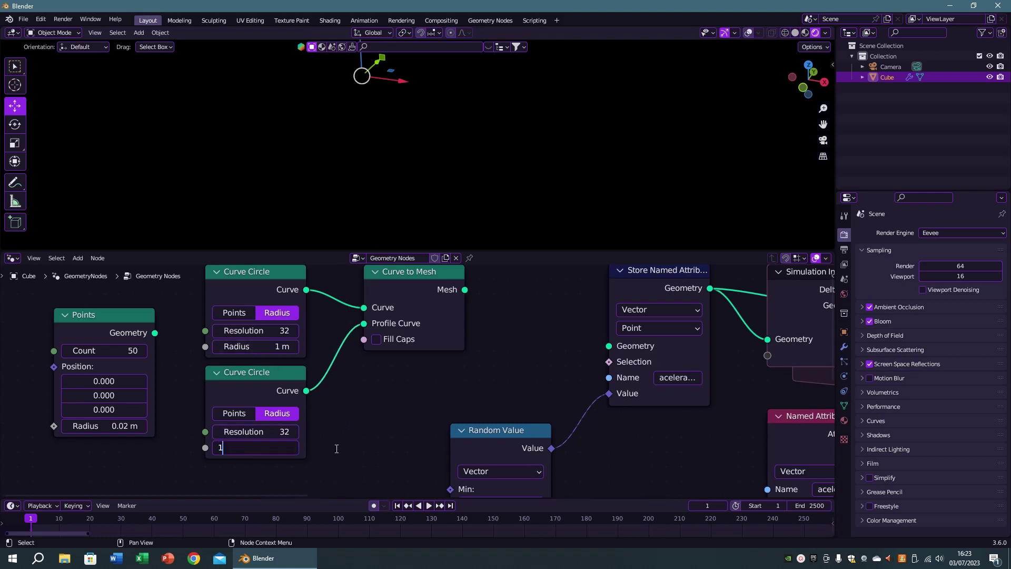
pyautogui.write('0.1 m')
pyautogui.moveTo(519, 347); pyautogui.dragTo(496, 396, button='middle')
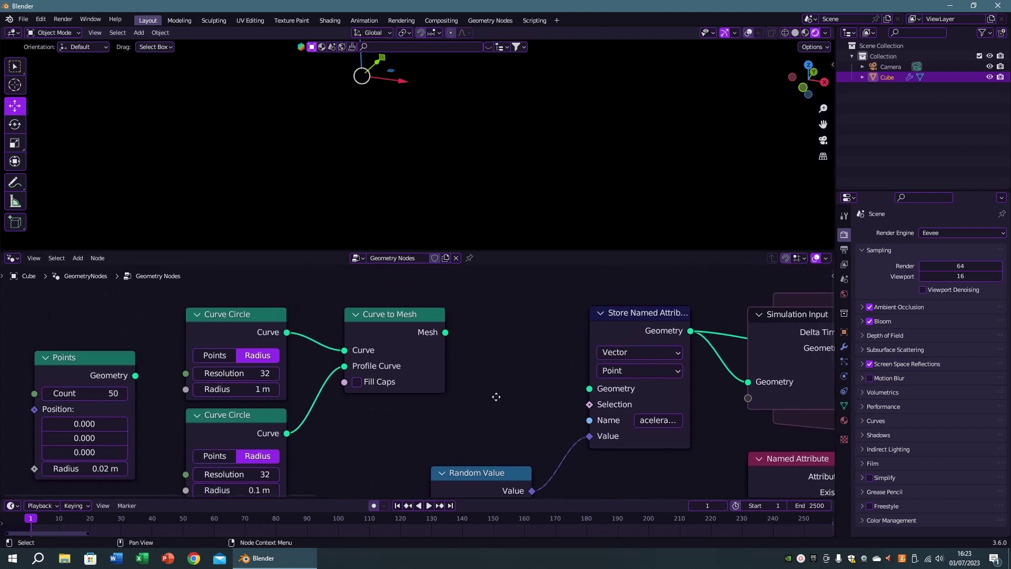
# - Connect the torus mesh to Store Named Attribute and preview the playback
pyautogui.moveTo(556, 383); pyautogui.dragTo(589, 392)
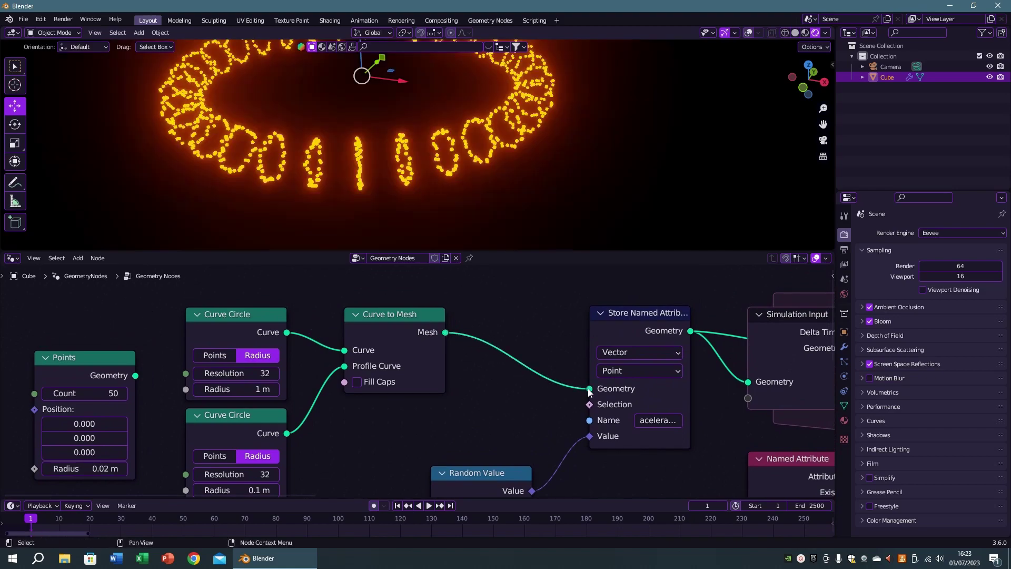
pyautogui.press('space')
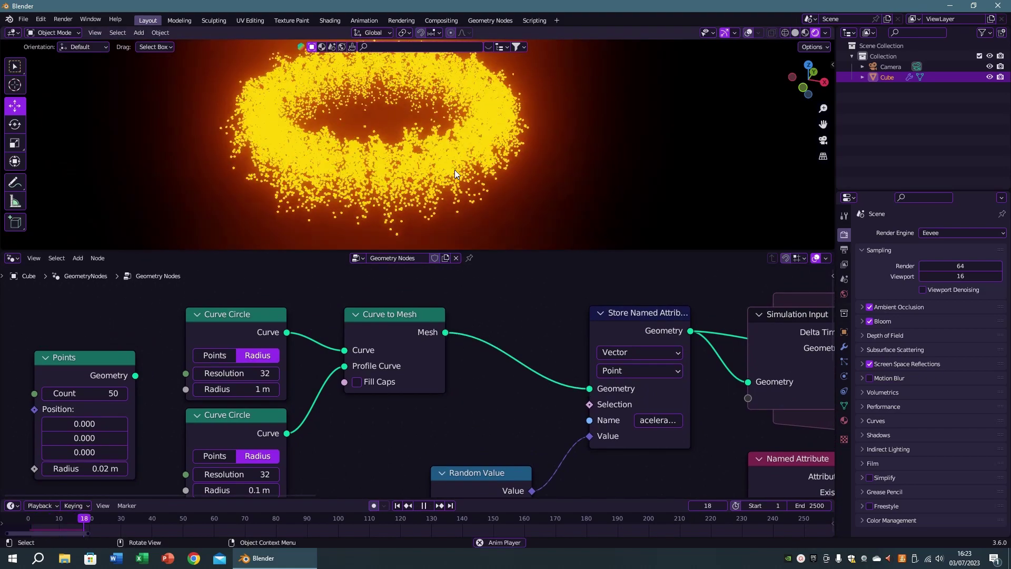
pyautogui.press('Escape')
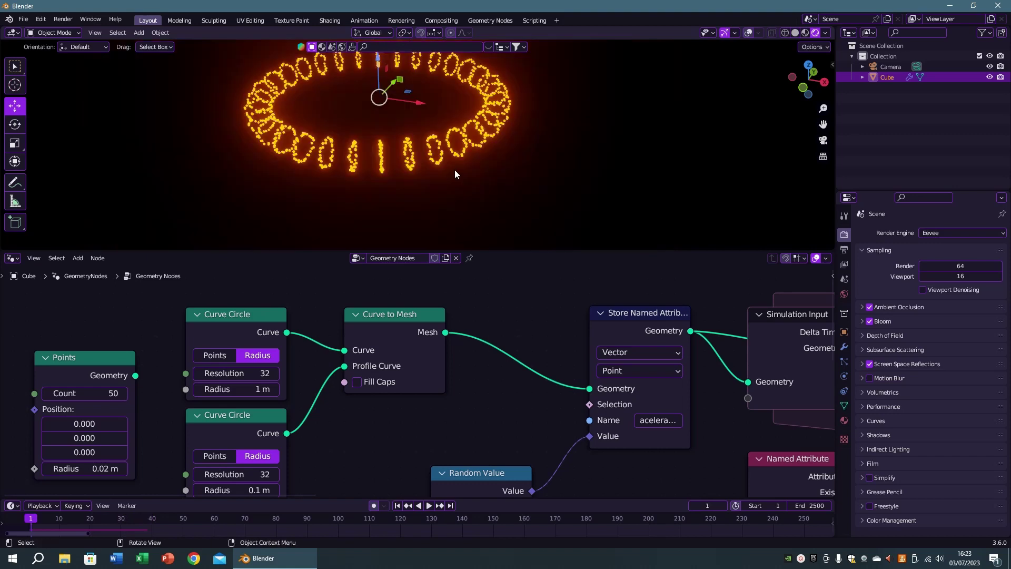
# - Cut the torus mesh link and shift the Curve Circles and Curve to Mesh nodes left
pyautogui.moveTo(539, 420); pyautogui.dragTo(664, 409, button='middle')
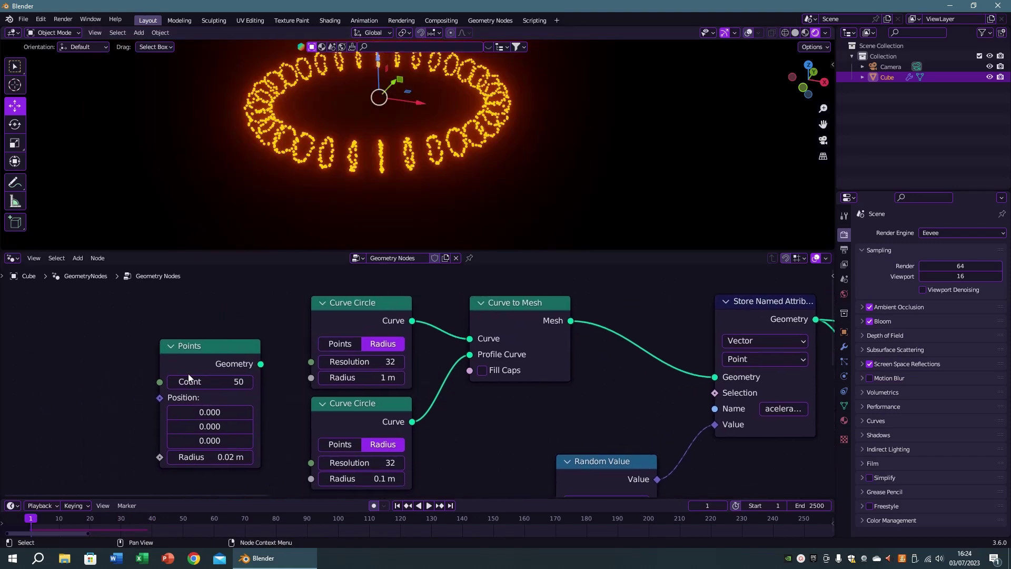
pyautogui.moveTo(187, 373); pyautogui.dragTo(74, 378)
pyautogui.keyDown('ctrl'); pyautogui.moveTo(574, 311); pyautogui.dragTo(568, 368, button='right'); pyautogui.keyUp('ctrl')
pyautogui.moveTo(243, 289); pyautogui.dragTo(476, 432)
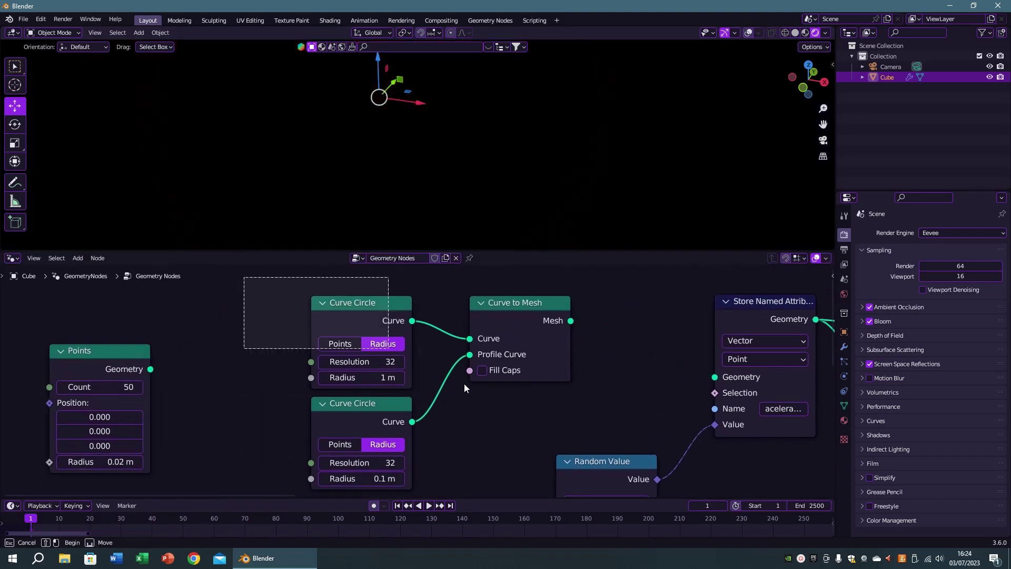
pyautogui.moveTo(510, 309); pyautogui.dragTo(380, 309)
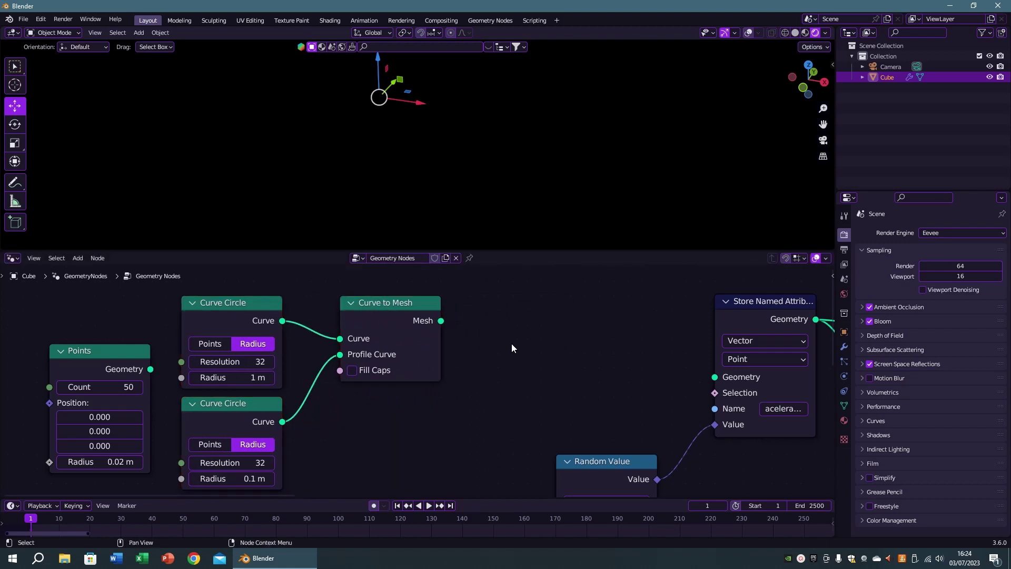
# - Add Distribute Points on Faces between the torus mesh and Store Named Attribute, then play the animation
pyautogui.press('F3')
pyautogui.write('distr')
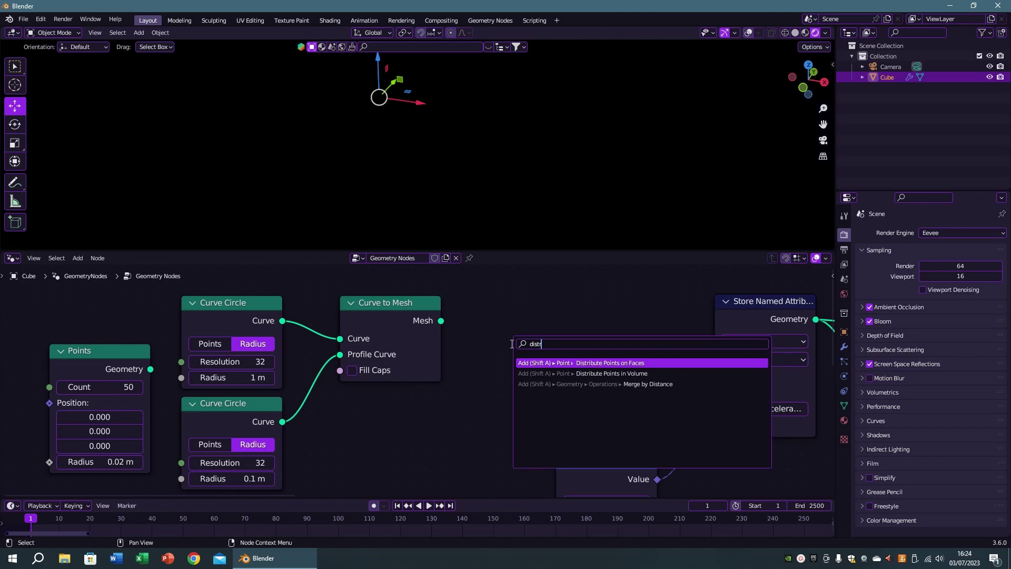
pyautogui.press('Return')
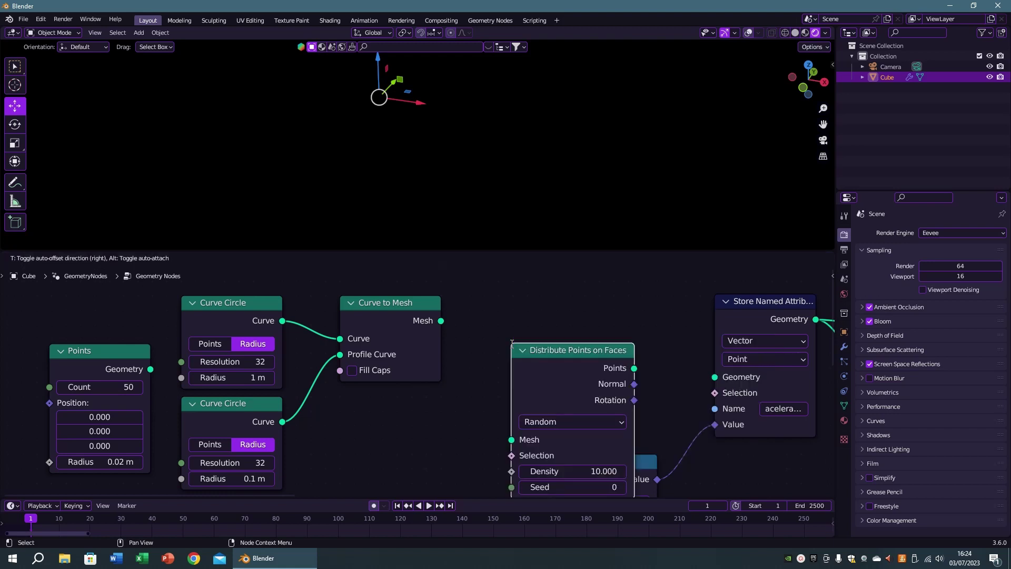
pyautogui.moveTo(433, 324); pyautogui.dragTo(468, 383)
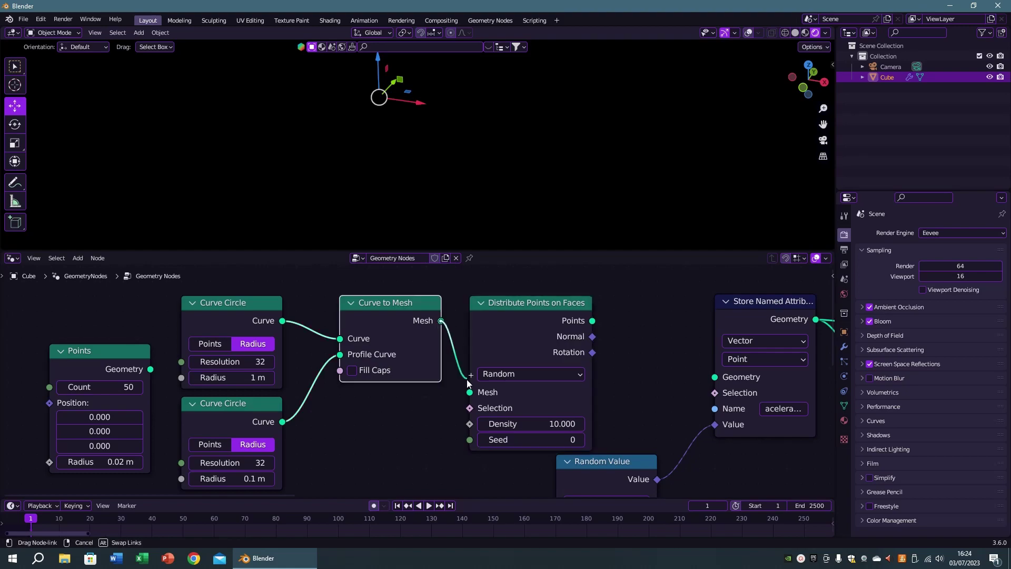
pyautogui.moveTo(592, 320); pyautogui.dragTo(715, 376)
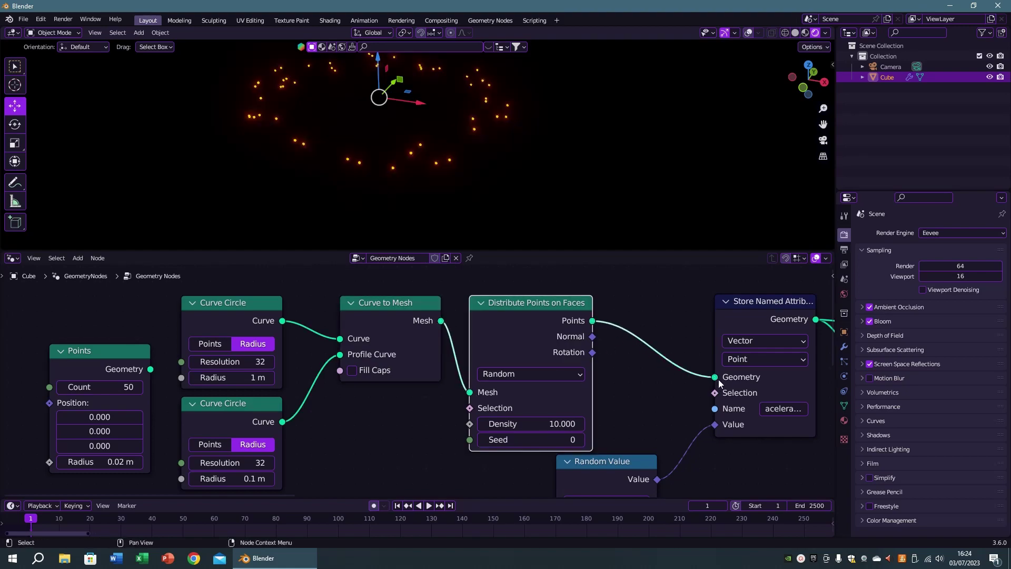
pyautogui.press('space')
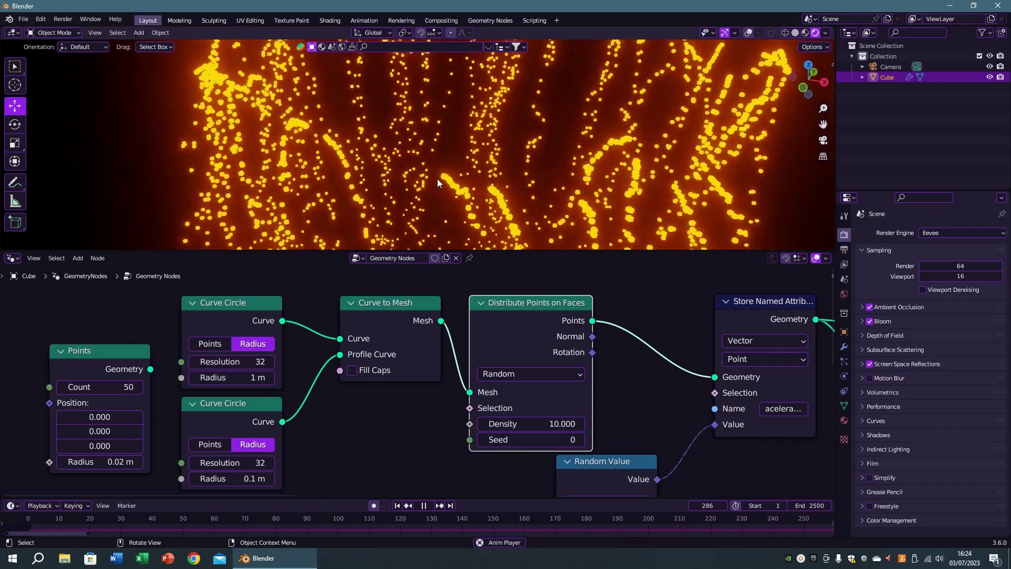
# - Stop and rewind playback, nudge the Random Value node down, and frame the Seed input
pyautogui.press('space')
pyautogui.hotkey('shift', 'Left')
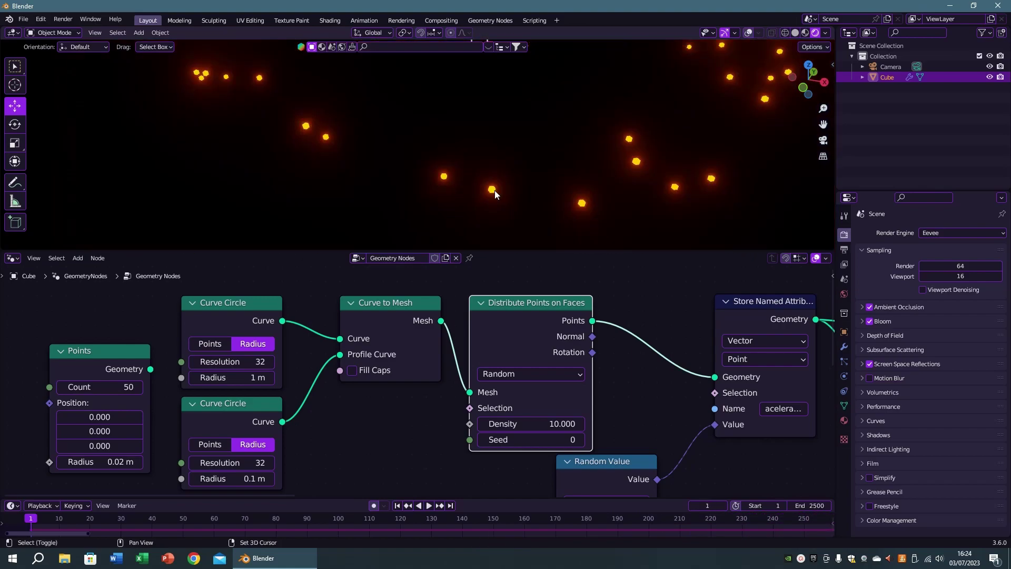
pyautogui.scroll(-2, 492, 194)
pyautogui.scroll(-2, 492, 194)
pyautogui.moveTo(412, 434); pyautogui.dragTo(423, 408, button='middle')
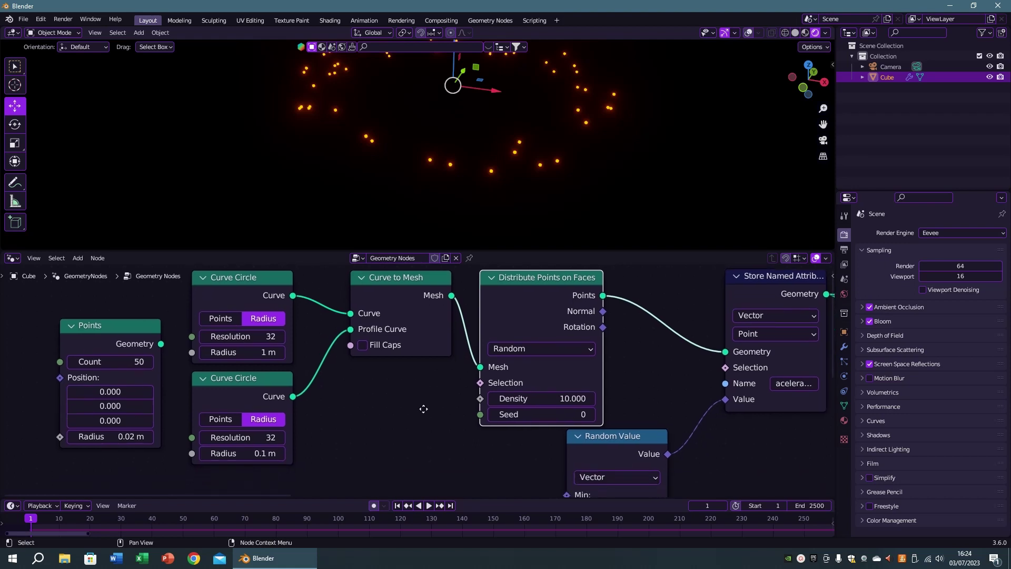
pyautogui.moveTo(644, 441); pyautogui.dragTo(643, 454)
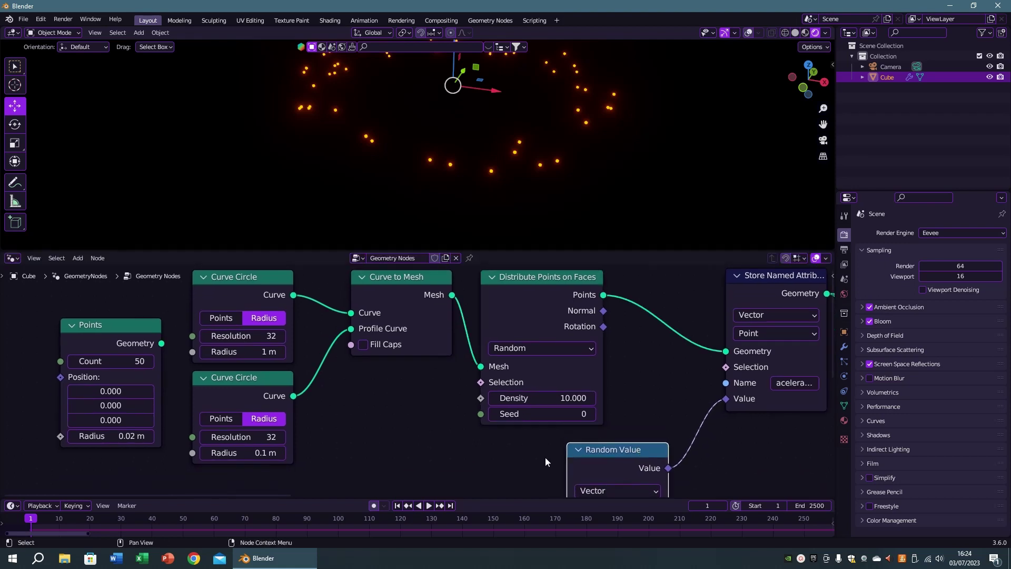
pyautogui.scroll(2, 506, 441)
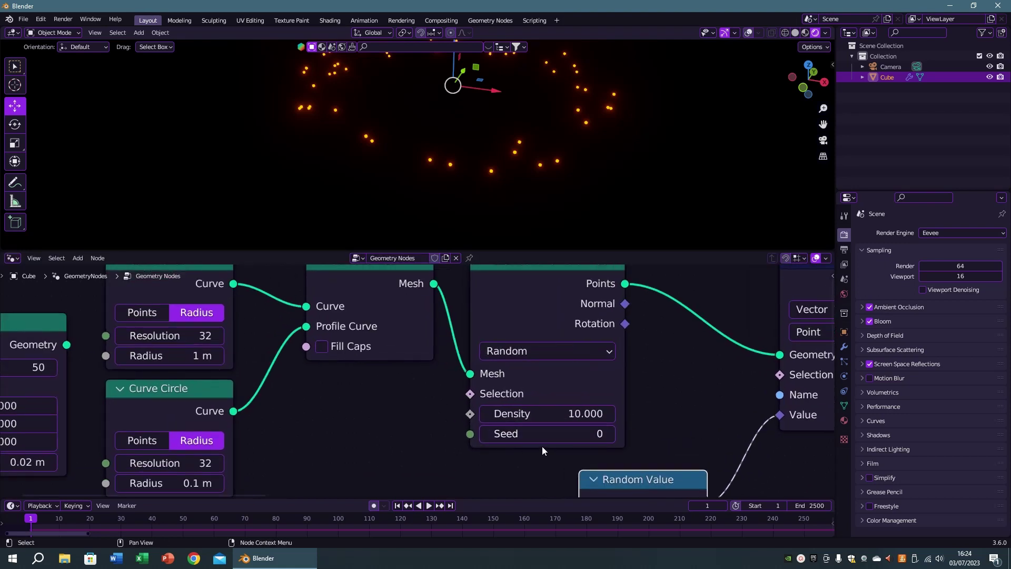
pyautogui.moveTo(549, 436); pyautogui.dragTo(383, 375, button='middle')
# - Add a Scene Time node and link its Frame output to the Distribute Points Seed
pyautogui.press('F3')
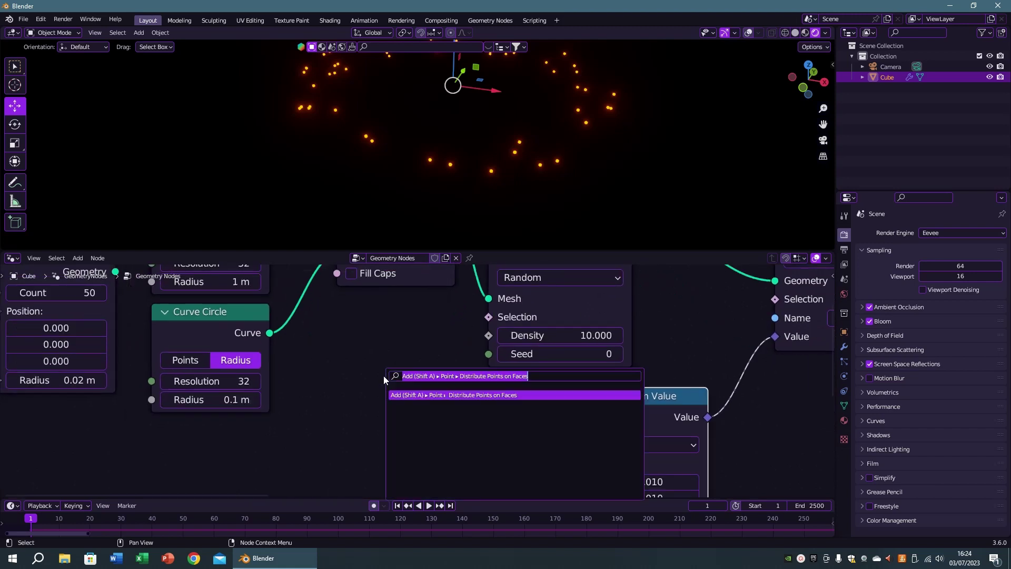
pyautogui.write('tim')
pyautogui.press('Return')
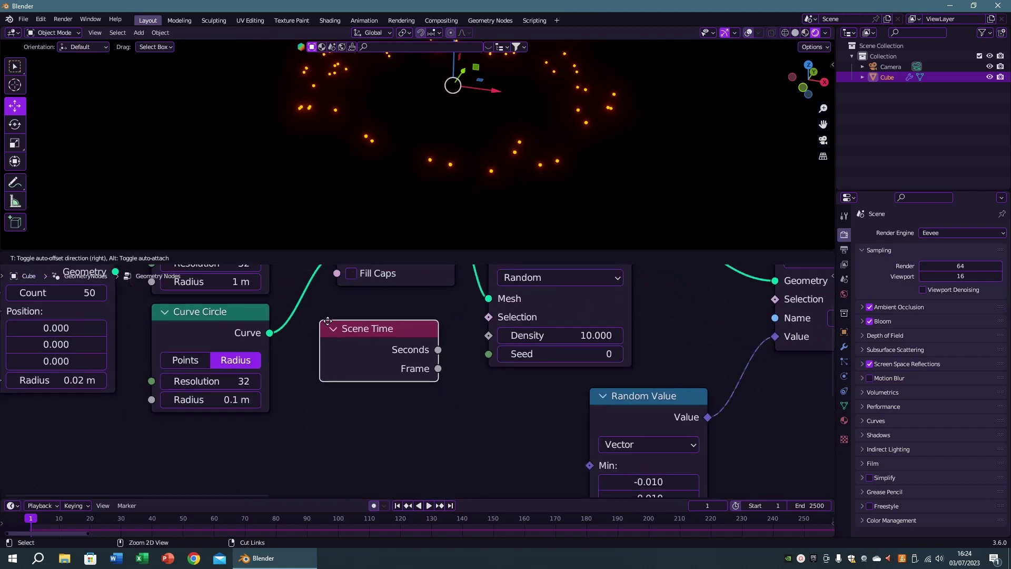
pyautogui.moveTo(437, 368); pyautogui.dragTo(489, 353)
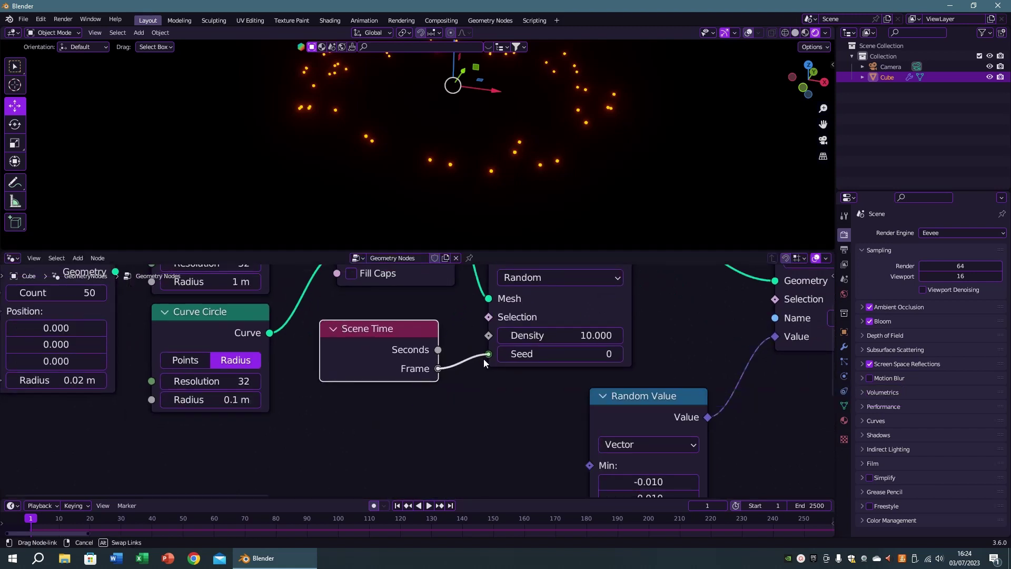
# - Play the animation in an enlarged 3D view to watch the shimmering particles, then rewind
pyautogui.press('space')
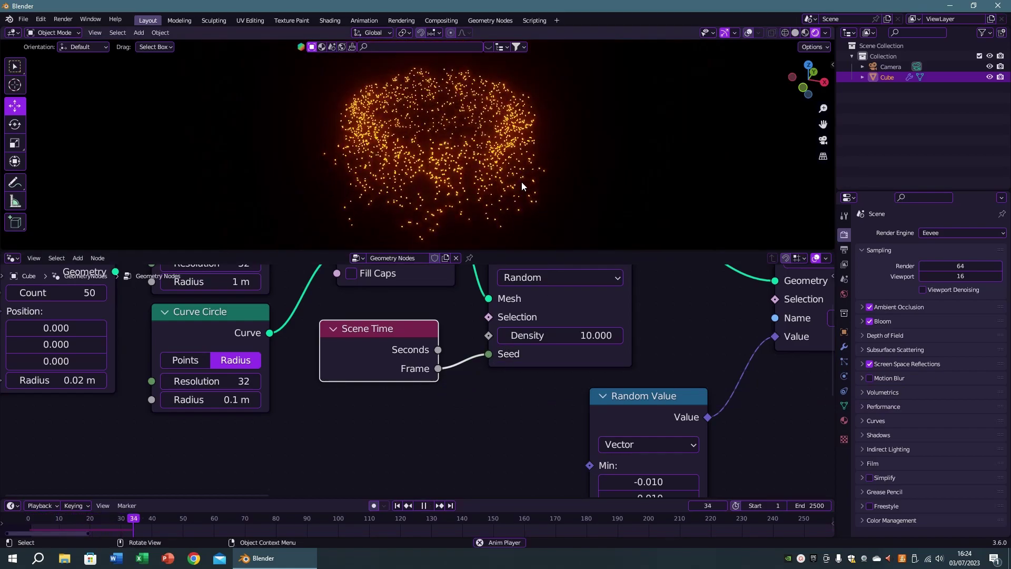
pyautogui.moveTo(630, 250); pyautogui.dragTo(615, 339)
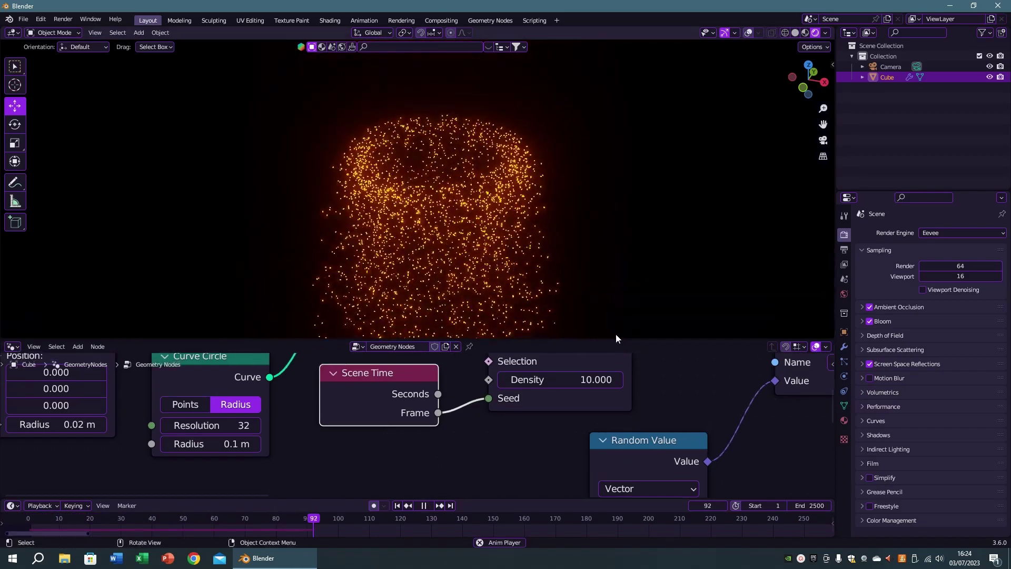
pyautogui.moveTo(510, 206)
pyautogui.mouseDown(button='middle')
pyautogui.moveTo(485, 210)
pyautogui.moveTo(509, 178)
pyautogui.moveTo(433, 217)
pyautogui.moveTo(431, 193)
pyautogui.moveTo(447, 178)
pyautogui.mouseUp(button='middle')
pyautogui.press('Escape')
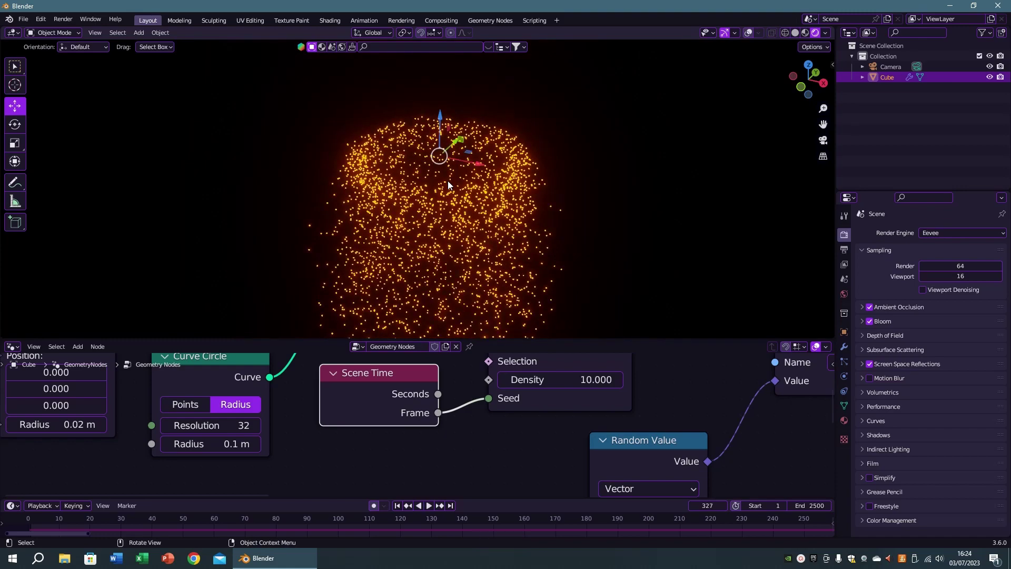
pyautogui.moveTo(580, 338); pyautogui.dragTo(581, 232)
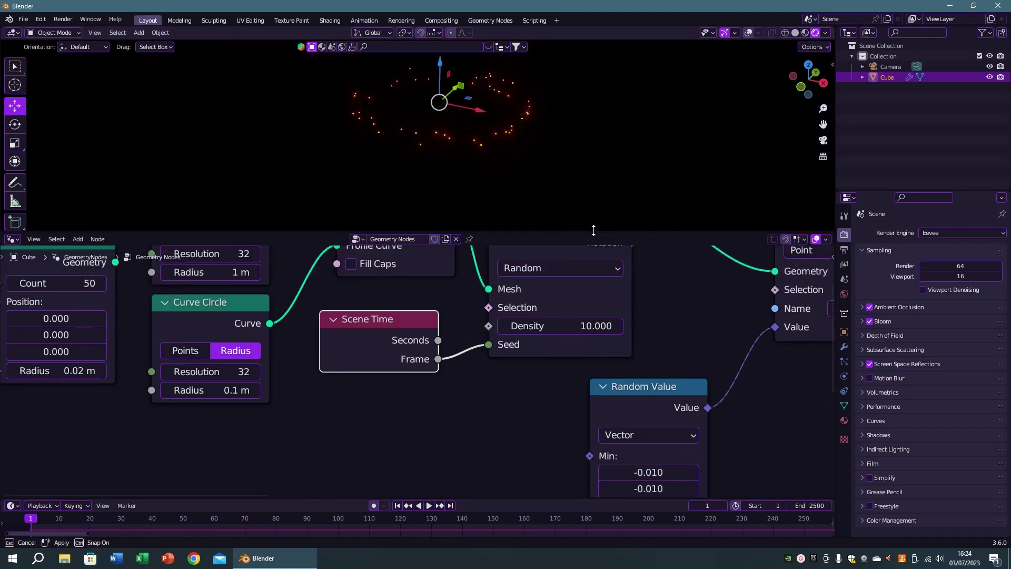
pyautogui.moveTo(575, 336)
pyautogui.mouseDown(button='middle')
pyautogui.moveTo(526, 432)
pyautogui.moveTo(695, 420)
pyautogui.mouseUp(button='middle')
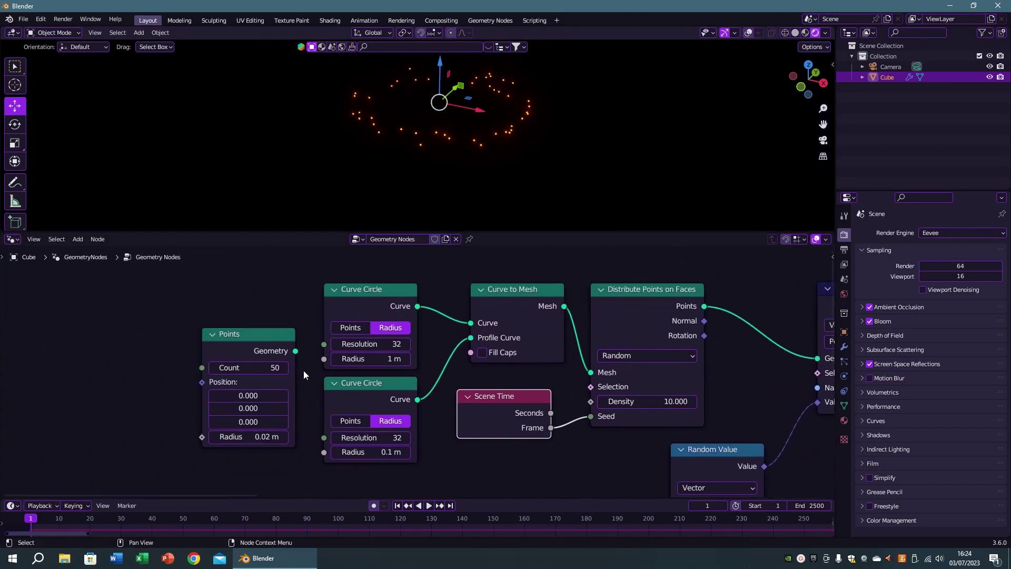
# - Delete the unused Points node and move both Curve Circles left to make room
pyautogui.moveTo(220, 336); pyautogui.dragTo(152, 339)
pyautogui.press('x')
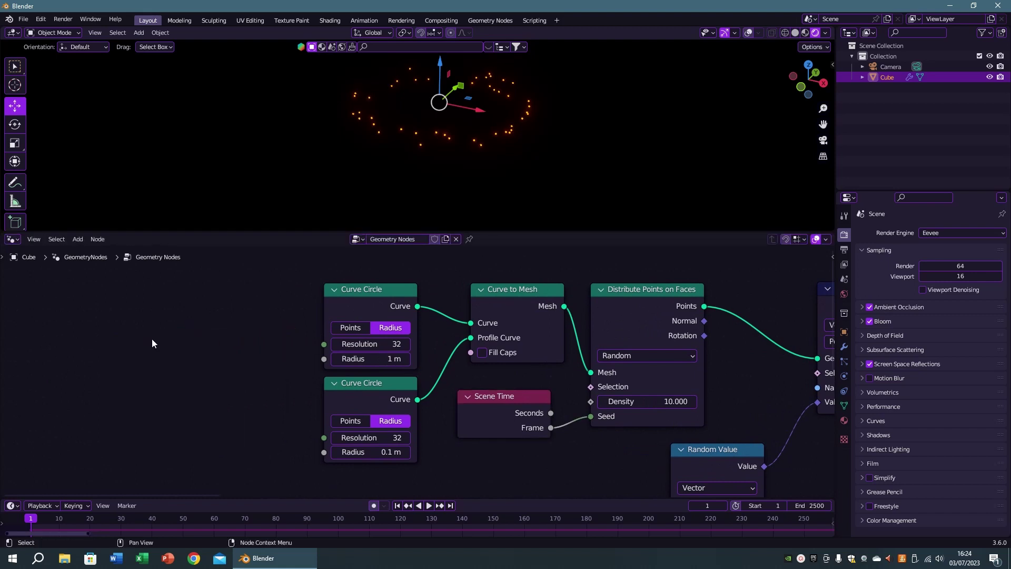
pyautogui.moveTo(376, 387); pyautogui.dragTo(362, 426)
pyautogui.moveTo(395, 350); pyautogui.dragTo(234, 350)
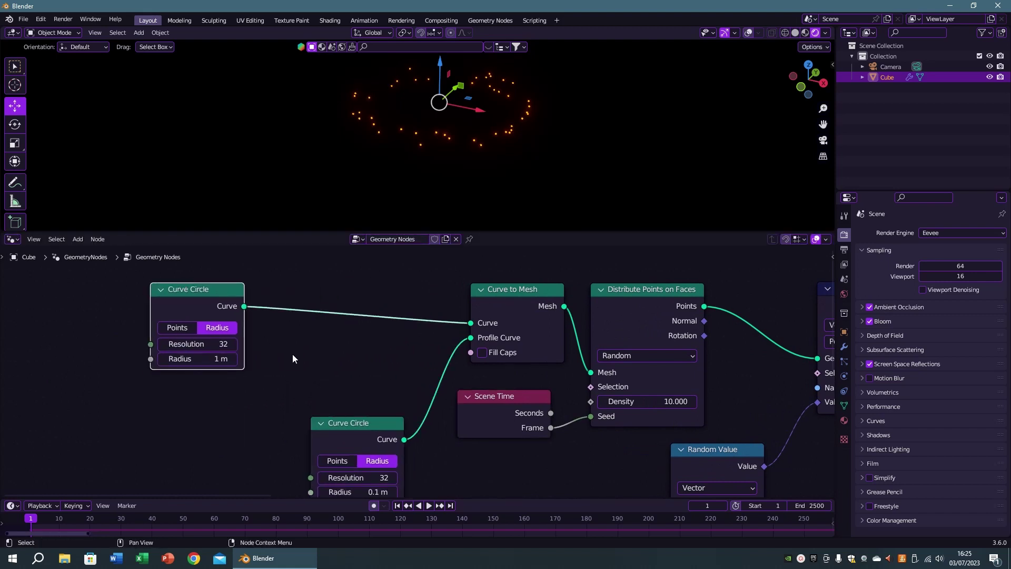
pyautogui.scroll(1, 261, 346)
pyautogui.scroll(1, 260, 346)
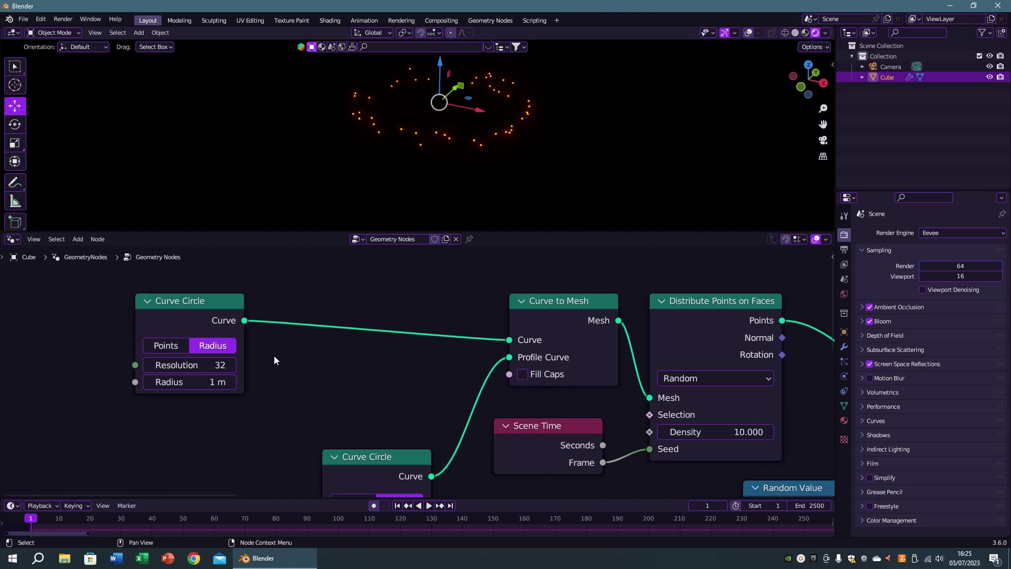
# - Insert a Trim Curve node between the ring circle and Curve to Mesh, then preview the trimmed ring
pyautogui.hotkey('shift', 'a')
pyautogui.write('trim')
pyautogui.press('Return')
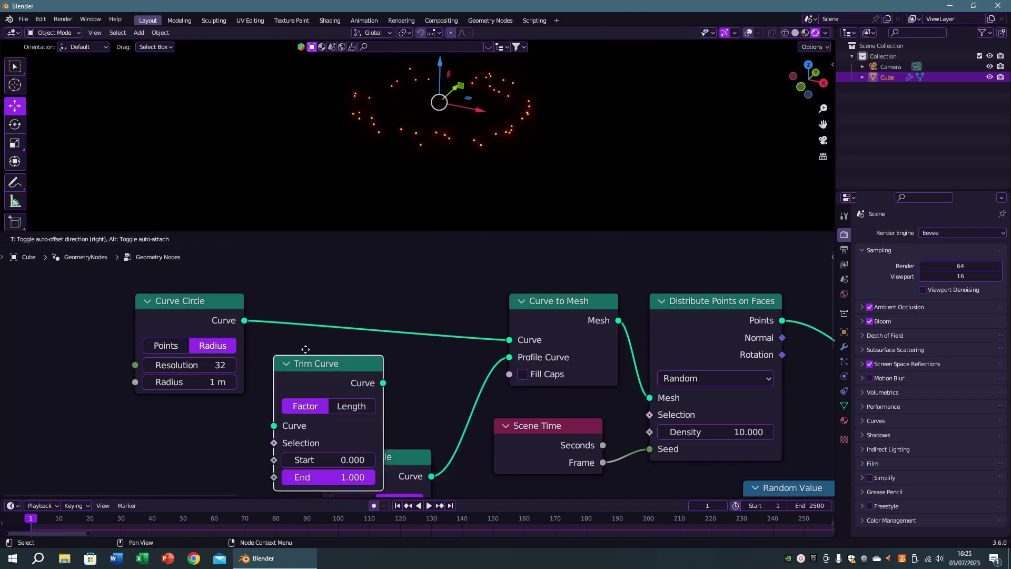
pyautogui.click(358, 274)
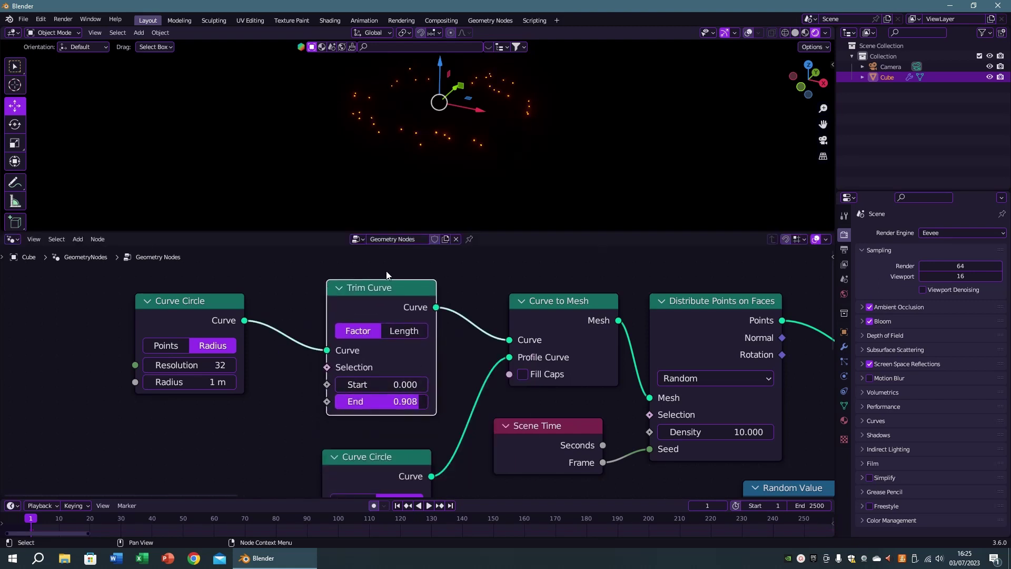
pyautogui.press('space')
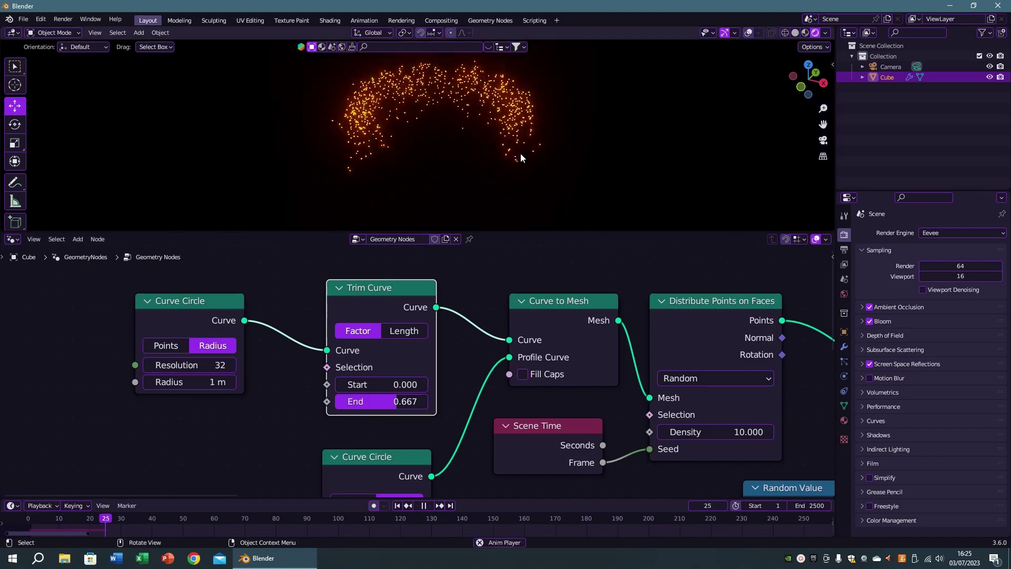
pyautogui.moveTo(461, 140); pyautogui.dragTo(475, 122, button='middle')
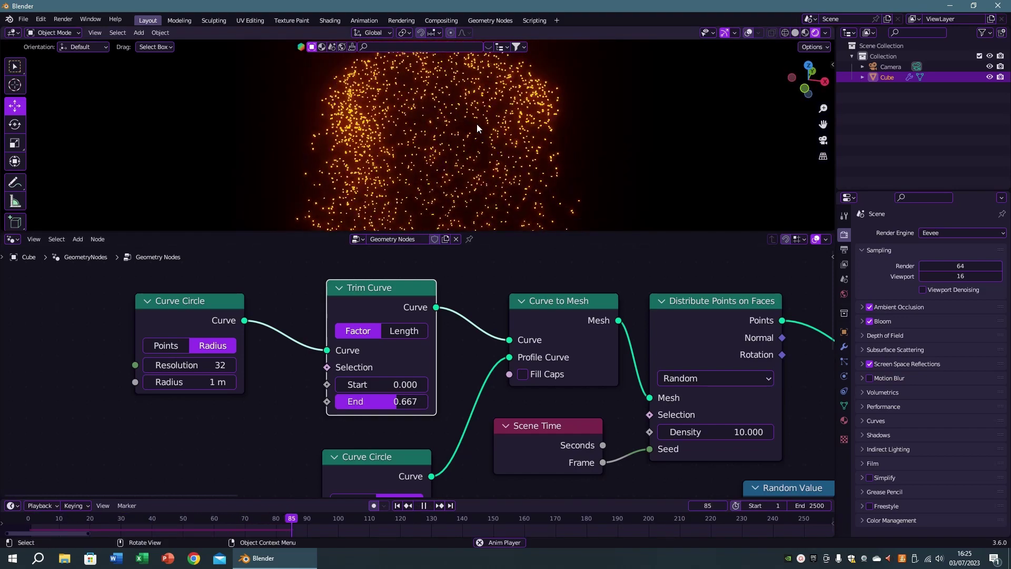
pyautogui.press('Escape')
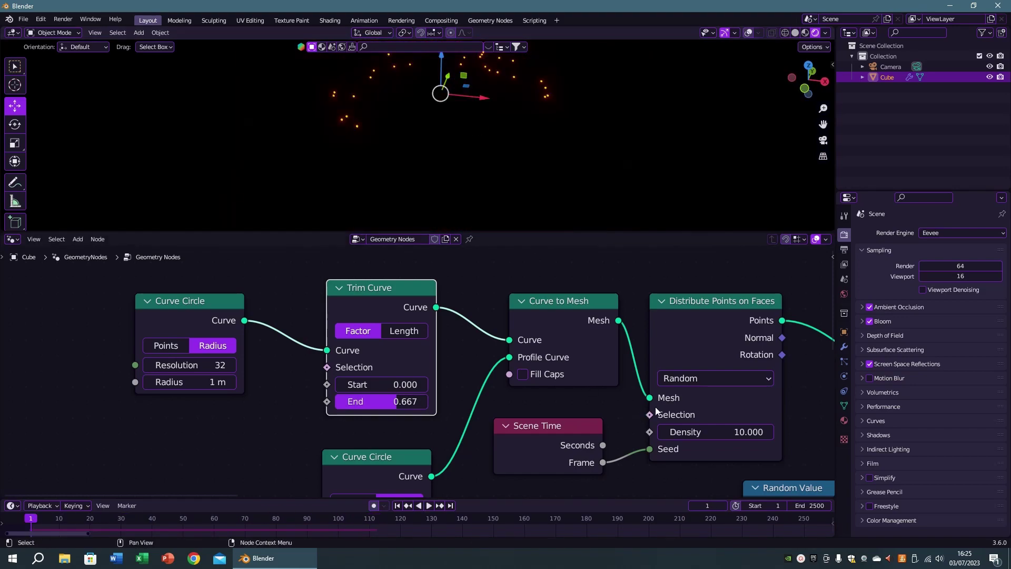
# - Preview a point Density of 50, then settle on 20 and maximize the node editor
pyautogui.moveTo(650, 406); pyautogui.dragTo(399, 378, button='middle')
pyautogui.moveTo(445, 270); pyautogui.dragTo(447, 269)
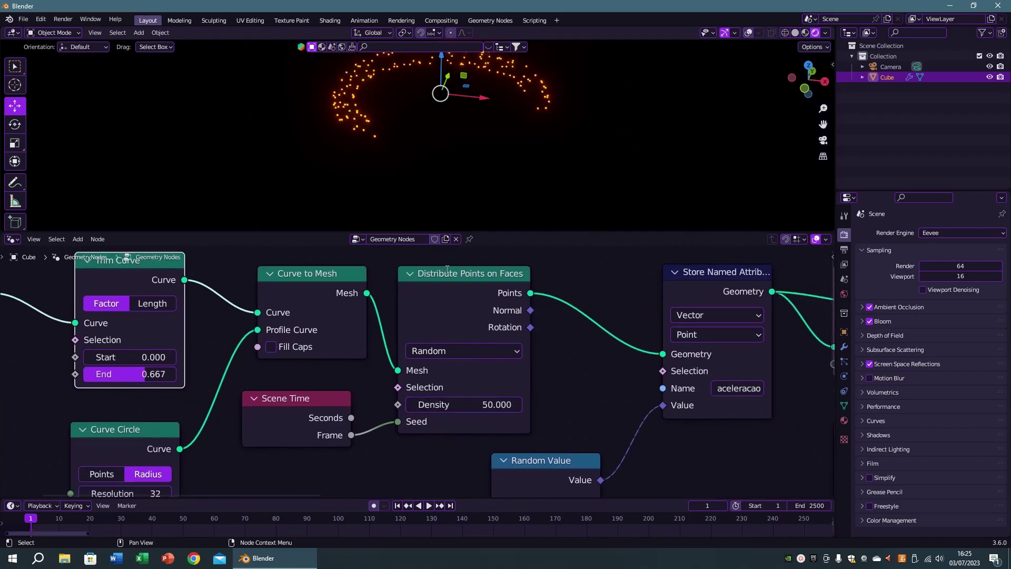
pyautogui.press('space')
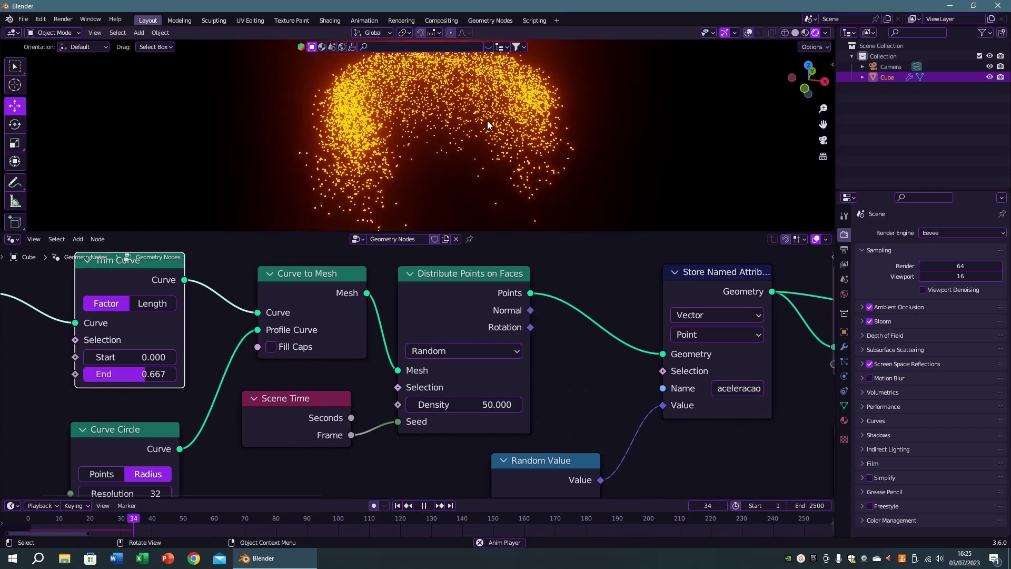
pyautogui.press('Escape')
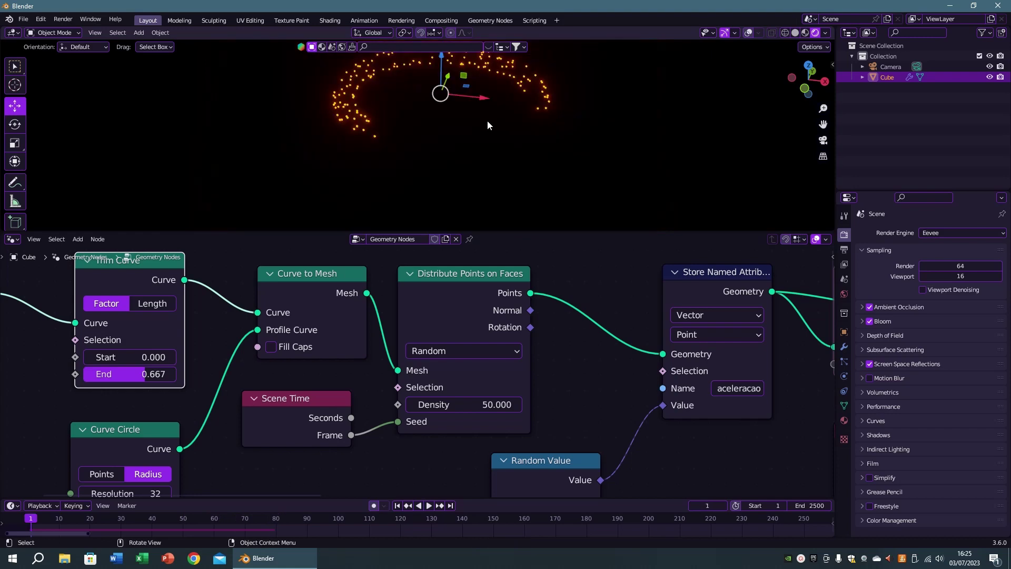
pyautogui.write('20')
pyautogui.press('Return')
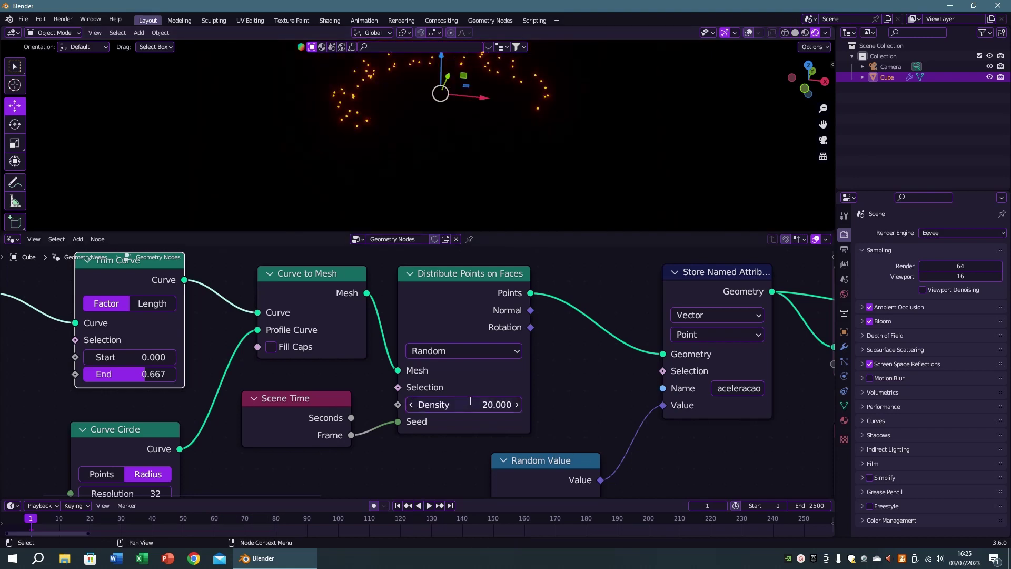
pyautogui.scroll(-1, 416, 376)
pyautogui.hotkey('ctrl', 'space')
# - Insert a Transform Geometry node on the Curve to Mesh output link
pyautogui.moveTo(433, 399); pyautogui.dragTo(514, 402, button='middle')
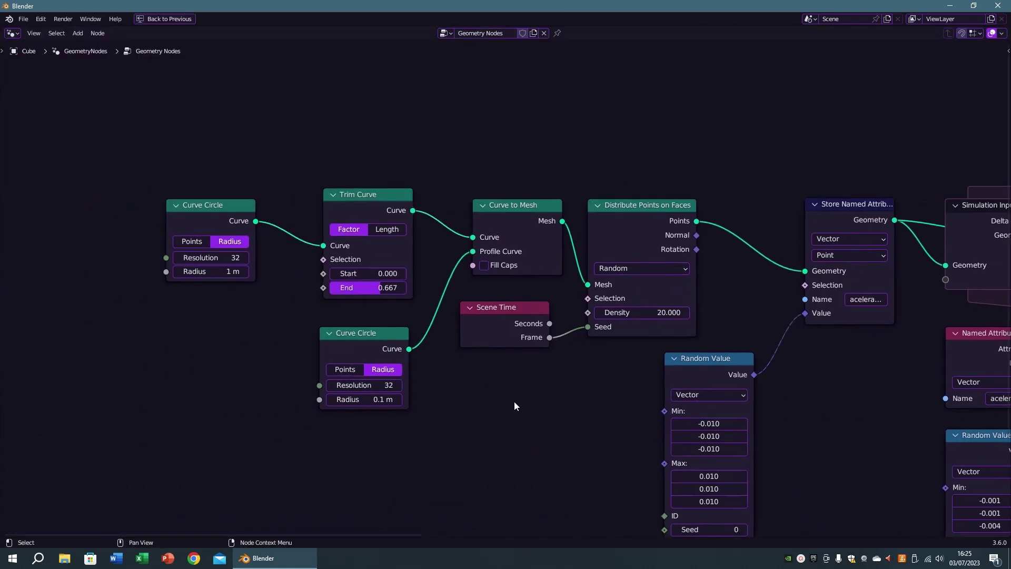
pyautogui.moveTo(374, 203); pyautogui.dragTo(371, 200)
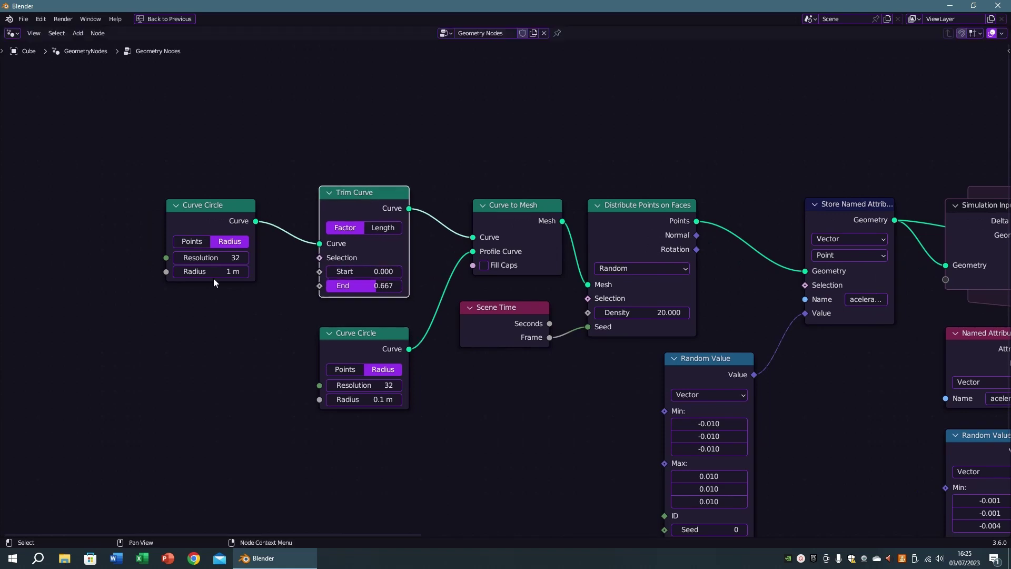
pyautogui.hotkey('shift', 'a')
pyautogui.write('trans')
pyautogui.press('Return')
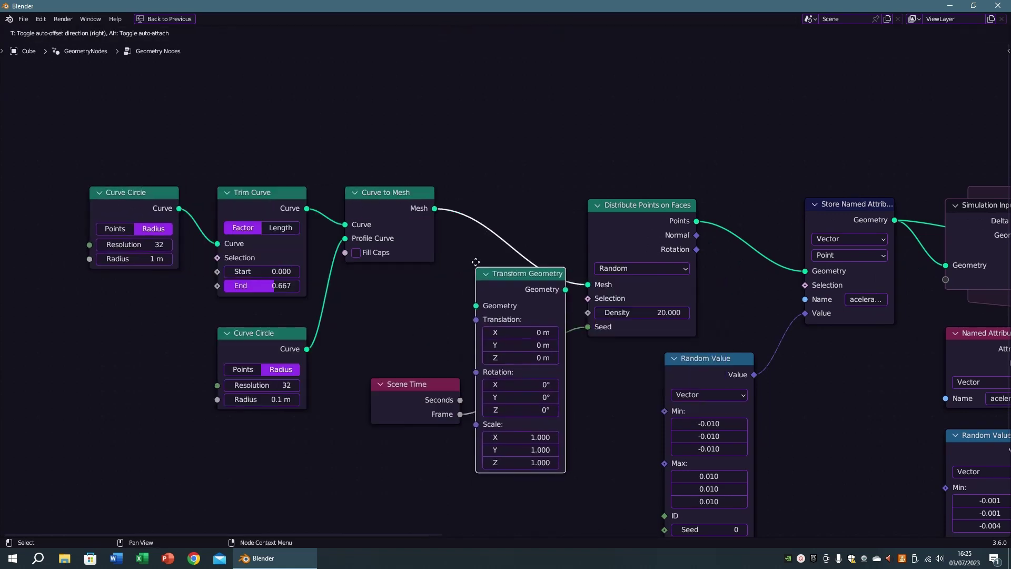
pyautogui.click(458, 159)
pyautogui.hotkey('ctrl', 'space')
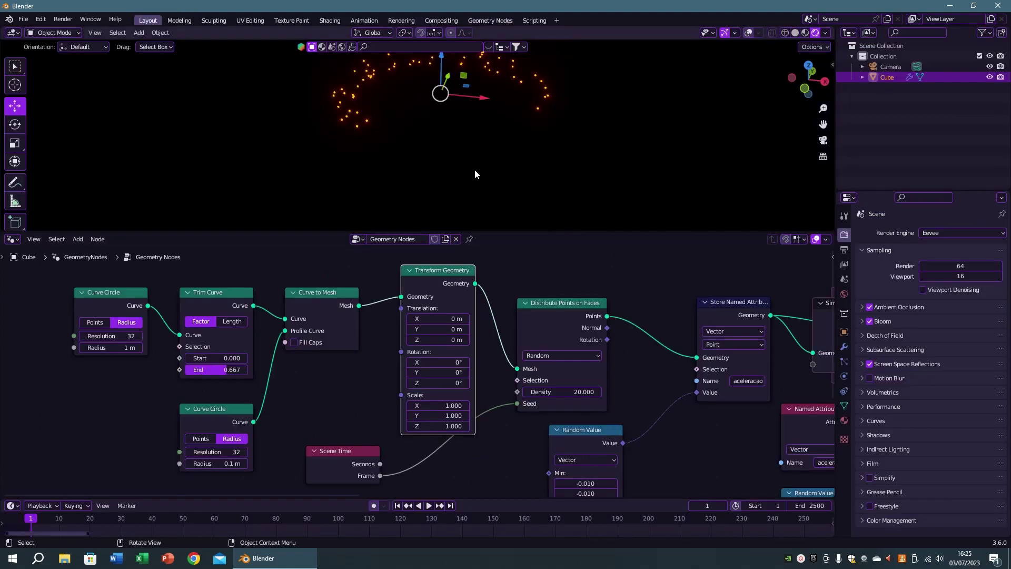
# - Move the Scene Time node beside Transform Geometry and place a duplicate of it
pyautogui.scroll(1, 405, 379)
pyautogui.scroll(1, 414, 372)
pyautogui.scroll(1, 416, 371)
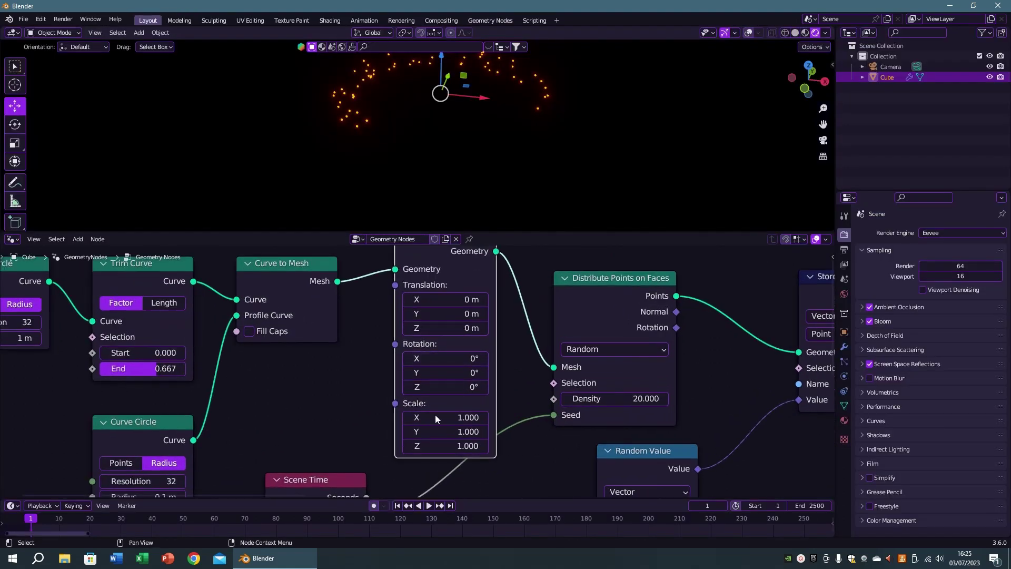
pyautogui.moveTo(366, 405); pyautogui.dragTo(400, 353, button='middle')
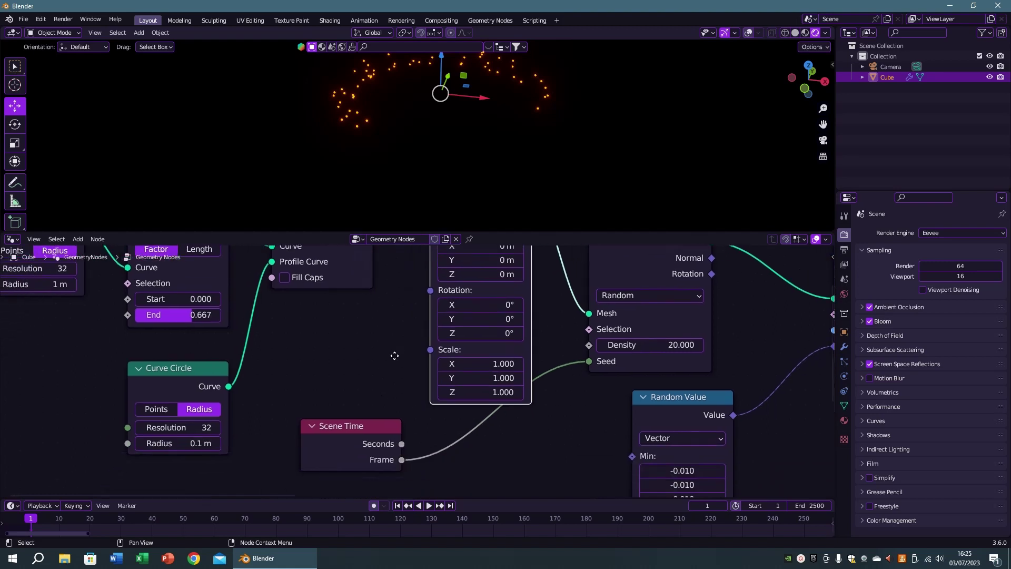
pyautogui.moveTo(392, 427); pyautogui.dragTo(363, 440)
pyautogui.moveTo(373, 456); pyautogui.dragTo(417, 358, button='middle')
pyautogui.moveTo(375, 403); pyautogui.dragTo(535, 390)
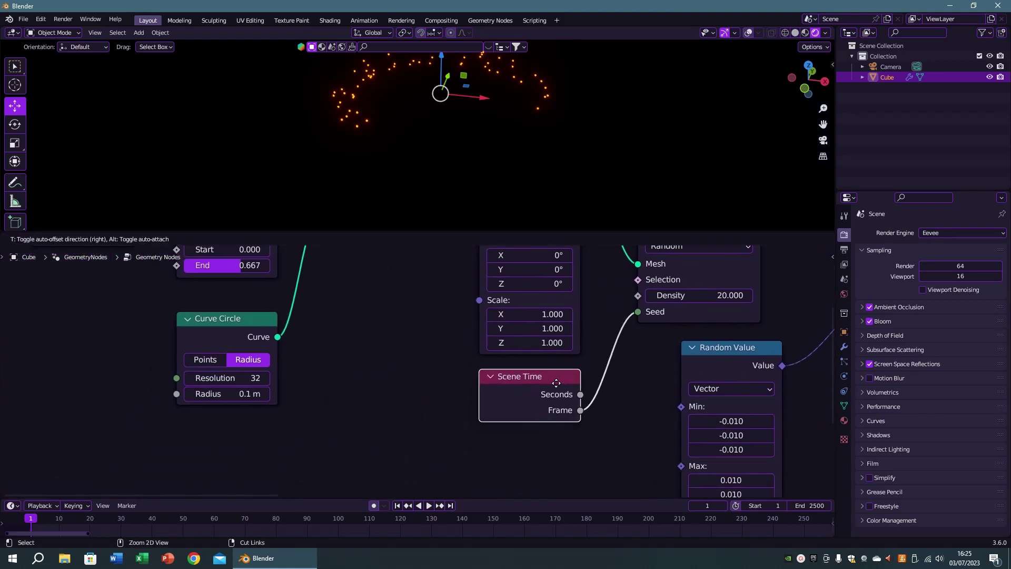
pyautogui.hotkey('shift', 'd')
pyautogui.click(223, 440)
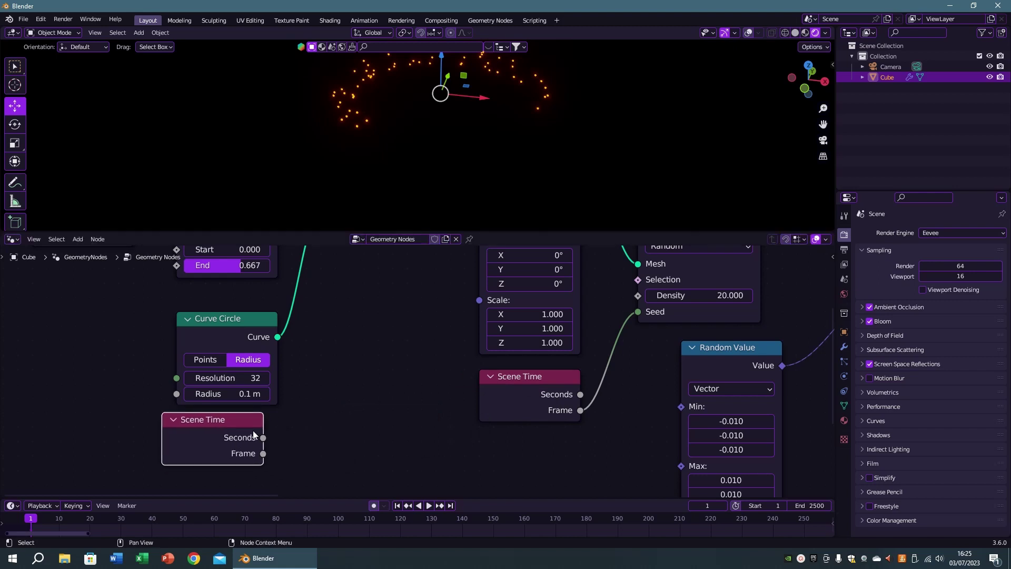
pyautogui.moveTo(252, 431); pyautogui.dragTo(267, 445)
pyautogui.moveTo(317, 420); pyautogui.dragTo(319, 373, button='middle')
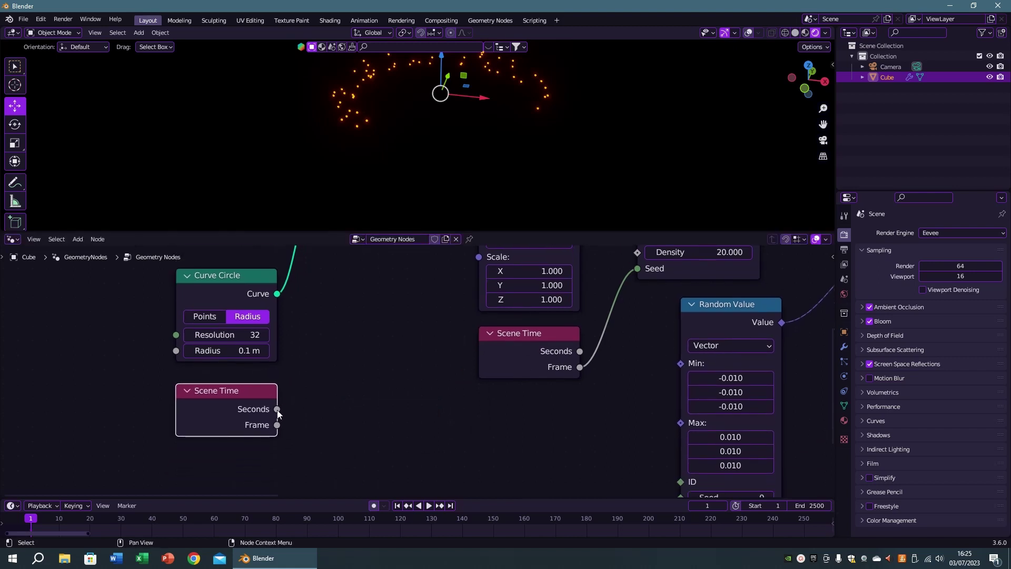
# - Add Combine XYZ with Seconds feeding Z and link its Vector to the Rotation input
pyautogui.moveTo(277, 409); pyautogui.dragTo(327, 410)
pyautogui.write('combine')
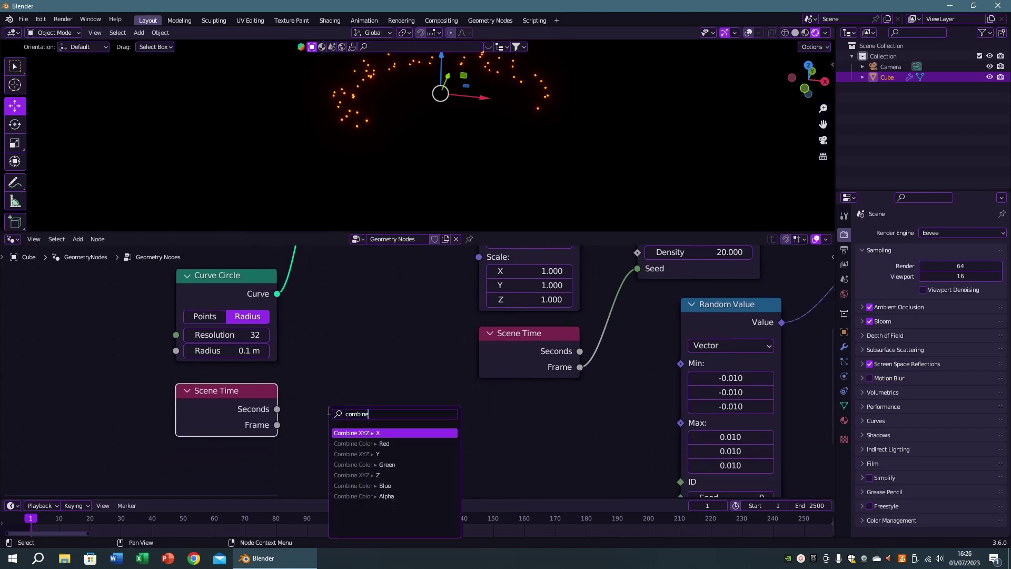
pyautogui.press('Return')
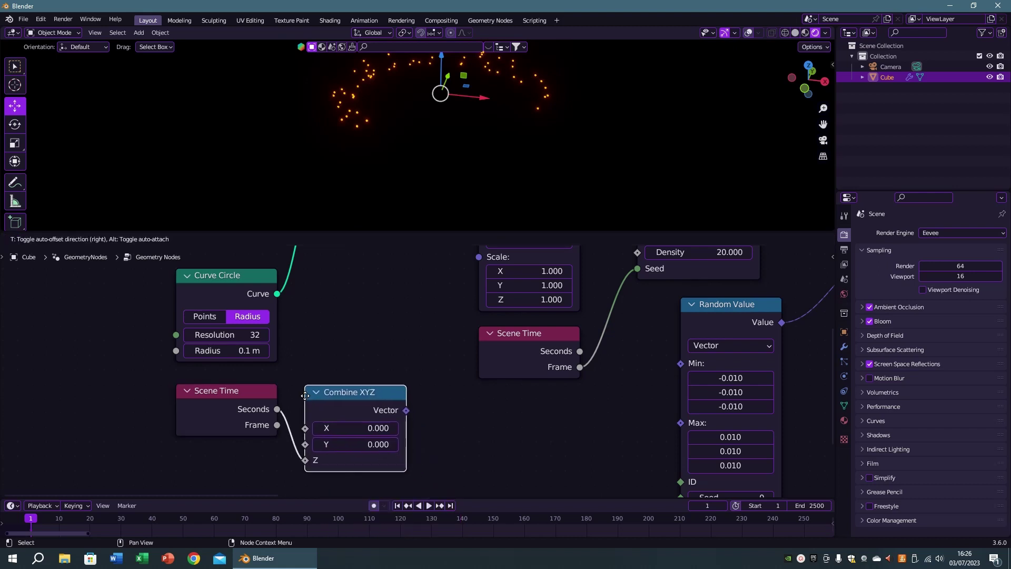
pyautogui.moveTo(375, 336); pyautogui.dragTo(339, 407, button='middle')
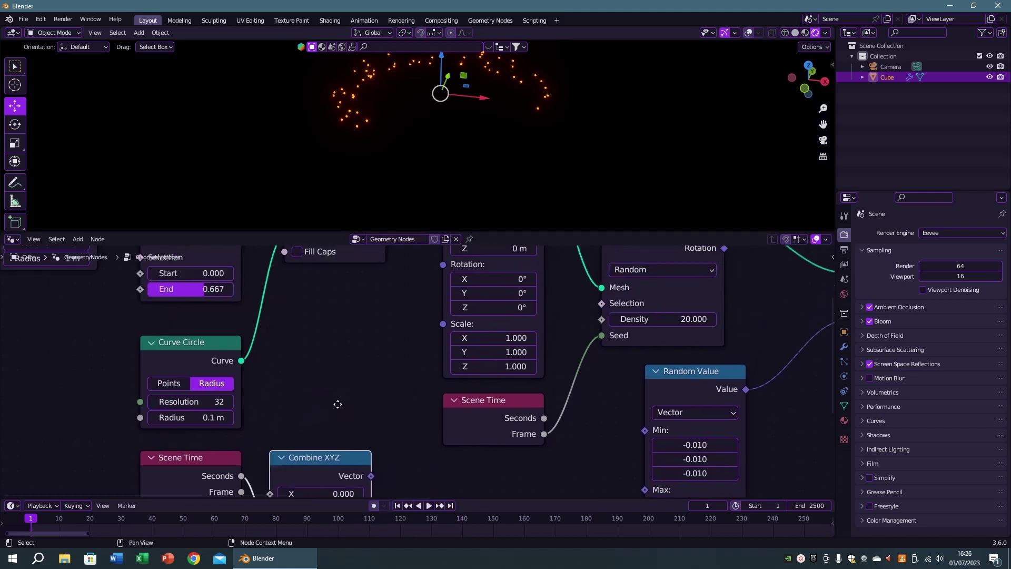
pyautogui.moveTo(443, 274); pyautogui.dragTo(443, 270)
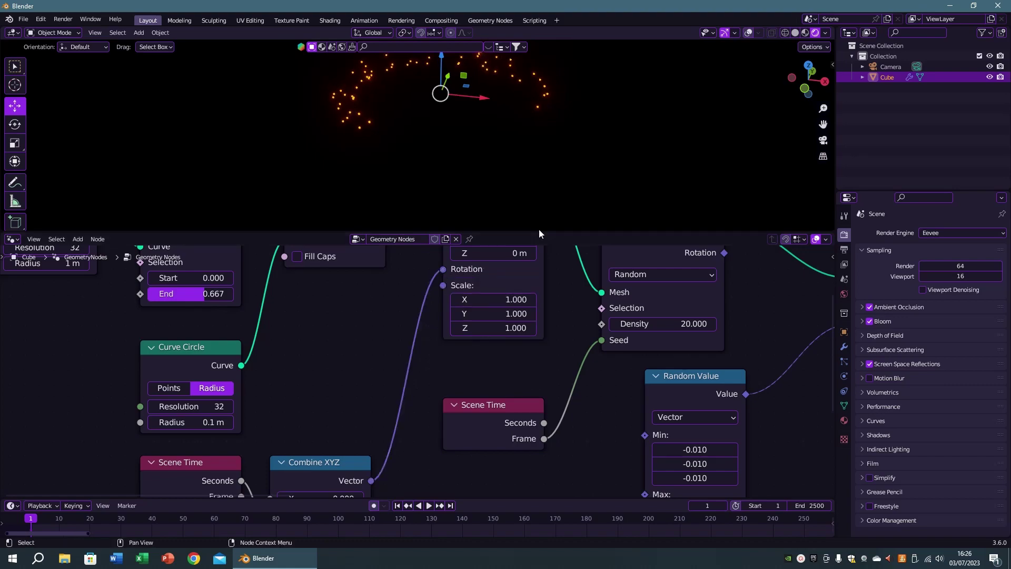
# - Play the animation and orbit the view to watch the rotating particles
pyautogui.moveTo(562, 233); pyautogui.dragTo(558, 354)
pyautogui.press('space')
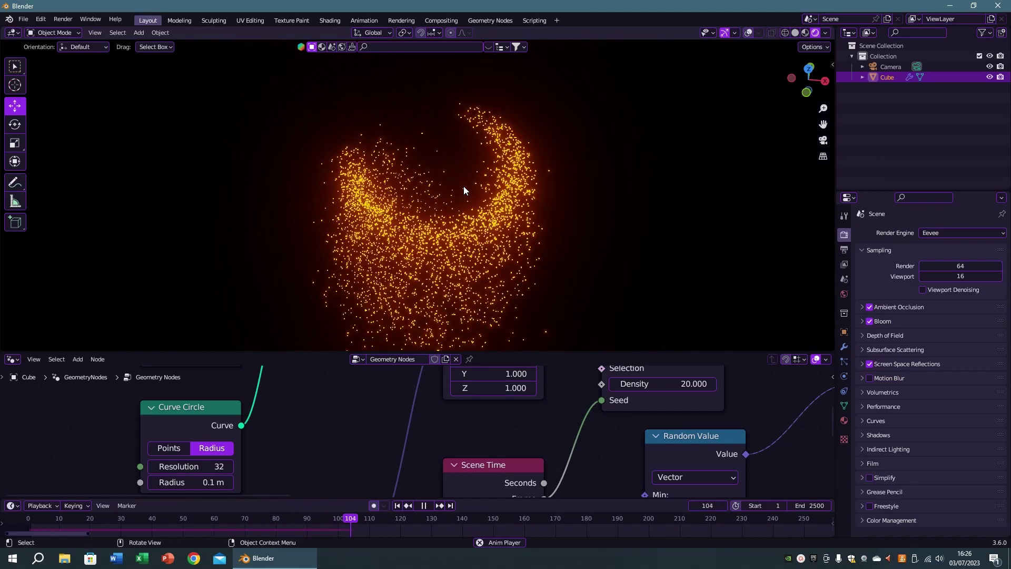
pyautogui.moveTo(463, 185)
pyautogui.mouseDown(button='middle')
pyautogui.moveTo(439, 159)
pyautogui.moveTo(470, 181)
pyautogui.mouseUp(button='middle')
pyautogui.press('Escape')
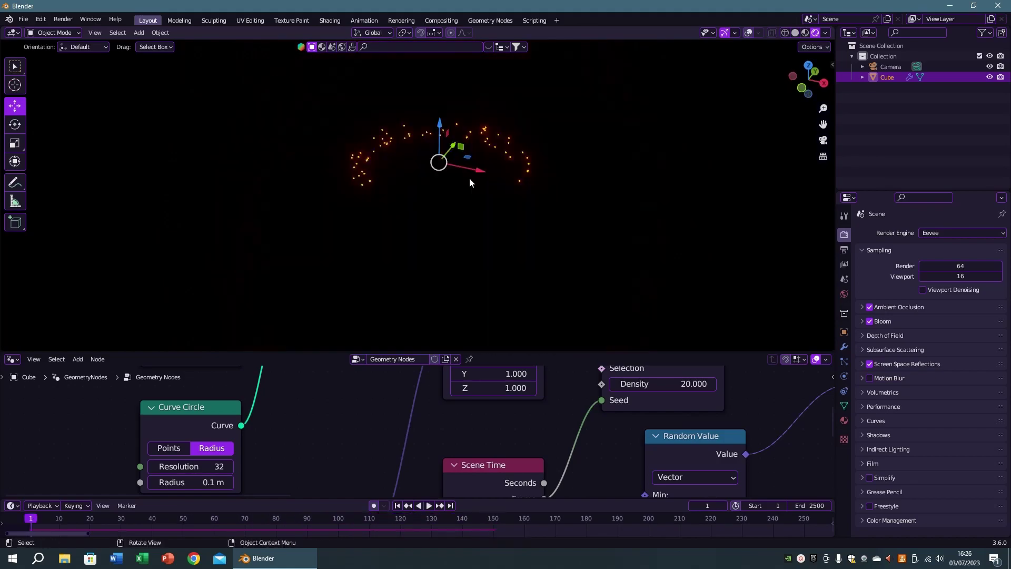
pyautogui.moveTo(359, 469); pyautogui.dragTo(456, 369, button='middle')
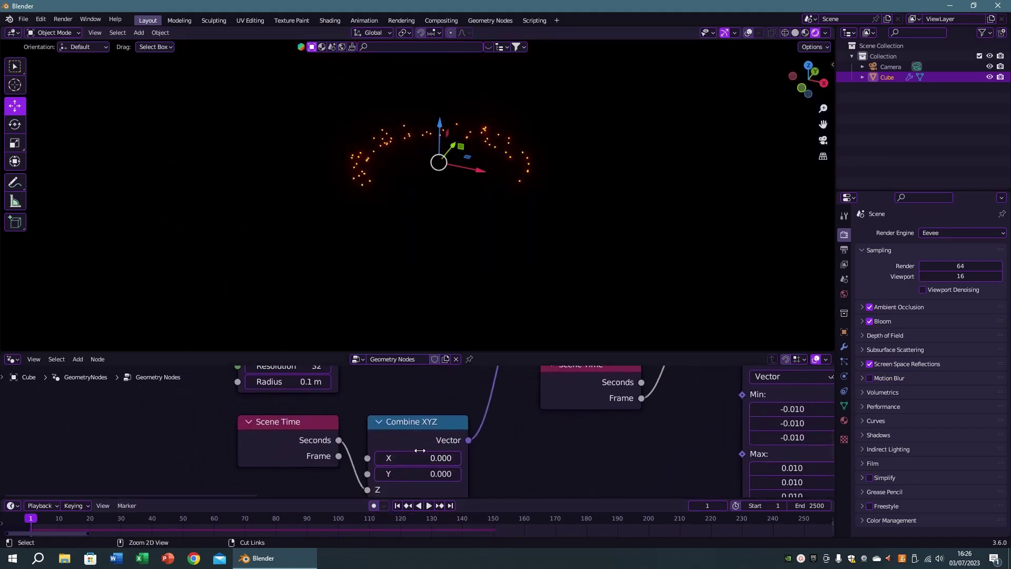
# - Multiply Scene Time Seconds by 5 and feed the result into Combine XYZ Z
pyautogui.hotkey('ctrl', 'space')
pyautogui.moveTo(390, 303)
pyautogui.mouseDown()
pyautogui.moveTo(194, 284)
pyautogui.moveTo(296, 315)
pyautogui.mouseUp()
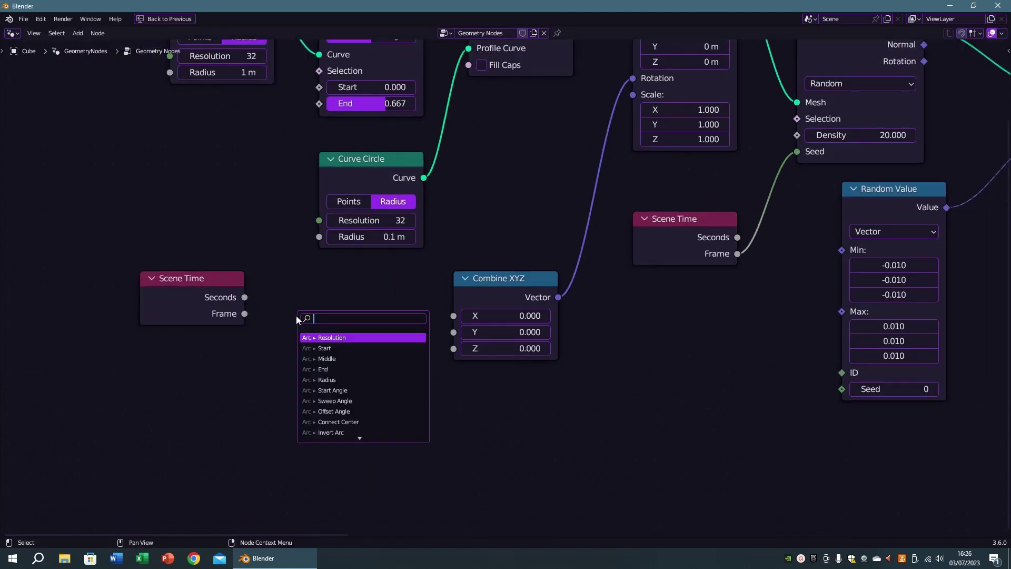
pyautogui.write('mul')
pyautogui.press('Return')
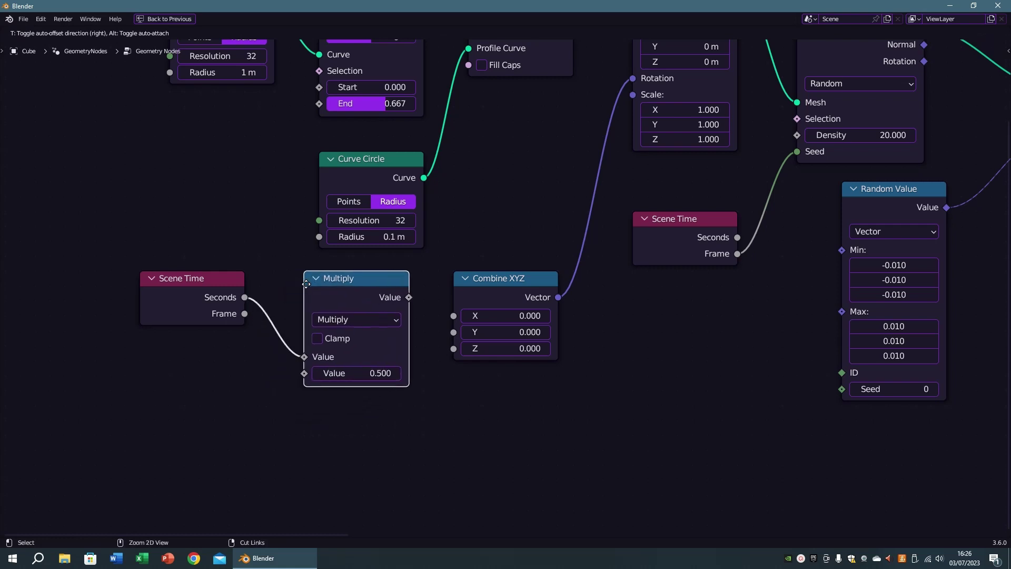
pyautogui.click(300, 290)
pyautogui.click(374, 377)
pyautogui.write('5')
pyautogui.press('Return')
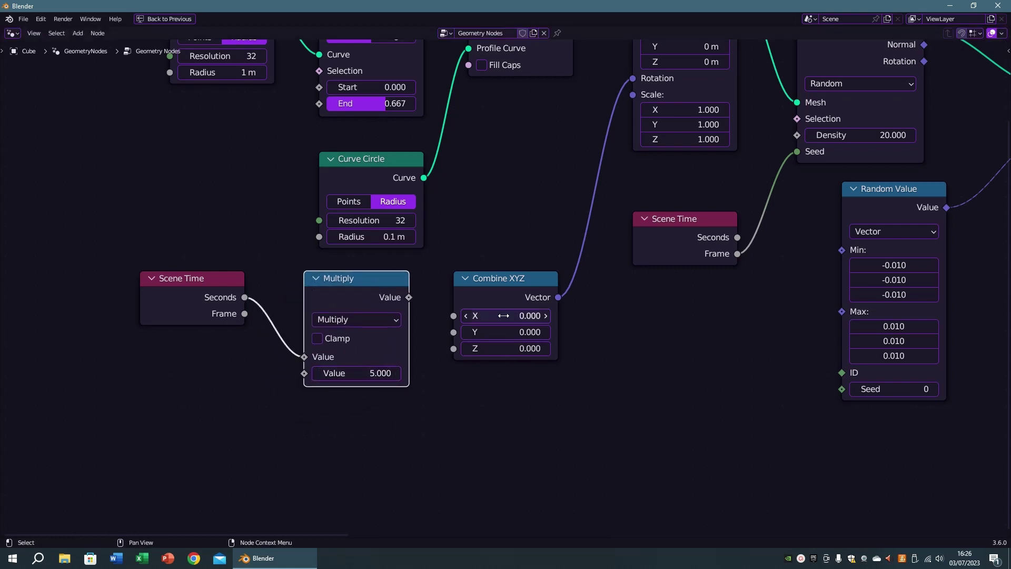
pyautogui.moveTo(409, 297); pyautogui.dragTo(447, 345)
# - Play the faster rotation and orbit to look down on the particles, then rewind
pyautogui.press('space')
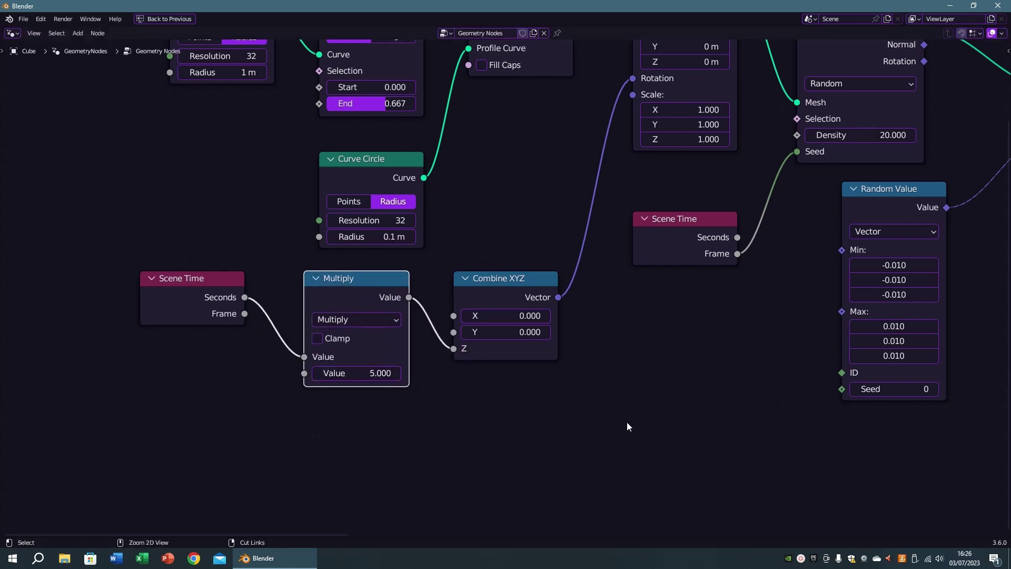
pyautogui.hotkey('ctrl', 'space')
pyautogui.moveTo(487, 225)
pyautogui.mouseDown(button='middle')
pyautogui.moveTo(467, 248)
pyautogui.moveTo(441, 191)
pyautogui.moveTo(498, 207)
pyautogui.mouseUp(button='middle')
pyautogui.press('Escape')
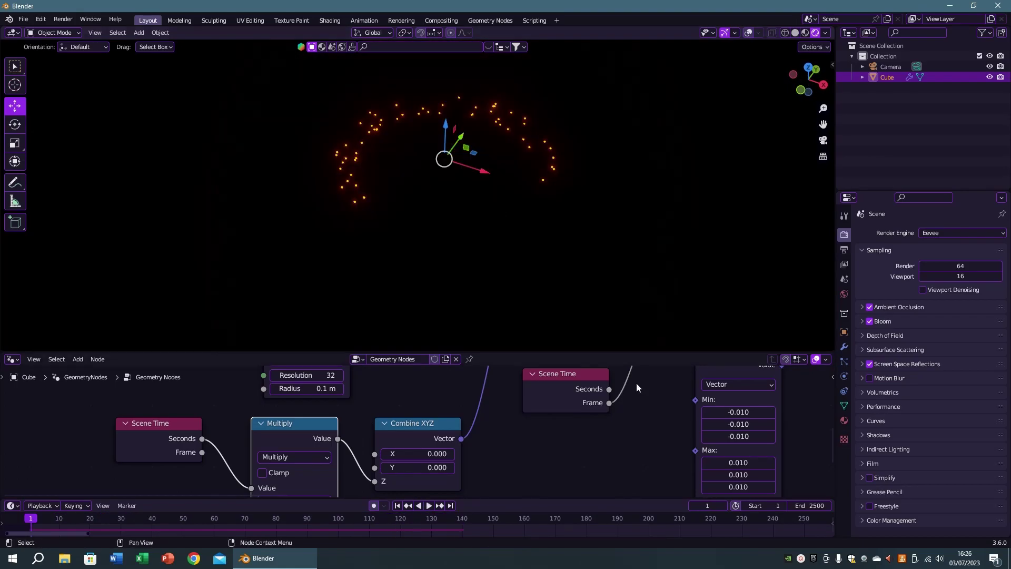
# - Set the profile Curve Circle radius to 0.05 m and the point Density to 40
pyautogui.hotkey('ctrl', 'space')
pyautogui.keyDown('shift'); pyautogui.scroll(4, 527, 368); pyautogui.keyUp('shift')
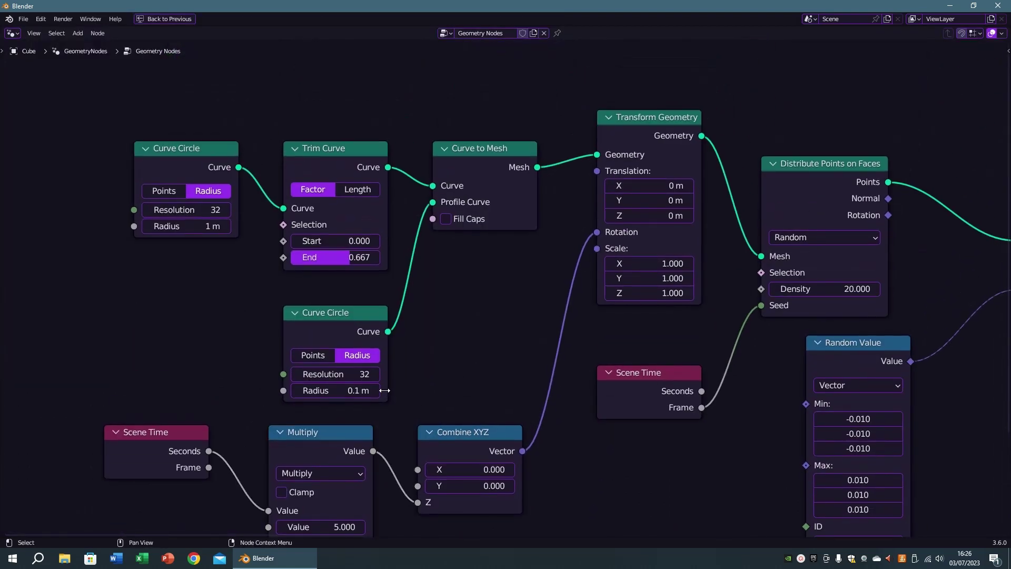
pyautogui.click(345, 395)
pyautogui.write('0.05')
pyautogui.press('Return')
pyautogui.moveTo(614, 318); pyautogui.dragTo(338, 327, button='middle')
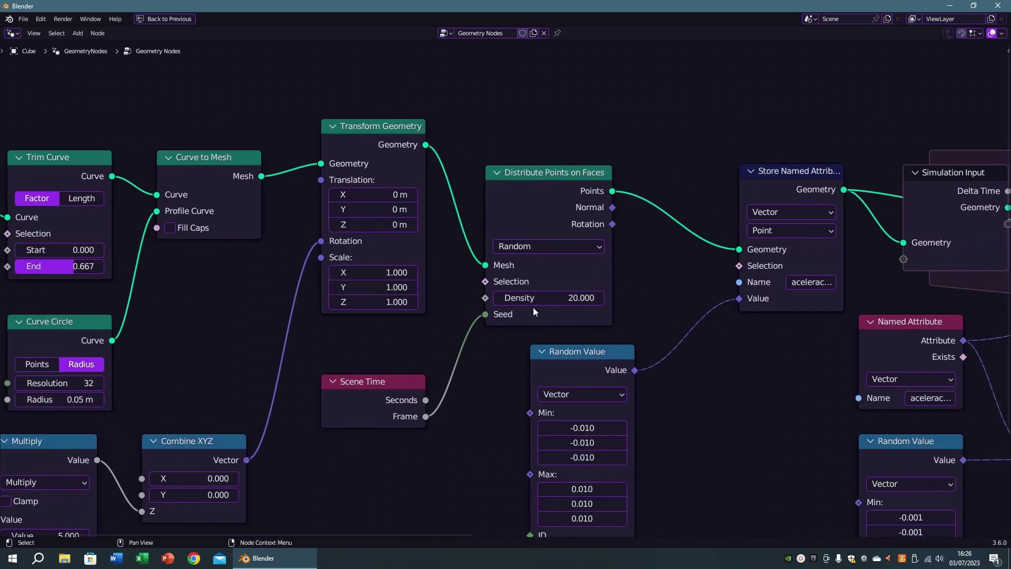
pyautogui.click(556, 299)
pyautogui.write('40')
pyautogui.press('Return')
# - Play the denser particle swirl in the full layout, then stop and rewind to frame 1
pyautogui.hotkey('ctrl', 'space')
pyautogui.press('space')
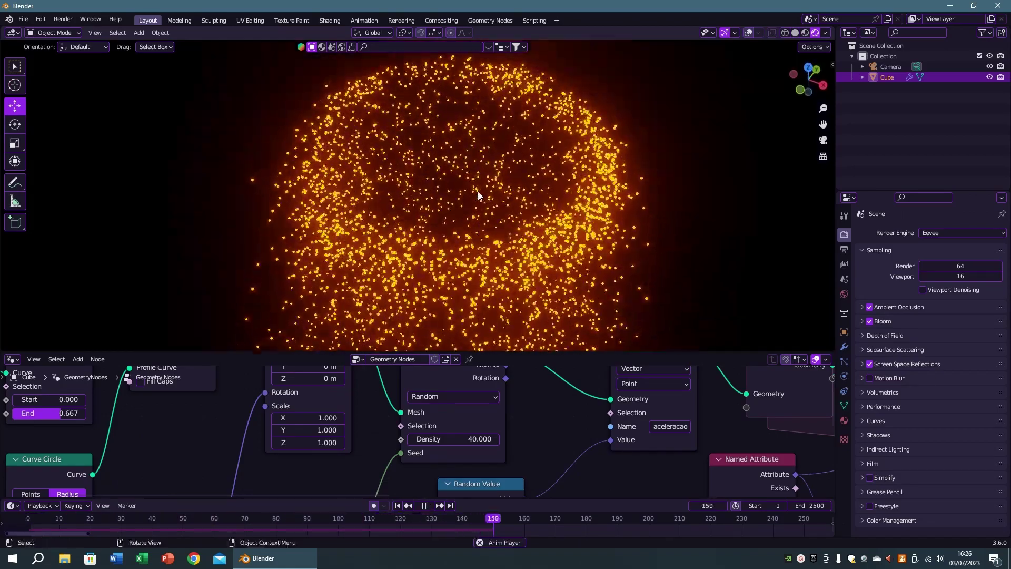
pyautogui.press('space')
pyautogui.hotkey('shift', 'Left')
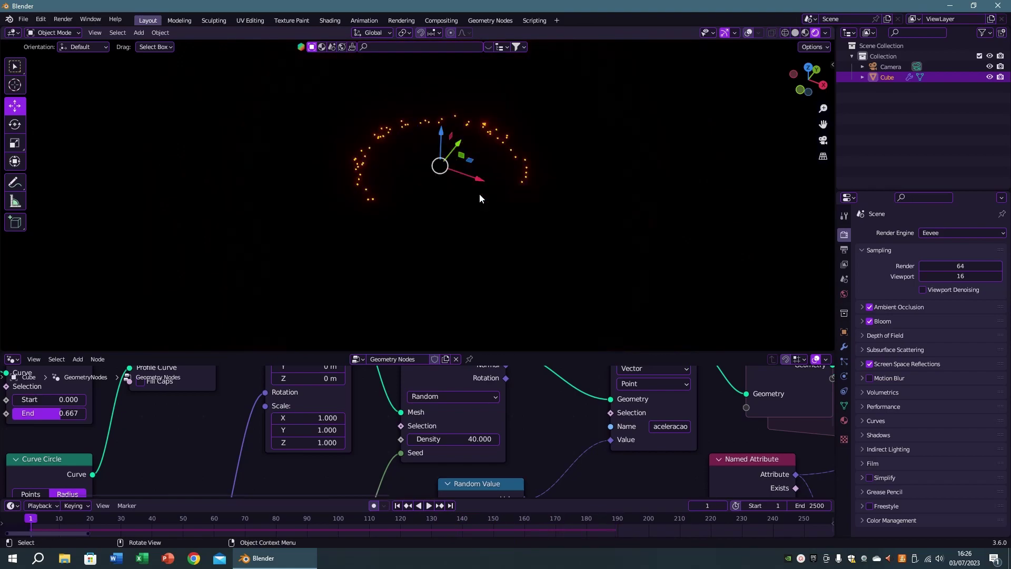